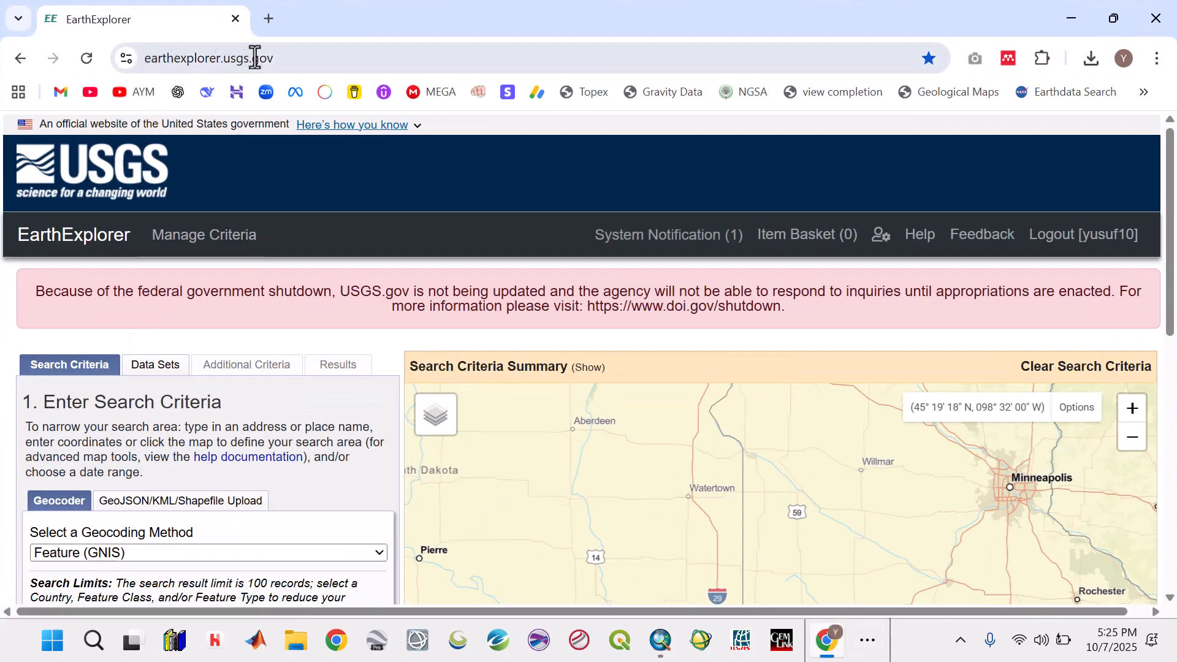
# - Choose file upload as the way to define the search area and set its format to KML/KMZ
pyautogui.click(296, 57)
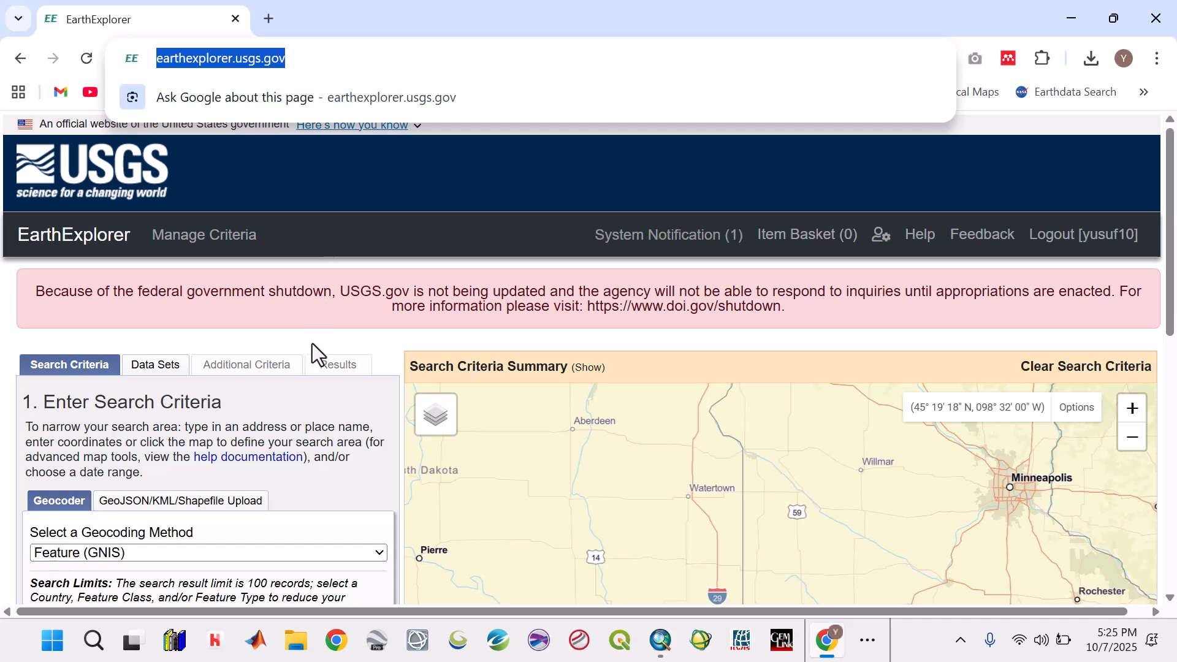
pyautogui.scroll(-3, 305, 318)
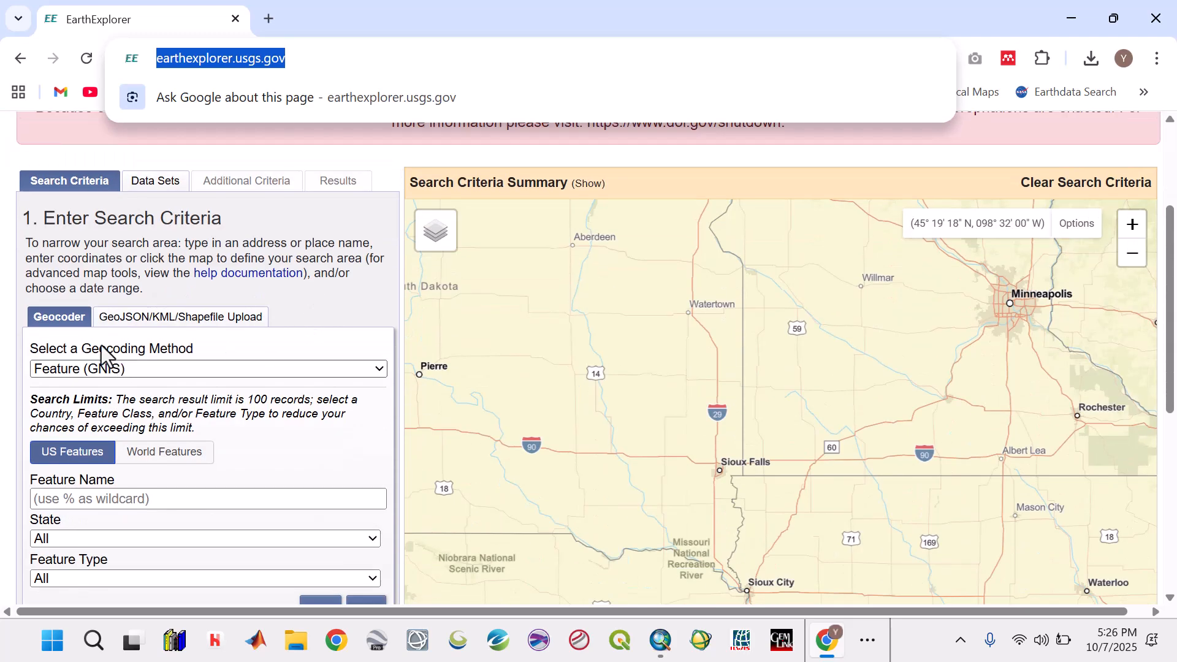
pyautogui.click(142, 322)
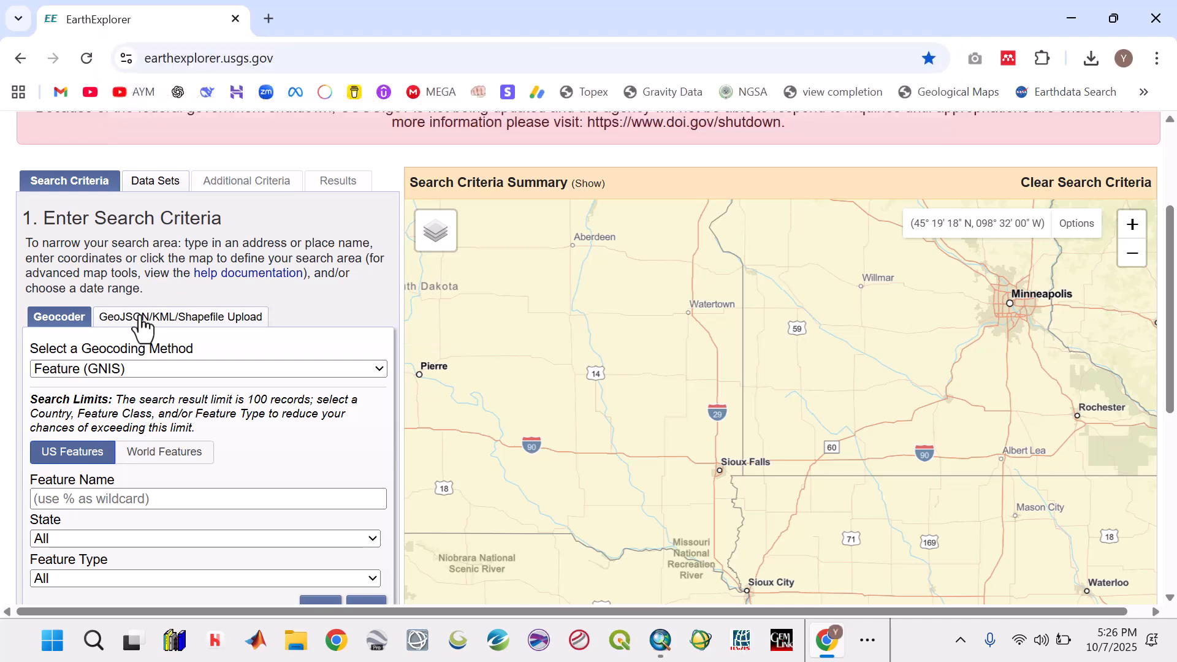
pyautogui.click(98, 387)
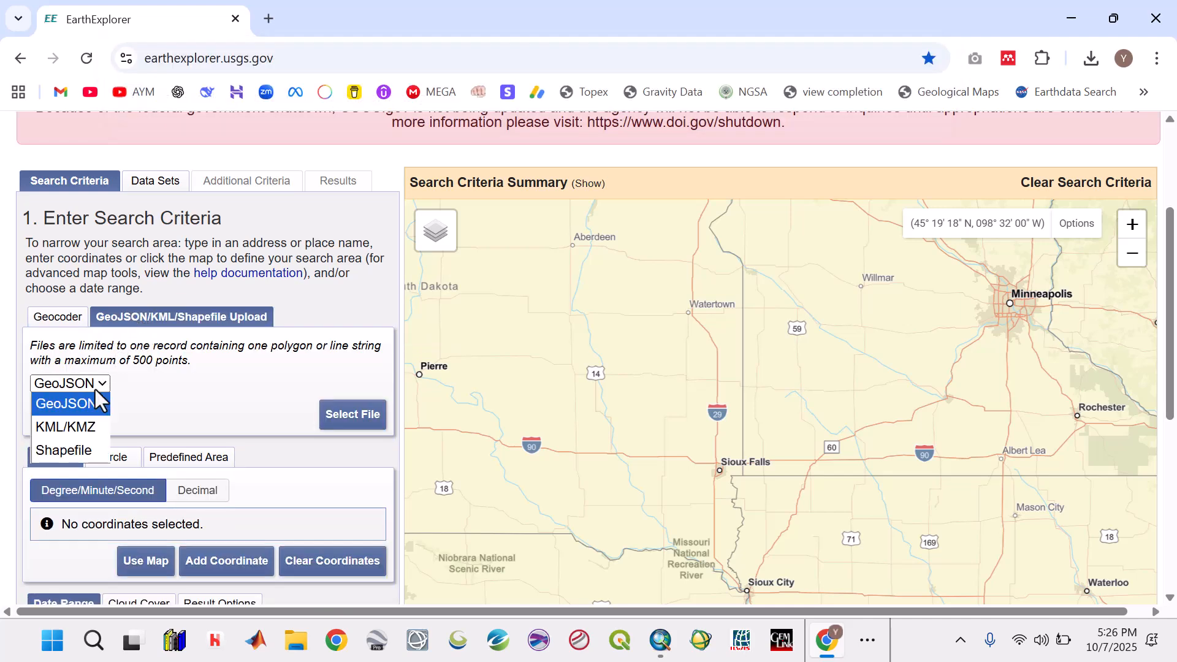
pyautogui.click(75, 432)
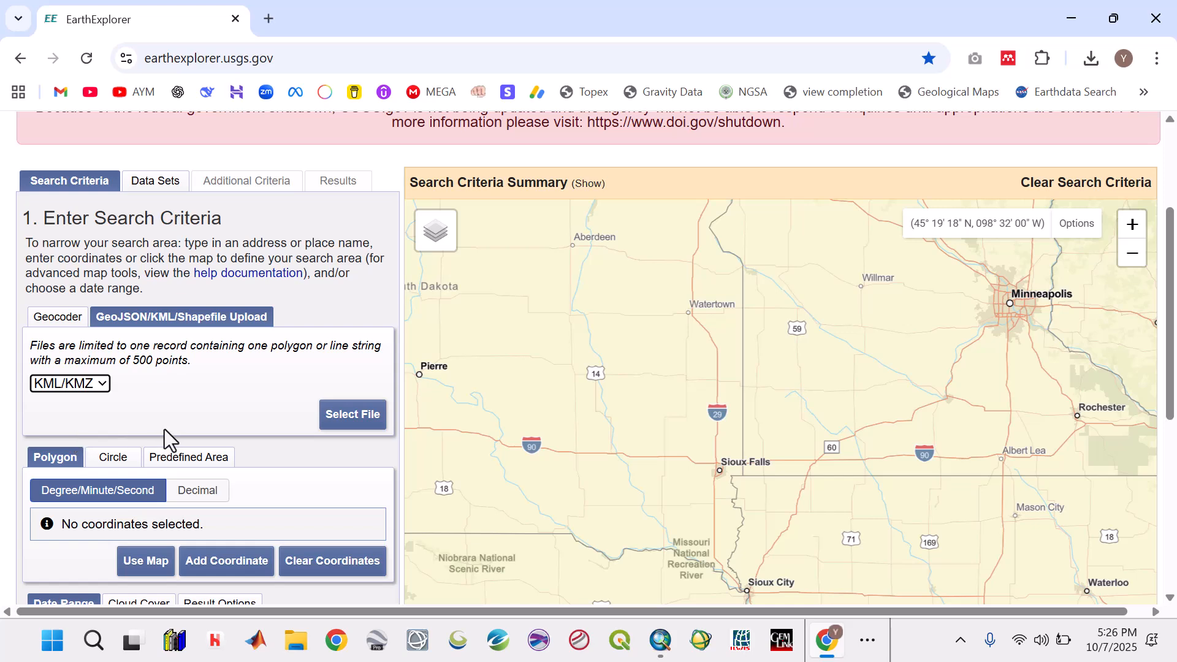
# - Upload Study_Area.kml from the Google Earth folder inside EKITI 2 on the Desktop as the search area
pyautogui.click(325, 415)
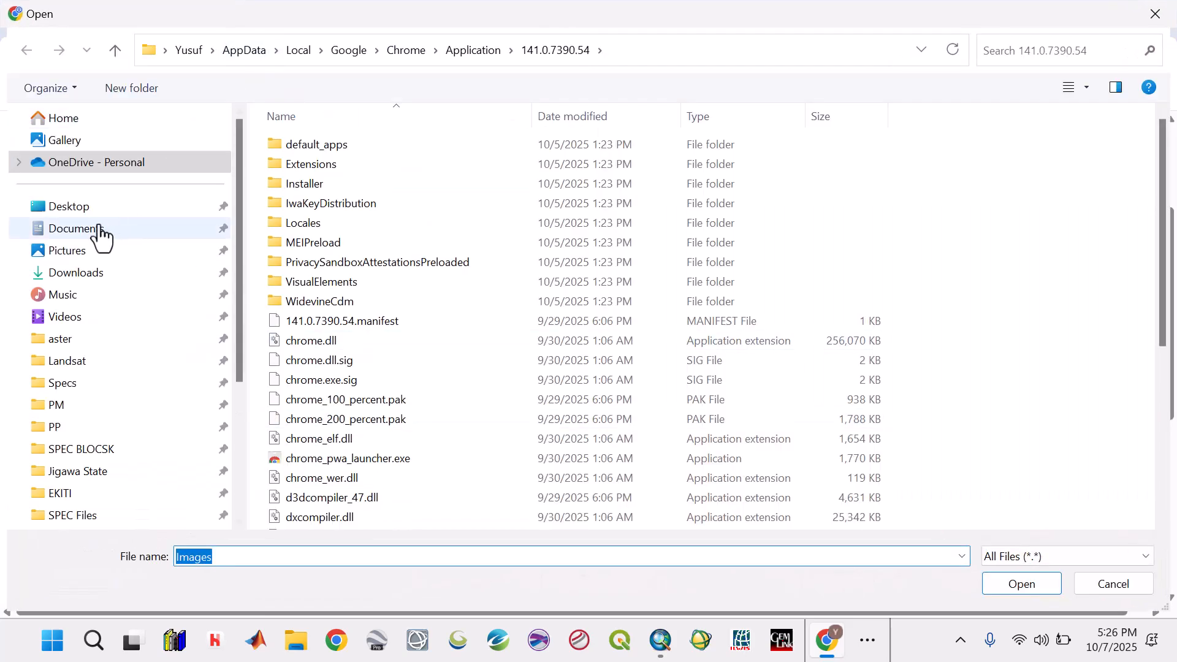
pyautogui.click(89, 208)
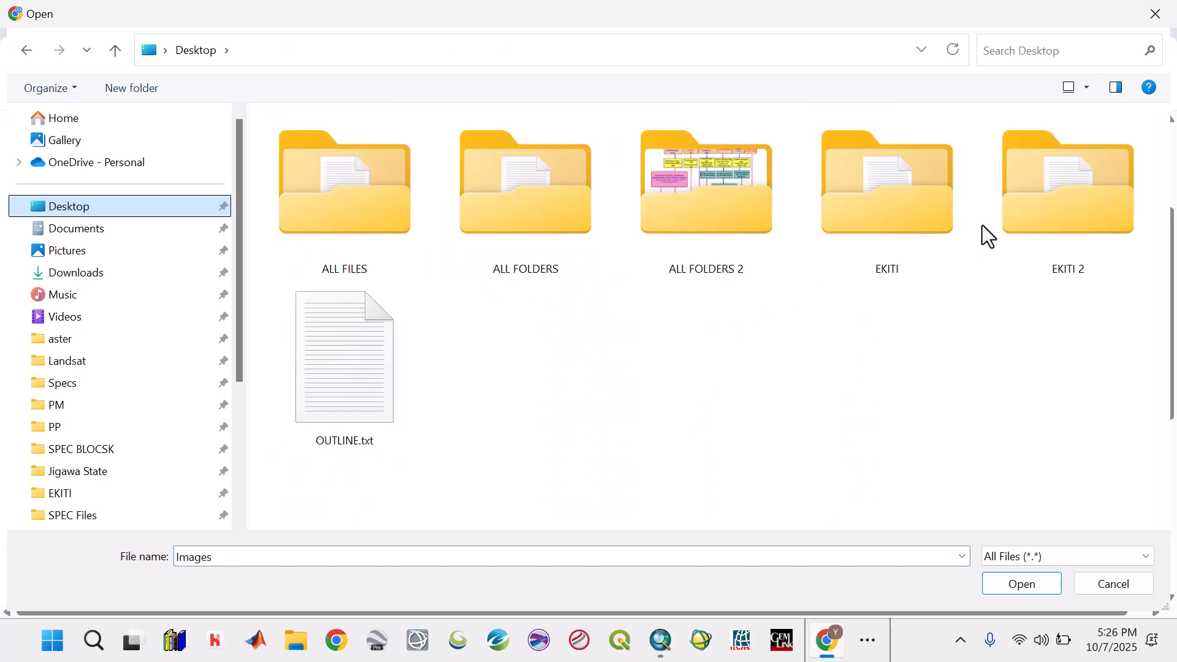
pyautogui.doubleClick(1079, 225)
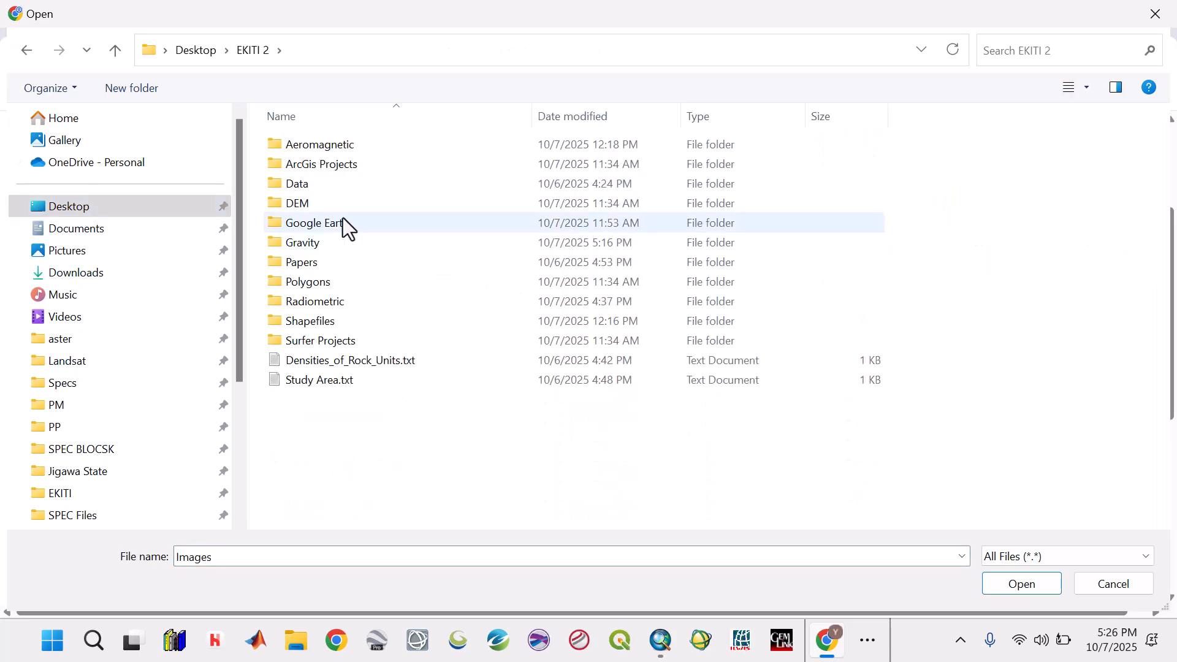
pyautogui.doubleClick(344, 222)
pyautogui.click(345, 183)
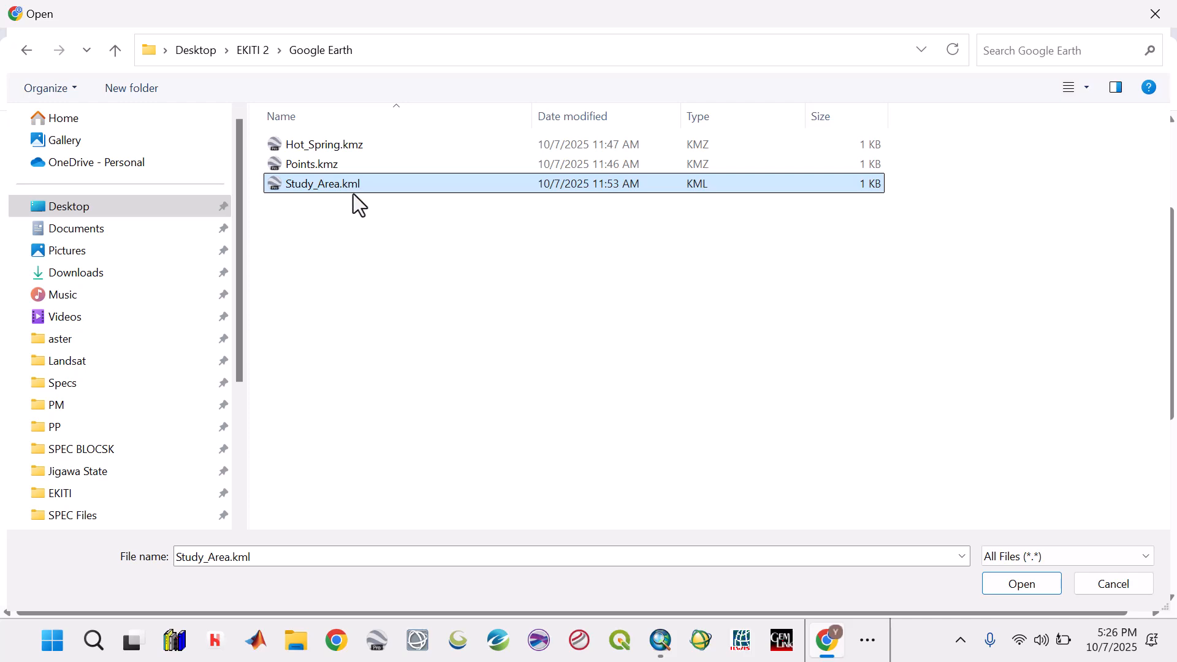
pyautogui.click(993, 583)
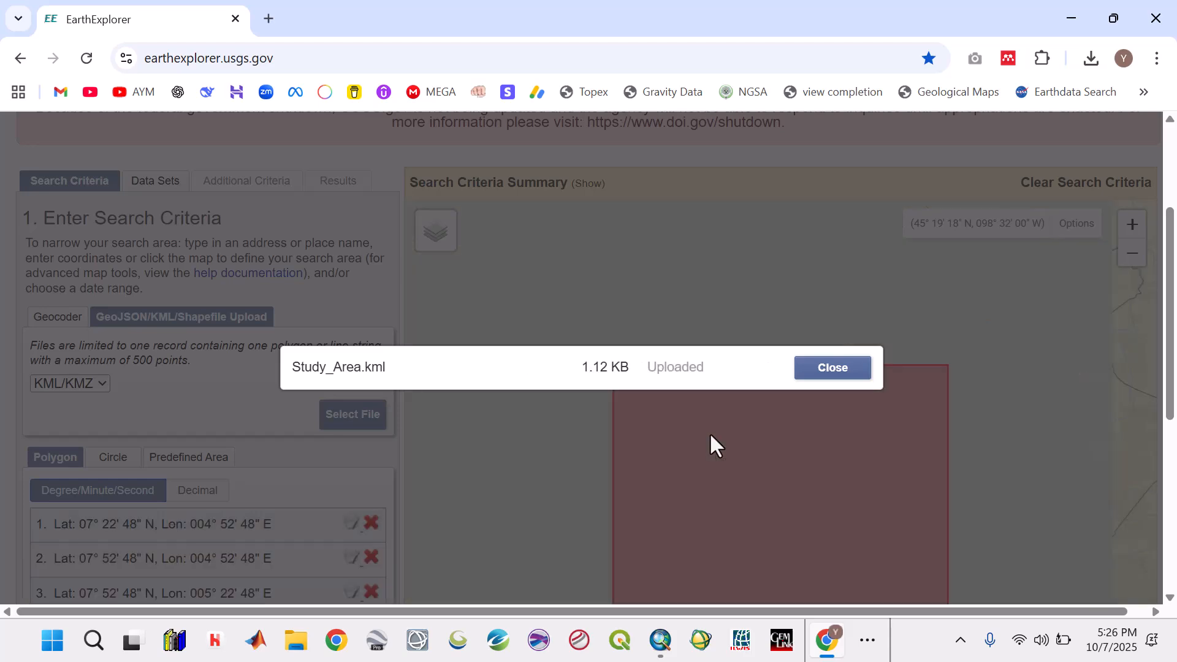
pyautogui.click(856, 371)
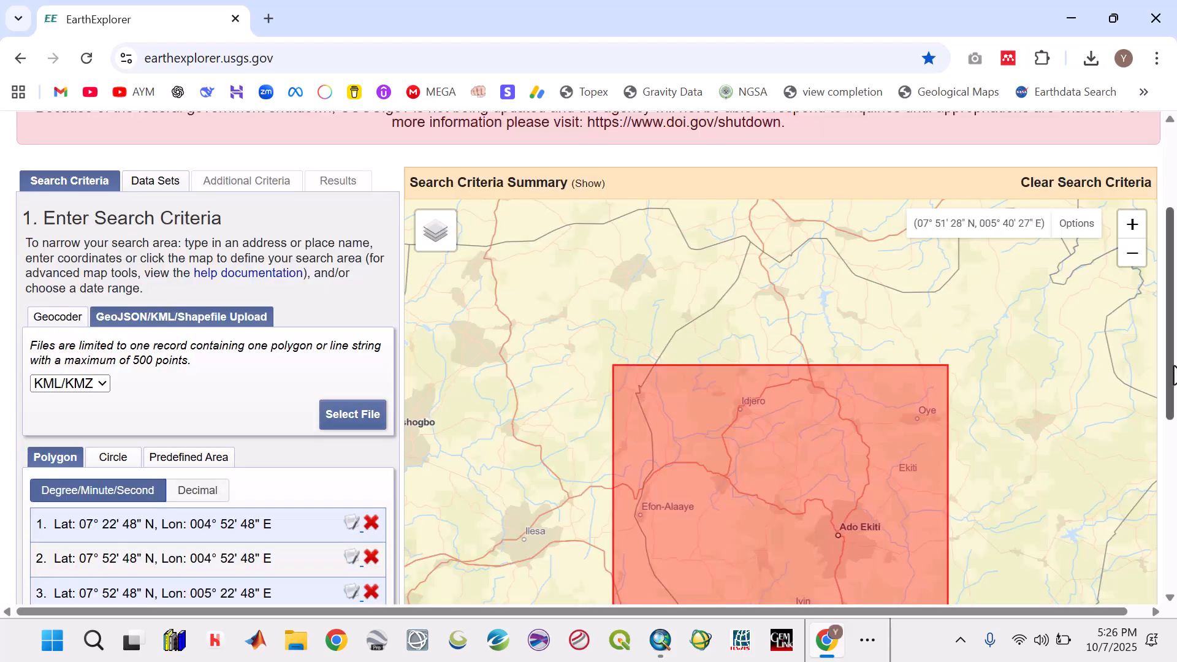
# - Select the SRTM 1 Arc-Second Global data set under Digital Elevation and run the search for the study area
pyautogui.moveTo(1172, 383); pyautogui.dragTo(1175, 477)
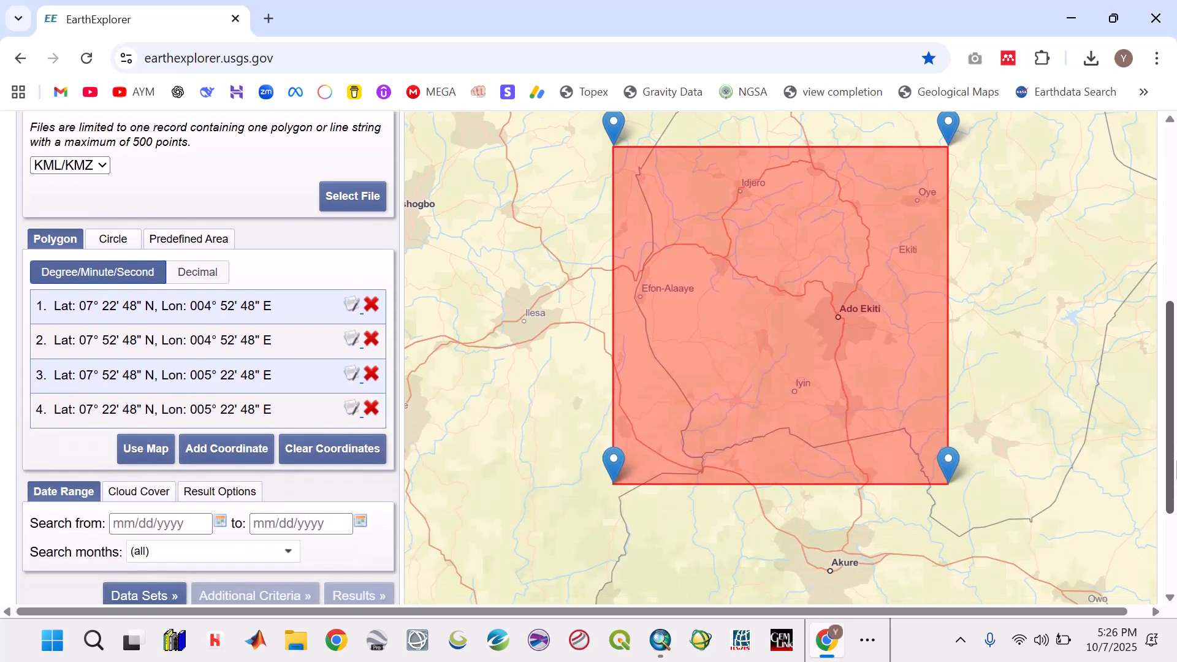
pyautogui.click(156, 607)
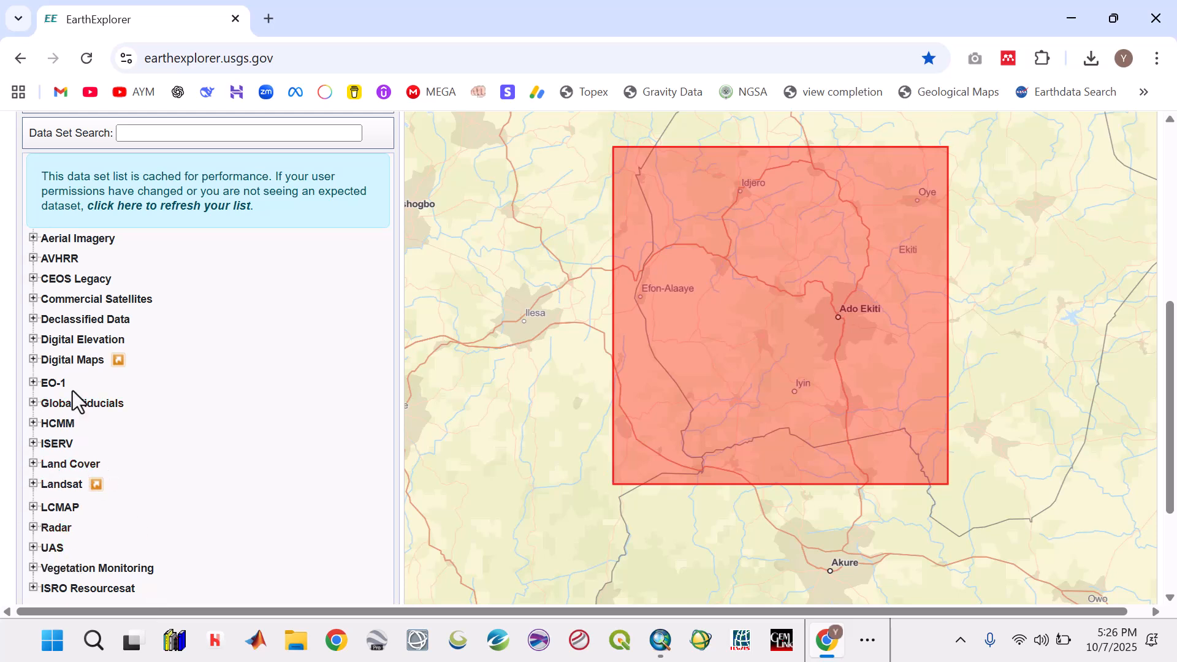
pyautogui.click(34, 339)
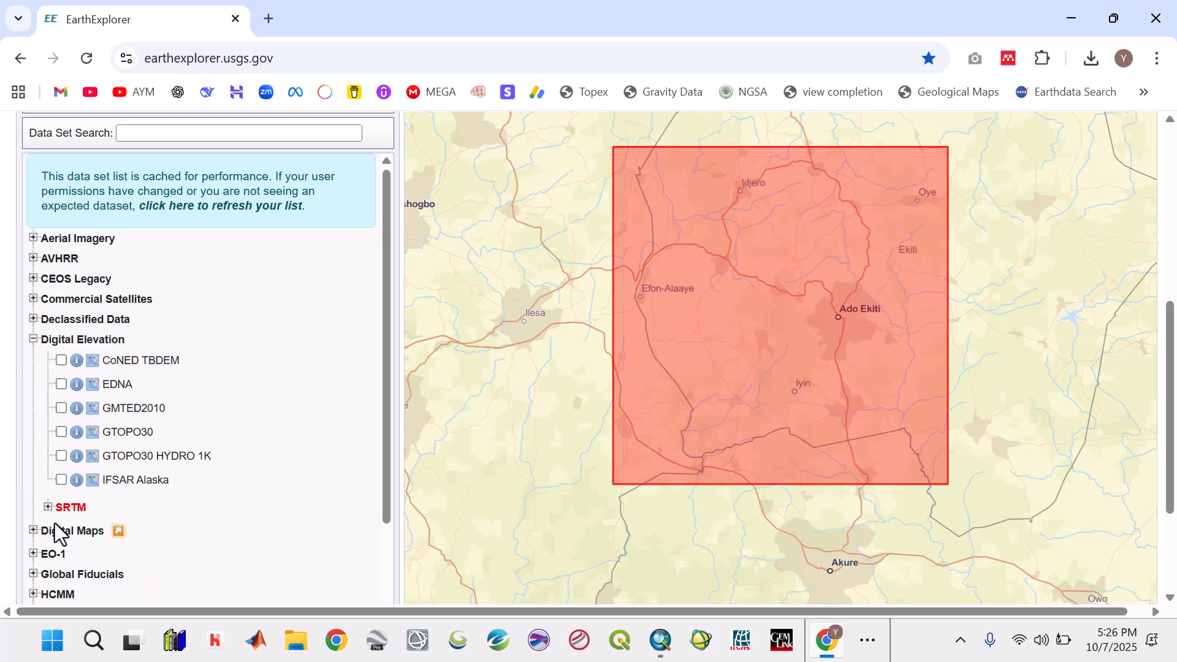
pyautogui.click(47, 508)
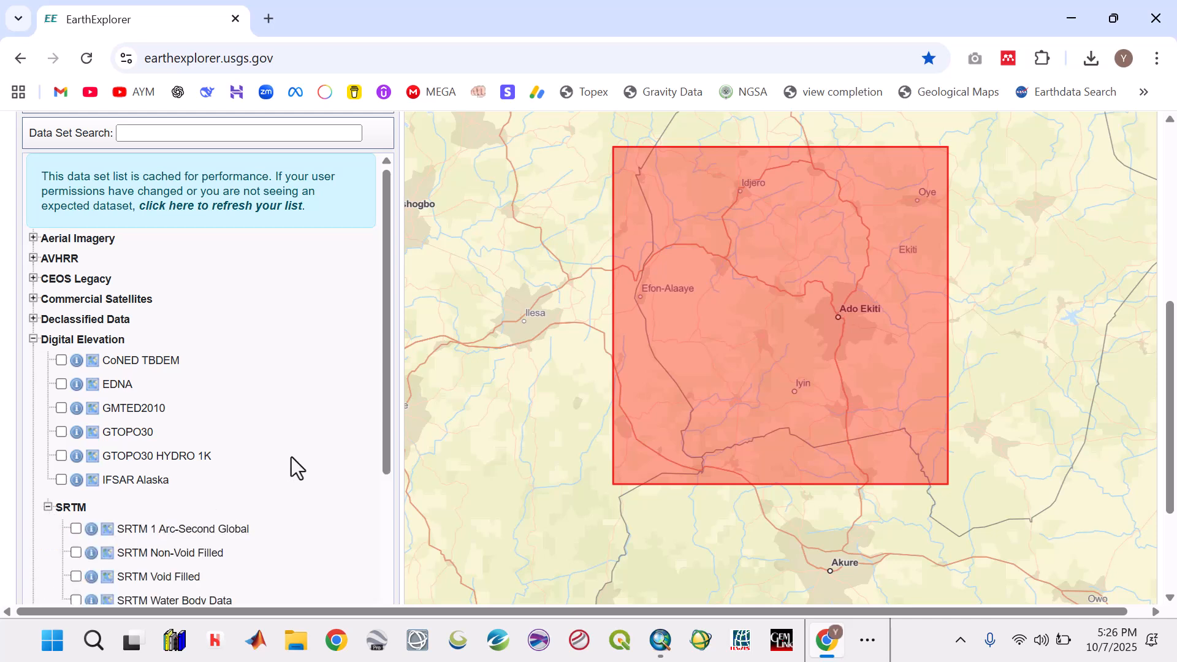
pyautogui.moveTo(387, 457); pyautogui.dragTo(373, 520)
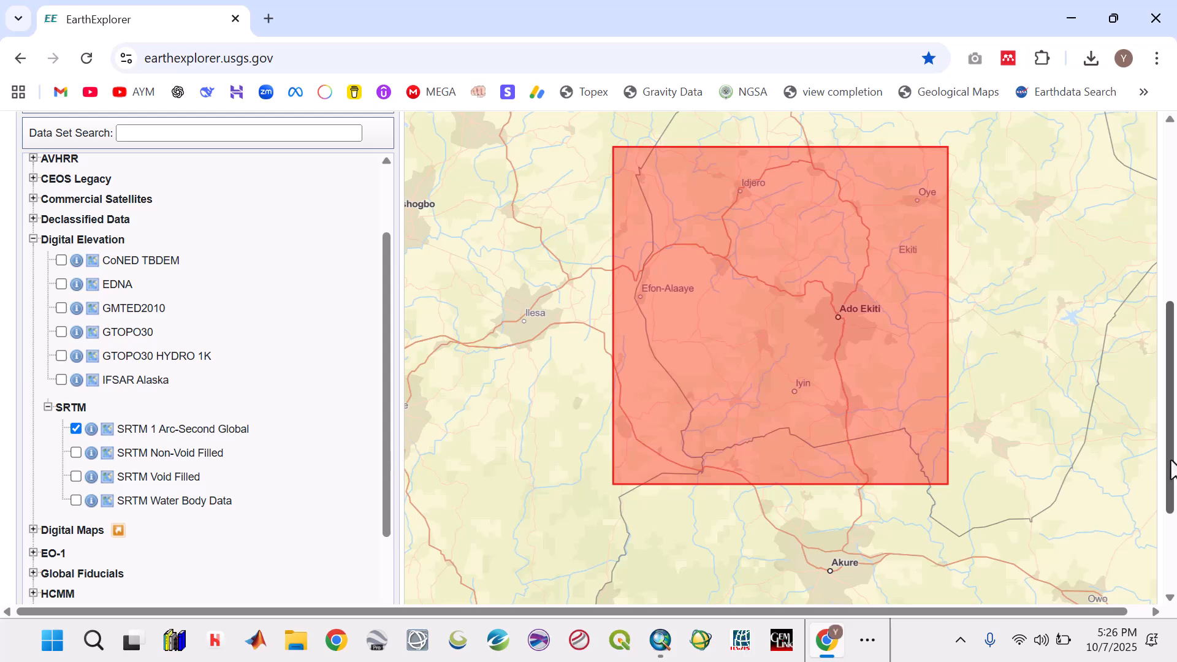
pyautogui.moveTo(1171, 469); pyautogui.dragTo(1171, 543)
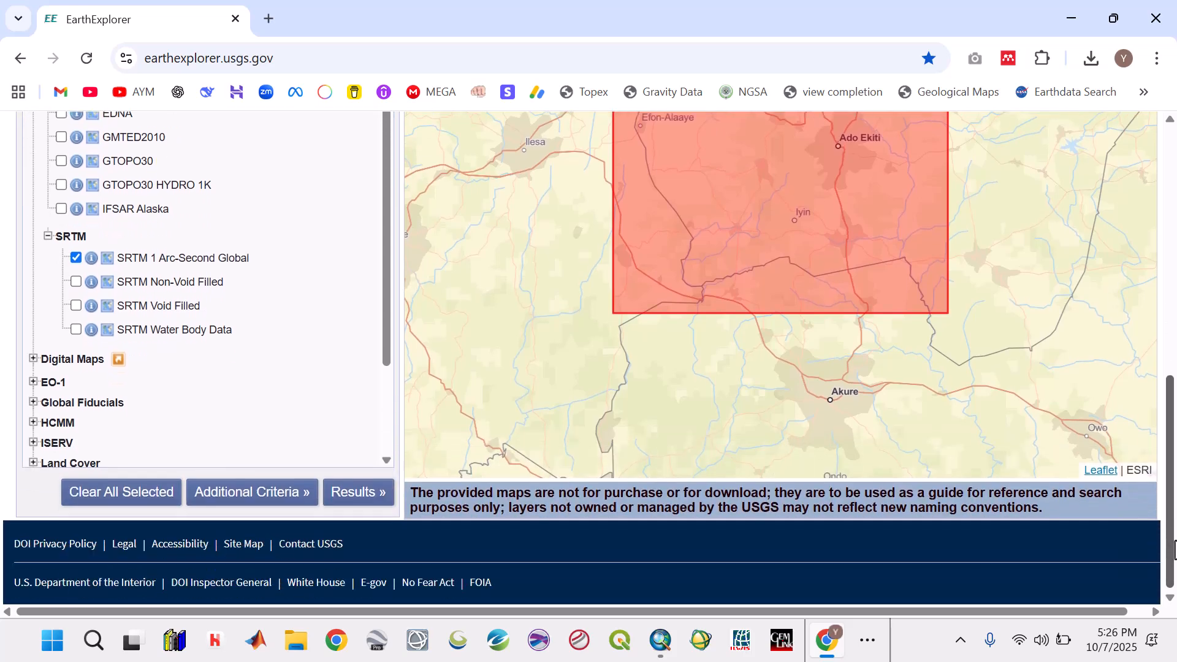
pyautogui.click(355, 495)
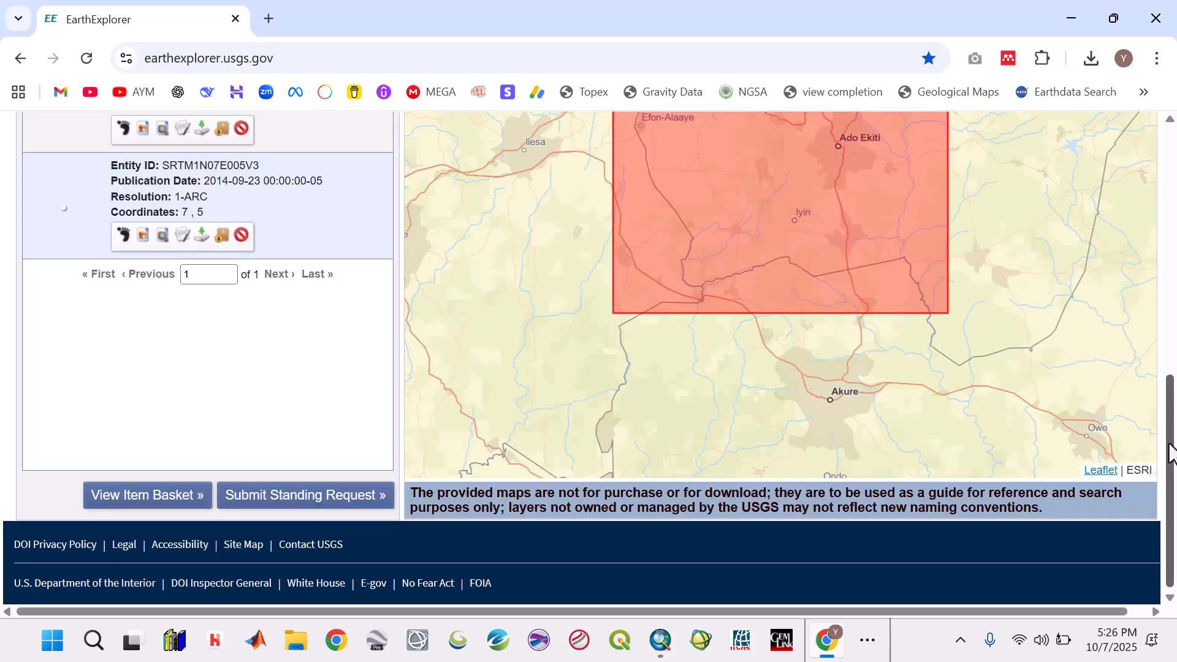
# - Show the footprints of the tiles SRTM1N07E004V3 and SRTM1N07E005V3 on the map to check their coverage
pyautogui.moveTo(1171, 453); pyautogui.dragTo(1172, 363)
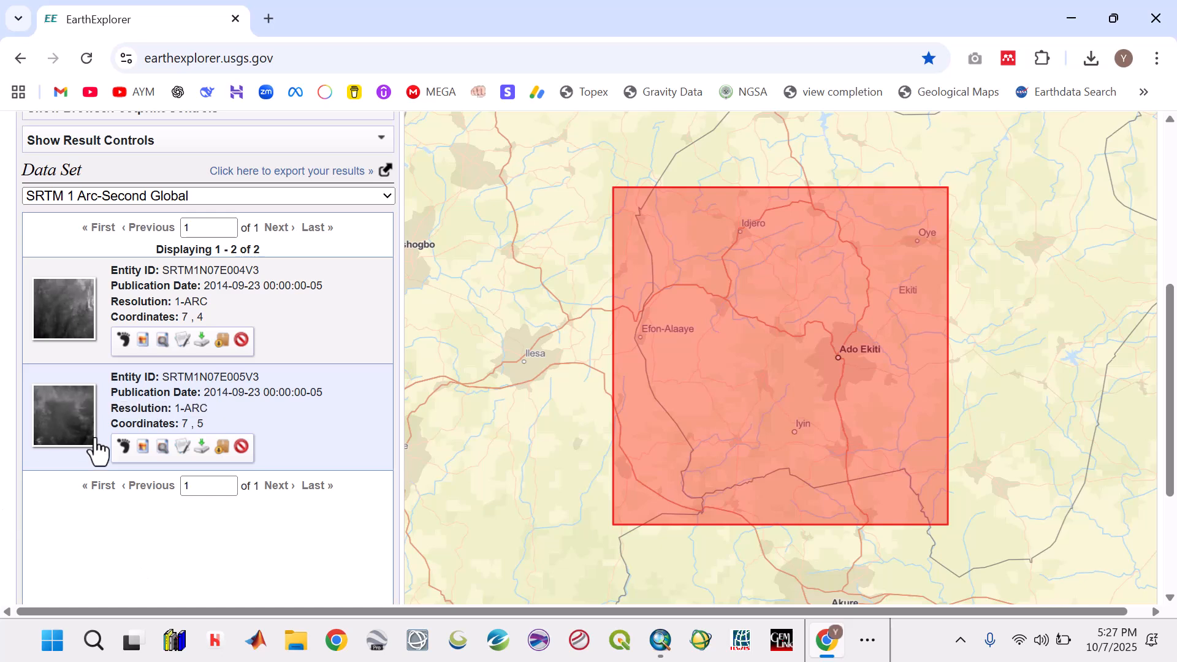
pyautogui.click(123, 341)
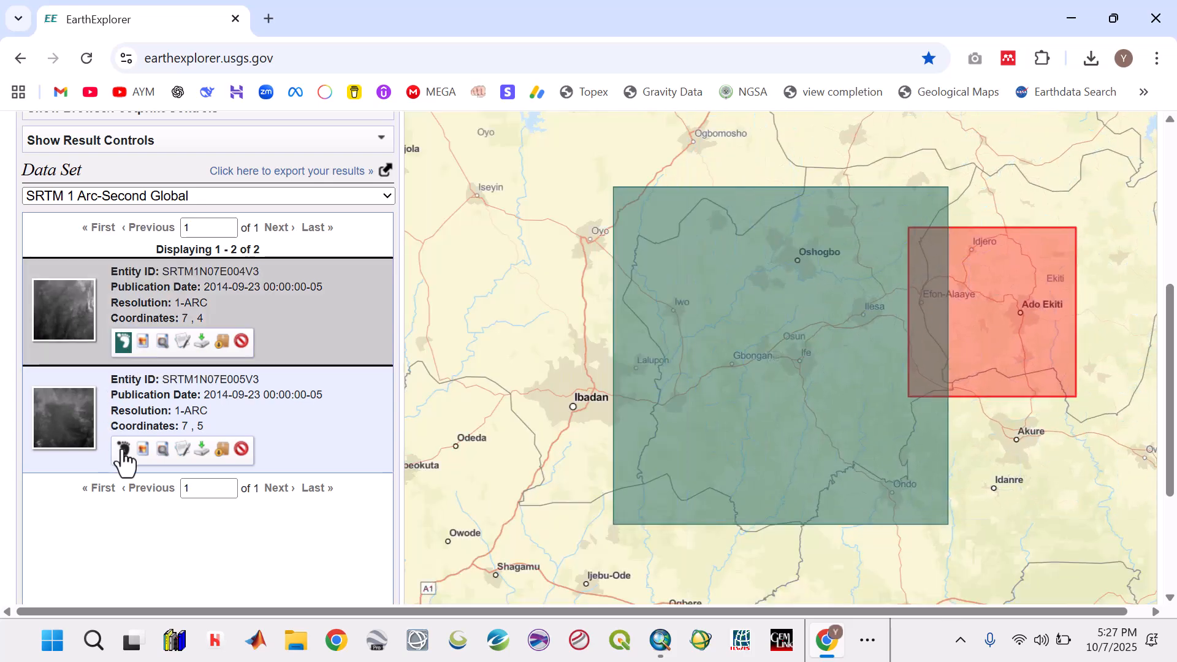
pyautogui.click(123, 450)
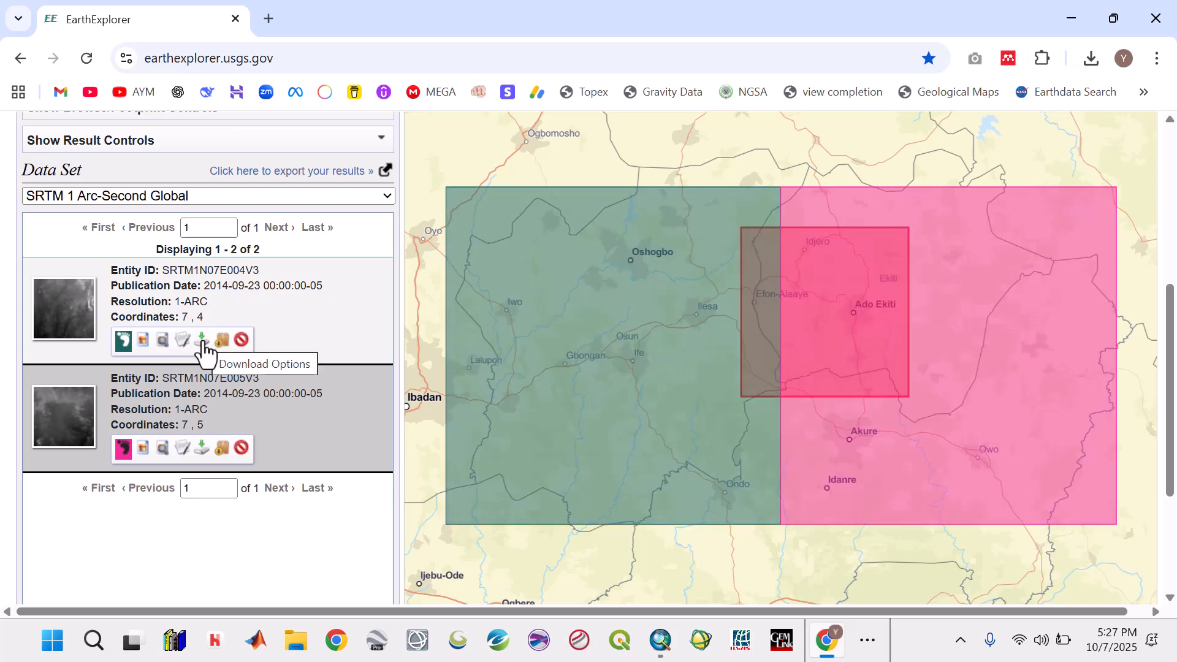
# - Download the GeoTIFF 1 Arc-second version of tile SRTM1N07E004V3 to the Desktop as n07_e004_1arc_v3.tif
pyautogui.click(203, 344)
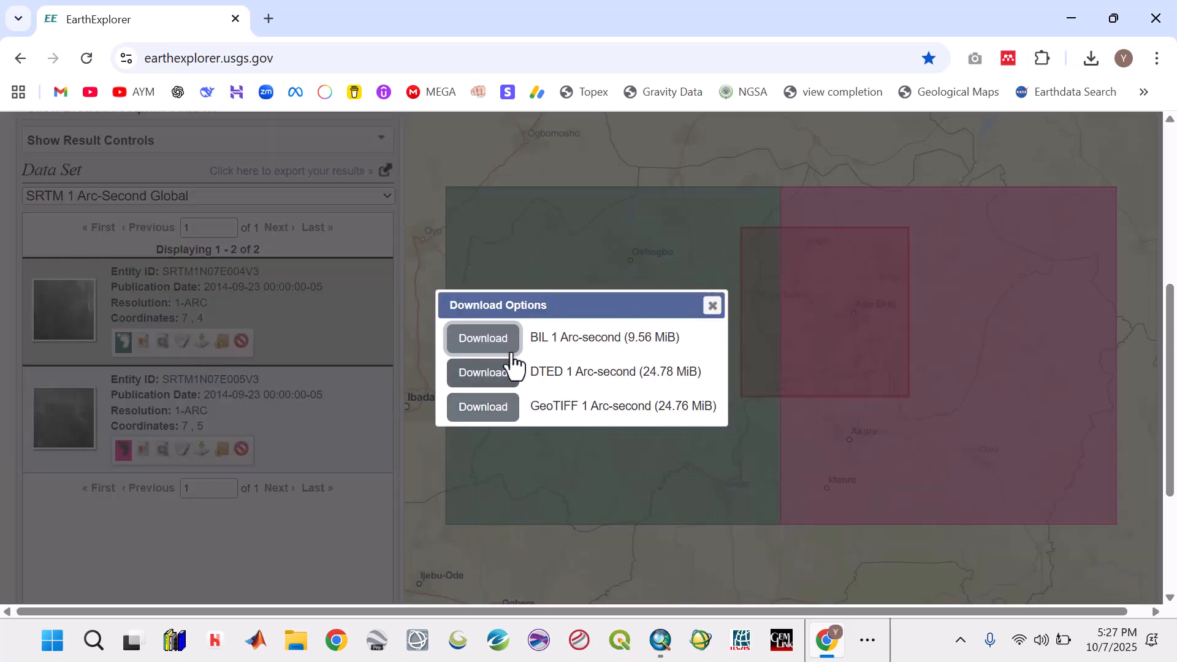
pyautogui.click(499, 412)
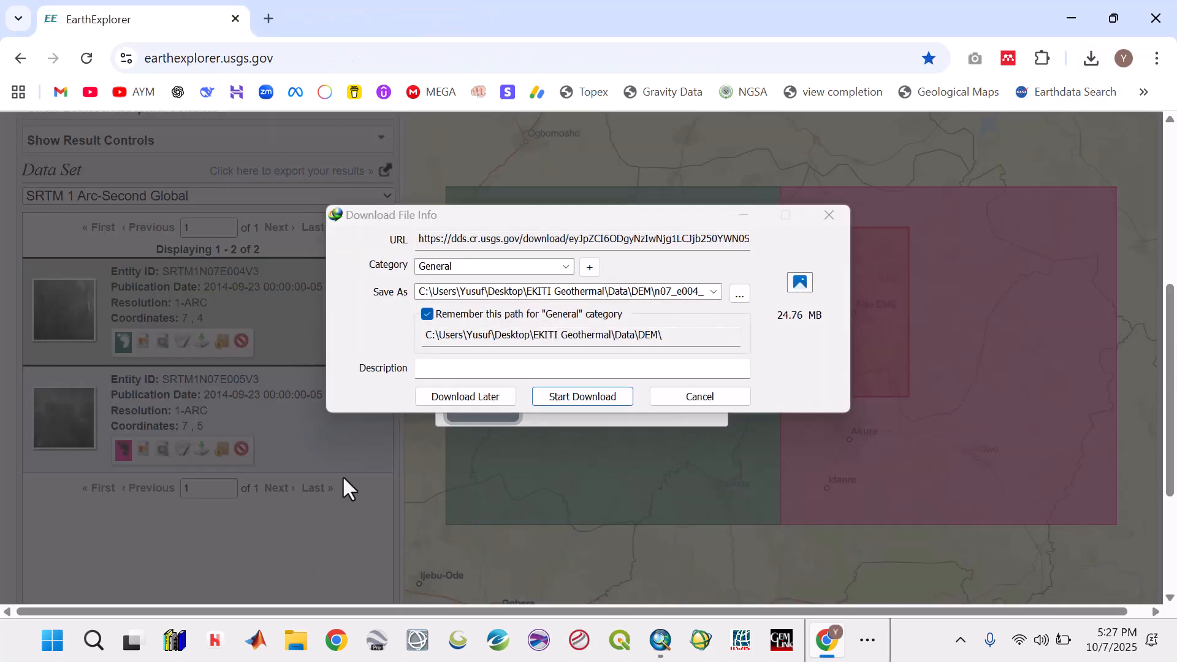
pyautogui.click(739, 293)
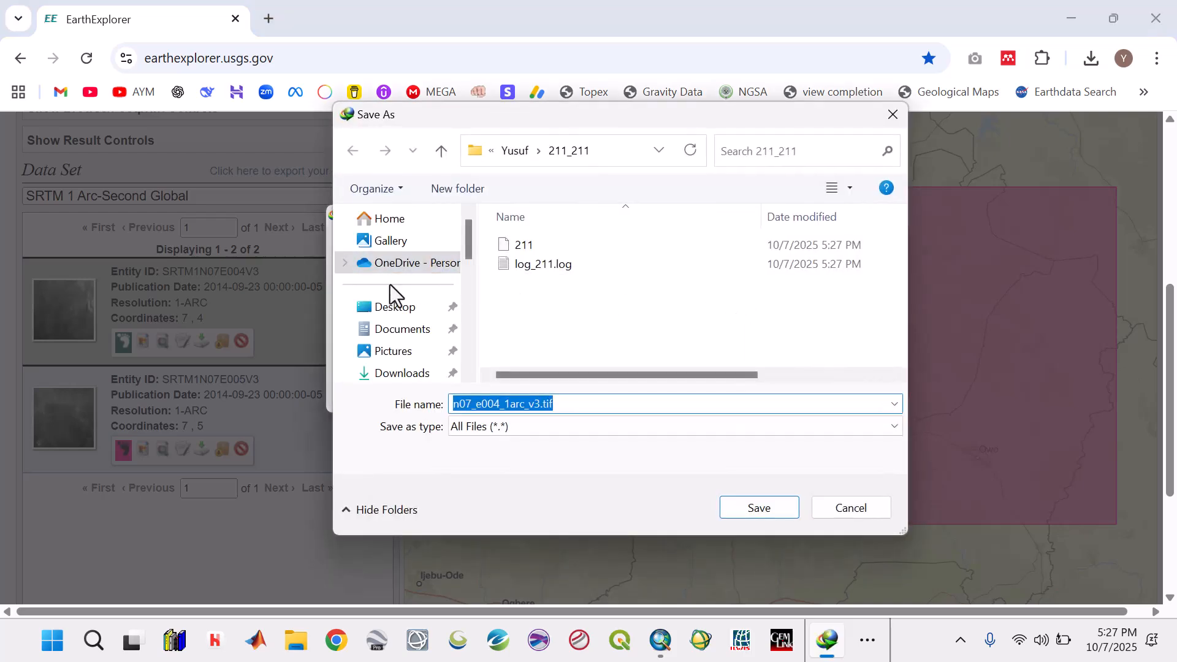
pyautogui.click(396, 309)
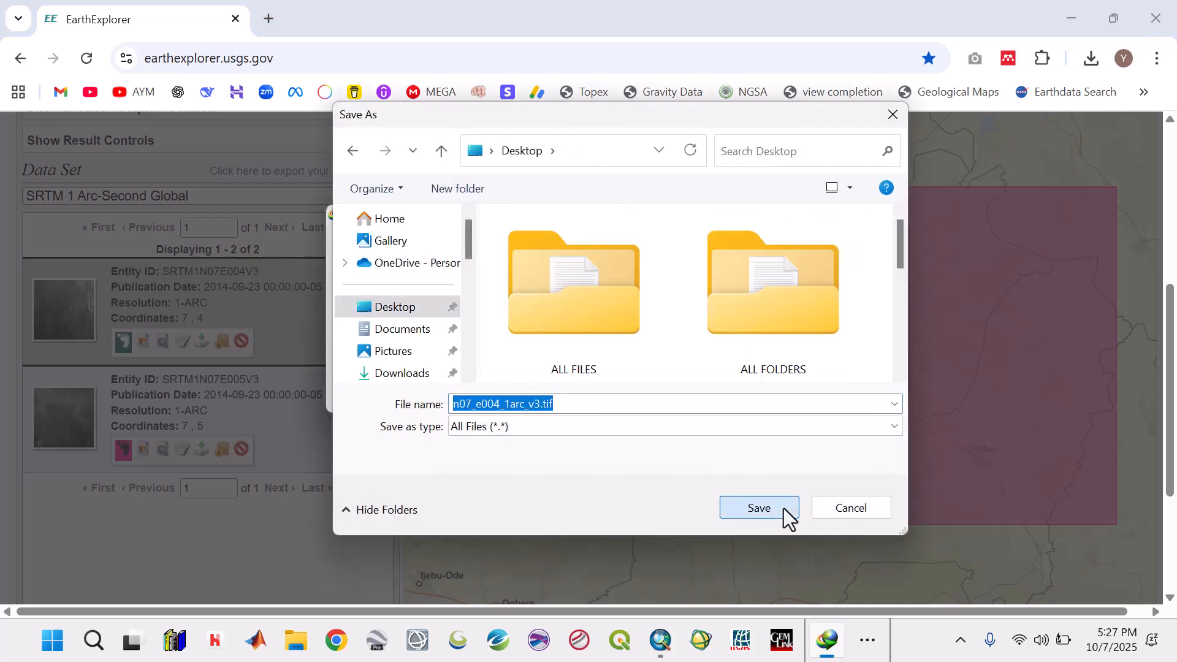
pyautogui.click(760, 509)
pyautogui.click(615, 404)
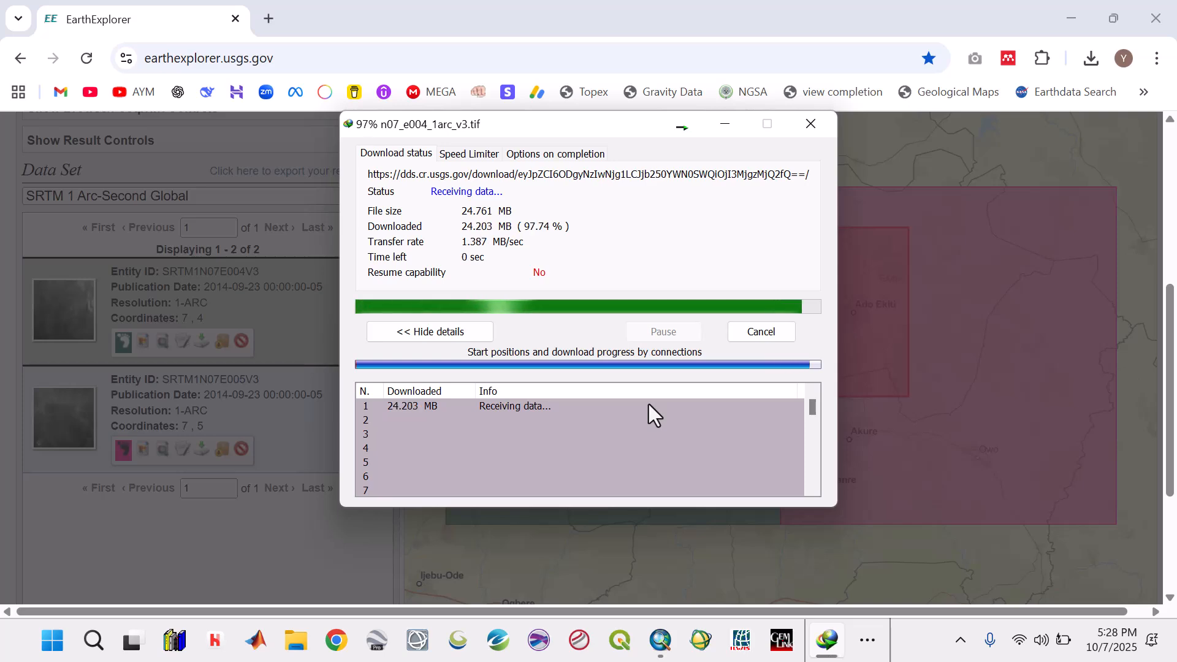
pyautogui.click(719, 374)
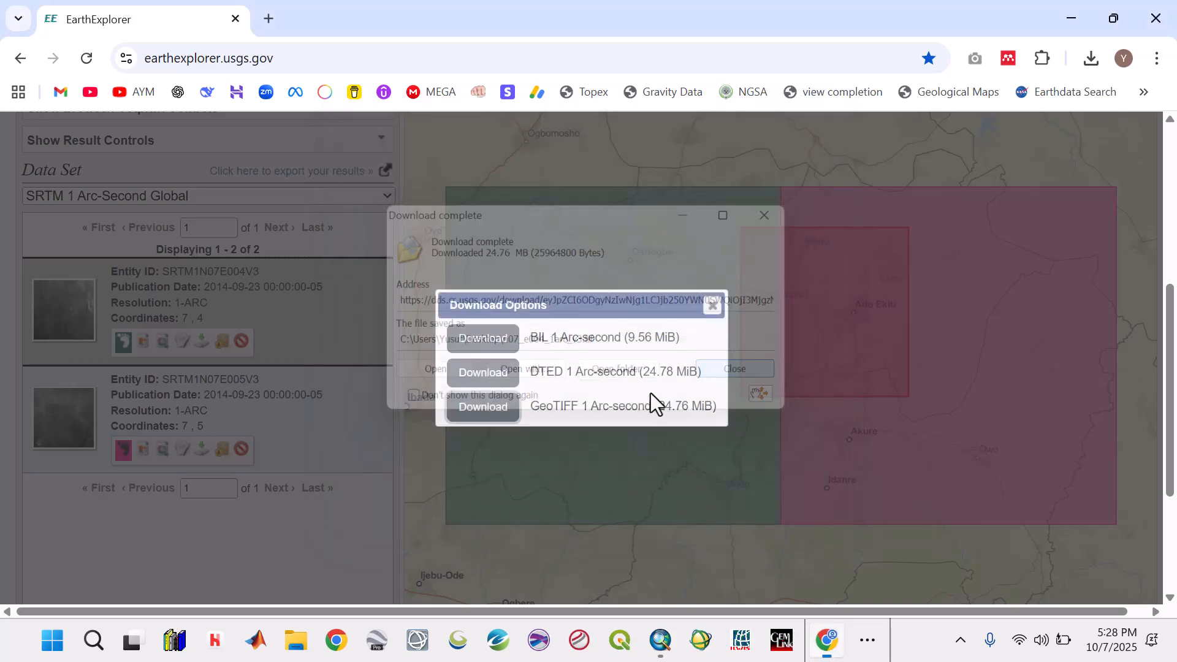
# - Download the GeoTIFF 1 Arc-second version of tile SRTM1N07E005V3 to the Desktop as n07_e005_1arc_v3.tif
pyautogui.click(712, 306)
pyautogui.click(204, 451)
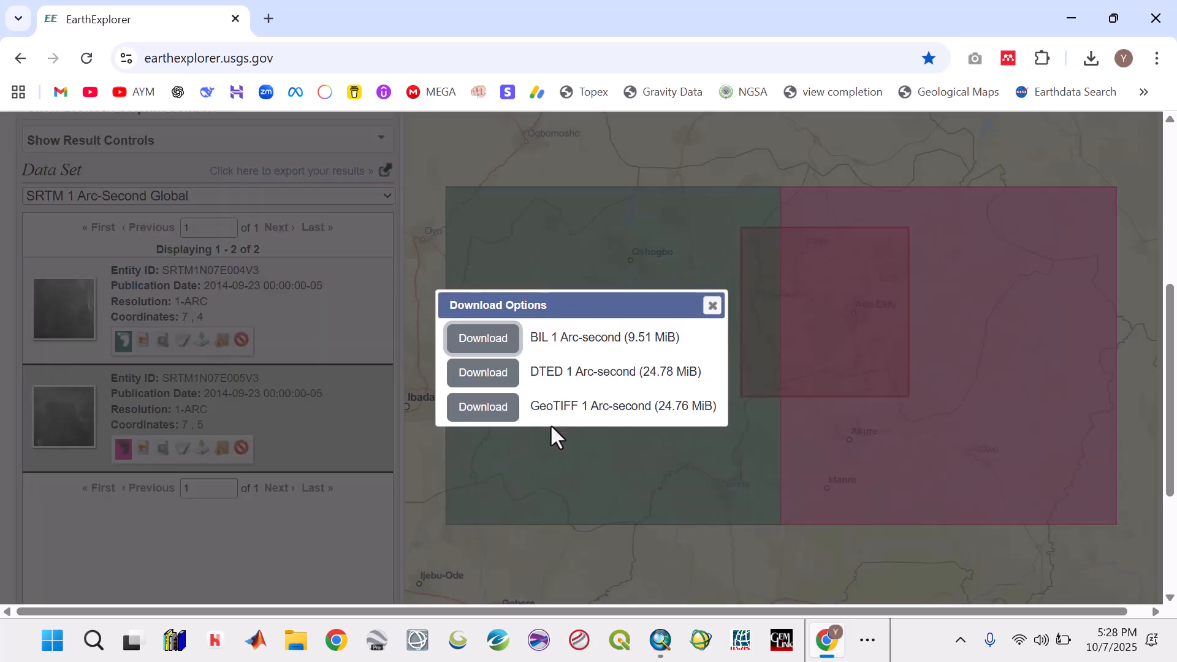
pyautogui.click(484, 407)
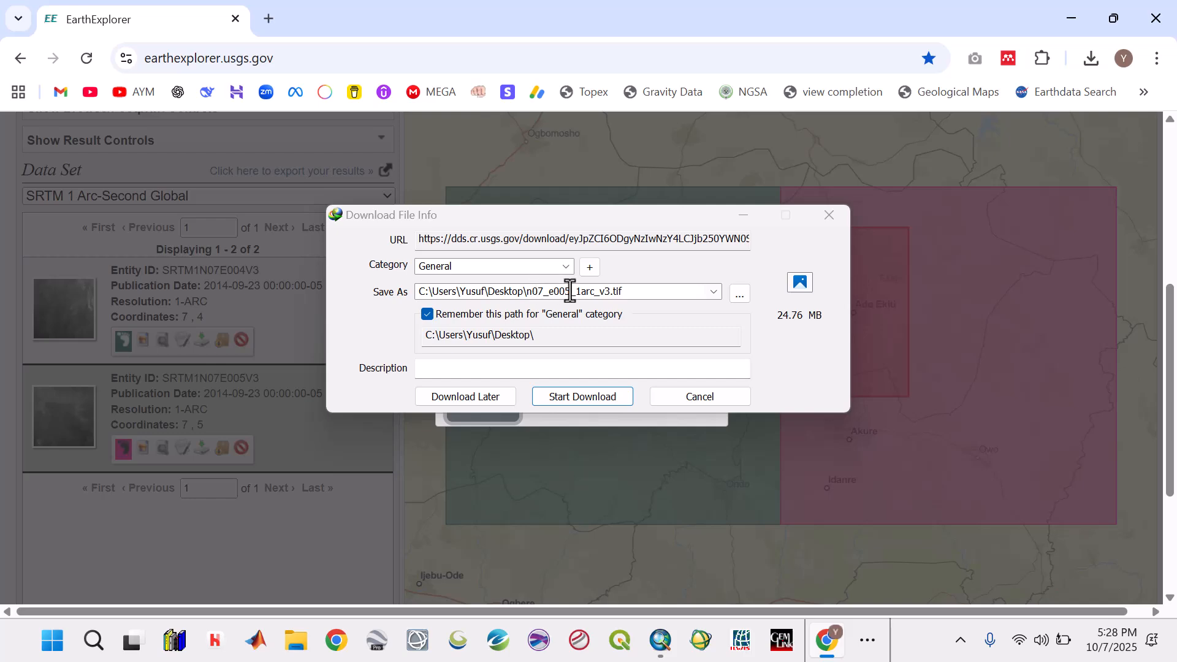
pyautogui.click(559, 394)
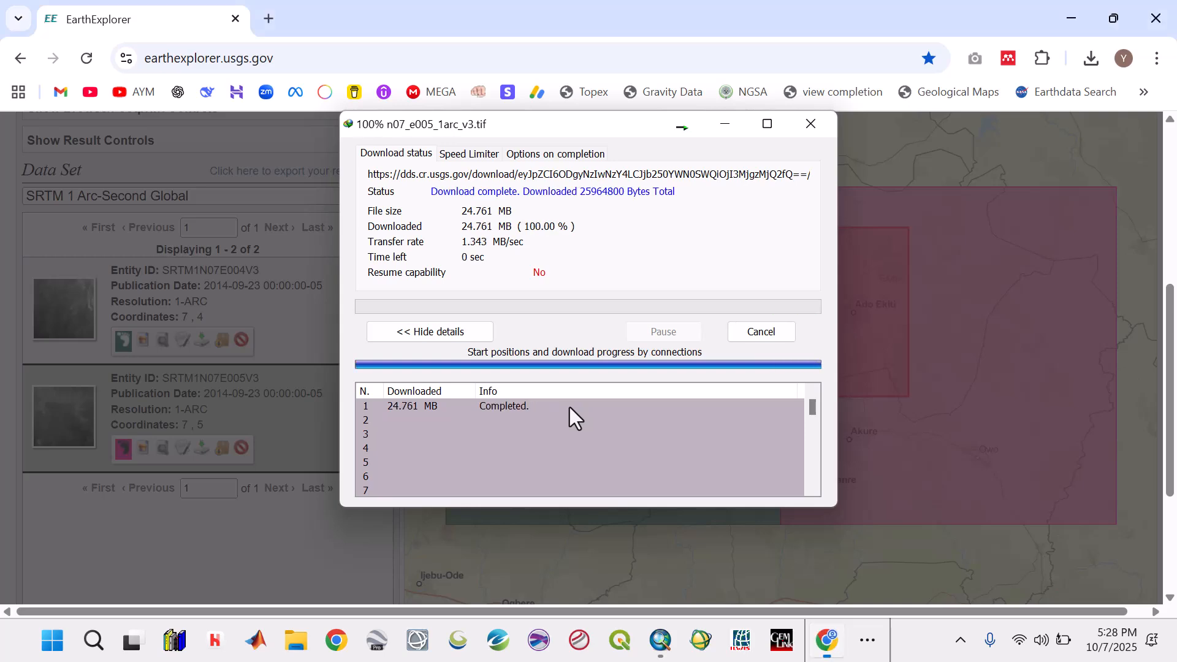
pyautogui.click(727, 374)
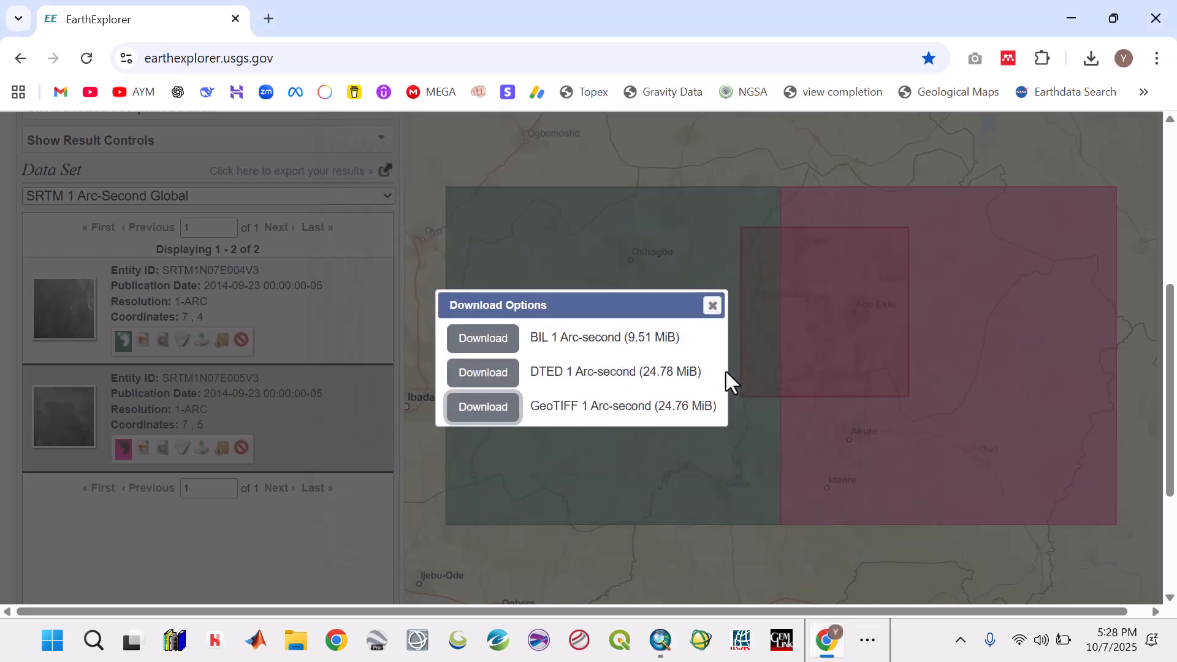
# - Switch to ArcMap, widen the table of contents slightly and open the Catalog window
pyautogui.click(1078, 20)
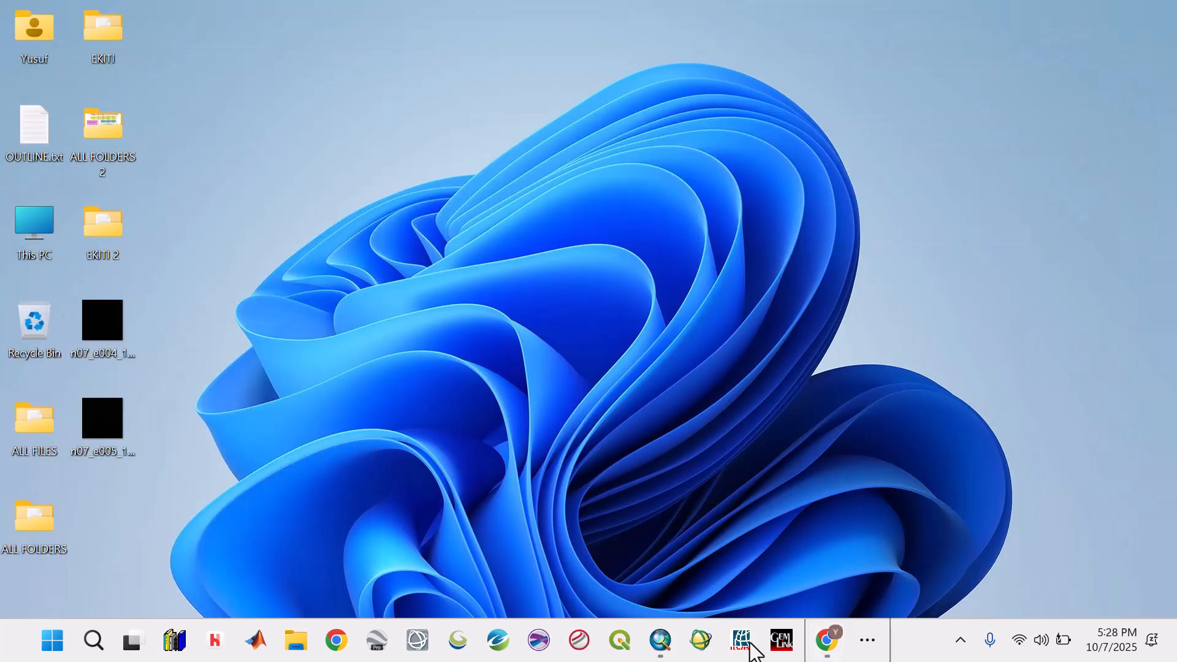
pyautogui.click(662, 640)
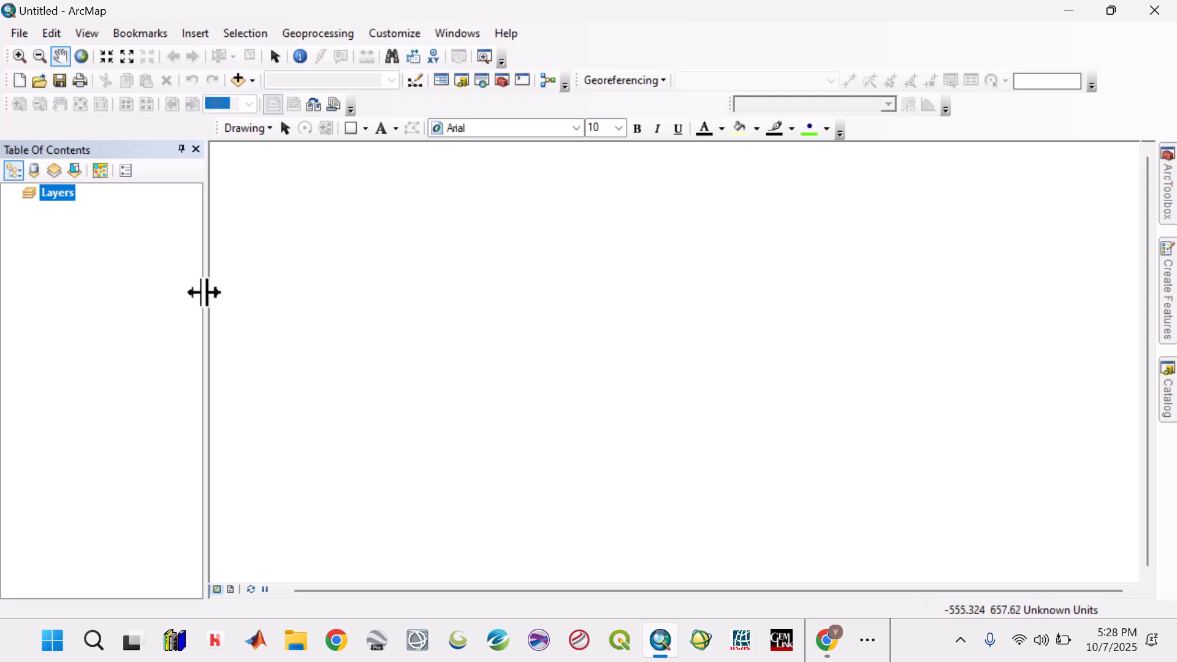
pyautogui.moveTo(210, 294); pyautogui.dragTo(223, 296)
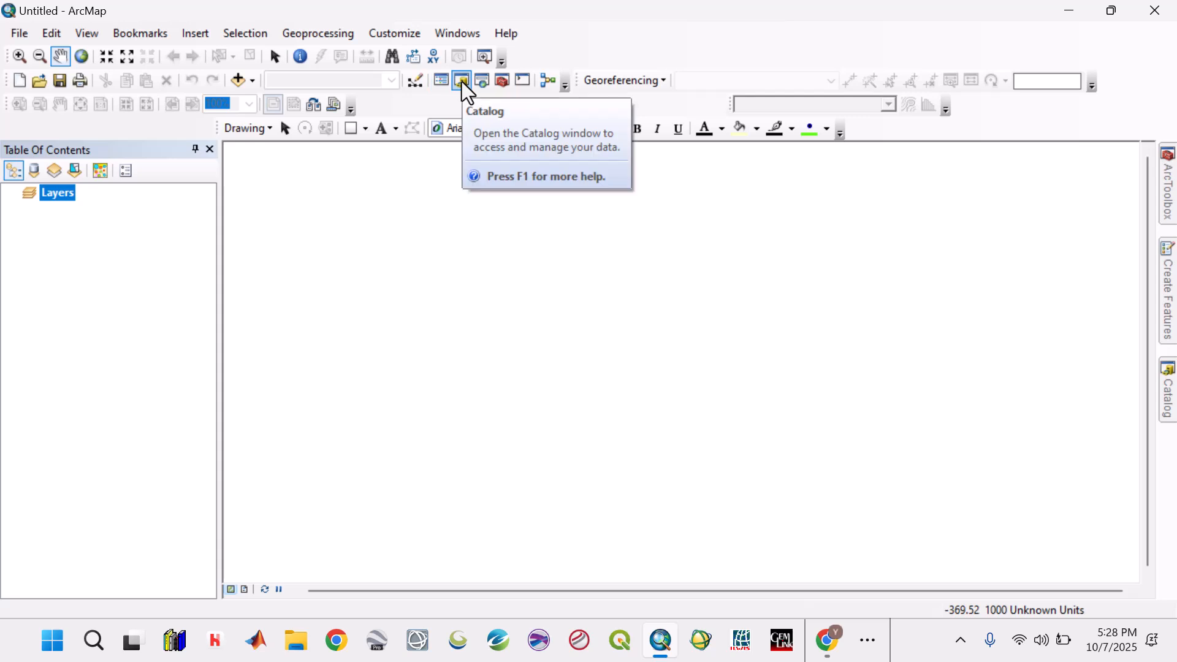
pyautogui.click(1168, 399)
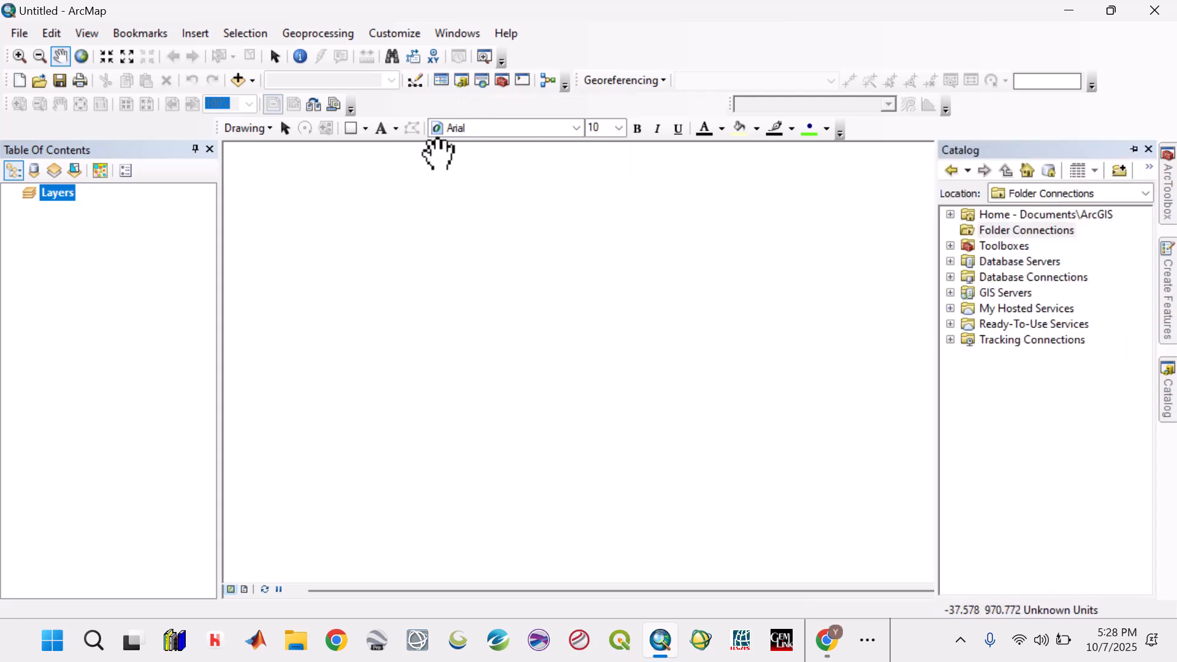
# - Add a folder connection to the EKITI 2 folder on the Desktop
pyautogui.click(462, 80)
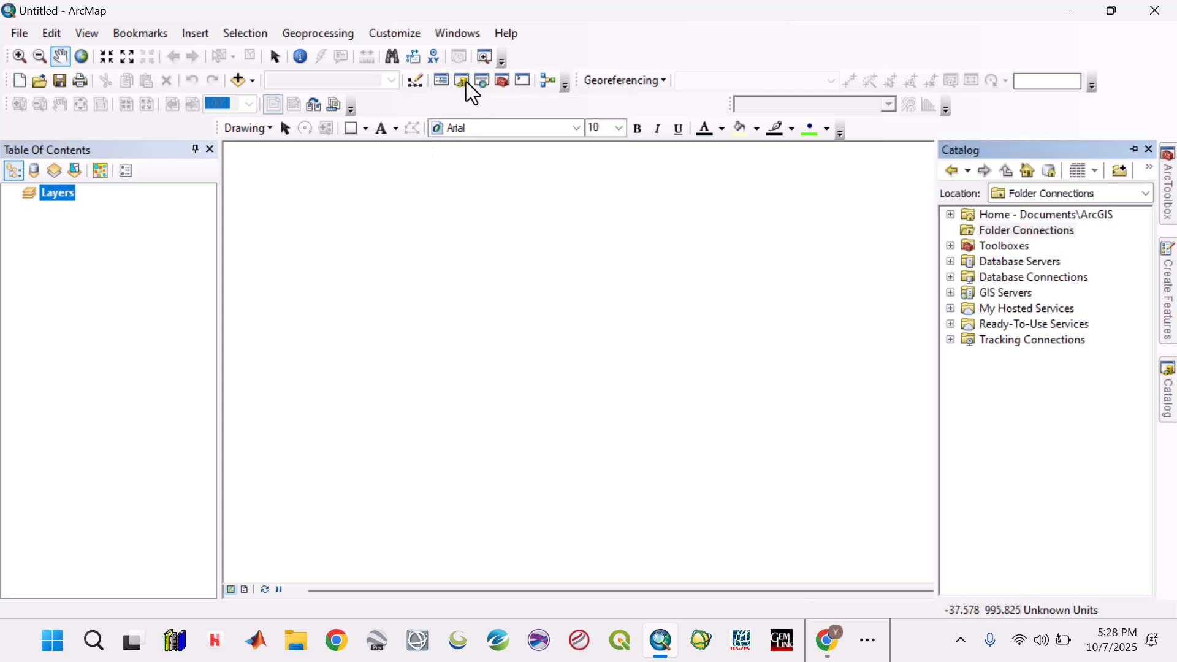
pyautogui.click(1011, 233)
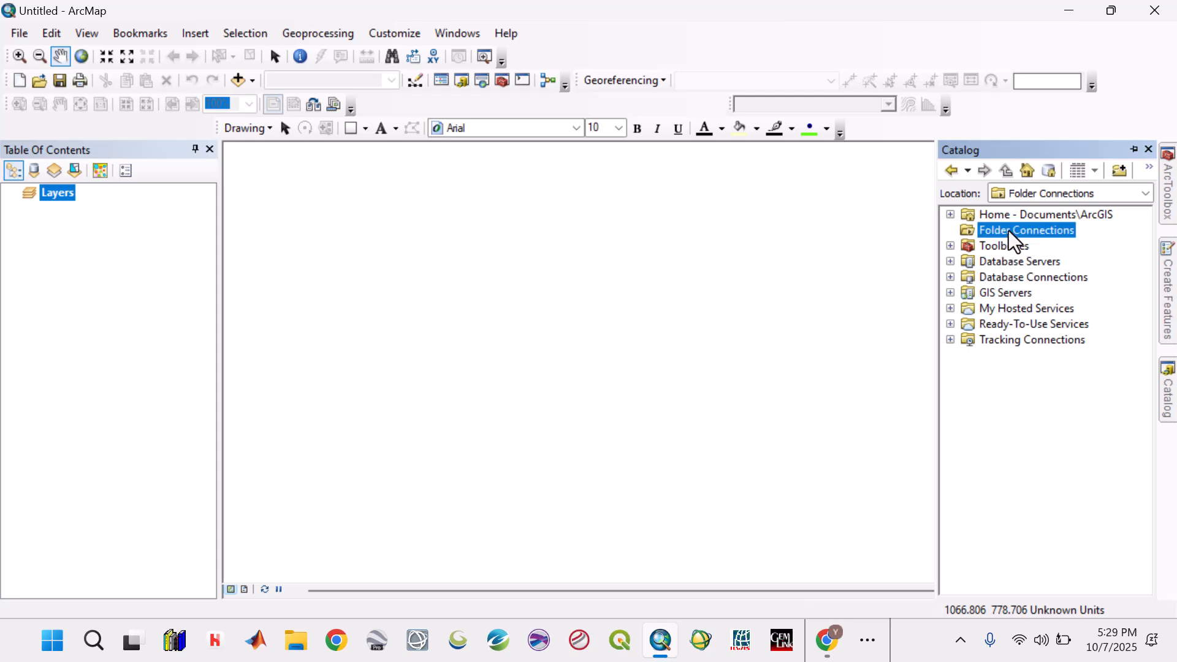
pyautogui.rightClick(1015, 243)
pyautogui.click(1019, 245)
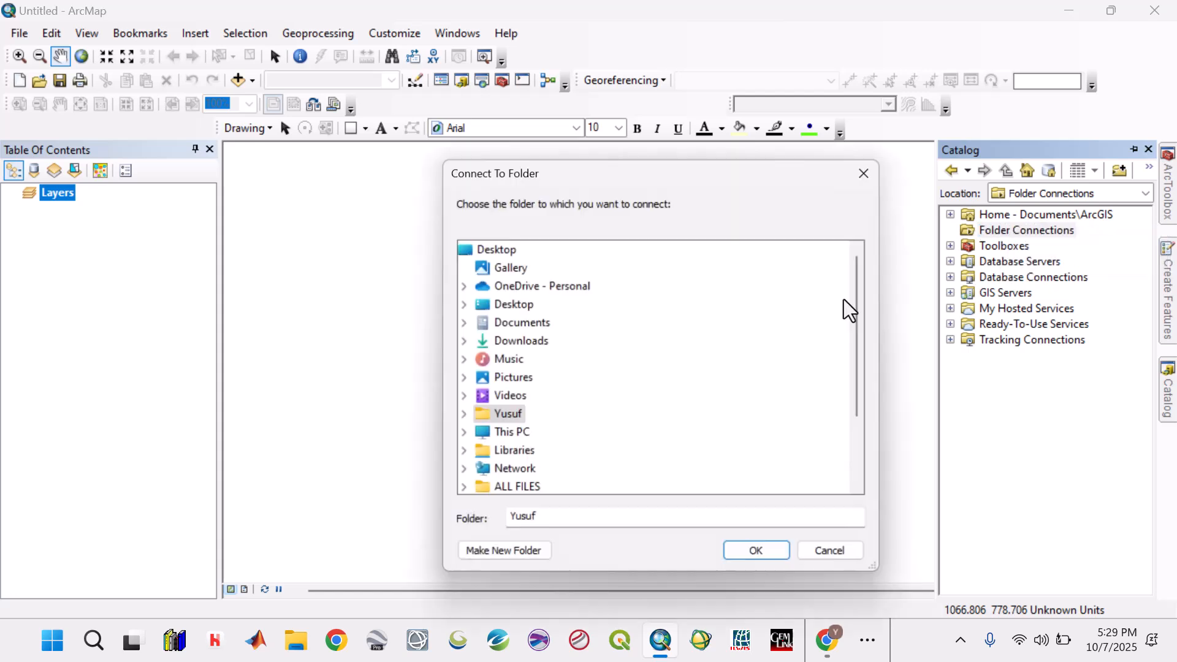
pyautogui.scroll(-2, 561, 397)
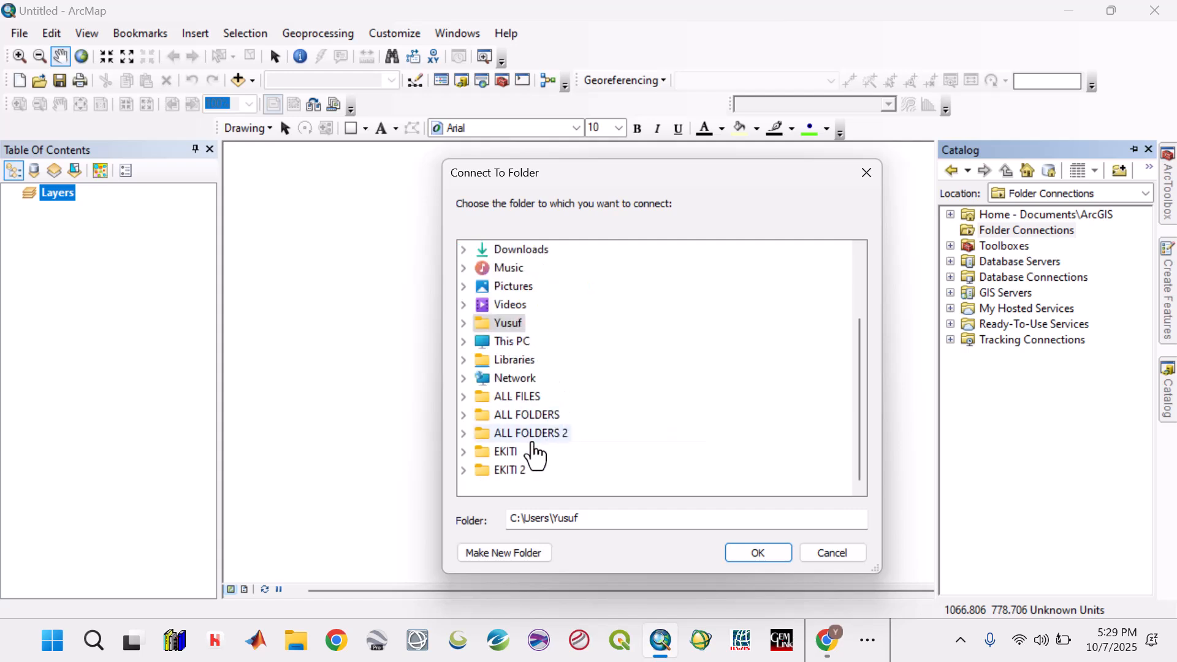
pyautogui.click(510, 472)
pyautogui.click(758, 554)
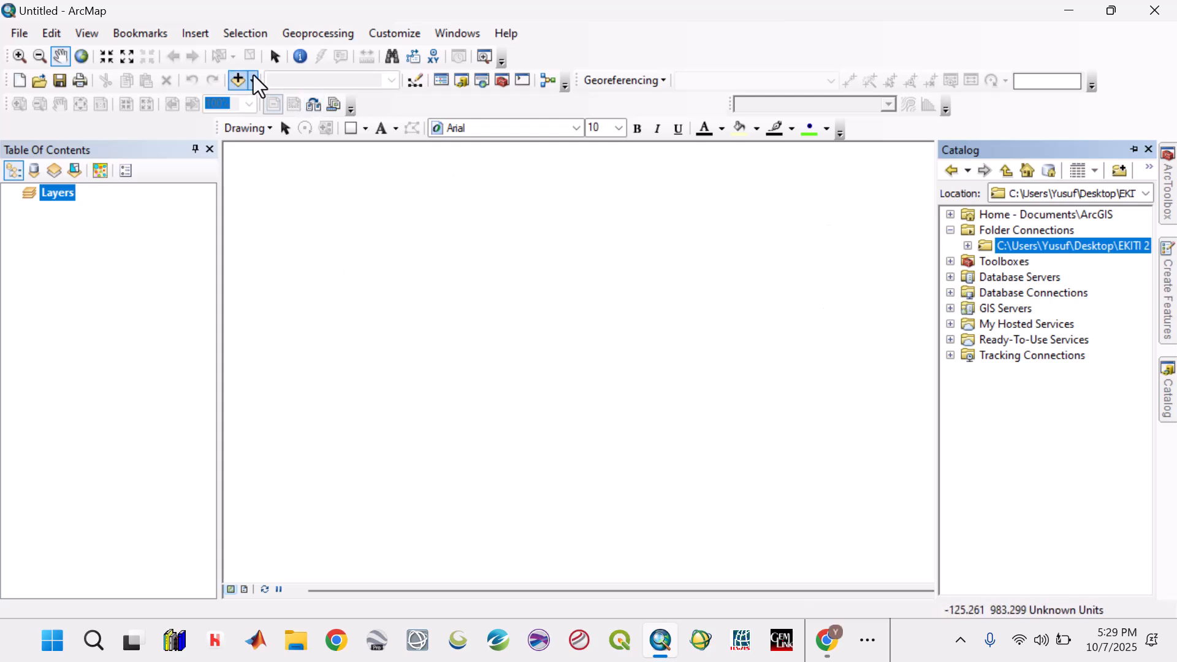
# - Add the Study_Area.shp shapefile from the Shapefiles folder of the EKITI 2 connection to the map
pyautogui.click(252, 77)
pyautogui.click(260, 100)
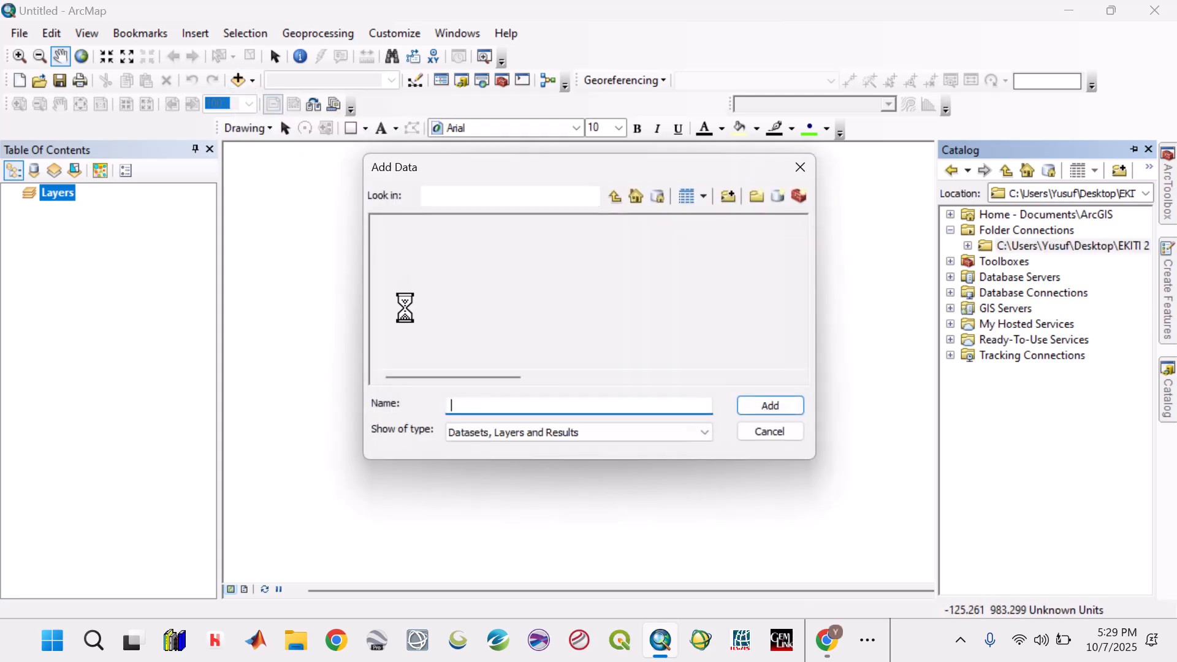
pyautogui.click(591, 198)
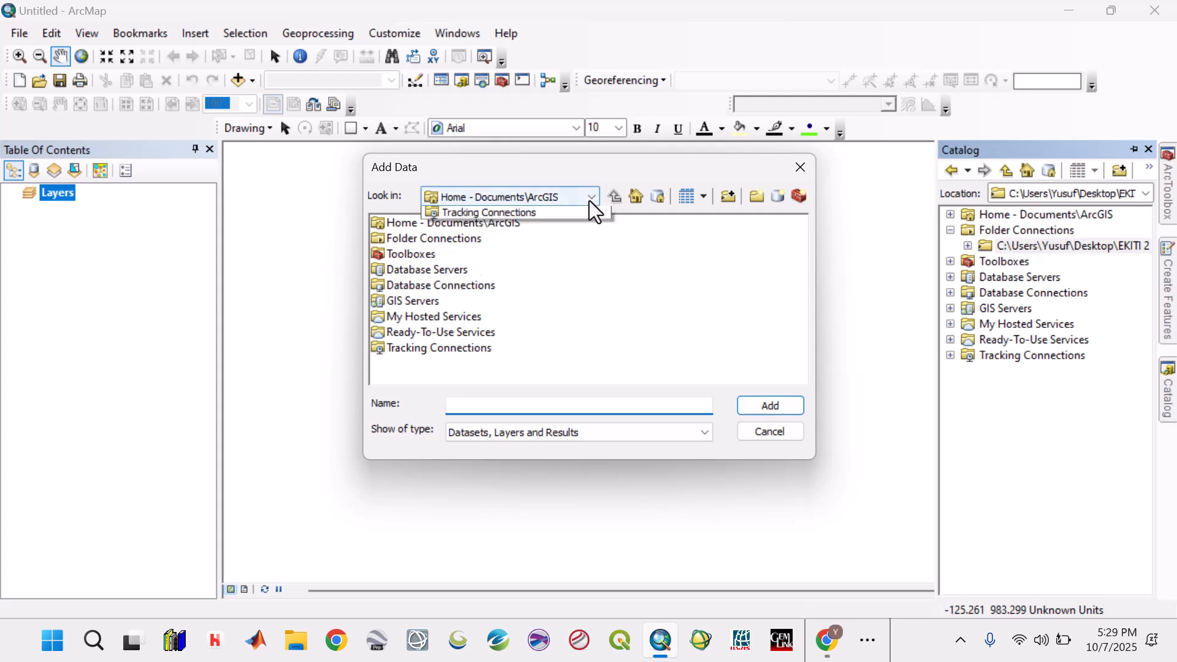
pyautogui.click(565, 245)
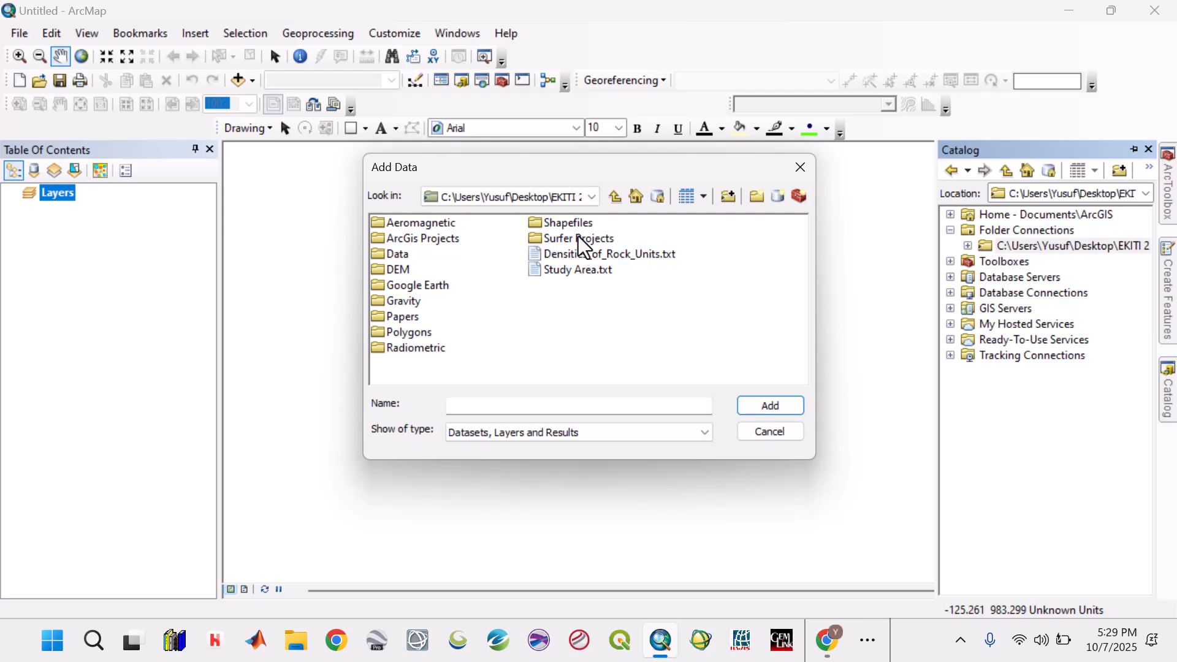
pyautogui.doubleClick(578, 228)
pyautogui.click(441, 242)
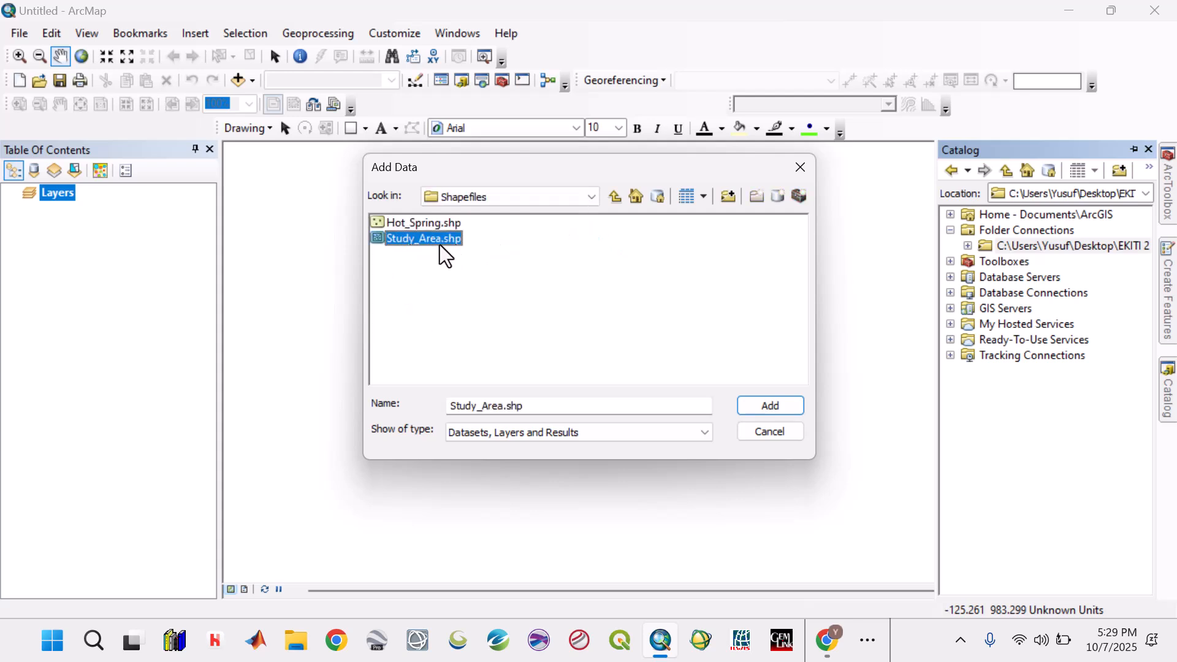
pyautogui.click(785, 410)
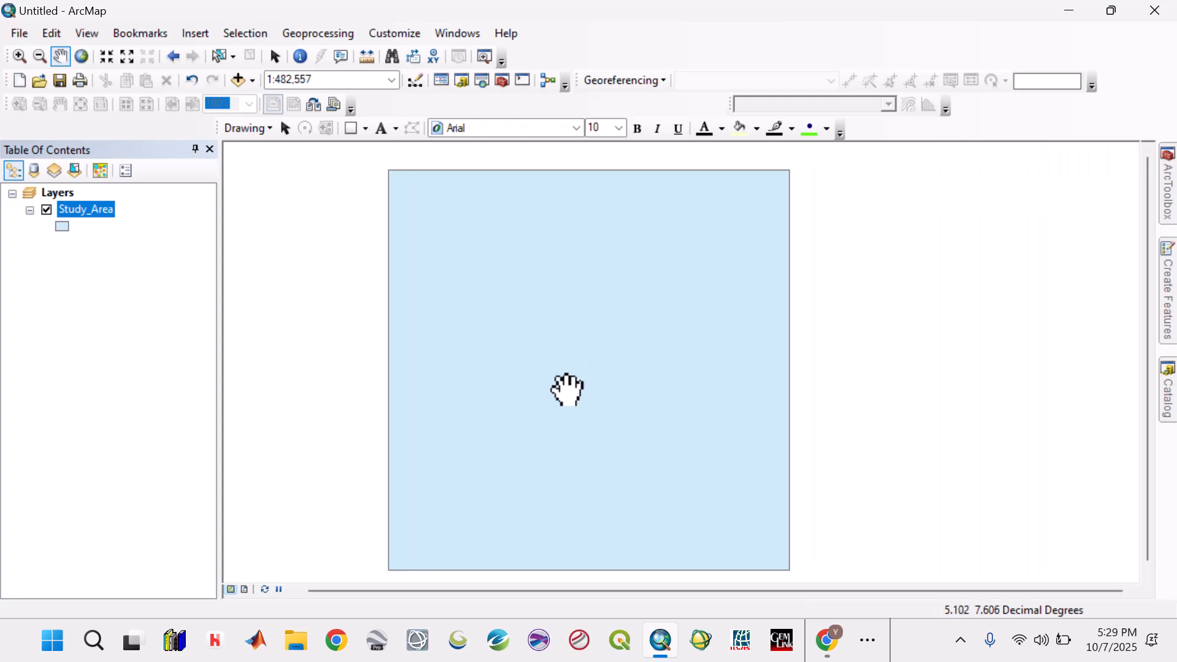
# - Open the Define Projection tool from the Projections and Transformations toolset and choose Study_Area as the input dataset
pyautogui.click(504, 84)
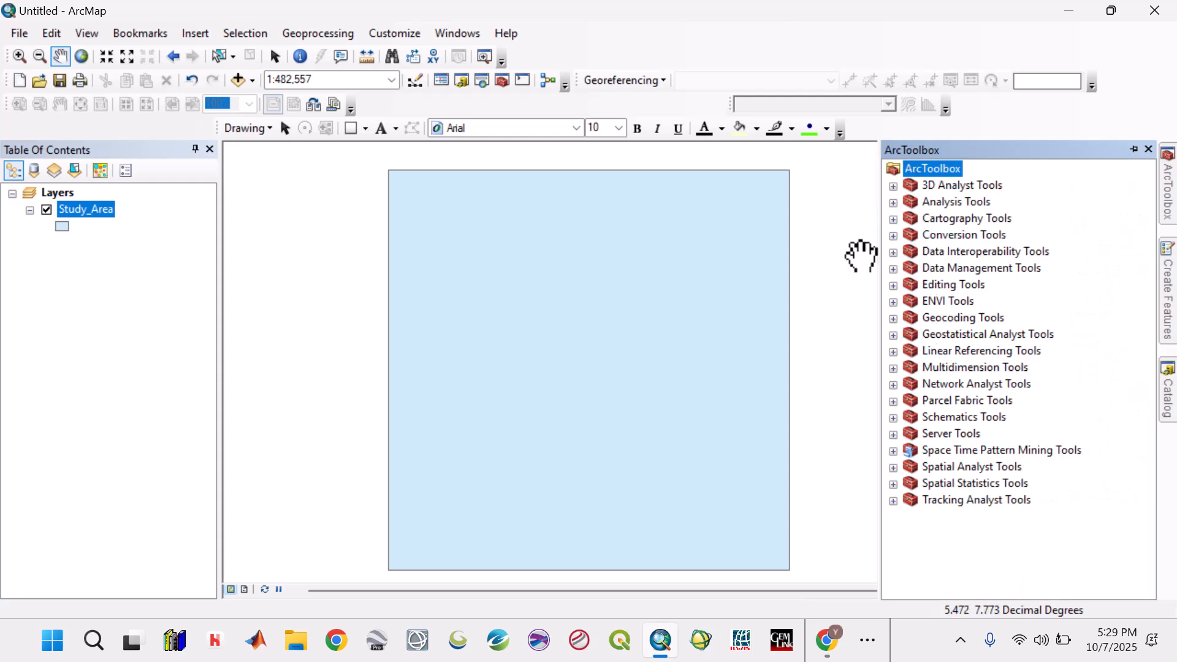
pyautogui.click(892, 269)
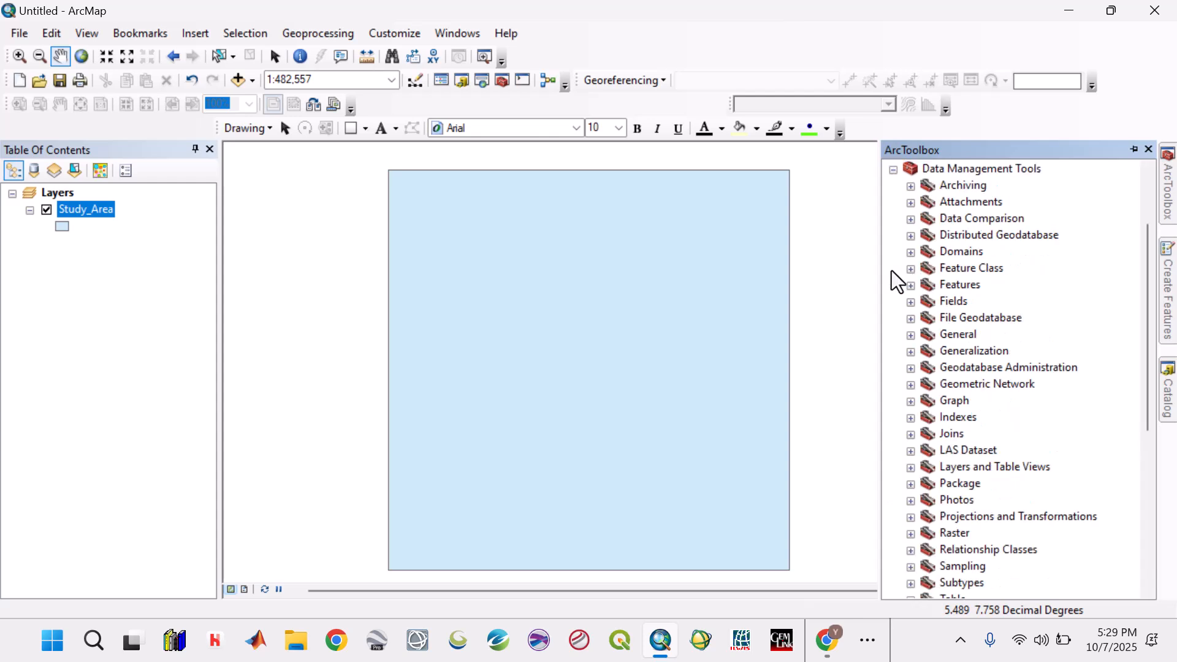
pyautogui.click(910, 518)
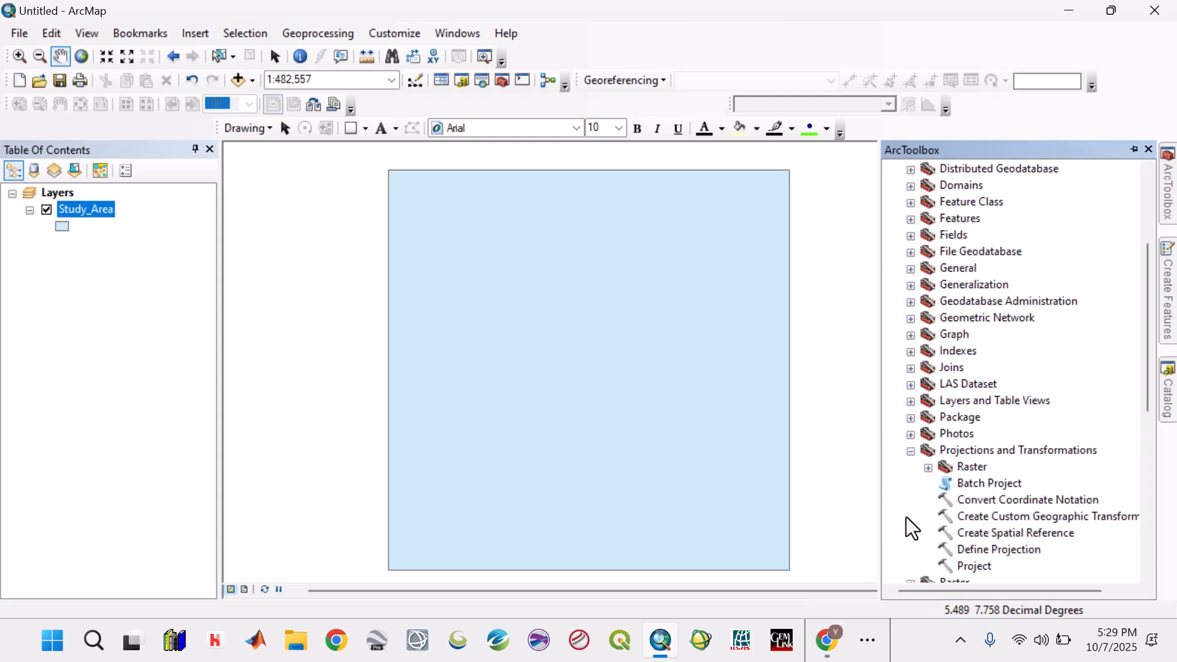
pyautogui.doubleClick(975, 549)
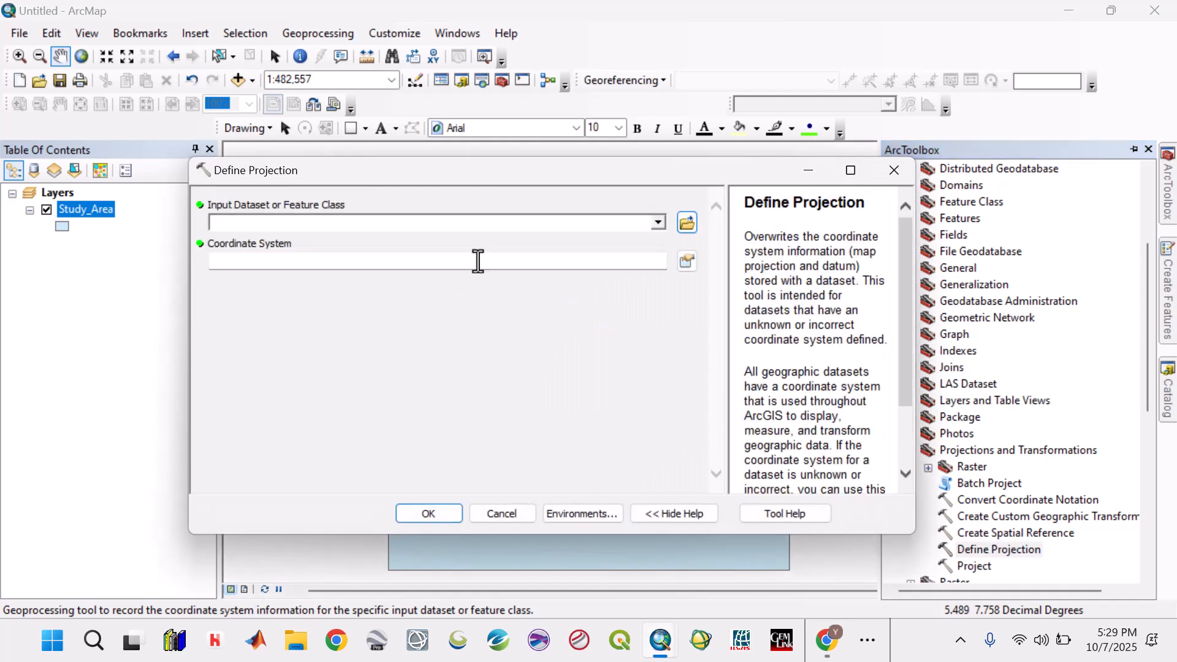
pyautogui.click(658, 223)
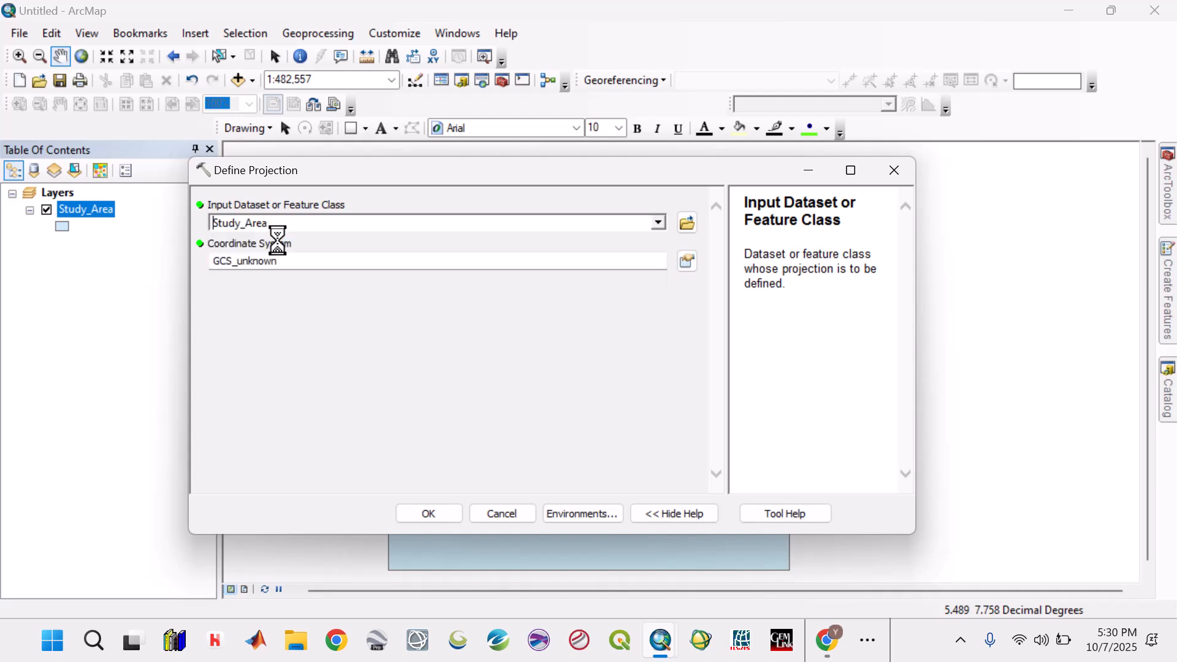
# - Set the coordinate system to the geographic World system WGS 1984 and run Define Projection on Study_Area
pyautogui.click(687, 261)
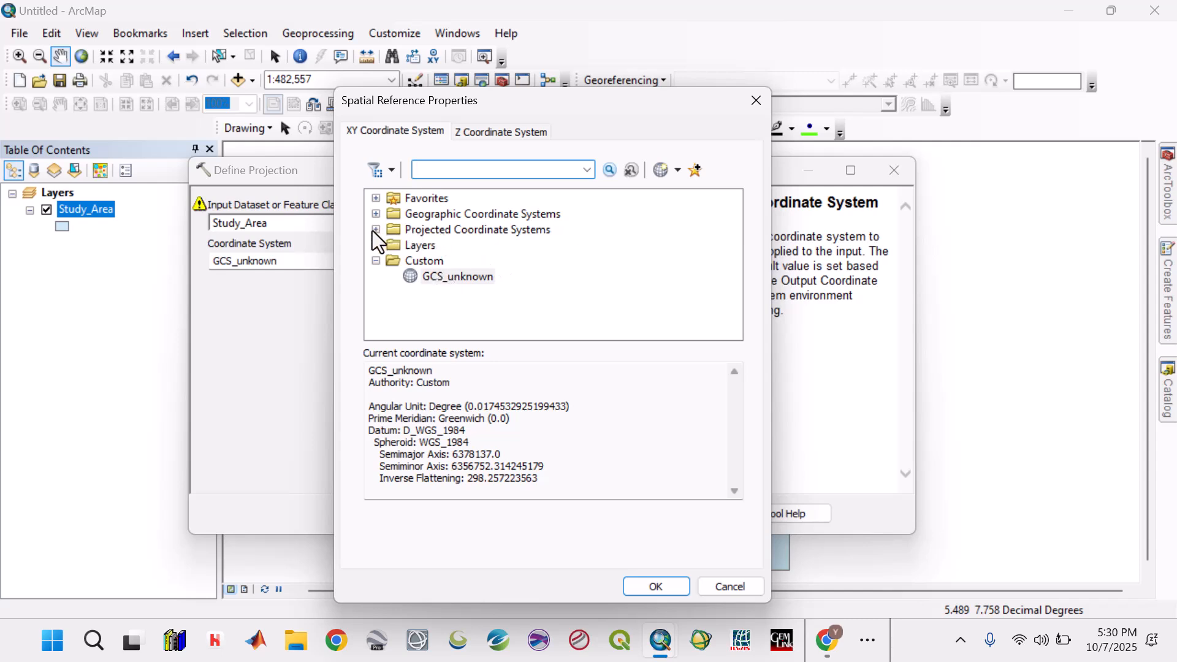
pyautogui.click(375, 214)
pyautogui.scroll(-4, 461, 231)
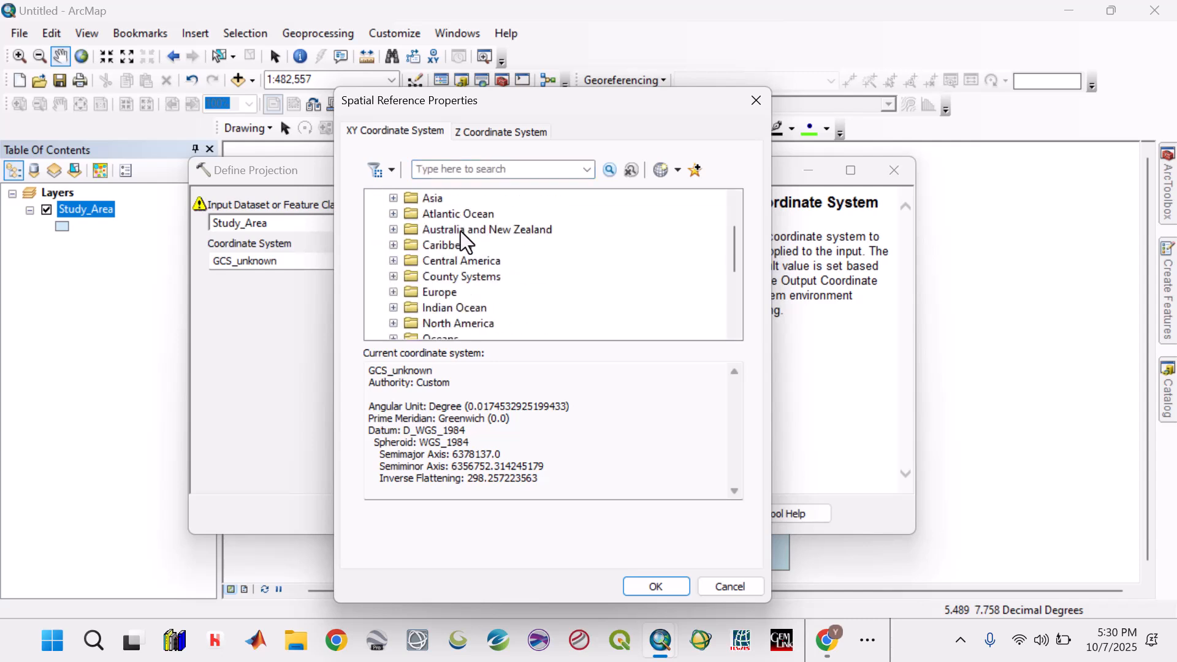
pyautogui.click(391, 263)
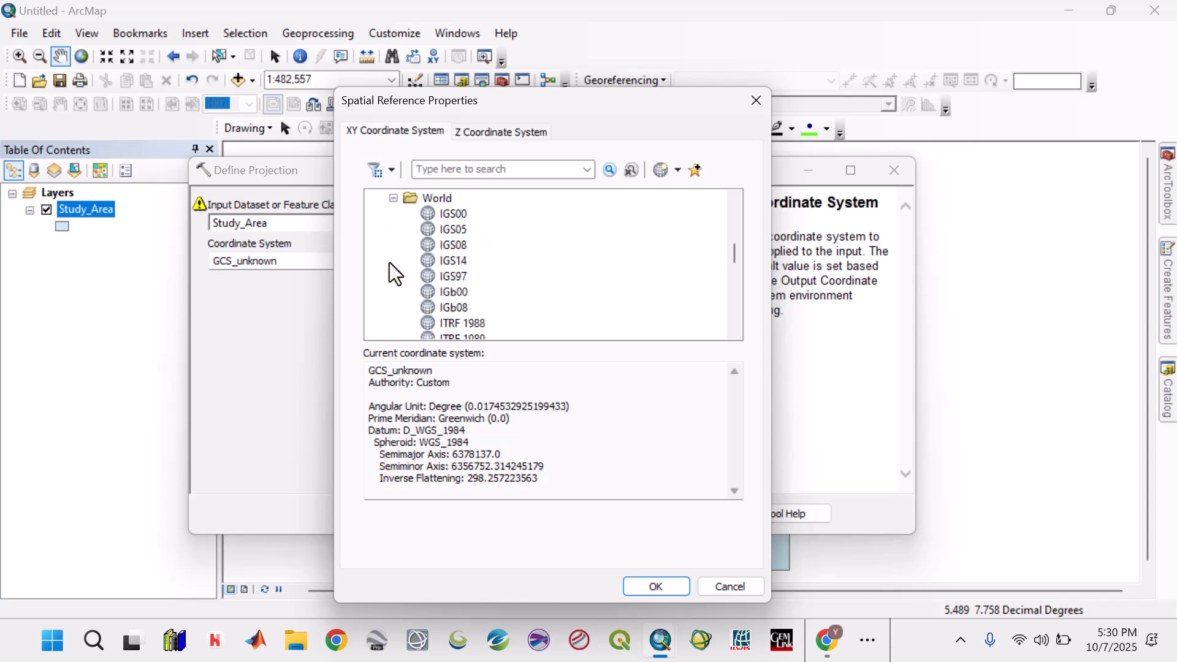
pyautogui.scroll(-8, 454, 263)
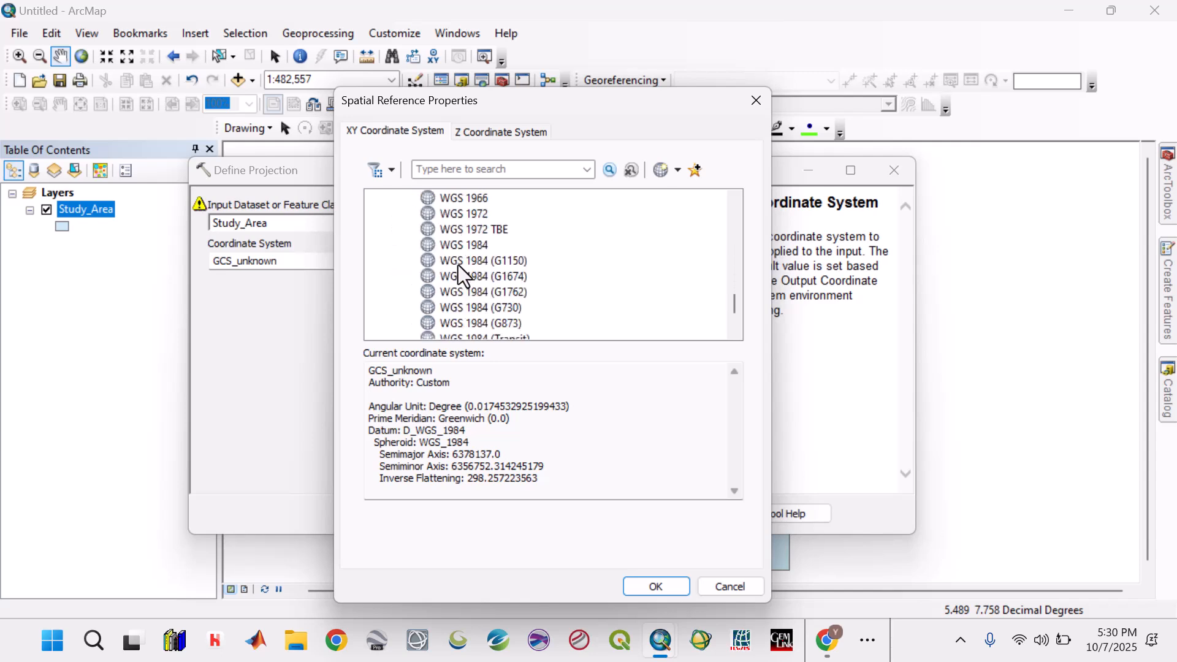
pyautogui.click(462, 247)
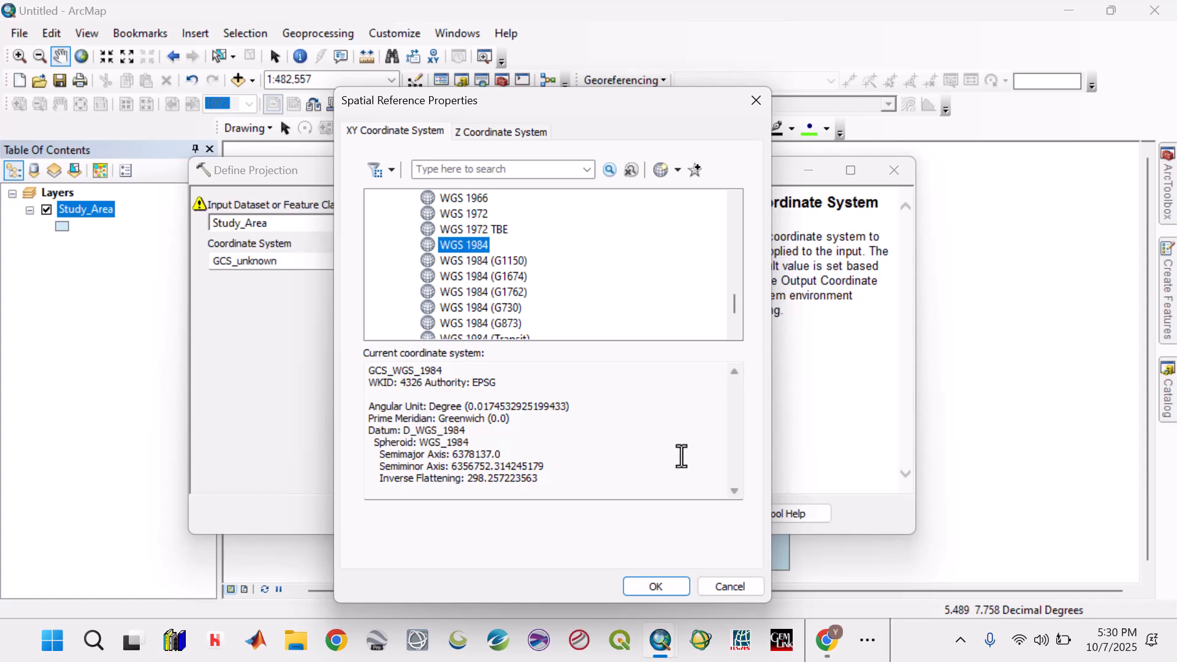
pyautogui.click(655, 586)
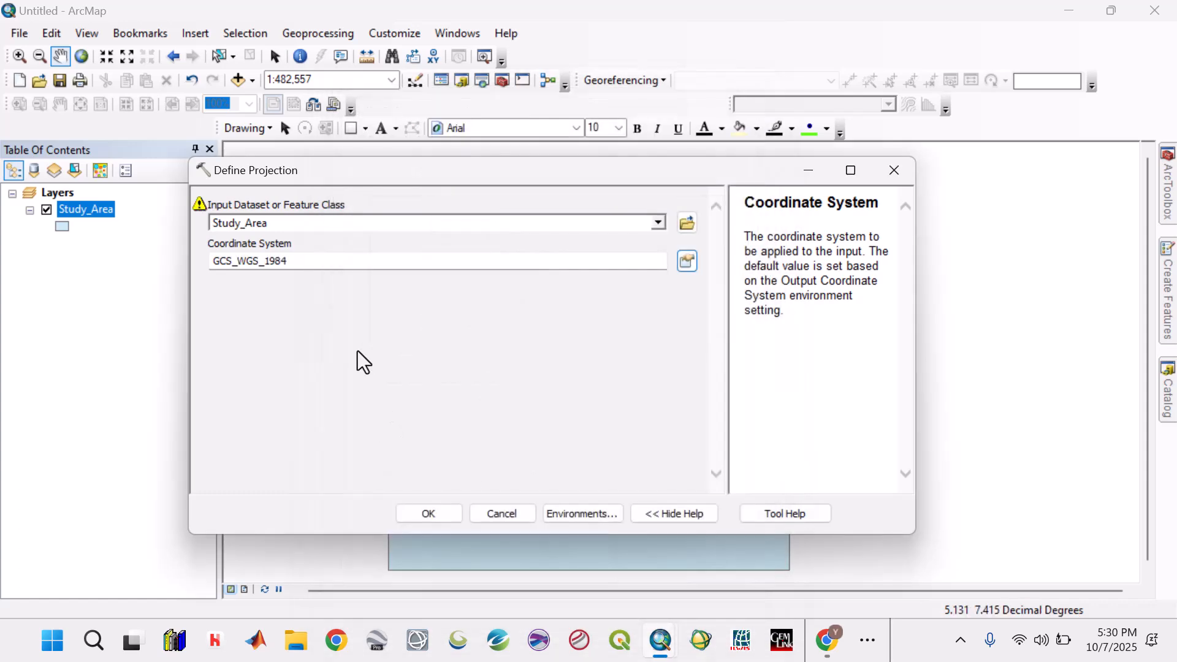
pyautogui.click(451, 512)
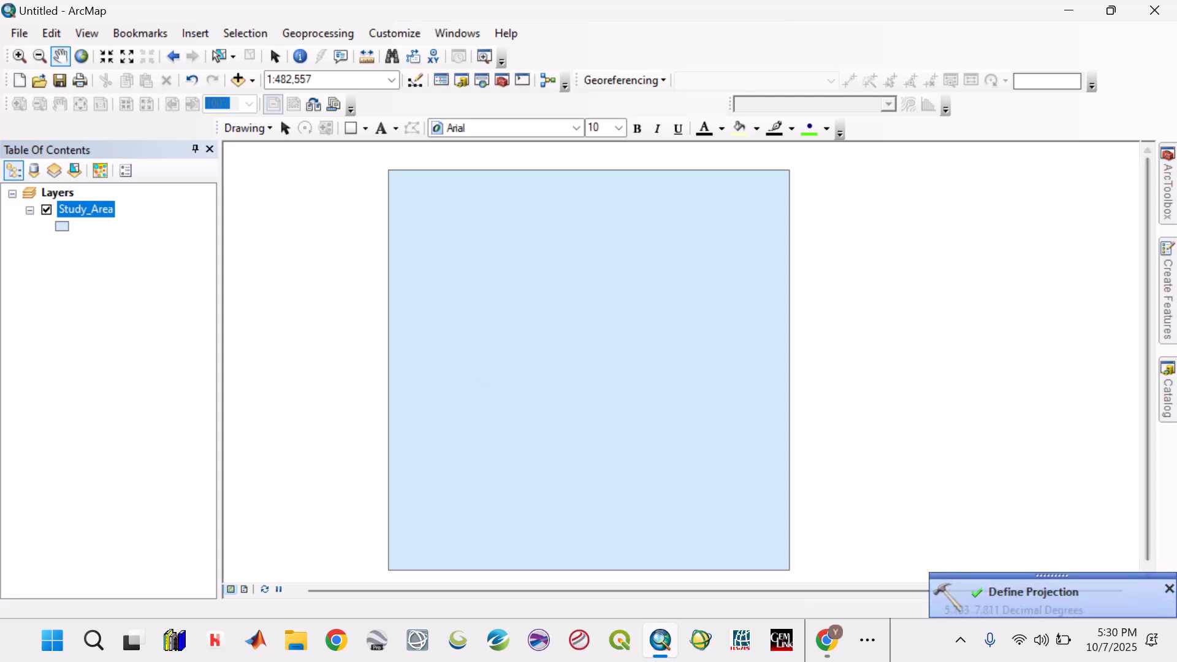
# - Open the Project tool from the Projections and Transformations toolset and choose Study_Area as the input dataset
pyautogui.click(1171, 211)
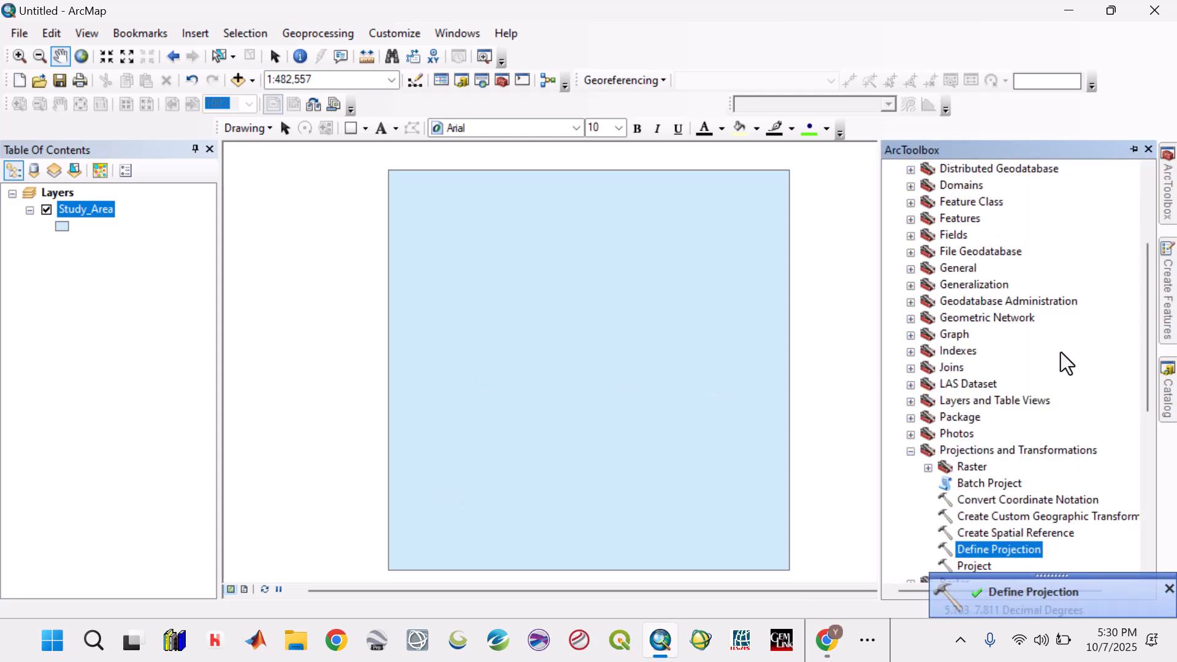
pyautogui.doubleClick(975, 566)
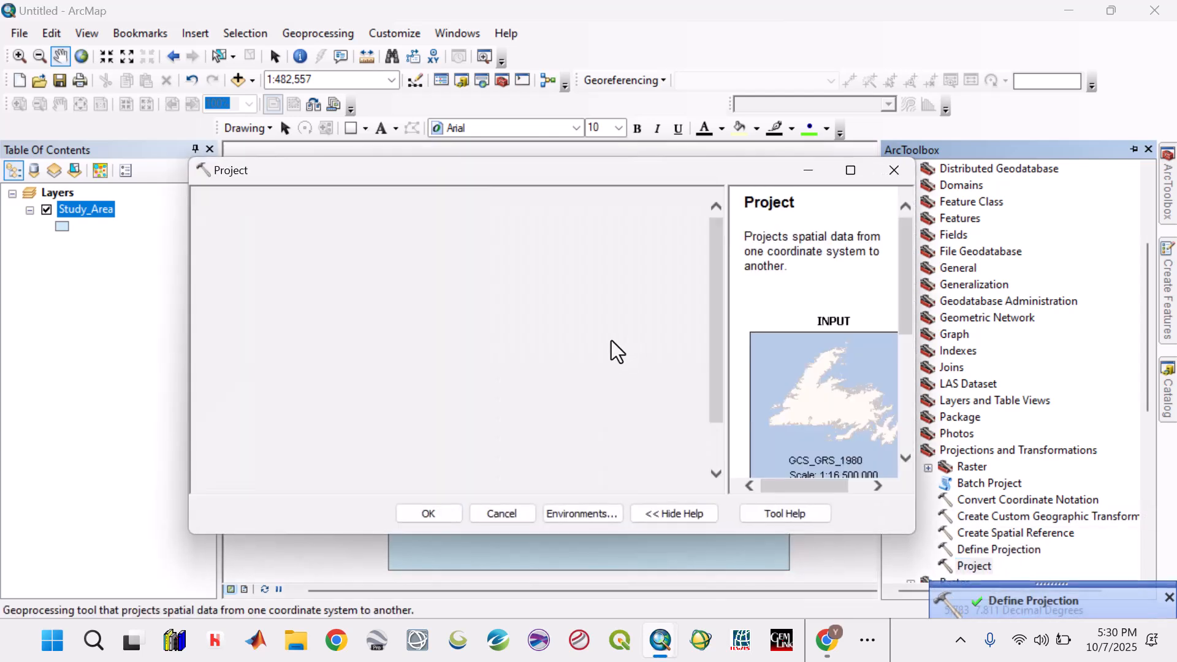
pyautogui.click(657, 219)
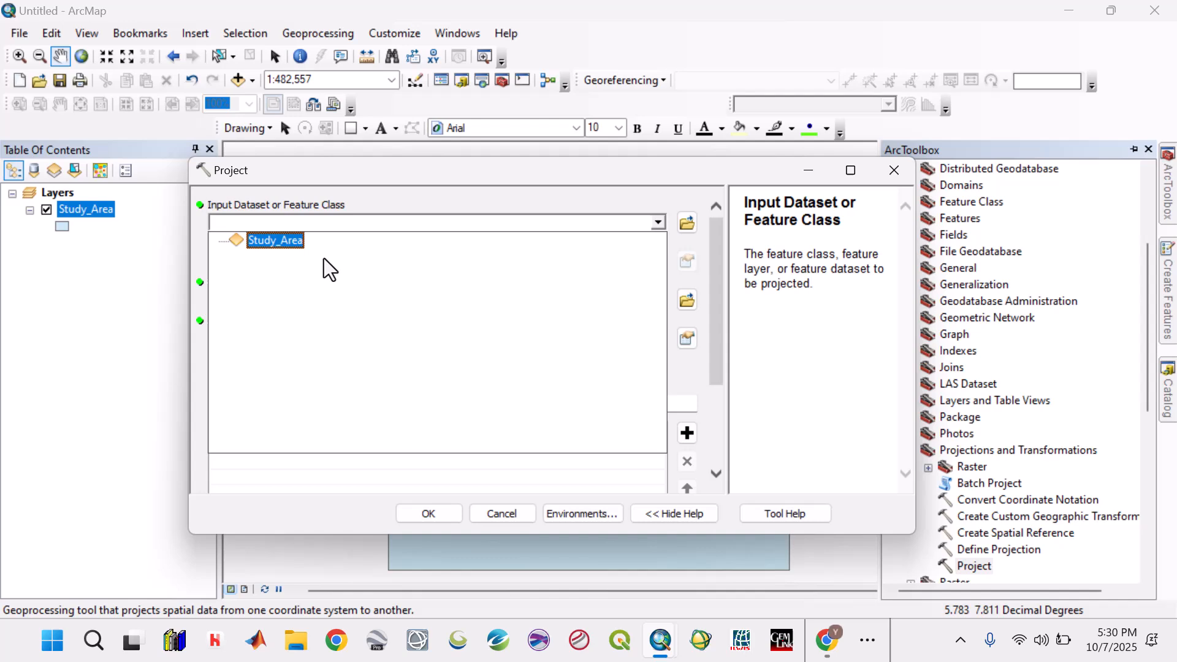
pyautogui.click(286, 242)
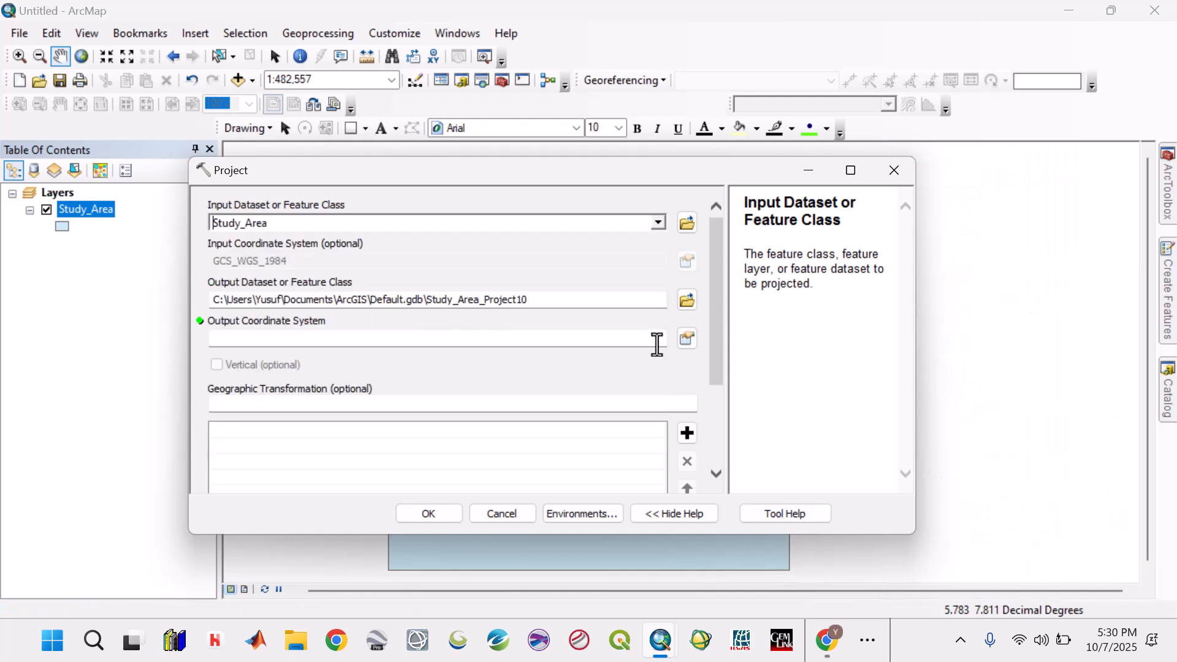
# - Set the output coordinate system of the projection to WGS 1984 UTM Zone 31N from the Northern Hemisphere UTM systems
pyautogui.click(685, 340)
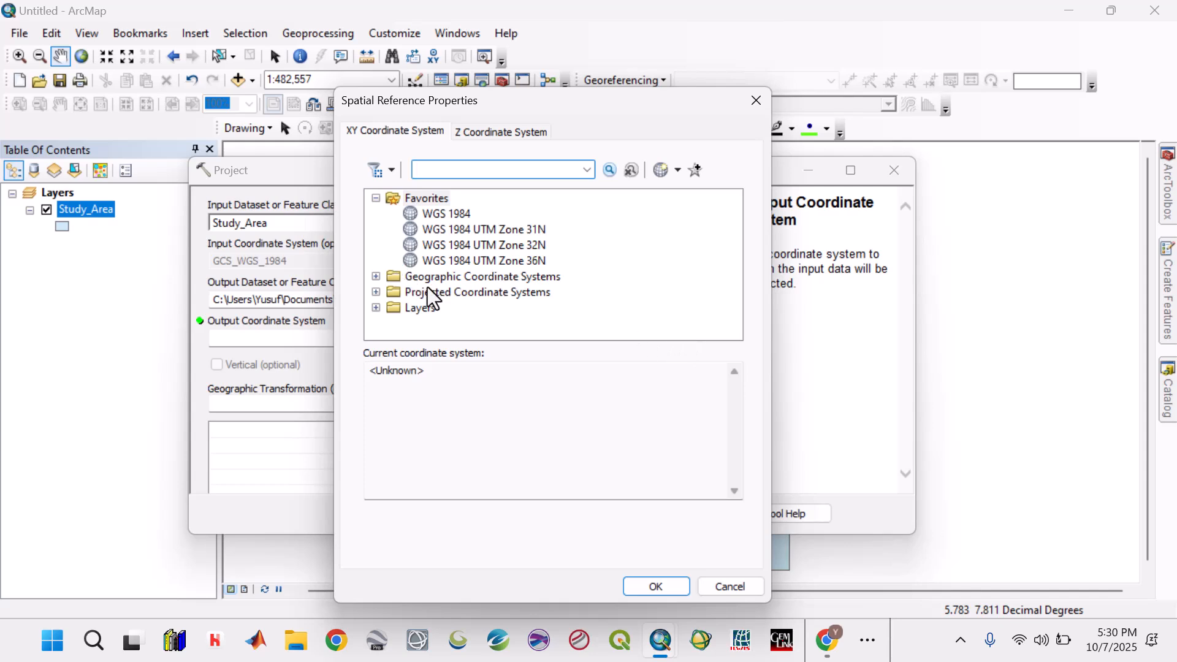
pyautogui.click(377, 292)
pyautogui.scroll(-2, 461, 262)
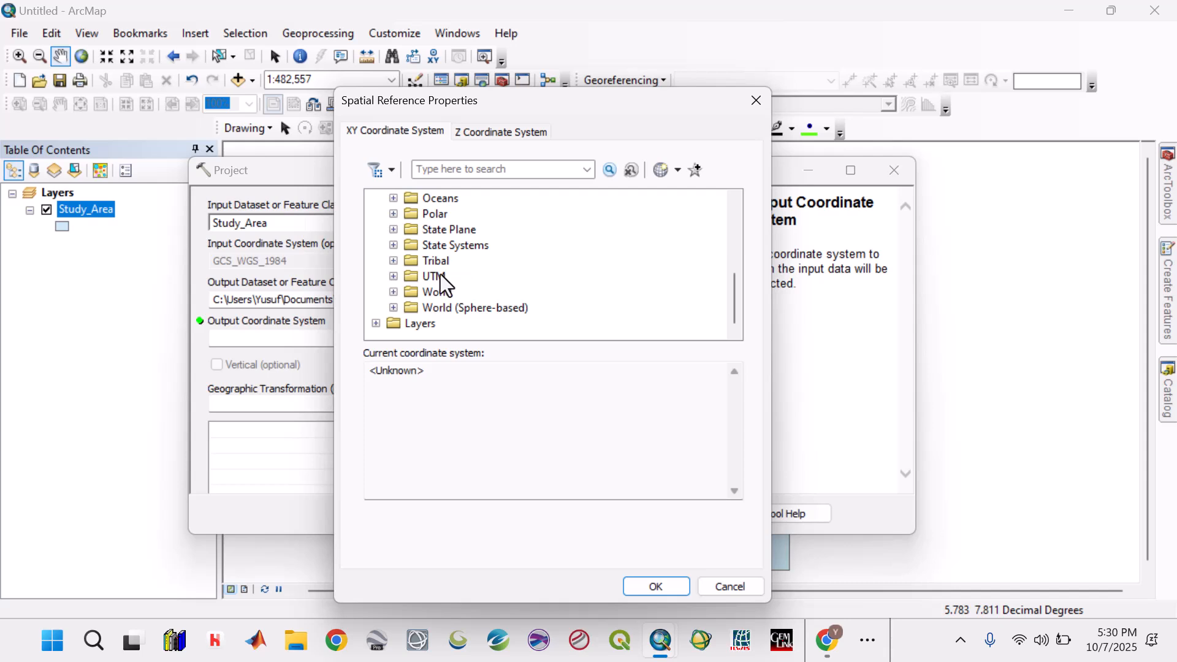
pyautogui.click(394, 276)
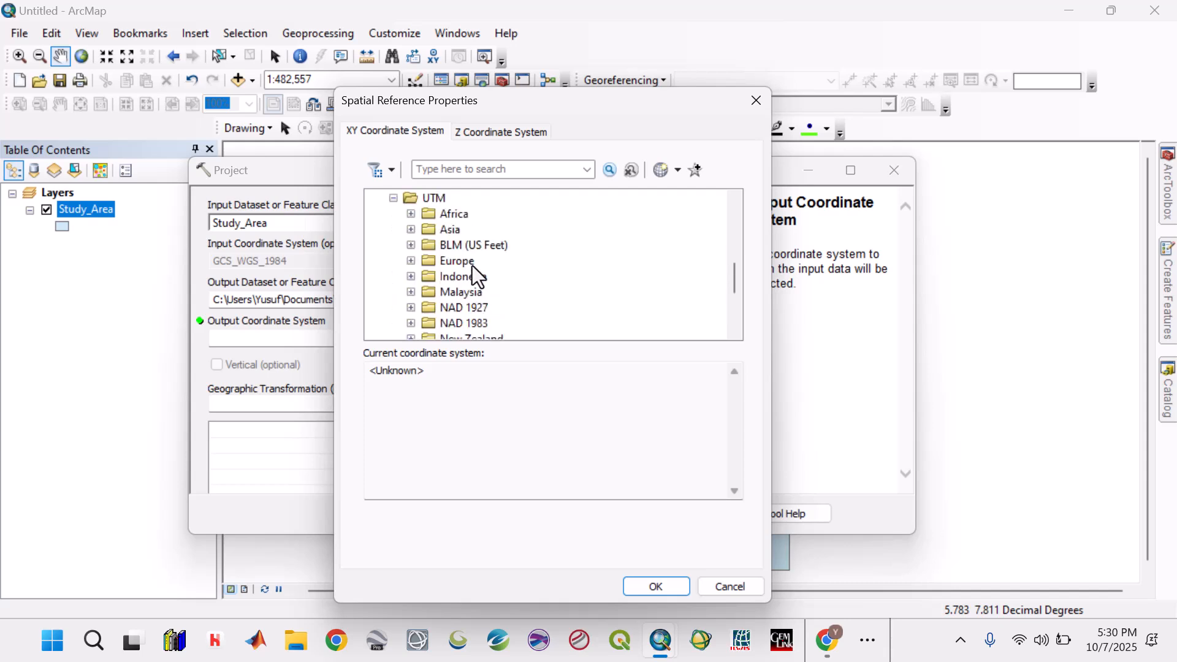
pyautogui.scroll(-3, 472, 265)
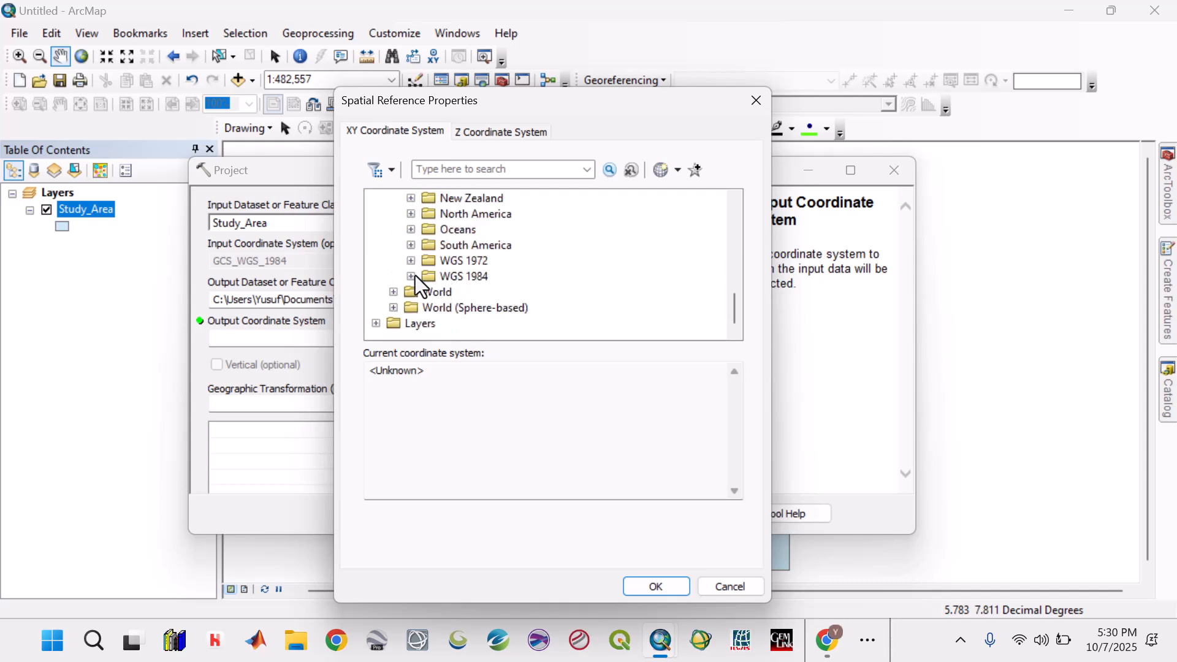
pyautogui.click(411, 276)
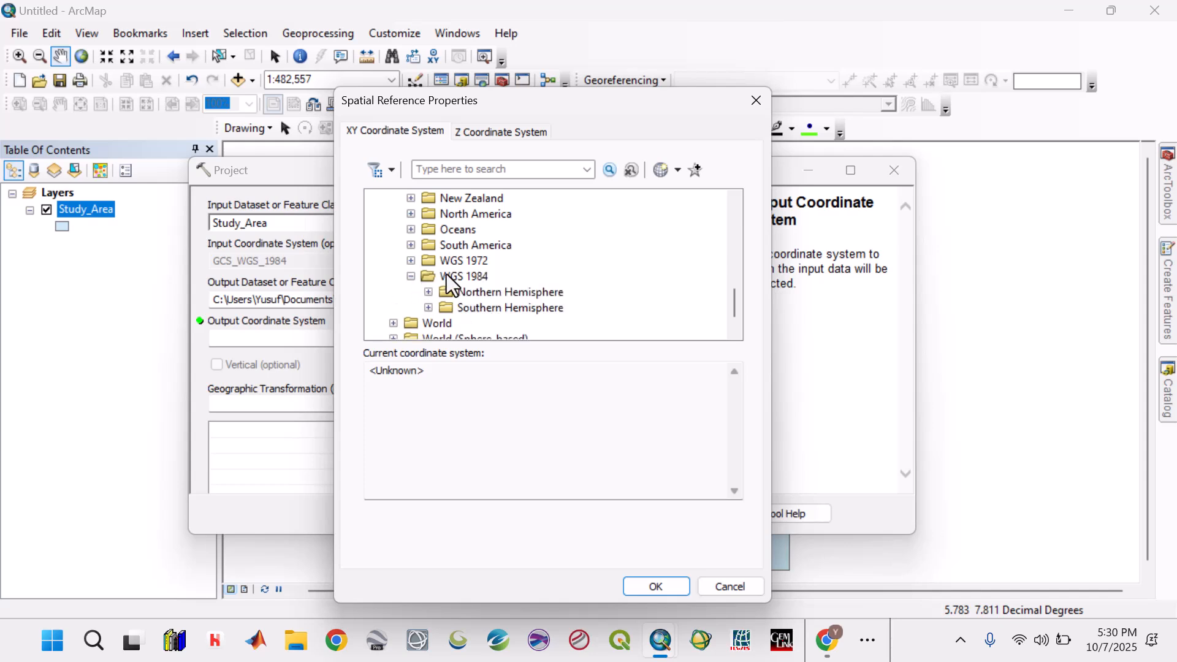
pyautogui.click(429, 291)
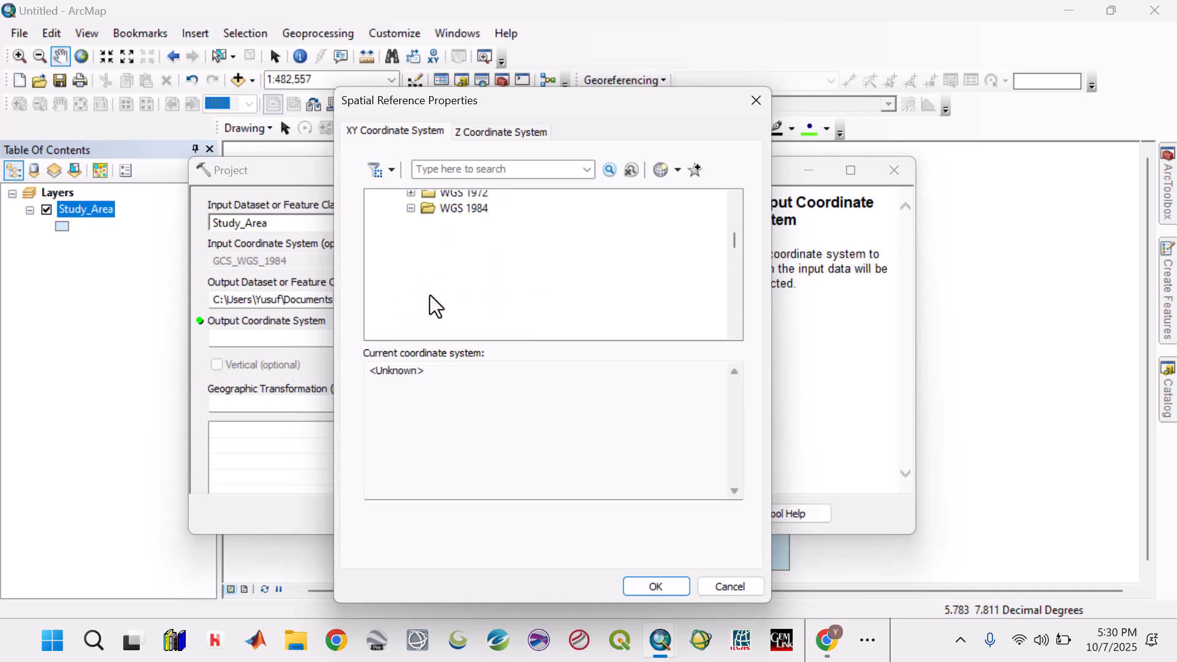
pyautogui.scroll(-2, 575, 267)
pyautogui.scroll(-10, 576, 269)
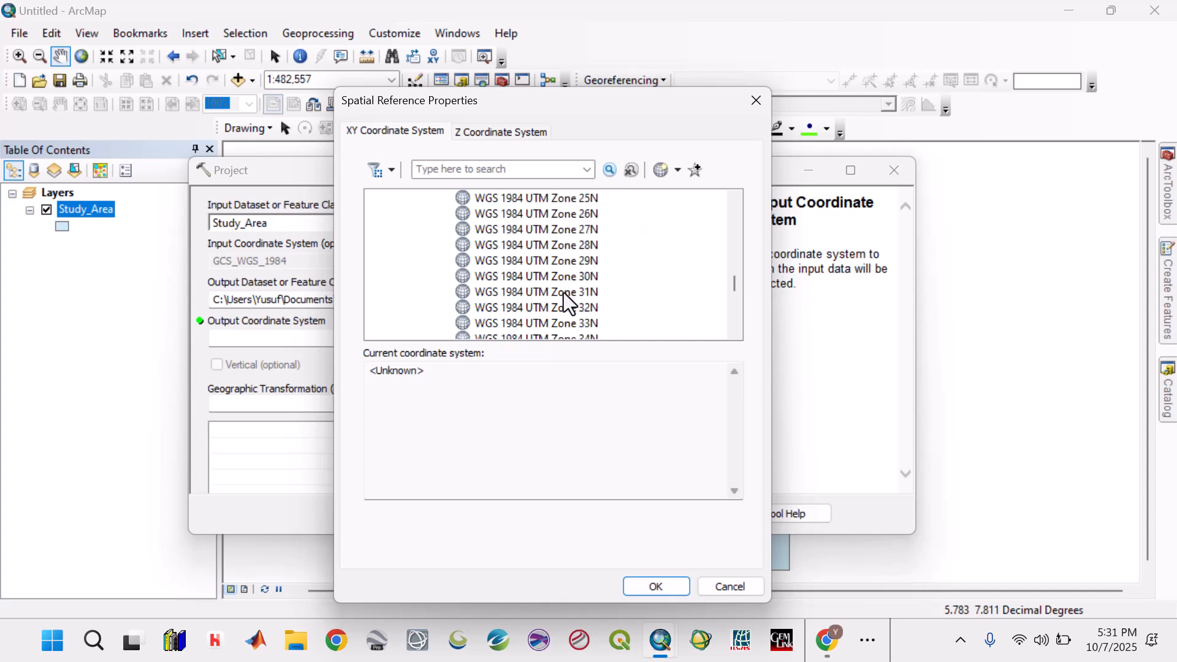
pyautogui.click(550, 296)
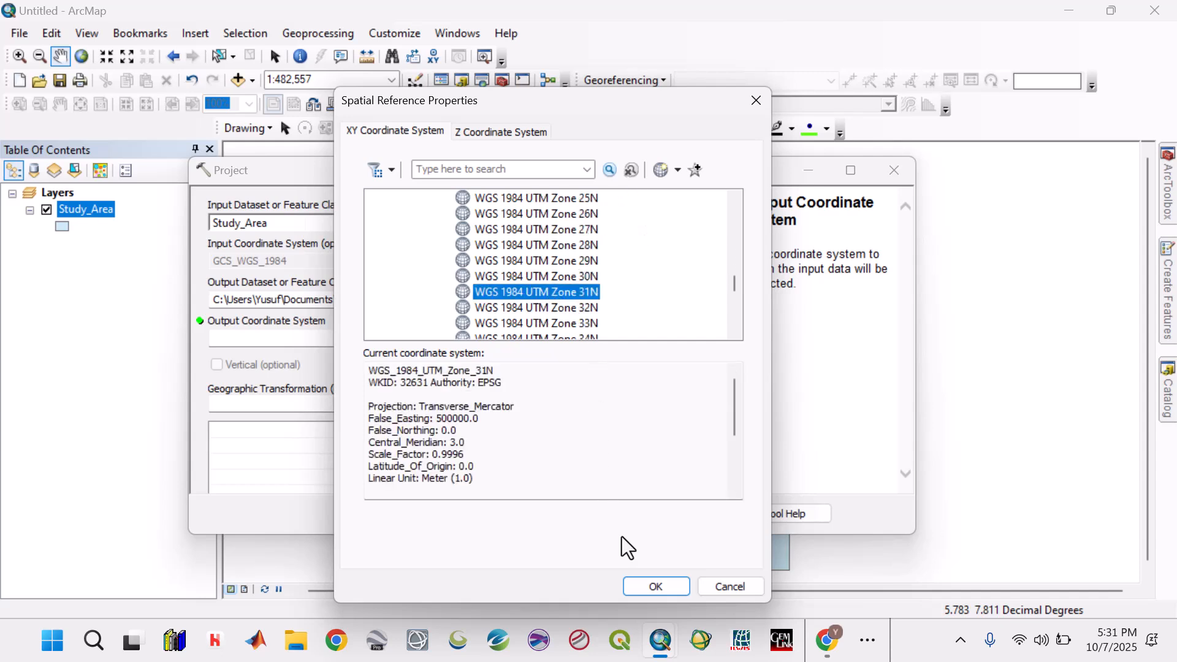
pyautogui.click(648, 594)
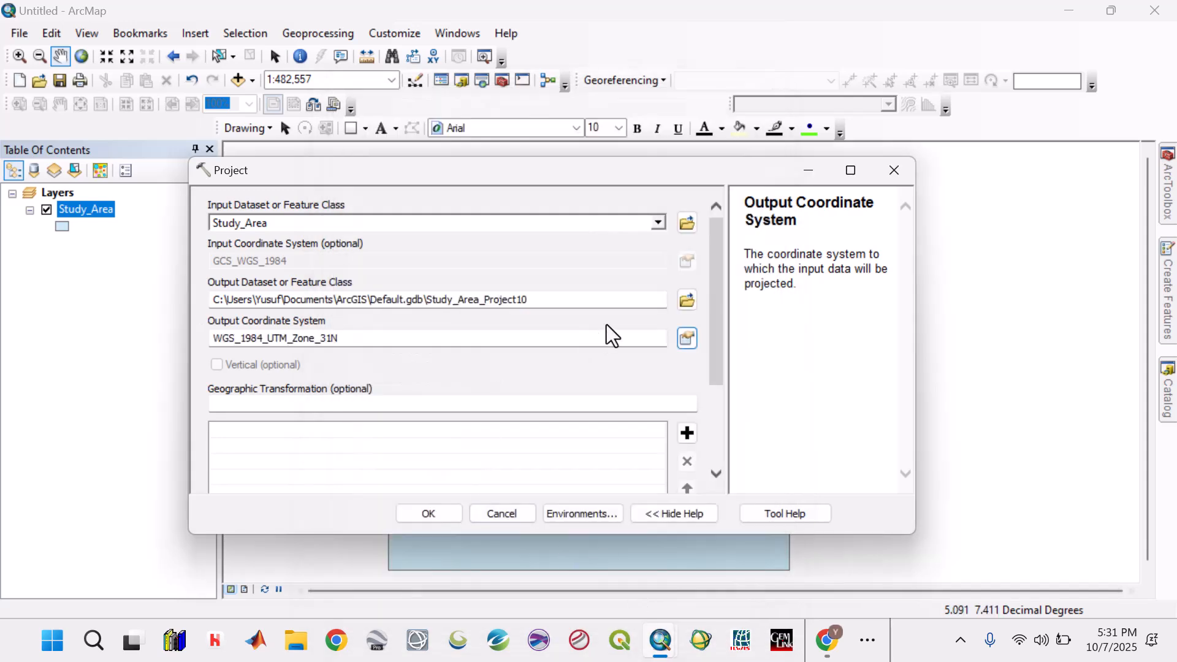
# - Save the projection output as Study_Area_XY in the Shapefiles folder of EKITI 2 and run the Project tool
pyautogui.click(687, 300)
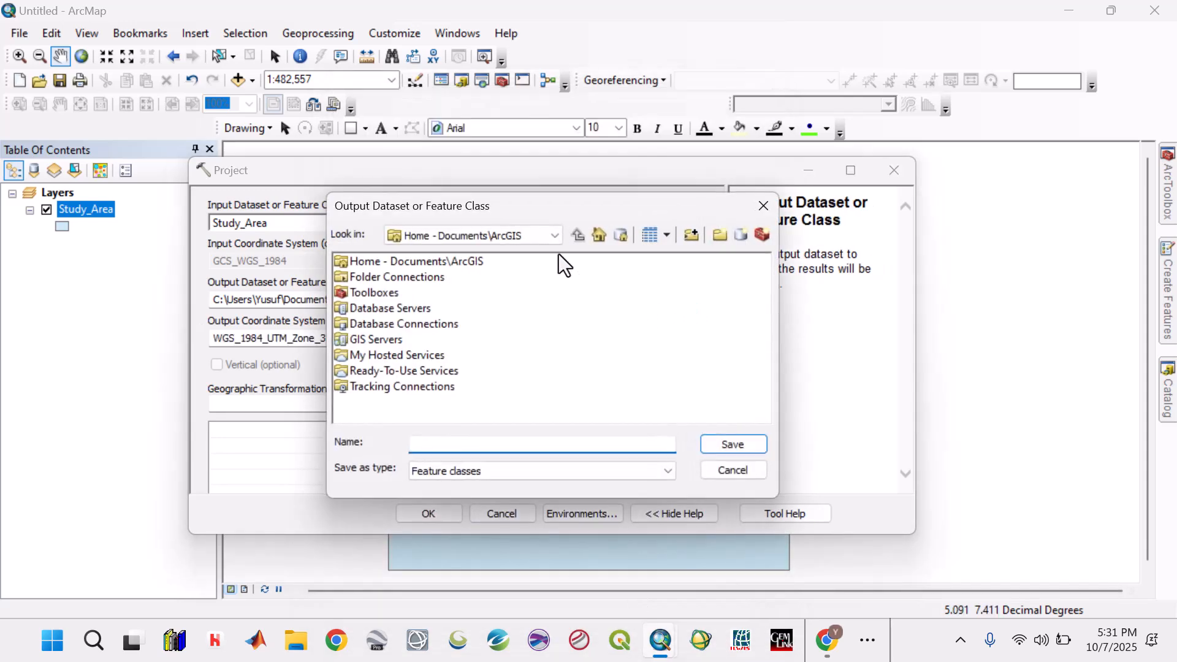
pyautogui.click(554, 235)
pyautogui.click(540, 280)
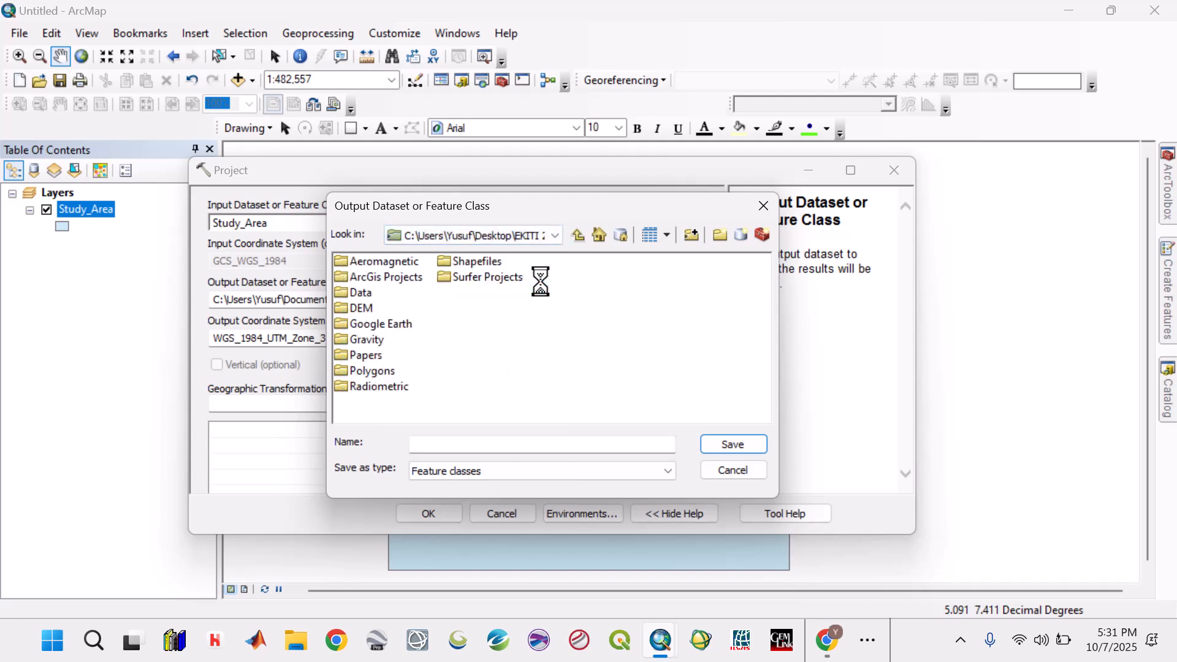
pyautogui.doubleClick(469, 264)
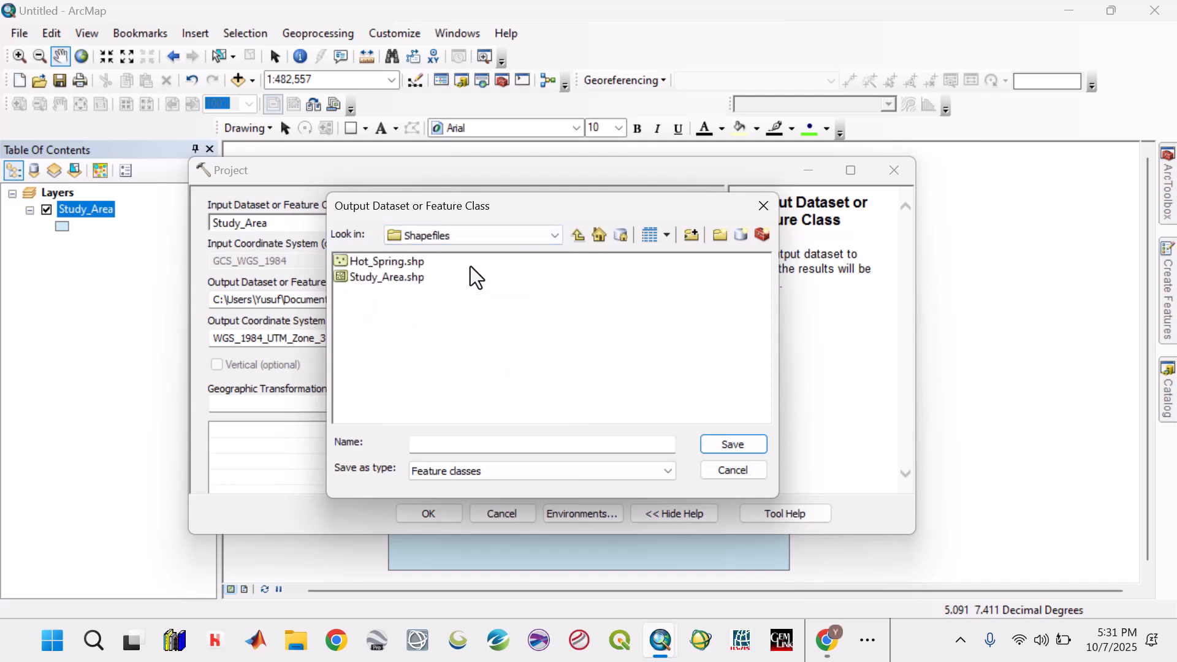
pyautogui.click(406, 277)
pyautogui.click(464, 451)
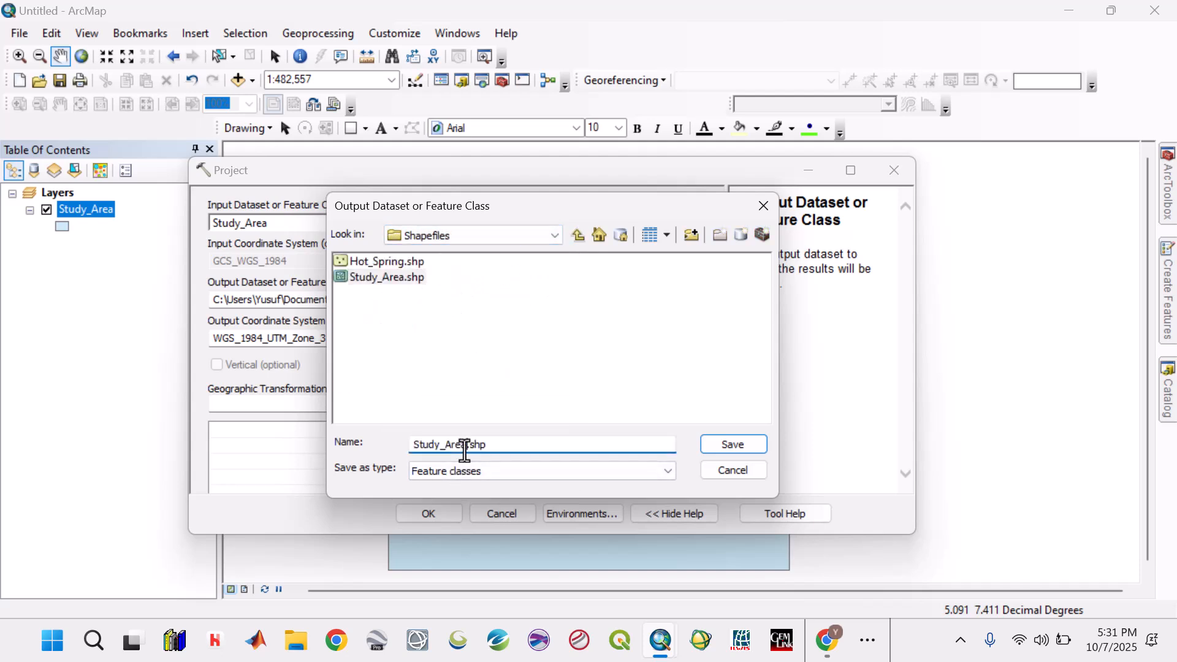
pyautogui.write('_XY')
pyautogui.click(740, 447)
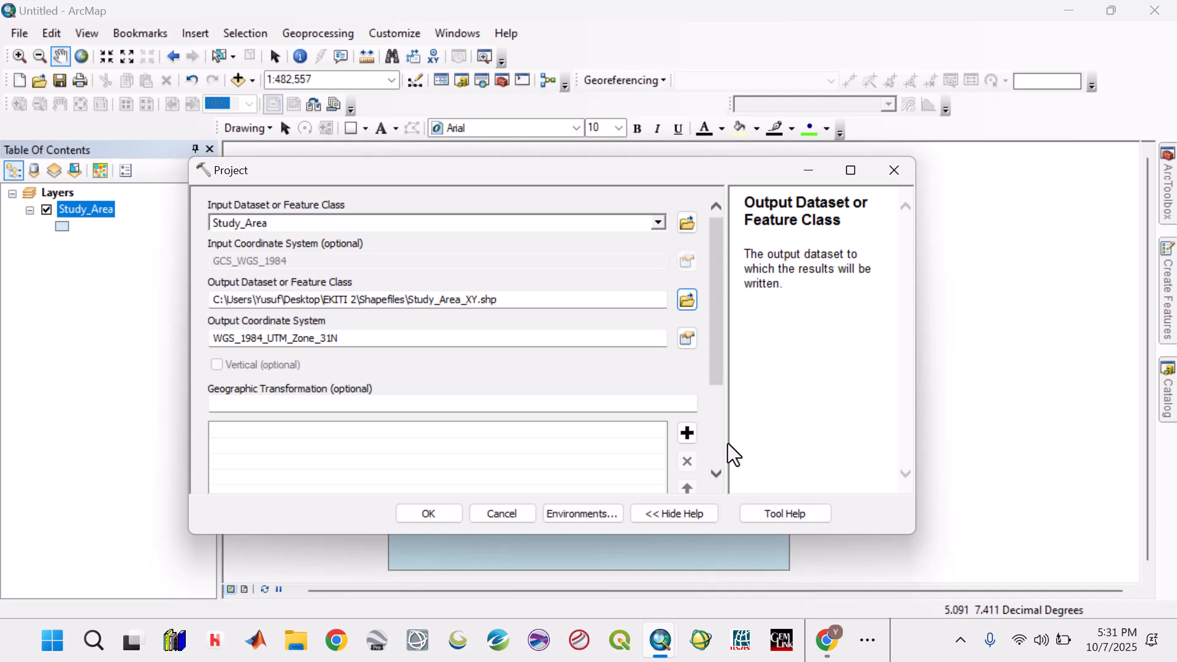
pyautogui.click(351, 339)
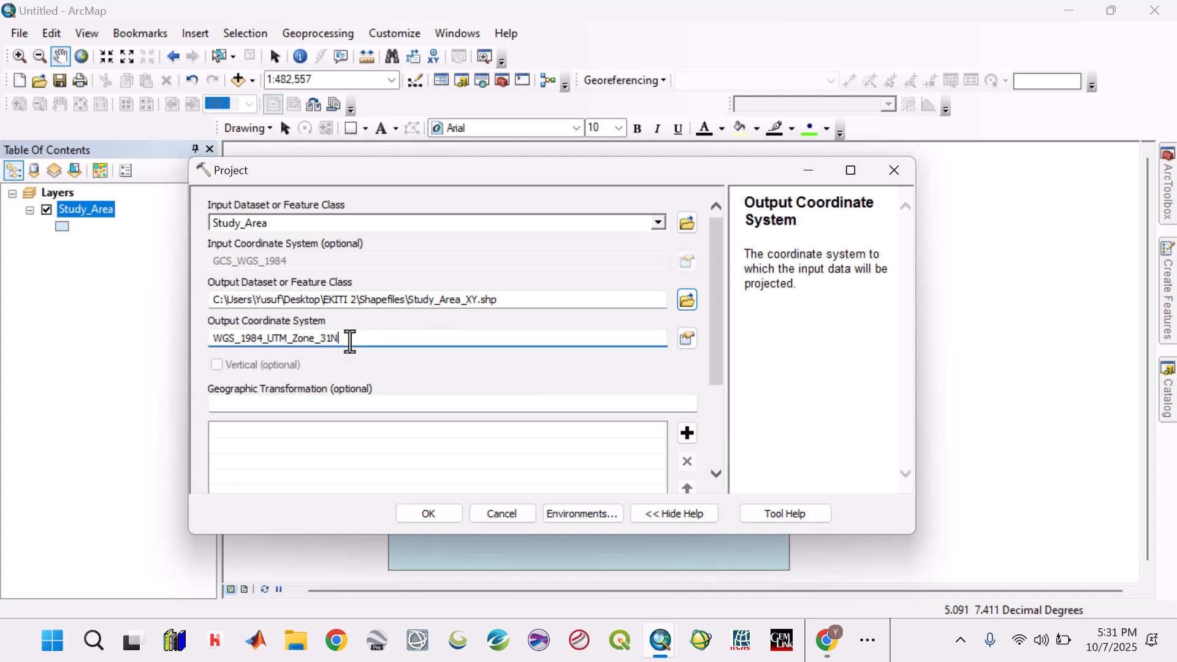
pyautogui.click(514, 299)
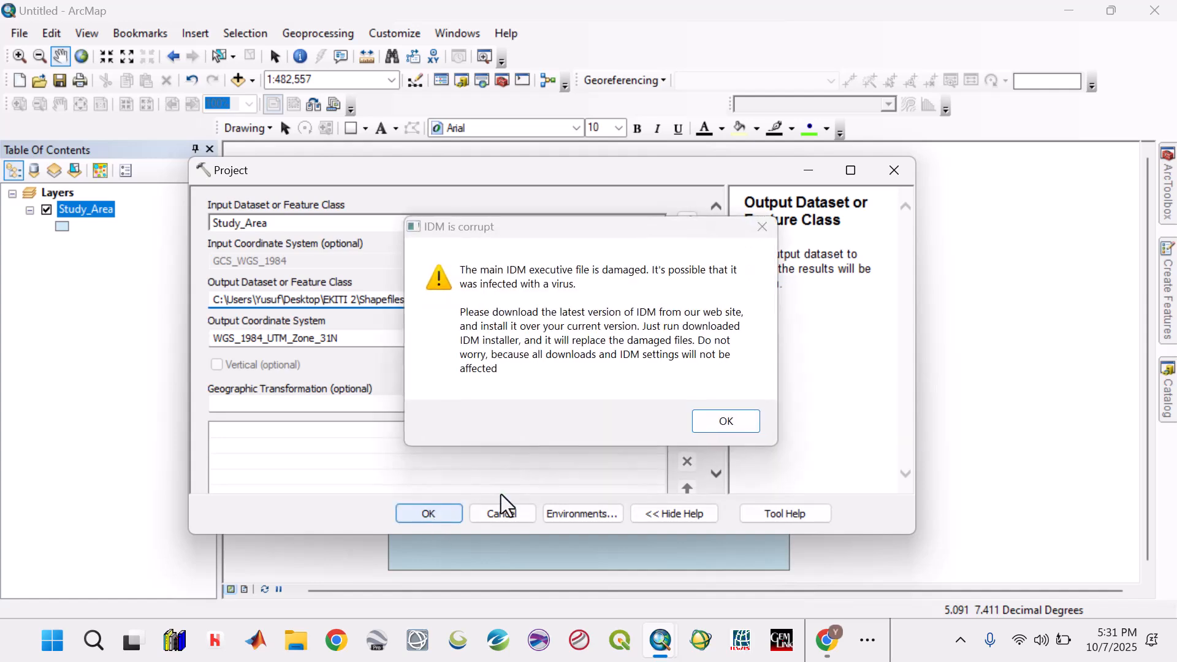
pyautogui.click(446, 521)
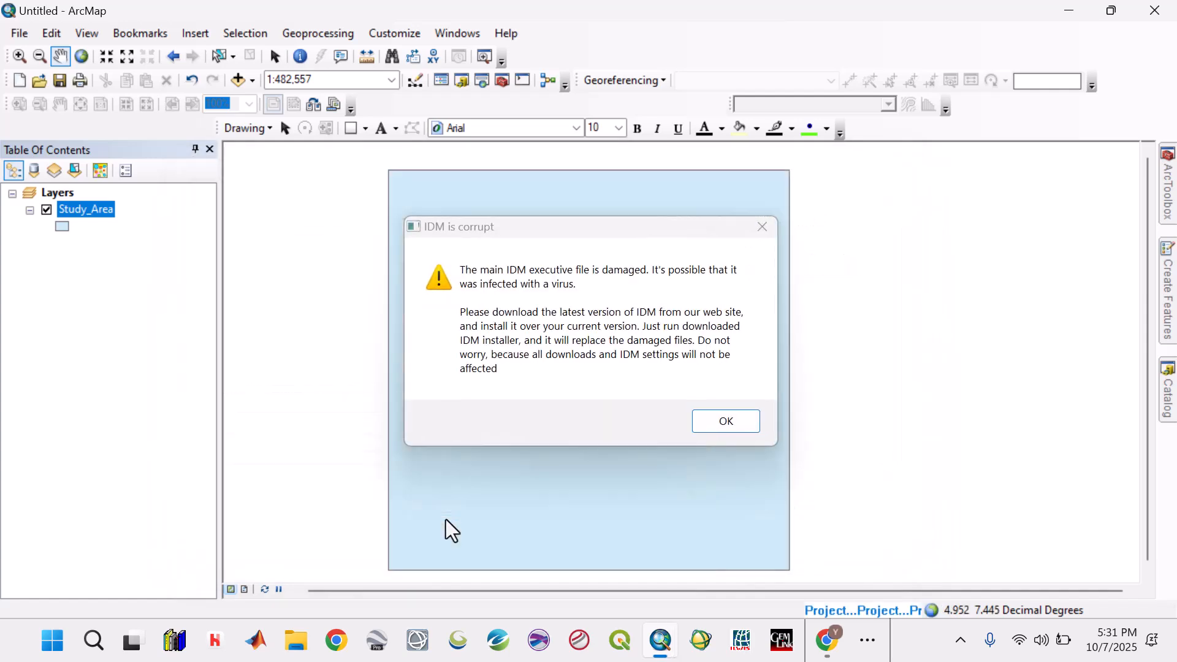
# - Dismiss the IDM warning, close the Internet Download Manager page and return to ArcMap
pyautogui.click(769, 226)
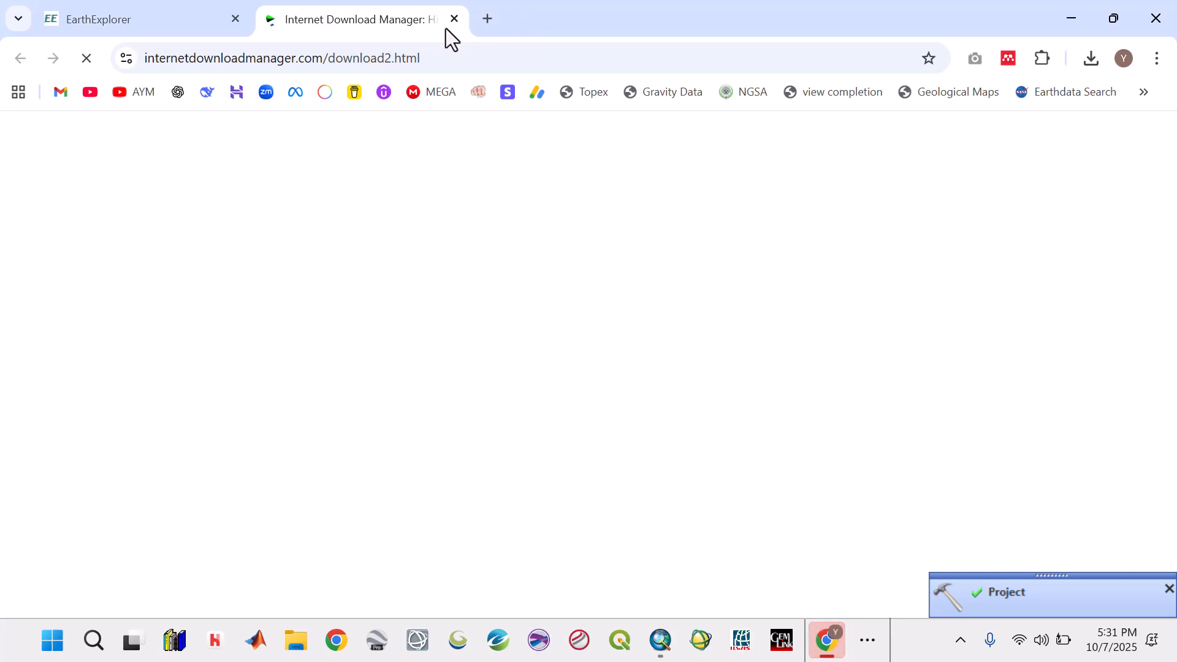
pyautogui.click(453, 20)
pyautogui.click(1065, 6)
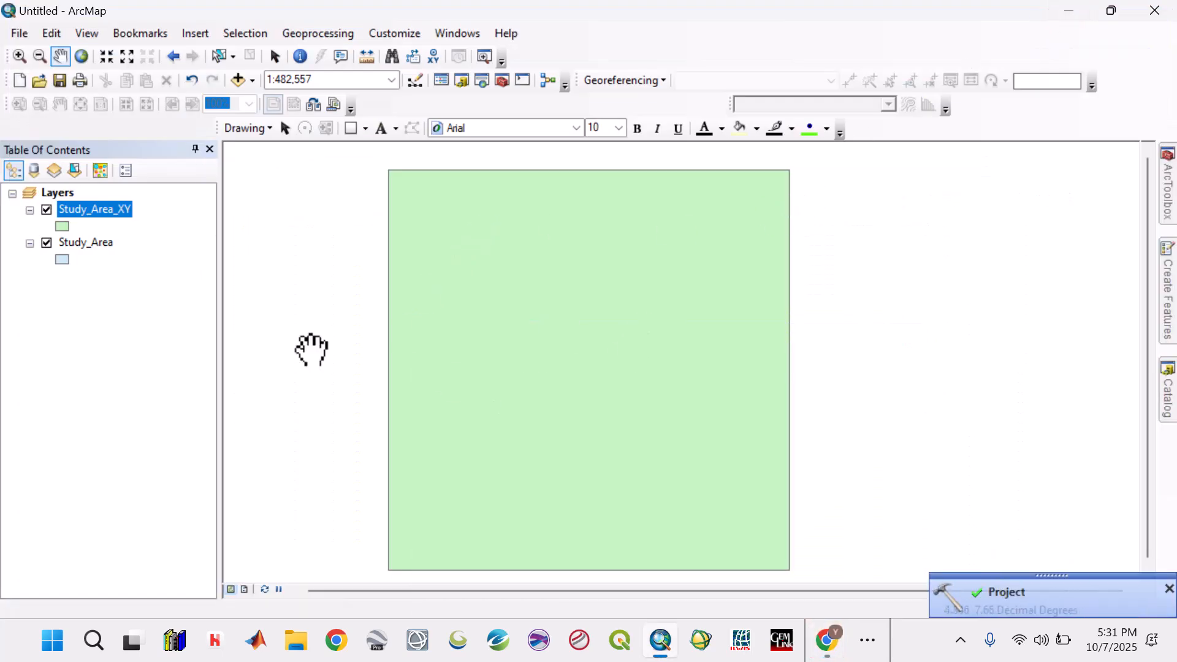
# - Remove the original unprojected Study_Area layer from the map
pyautogui.click(87, 242)
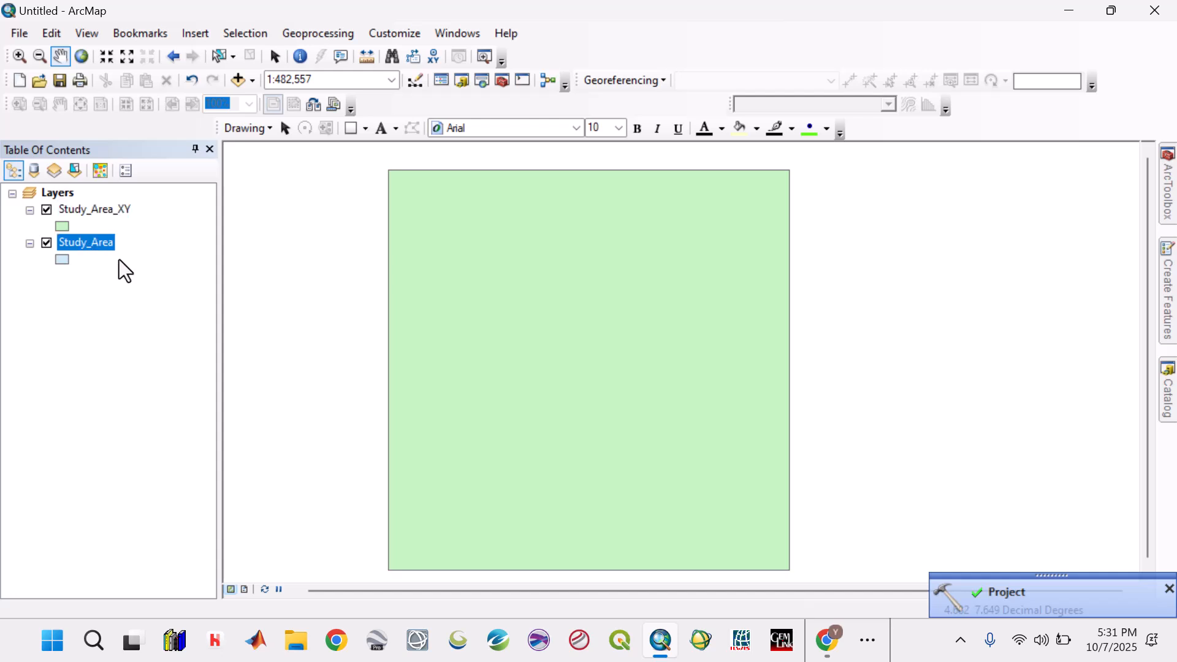
pyautogui.rightClick(97, 245)
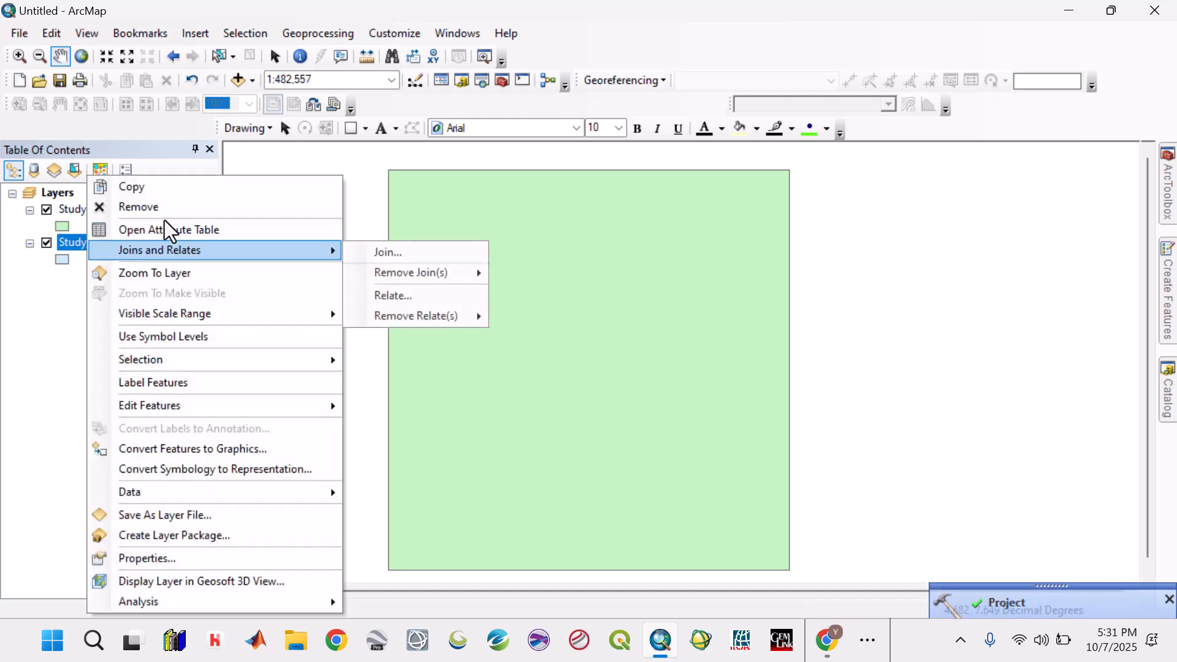
pyautogui.click(132, 205)
# - Change the symbol of the Study_Area_XY layer to the ESRI Hollow style
pyautogui.click(61, 225)
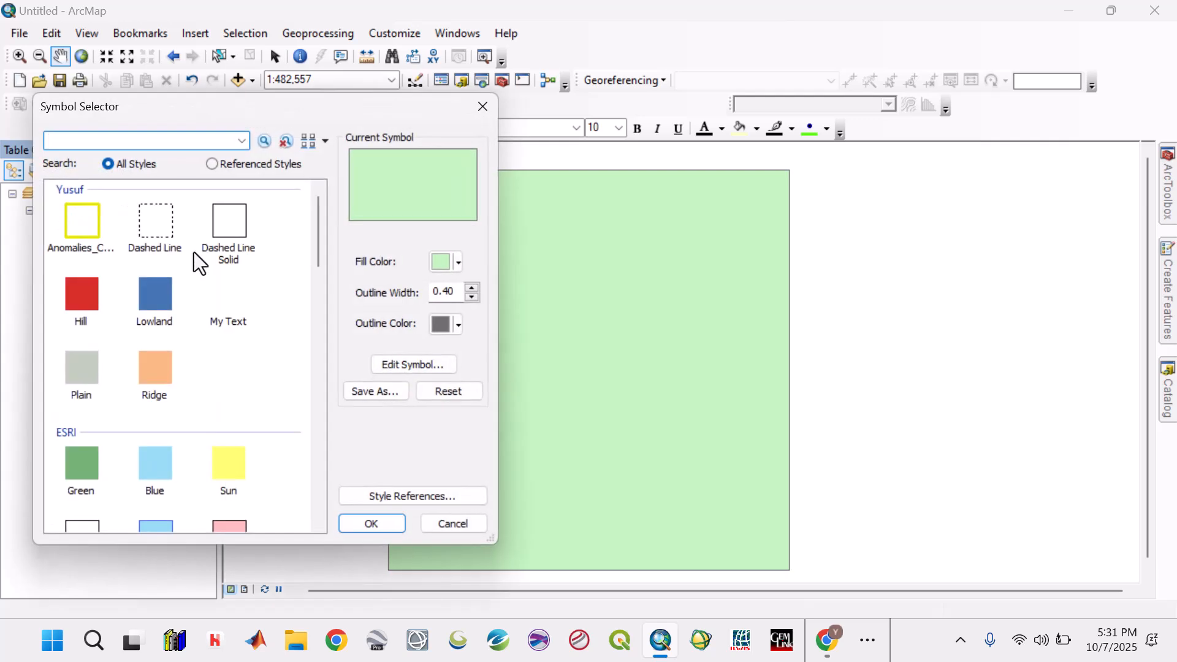
pyautogui.click(86, 524)
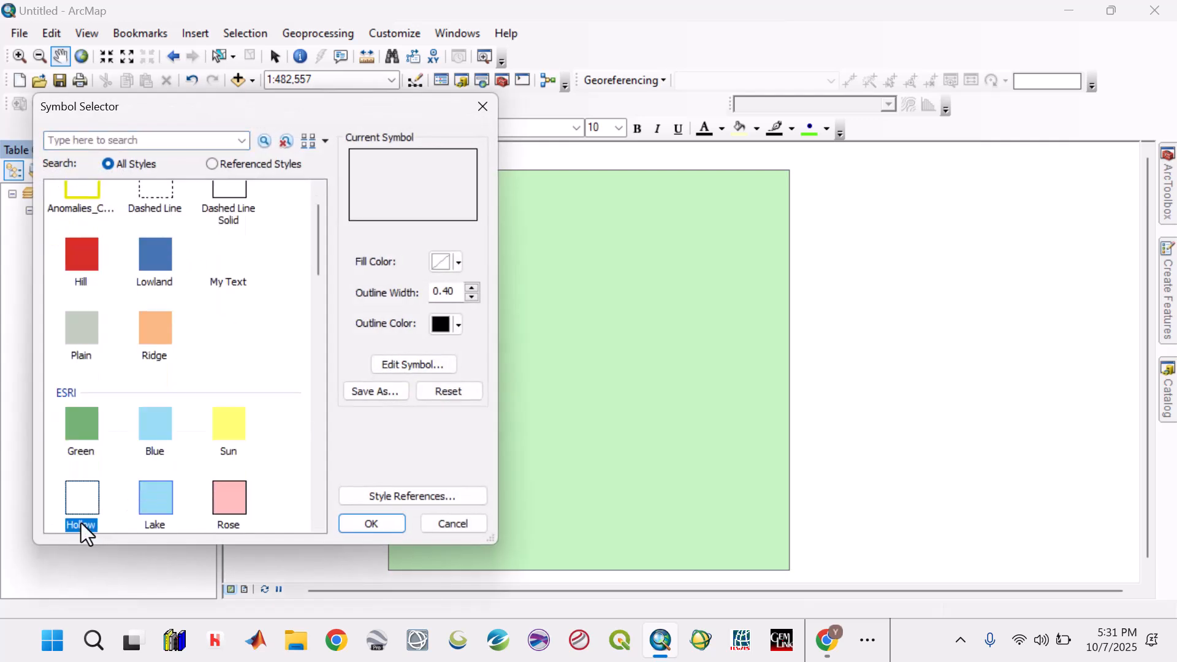
pyautogui.click(369, 523)
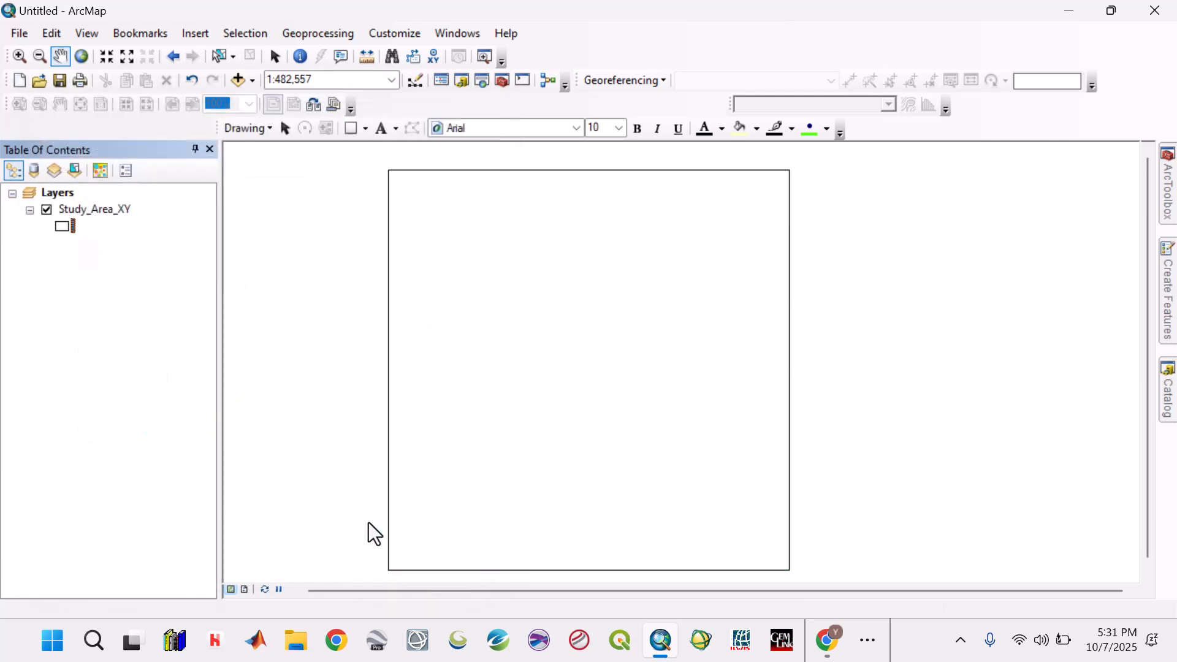
# - Set the coordinate system of the Layers data frame to WGS 1984 UTM Zone 31N from the Favorites
pyautogui.moveTo(620, 431); pyautogui.dragTo(625, 429)
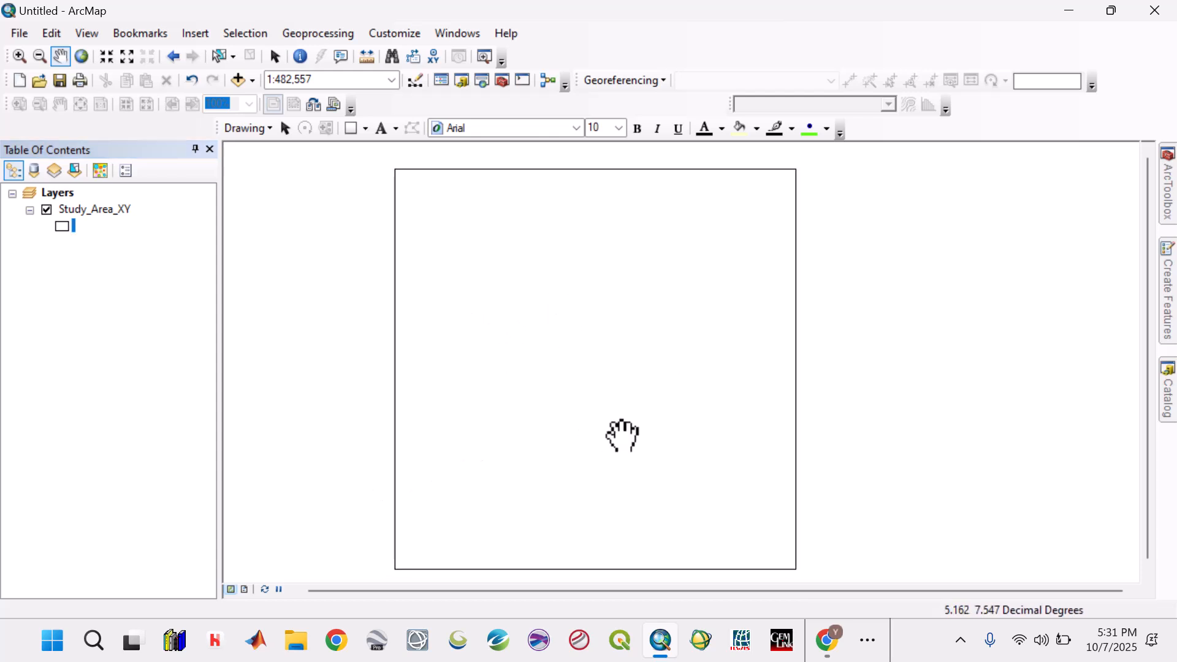
pyautogui.click(67, 195)
pyautogui.doubleClick(65, 195)
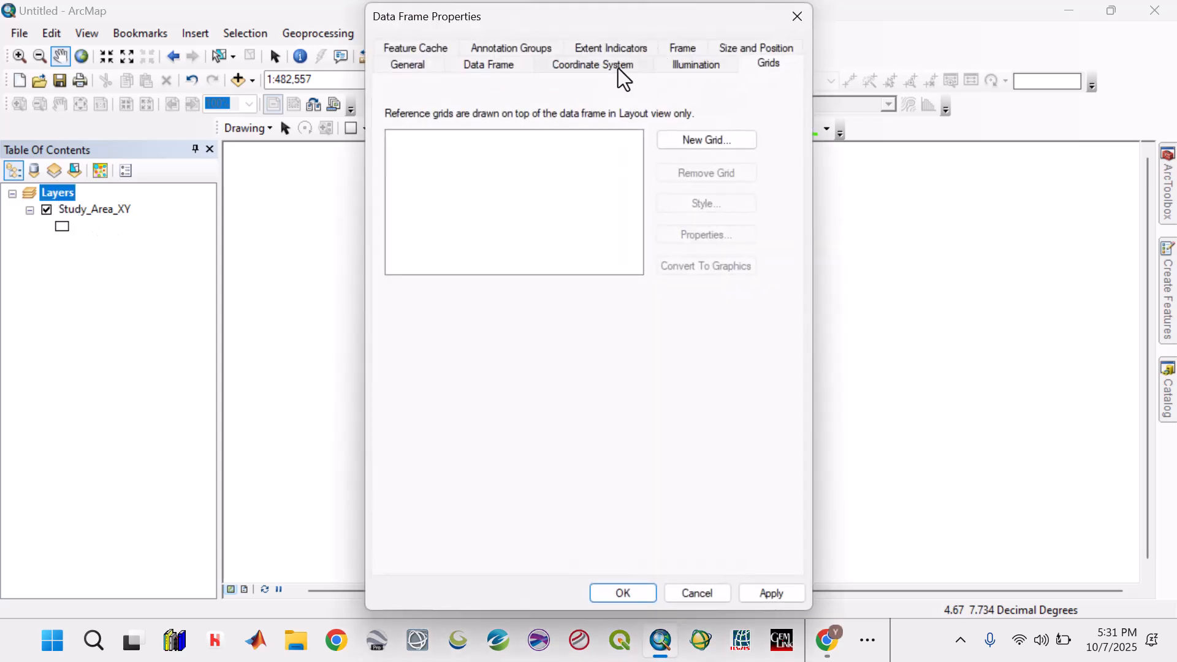
pyautogui.click(611, 66)
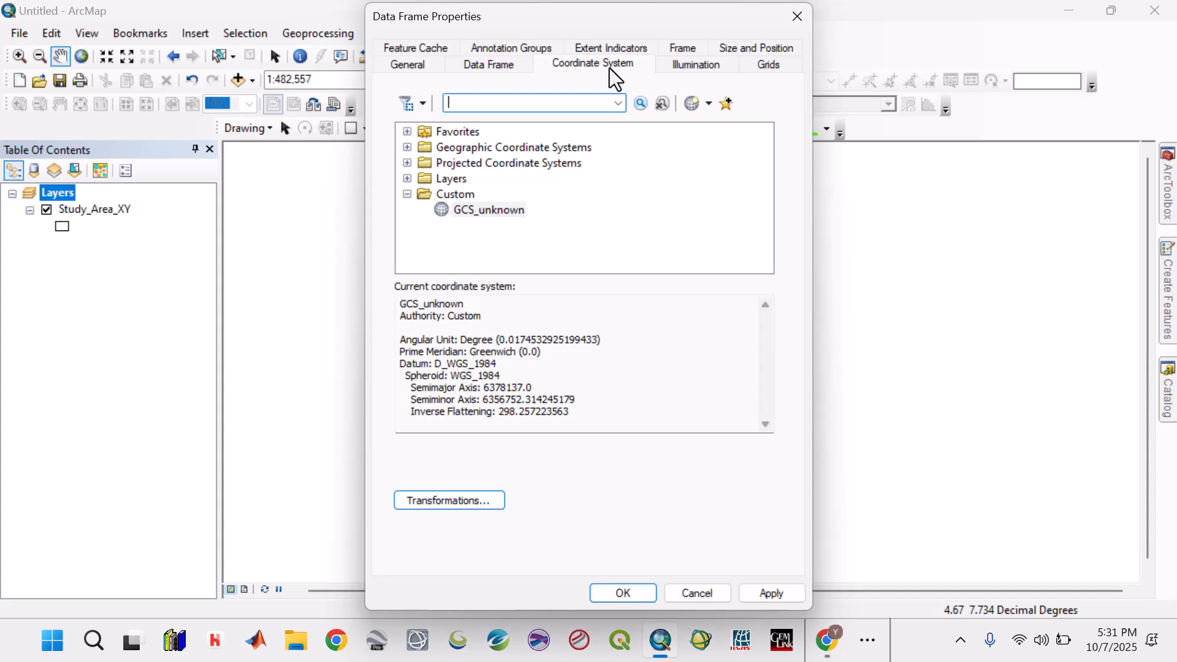
pyautogui.click(407, 132)
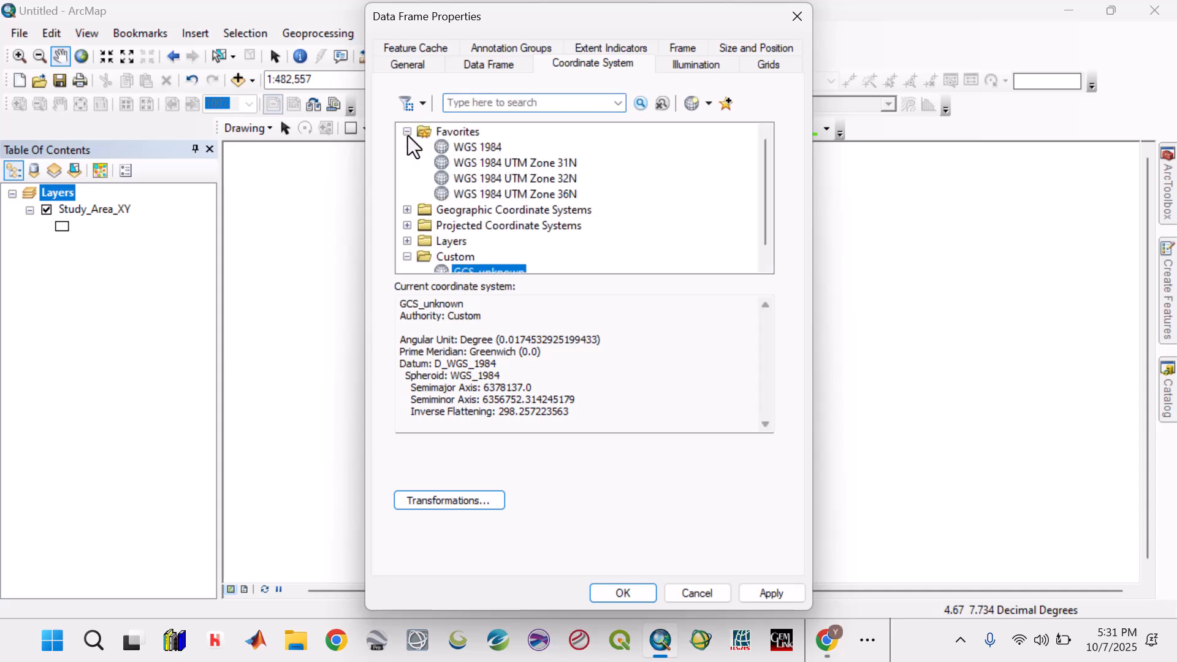
pyautogui.click(518, 167)
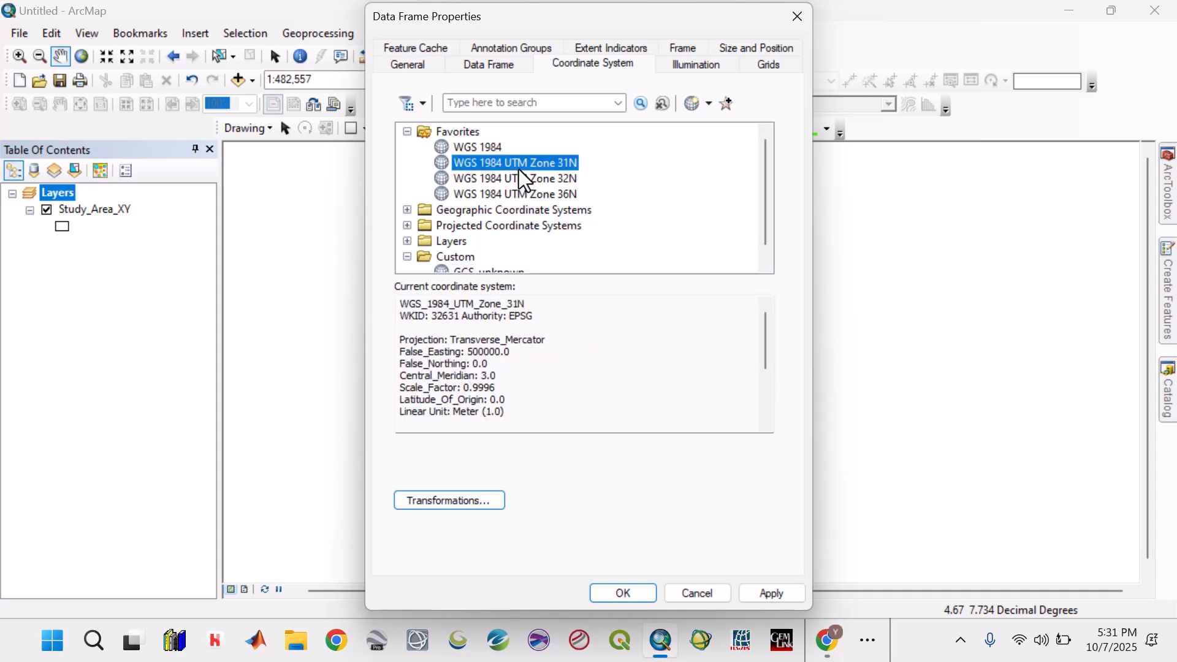
pyautogui.click(764, 593)
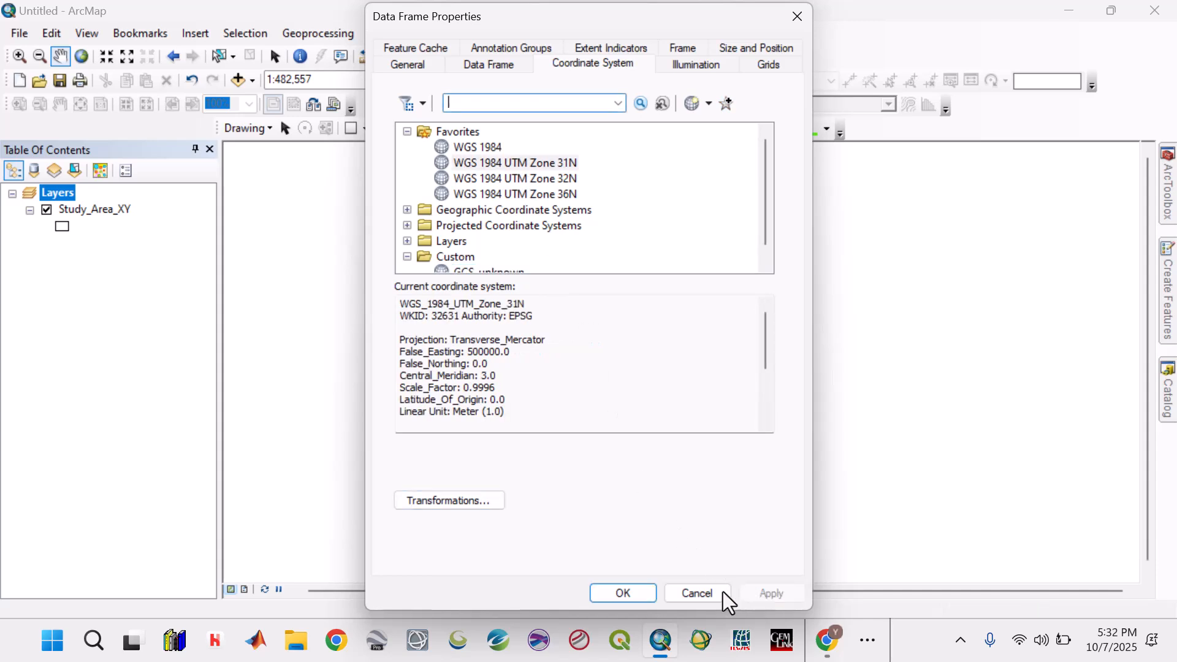
pyautogui.click(641, 595)
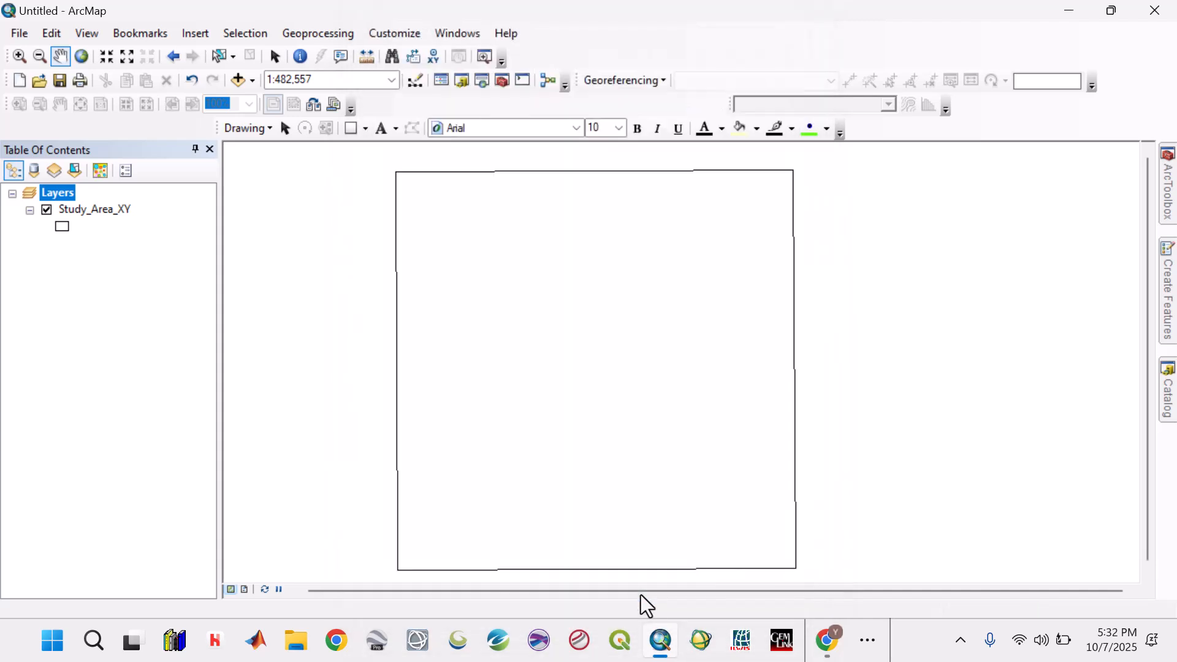
# - Check the projected coordinate system in the source properties of the Study_Area_XY layer
pyautogui.rightClick(85, 210)
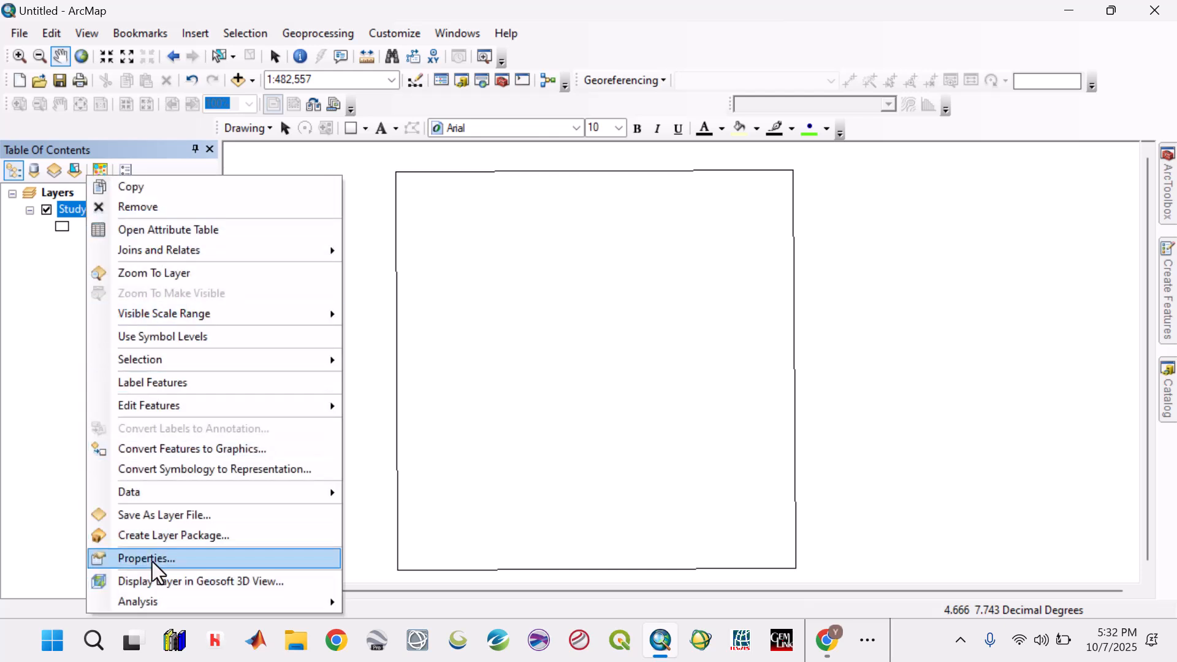
pyautogui.click(152, 559)
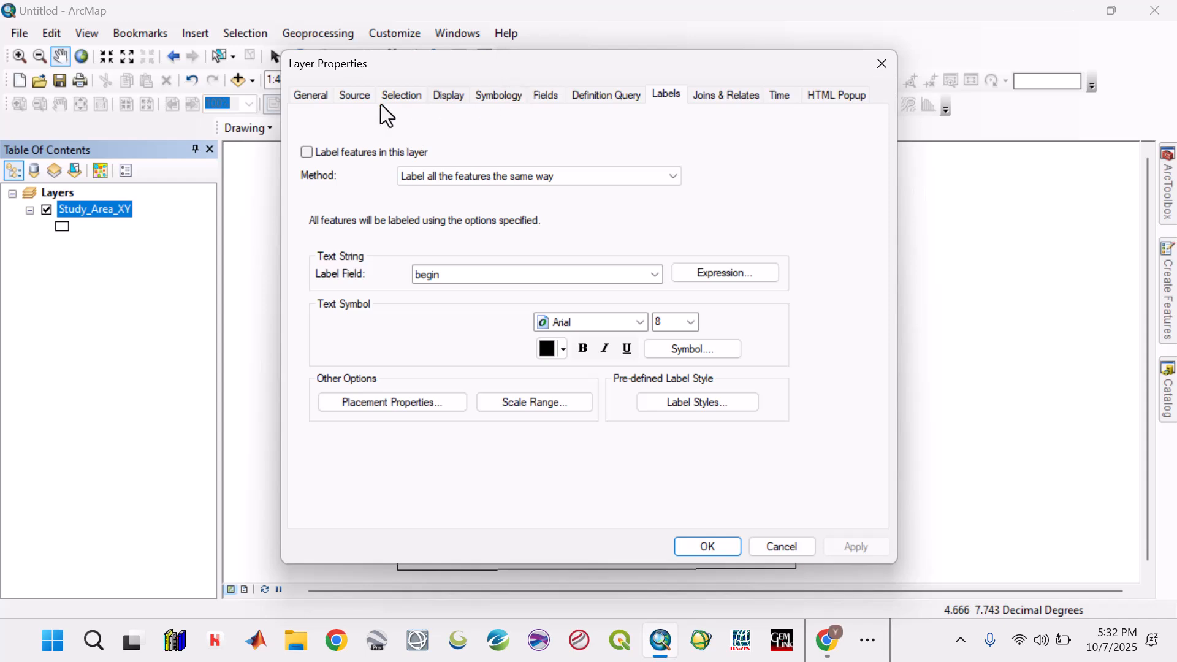
pyautogui.click(357, 95)
pyautogui.click(592, 306)
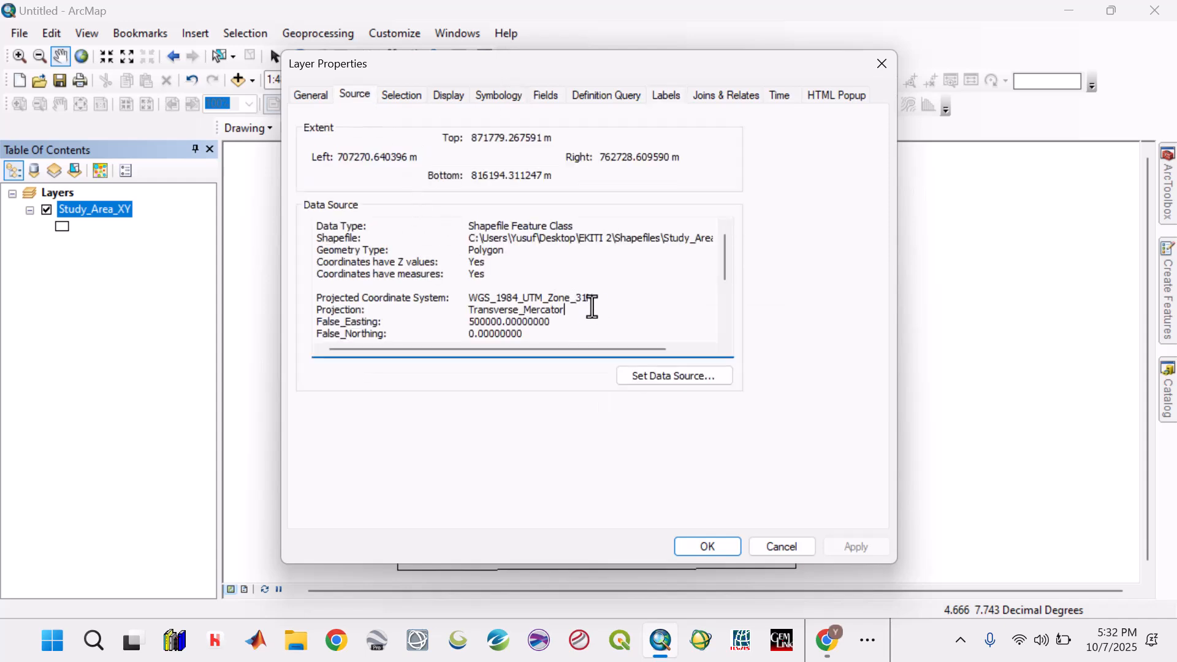
pyautogui.moveTo(592, 307); pyautogui.dragTo(507, 313)
pyautogui.click(485, 252)
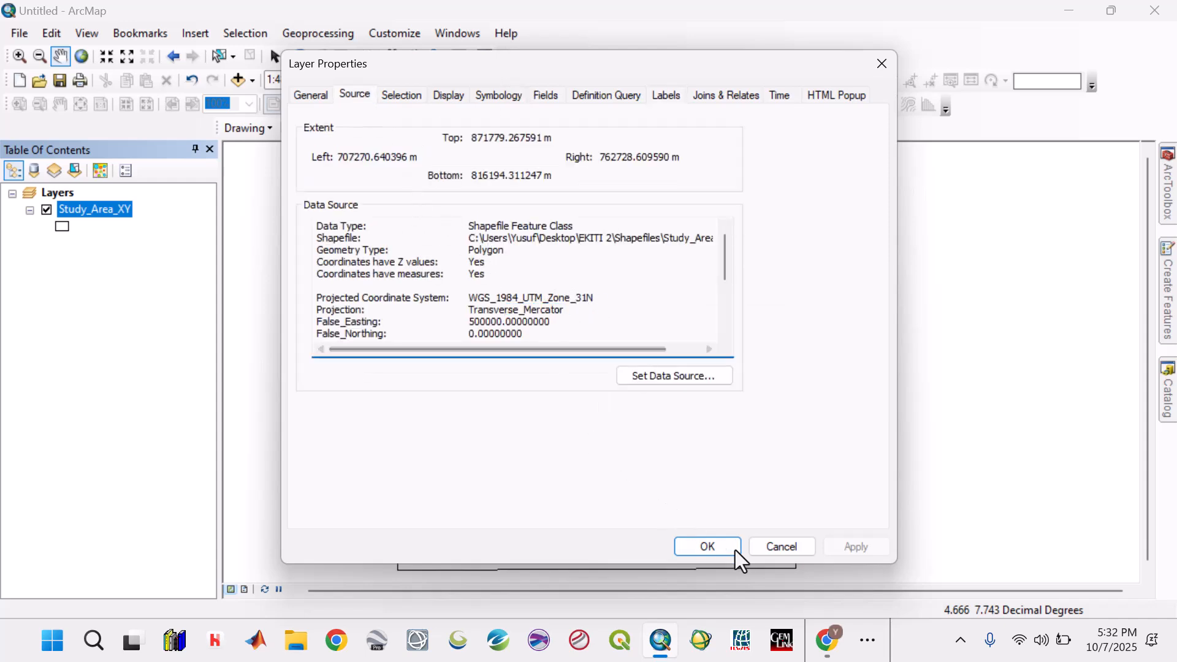
pyautogui.click(769, 550)
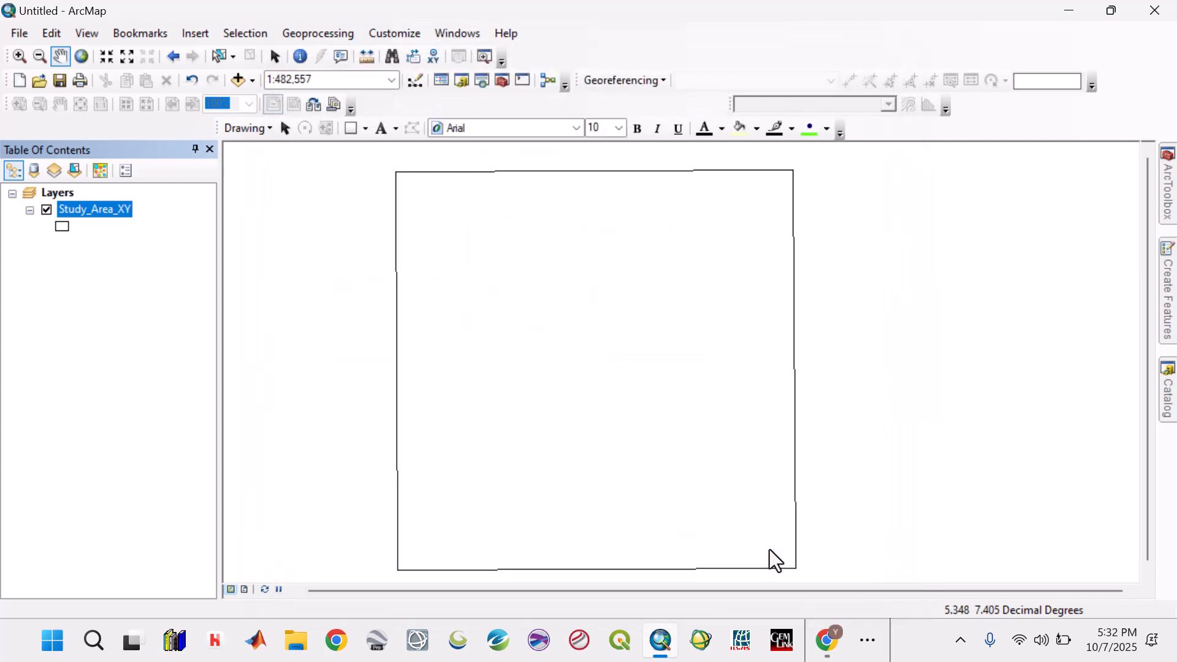
# - Move n07_e004_1arc_v3.tif and n07_e005_1arc_v3.tif from the desktop into the DEM folder of EKITI 2
pyautogui.click(255, 84)
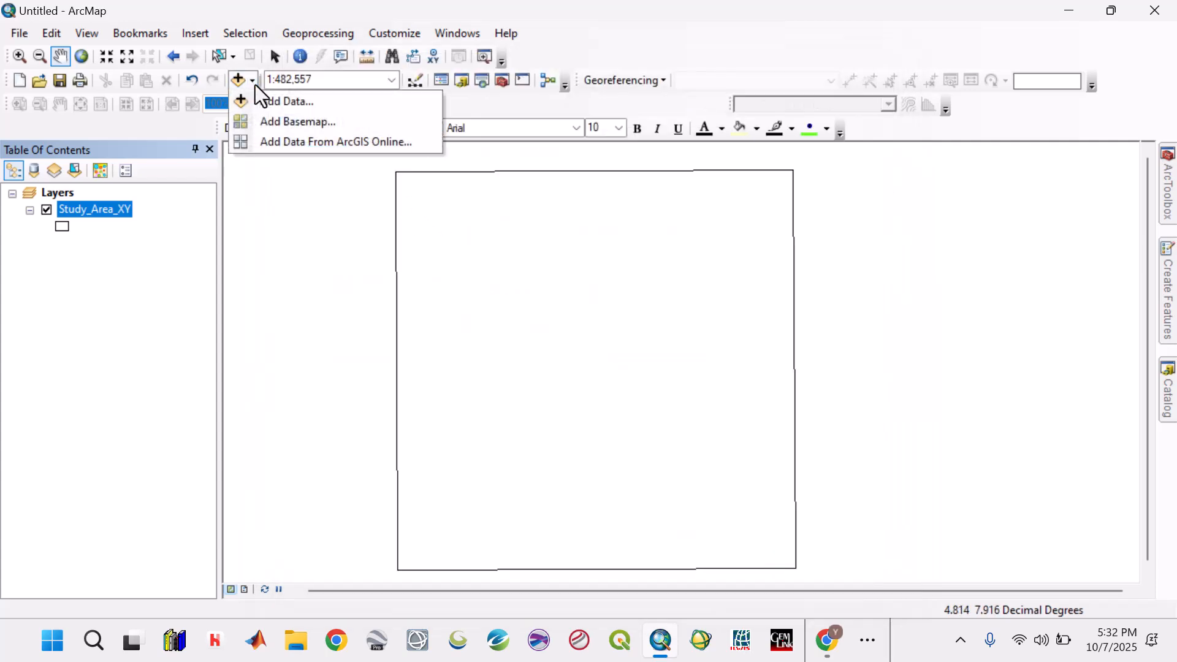
pyautogui.click(1073, 10)
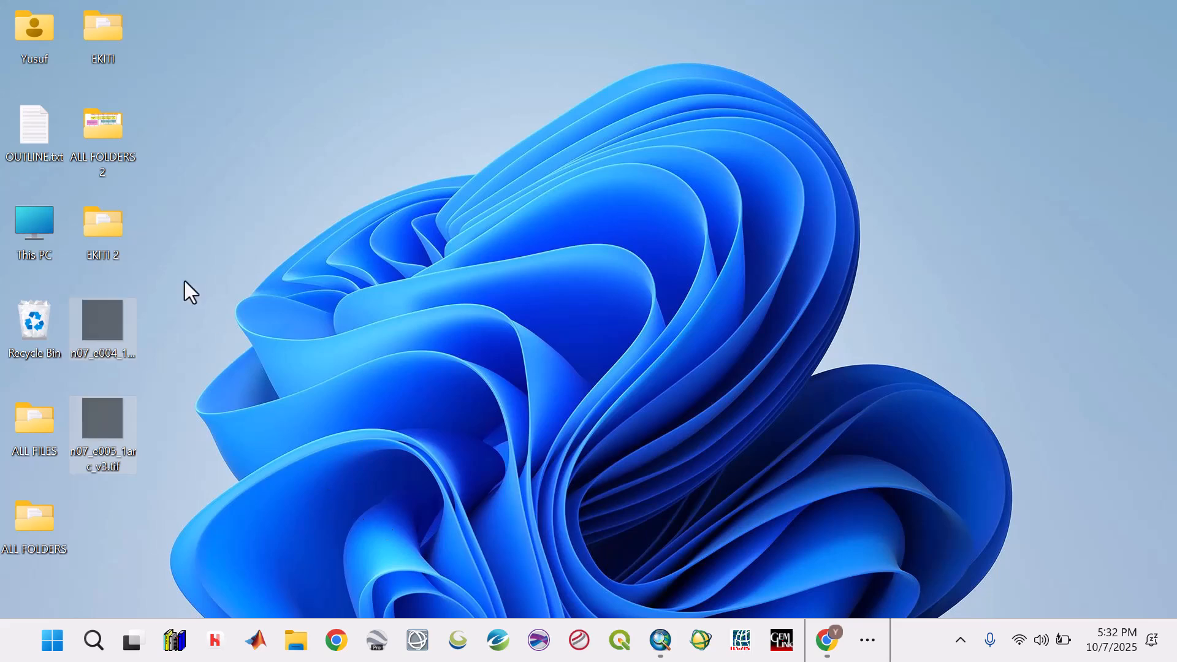
pyautogui.doubleClick(101, 217)
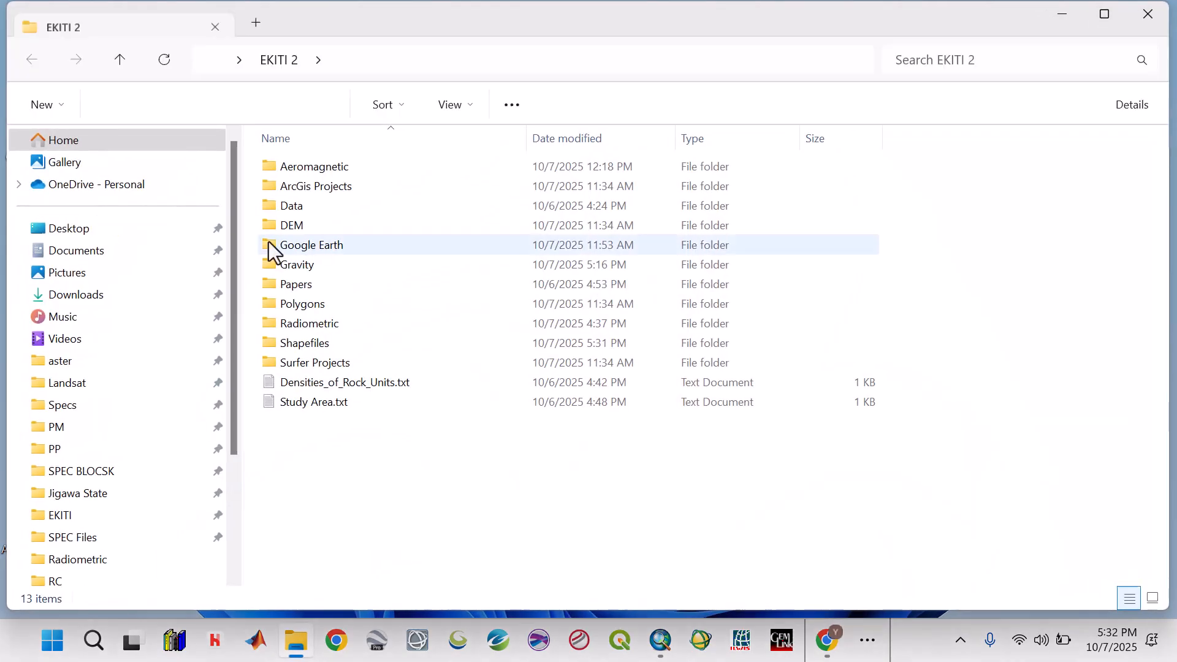
pyautogui.doubleClick(309, 226)
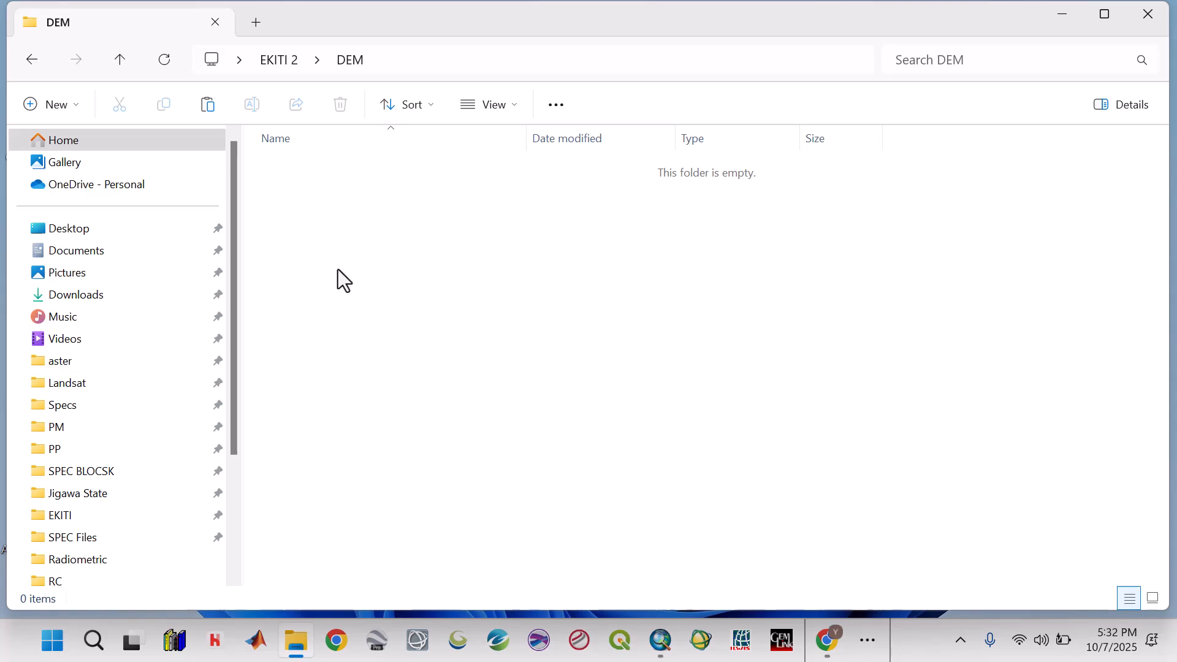
pyautogui.rightClick(336, 190)
pyautogui.click(363, 210)
pyautogui.click(693, 302)
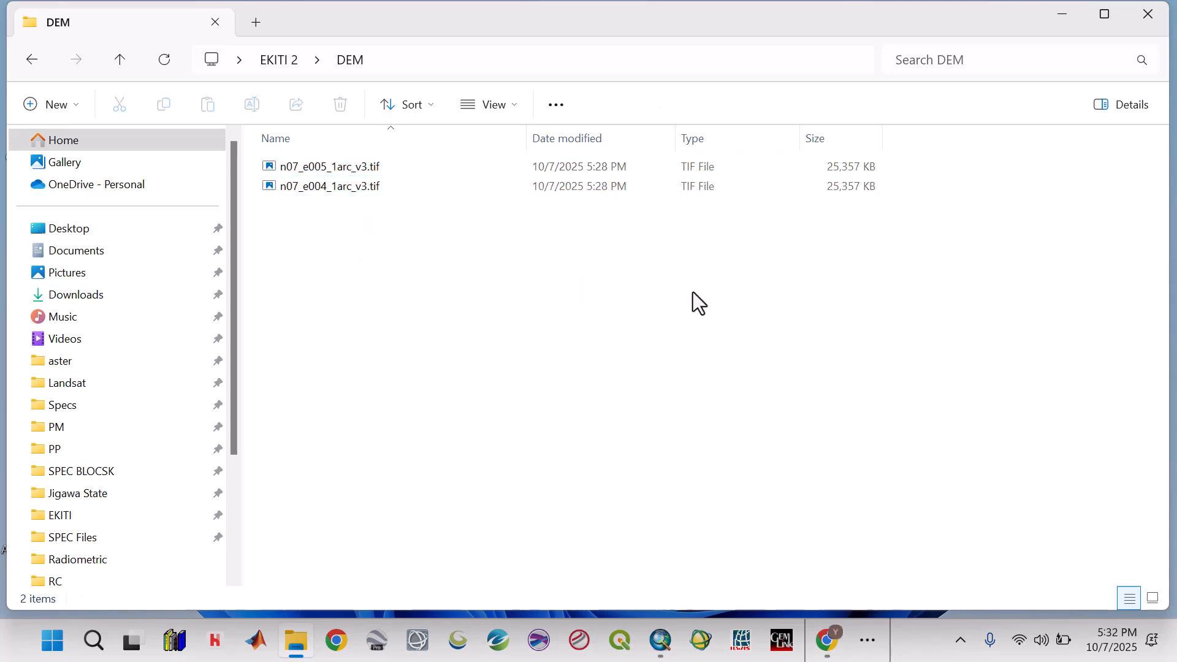
pyautogui.click(1064, 17)
pyautogui.click(660, 640)
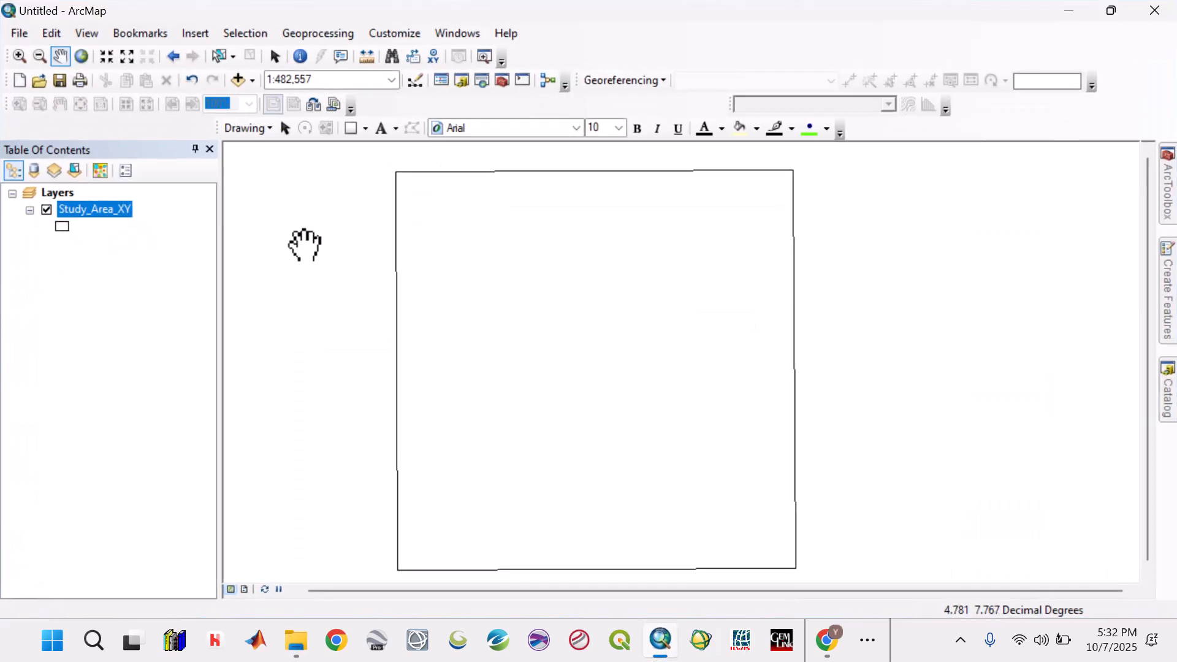
pyautogui.click(255, 87)
pyautogui.click(266, 100)
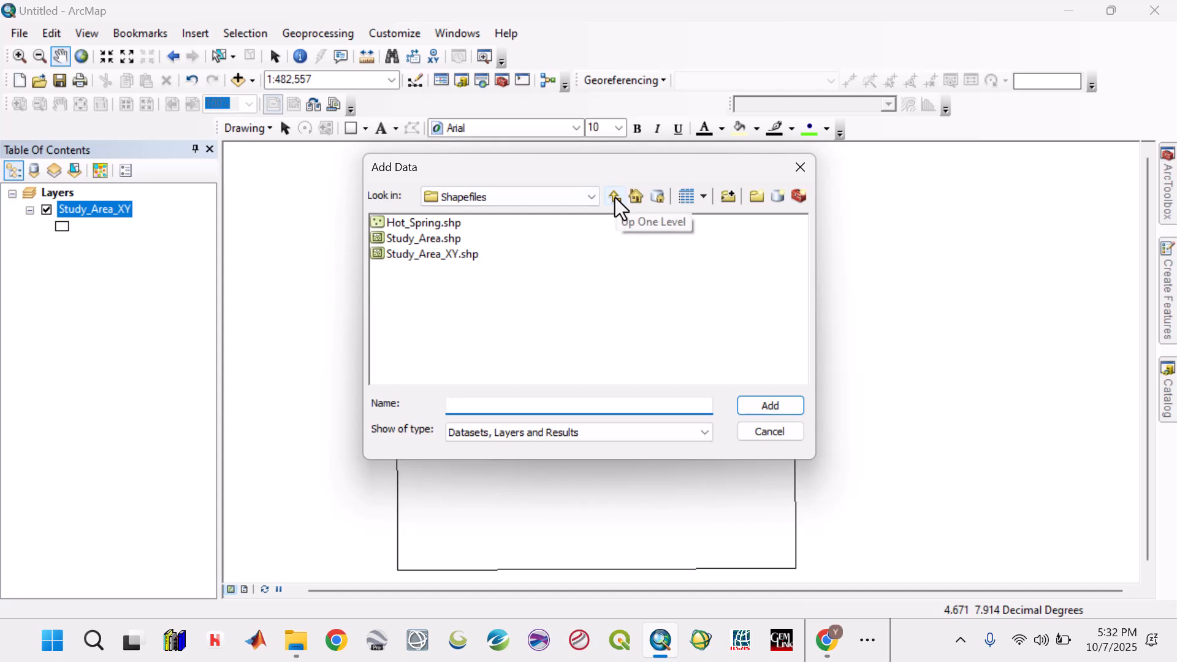
pyautogui.click(616, 197)
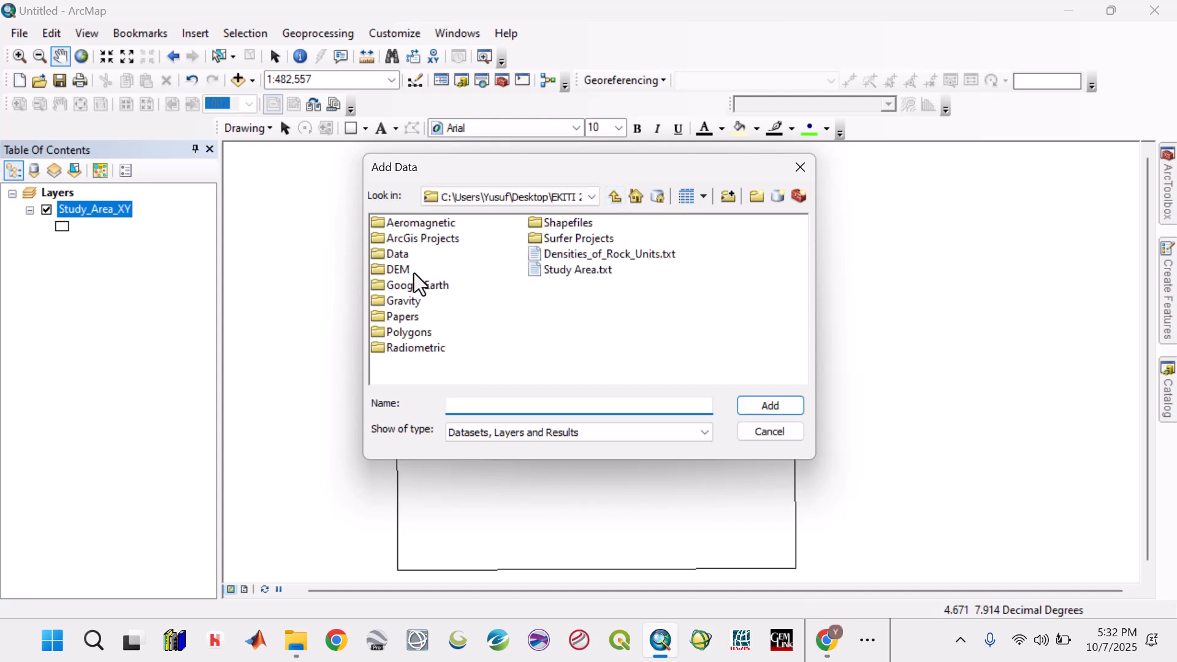
pyautogui.doubleClick(398, 254)
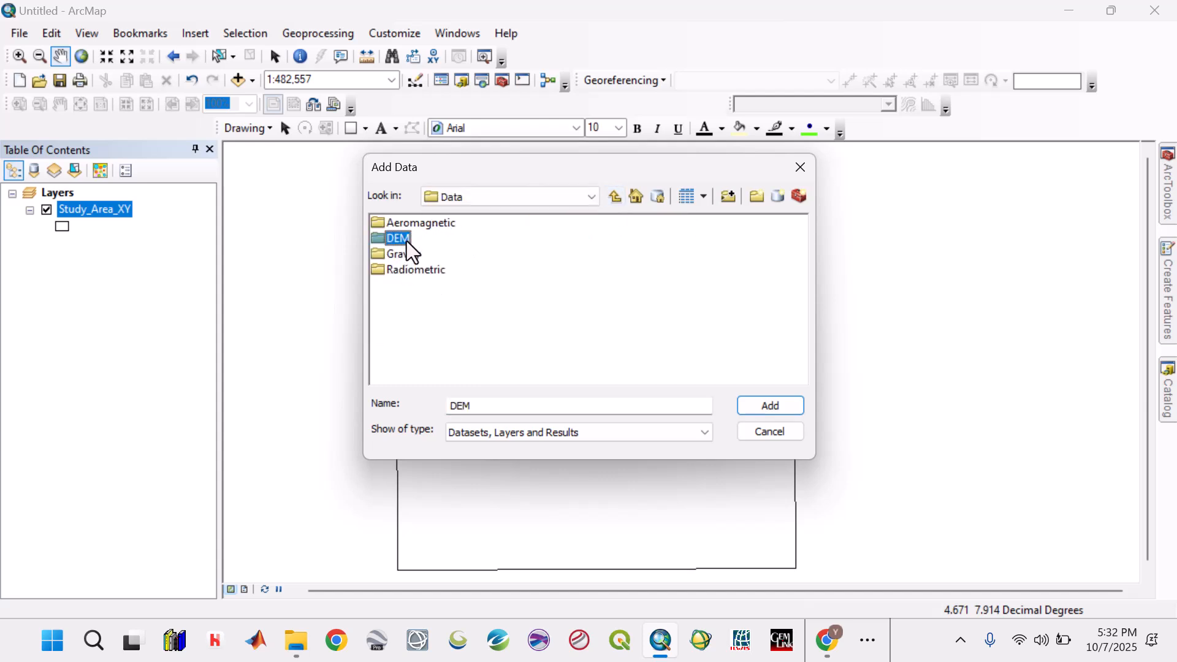
pyautogui.doubleClick(405, 240)
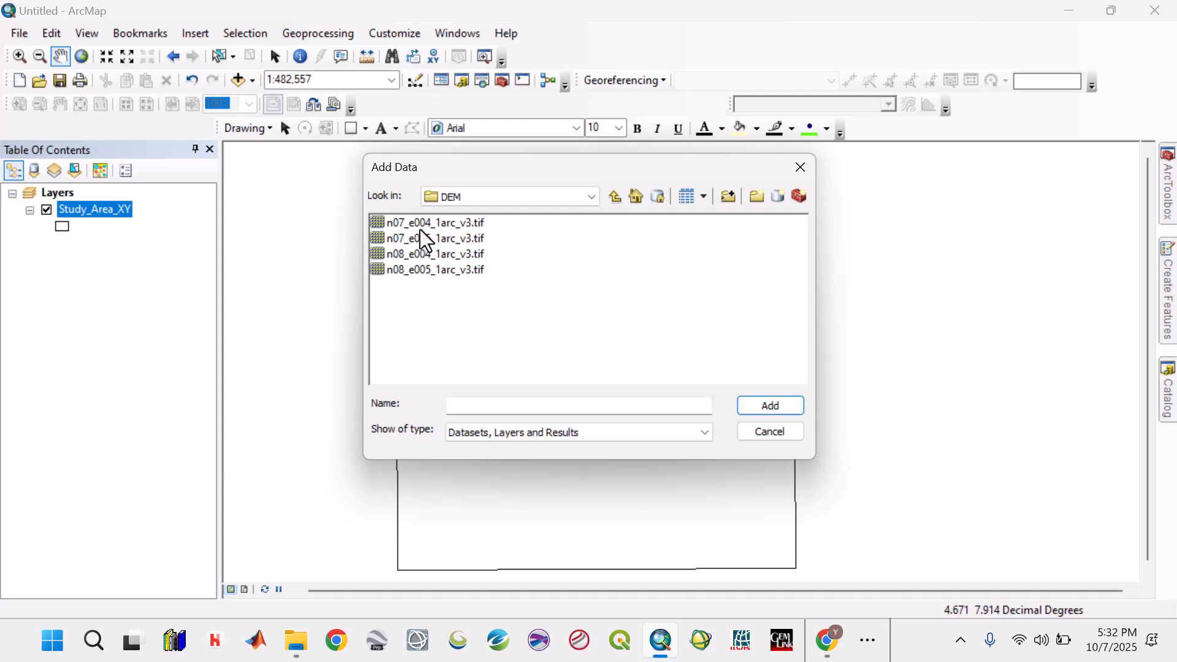
pyautogui.click(800, 168)
# - In File Explorer, delete all four TIF tiles from the Data > DEM folder of EKITI 2
pyautogui.click(298, 641)
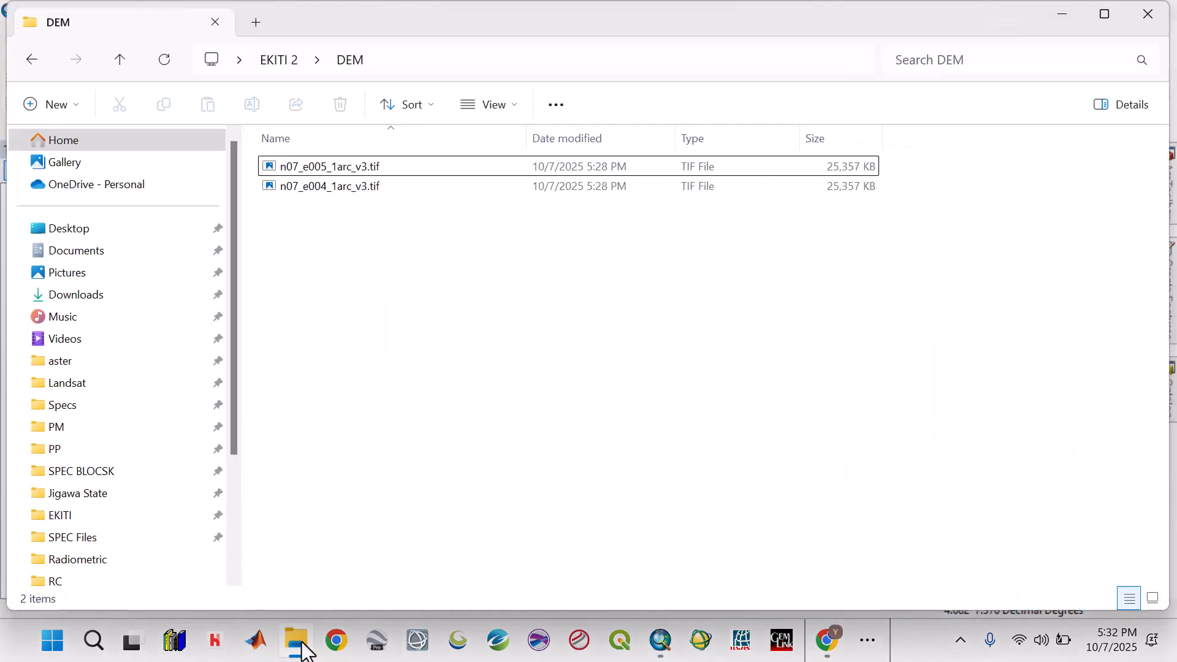
pyautogui.click(121, 63)
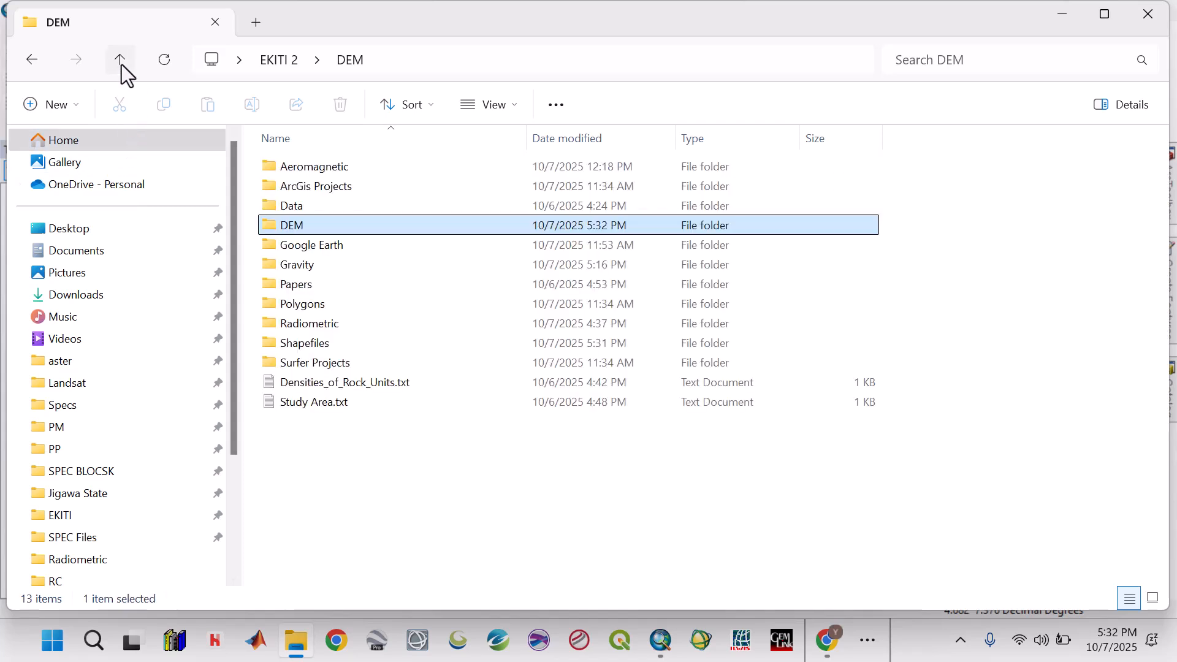
pyautogui.click(285, 206)
pyautogui.doubleClick(285, 206)
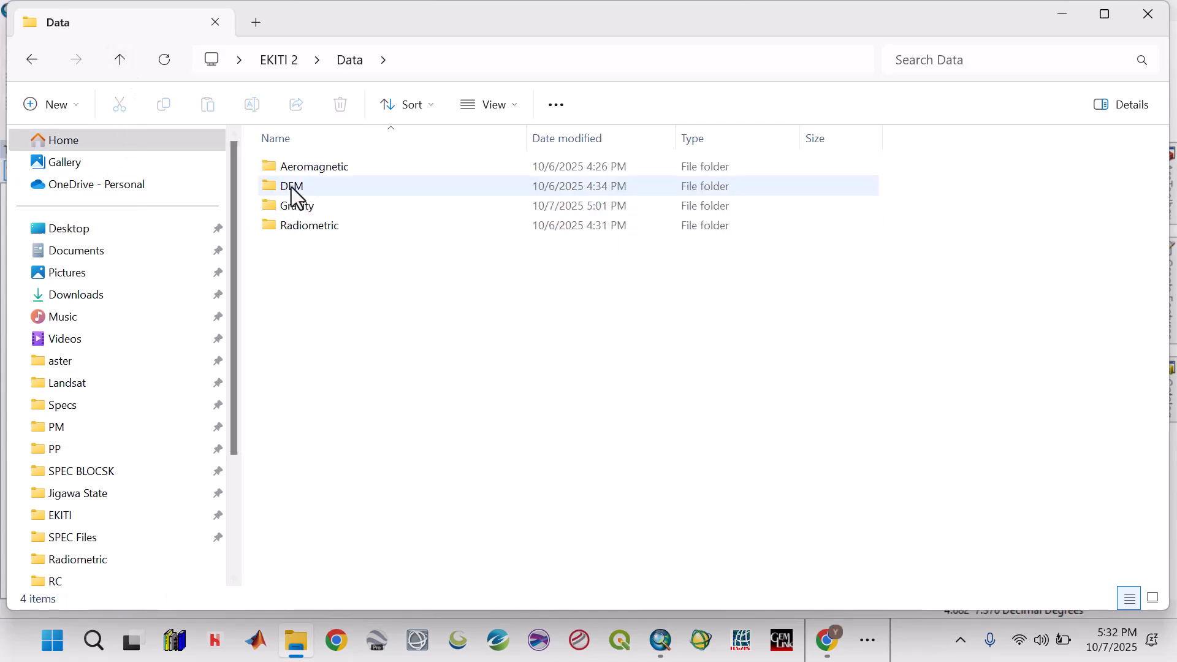
pyautogui.doubleClick(292, 186)
pyautogui.hotkey('ctrl', 'a')
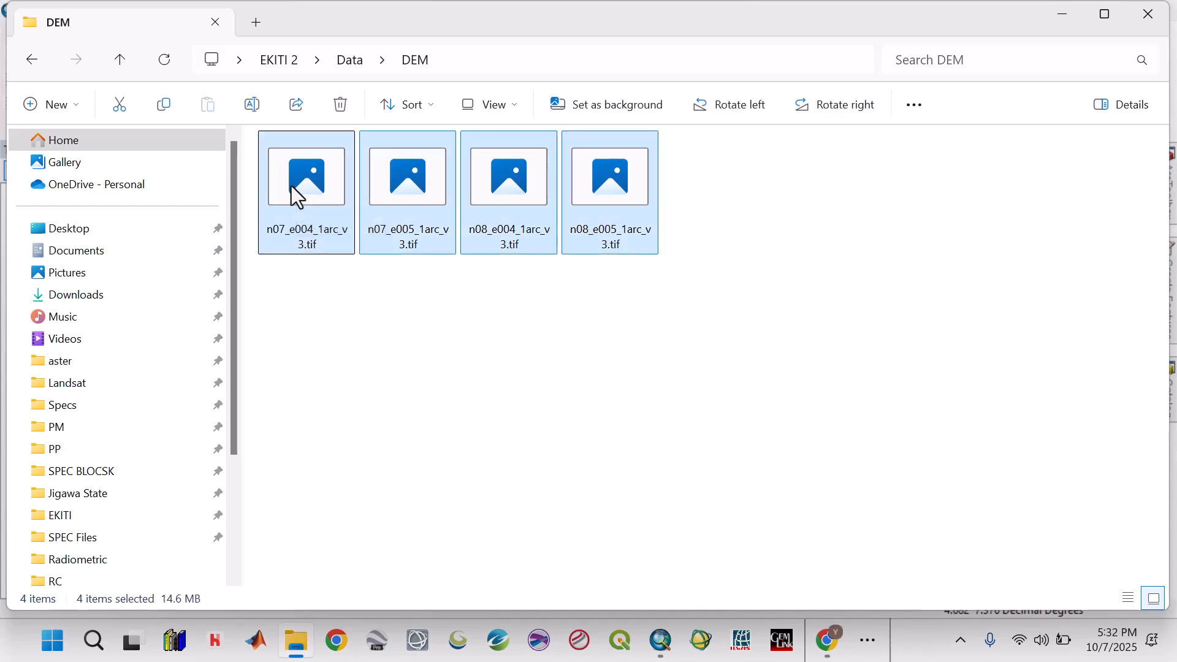
pyautogui.press('Delete')
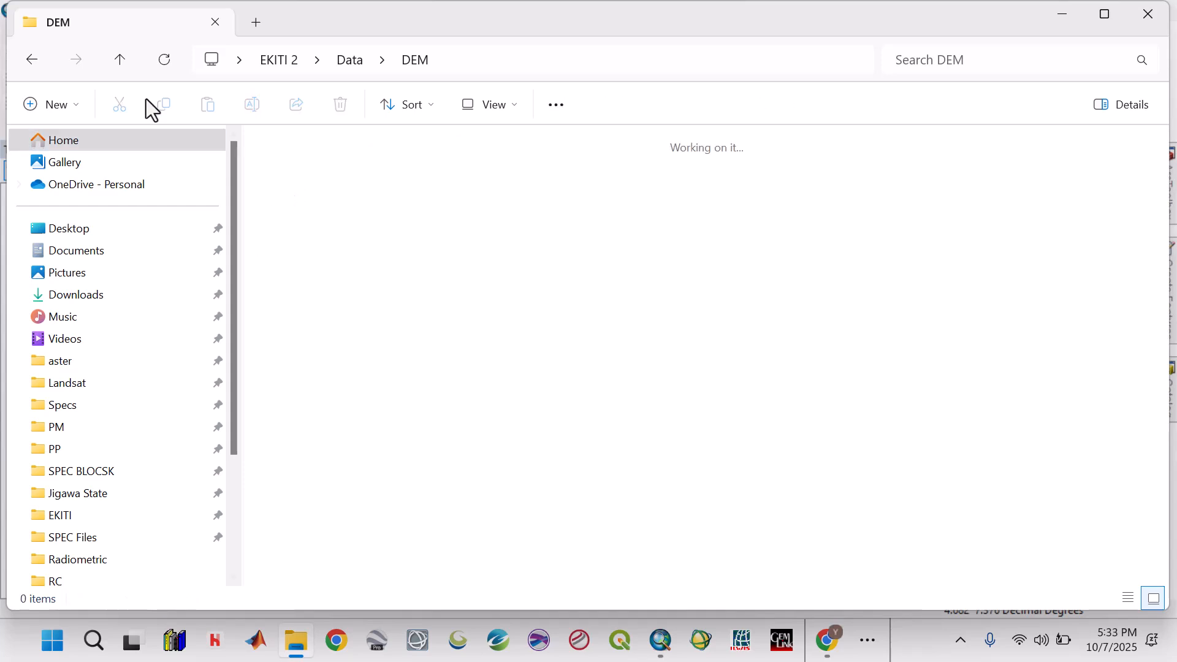
# - Move n07_e004_1arc_v3.tif and n07_e005_1arc_v3.tif from EKITI 2 > DEM into the EKITI 2 > Data > DEM folder
pyautogui.click(120, 53)
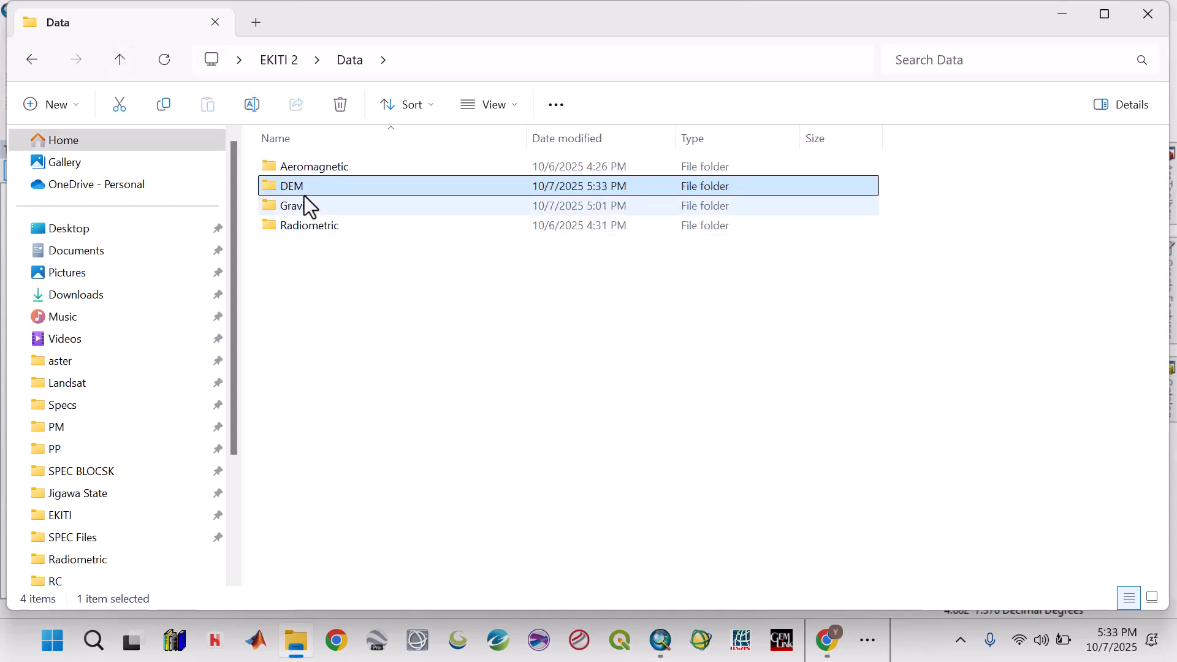
pyautogui.click(118, 60)
pyautogui.doubleClick(300, 227)
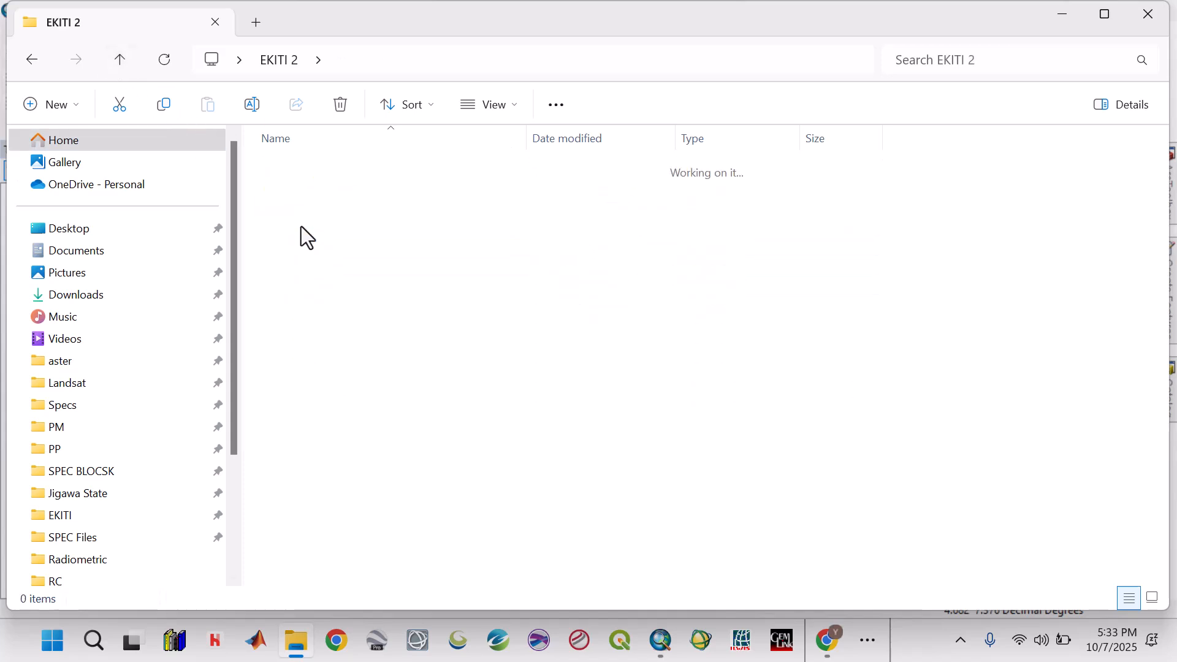
pyautogui.hotkey('ctrl', 'a')
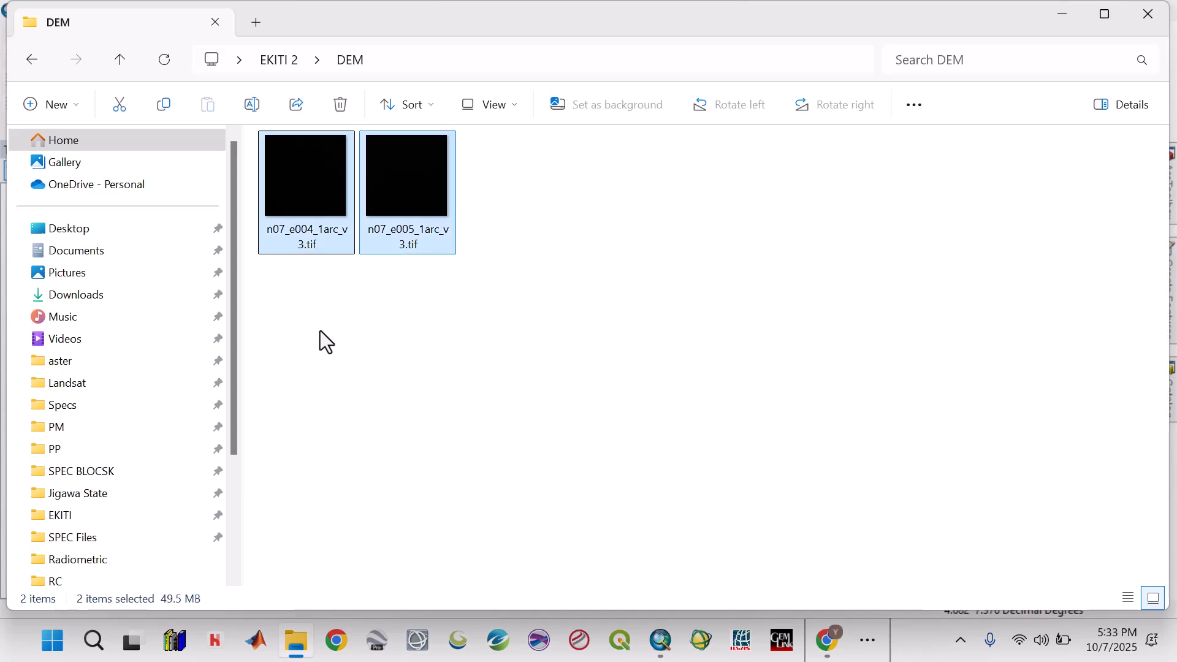
pyautogui.click(119, 60)
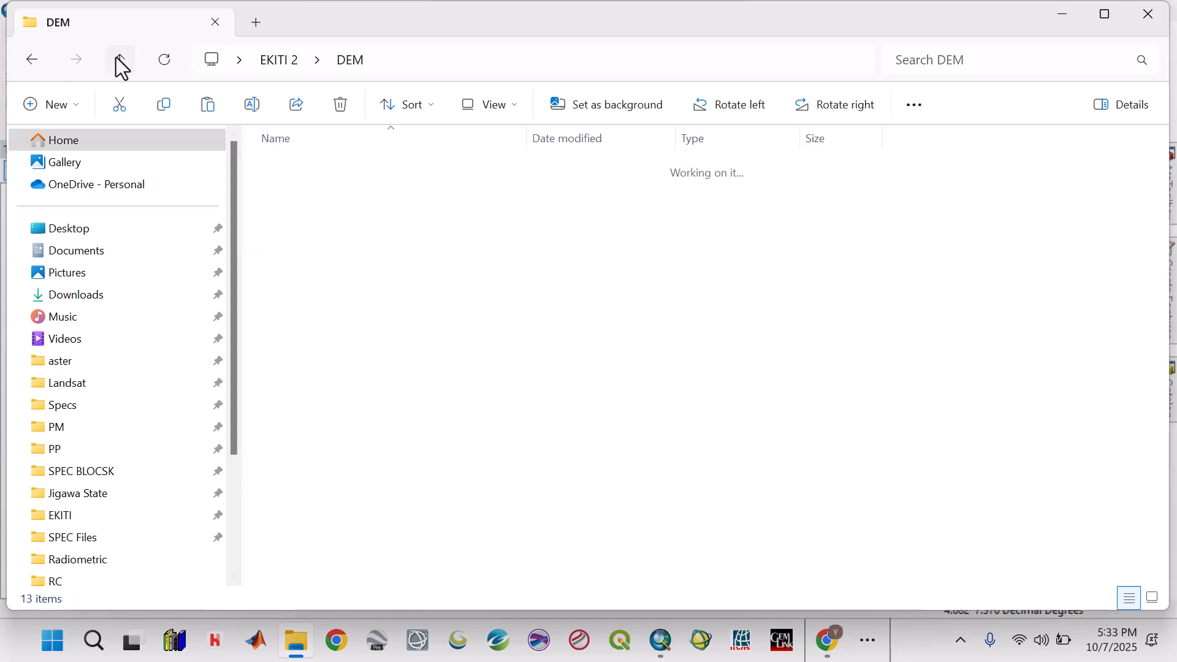
pyautogui.doubleClick(297, 206)
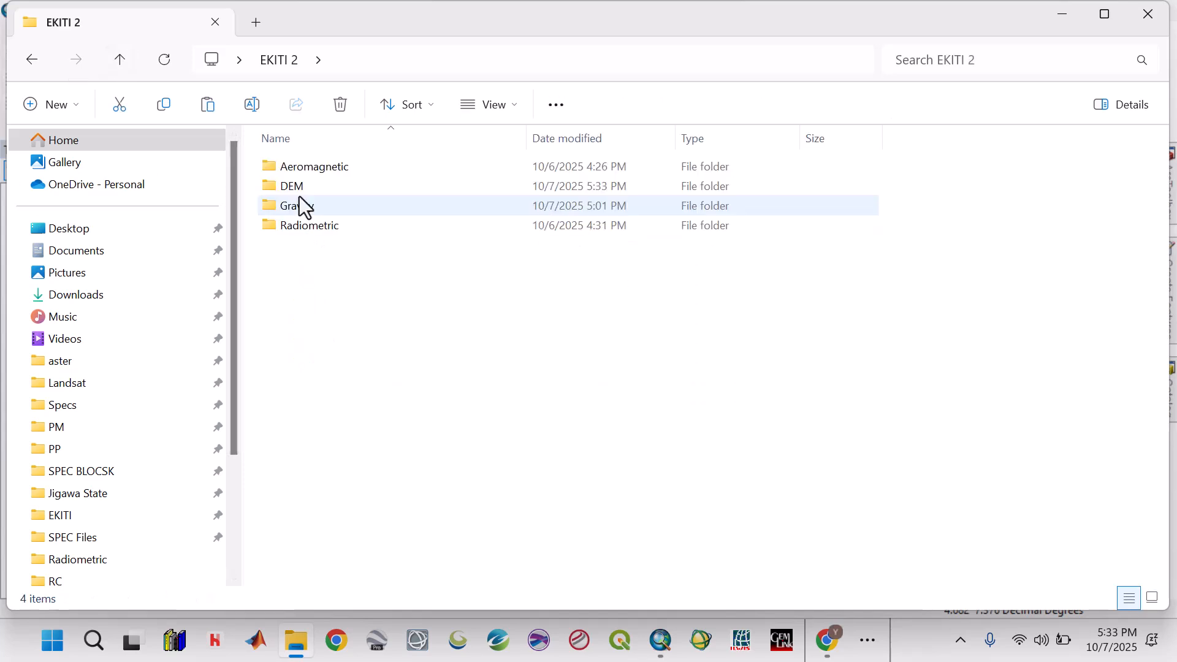
pyautogui.doubleClick(303, 185)
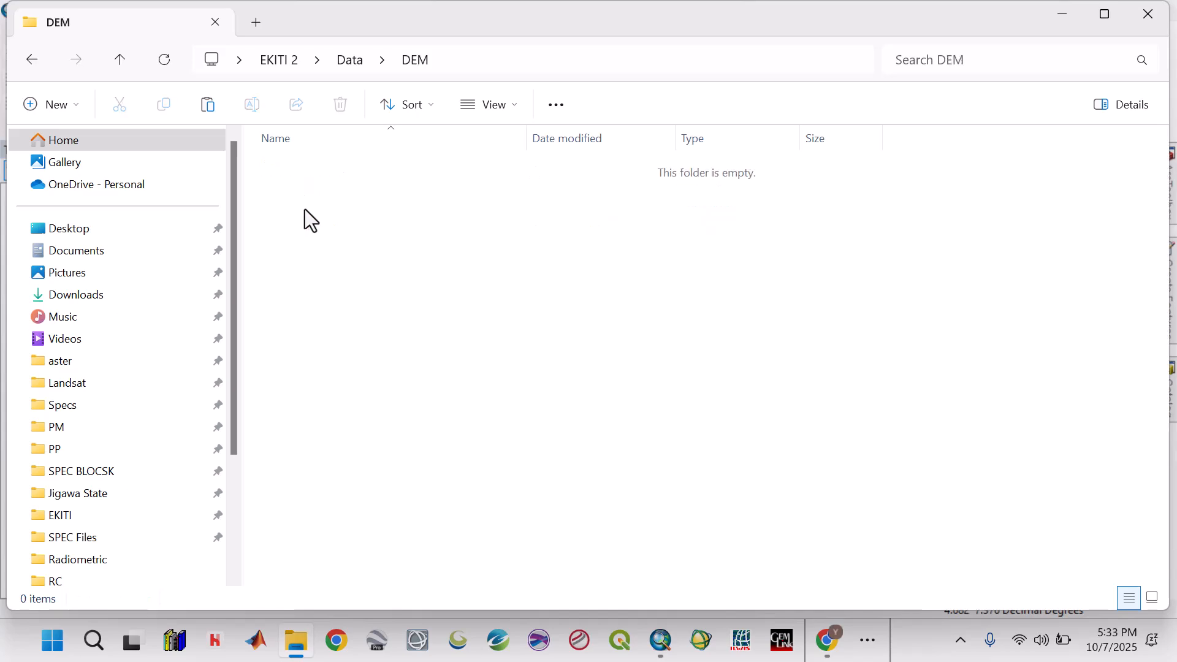
pyautogui.hotkey('ctrl', 'v')
pyautogui.click(403, 375)
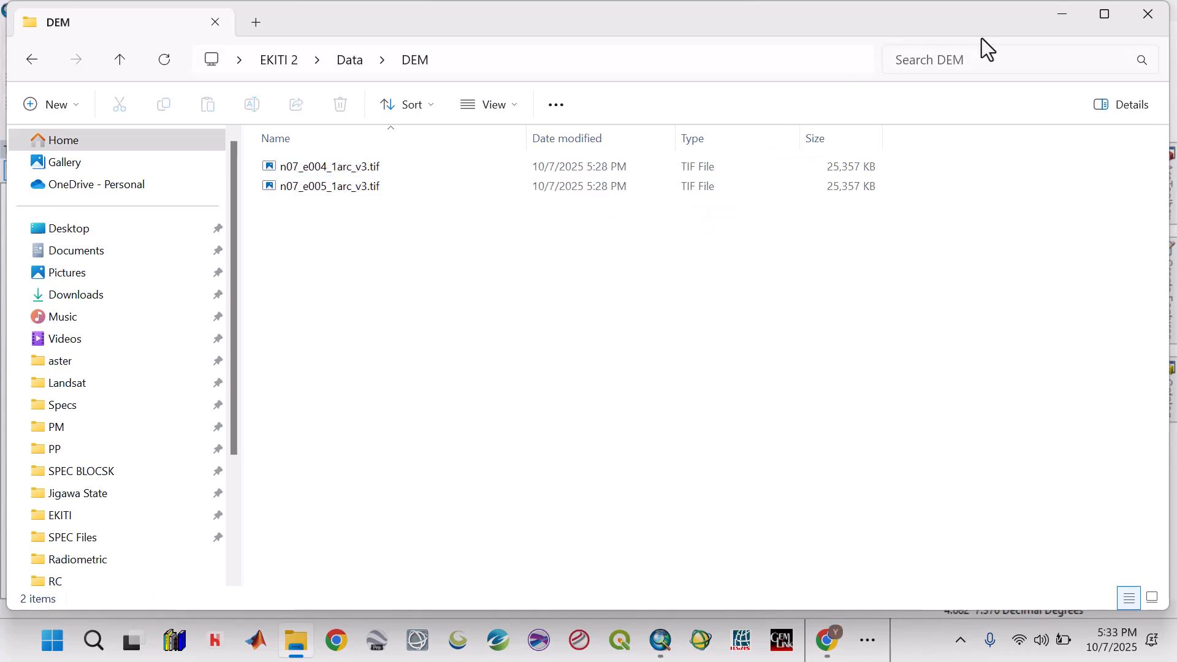
# - Switch to ArcMap and add n07_e004_1arc_v3.tif and n07_e005_1arc_v3.tif from the DEM folder, building Nearest Neighbor pyramids for both
pyautogui.click(1062, 15)
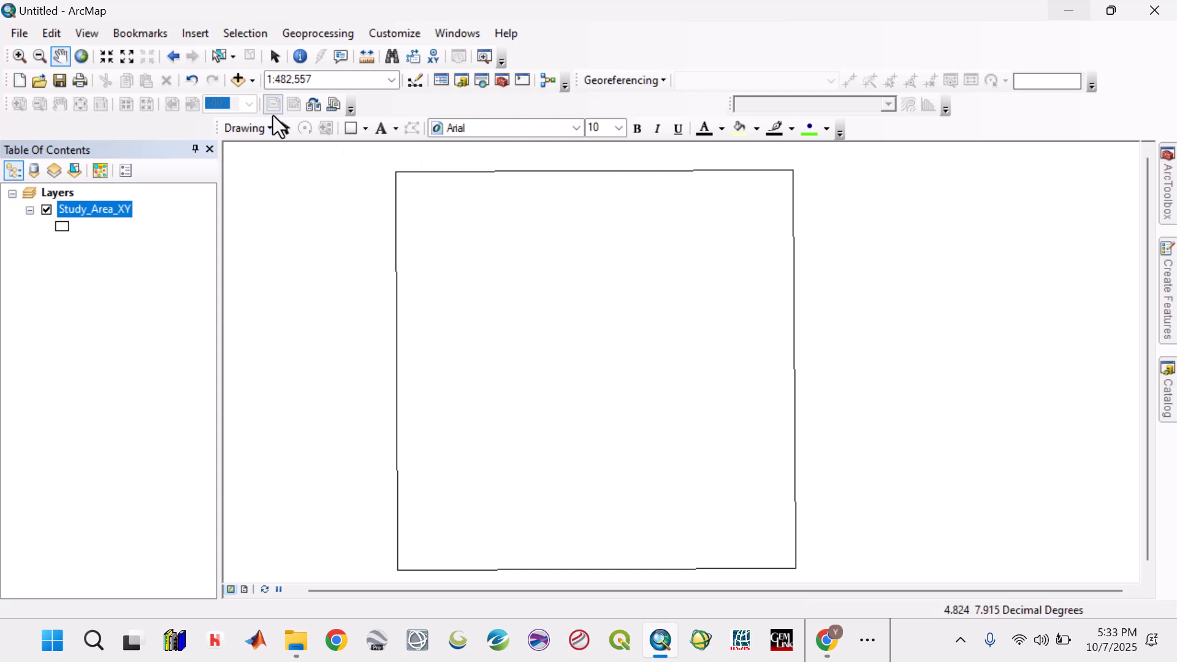
pyautogui.click(252, 80)
pyautogui.click(261, 98)
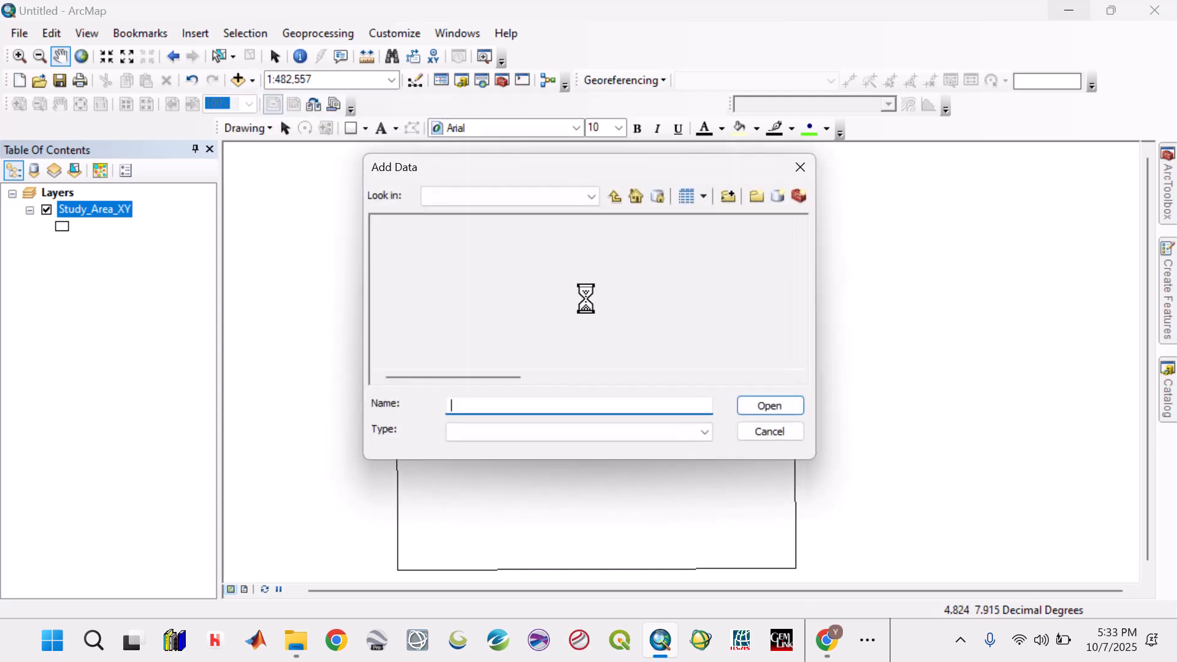
pyautogui.click(454, 228)
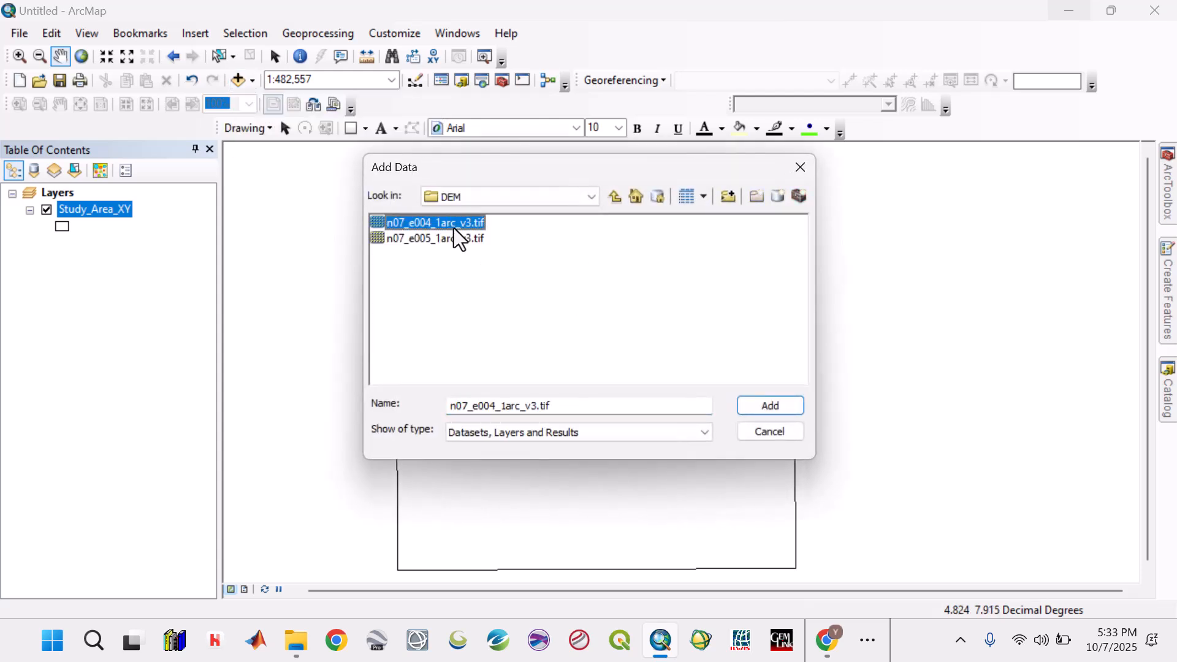
pyautogui.keyDown('shift'); pyautogui.click(451, 240); pyautogui.keyUp('shift')
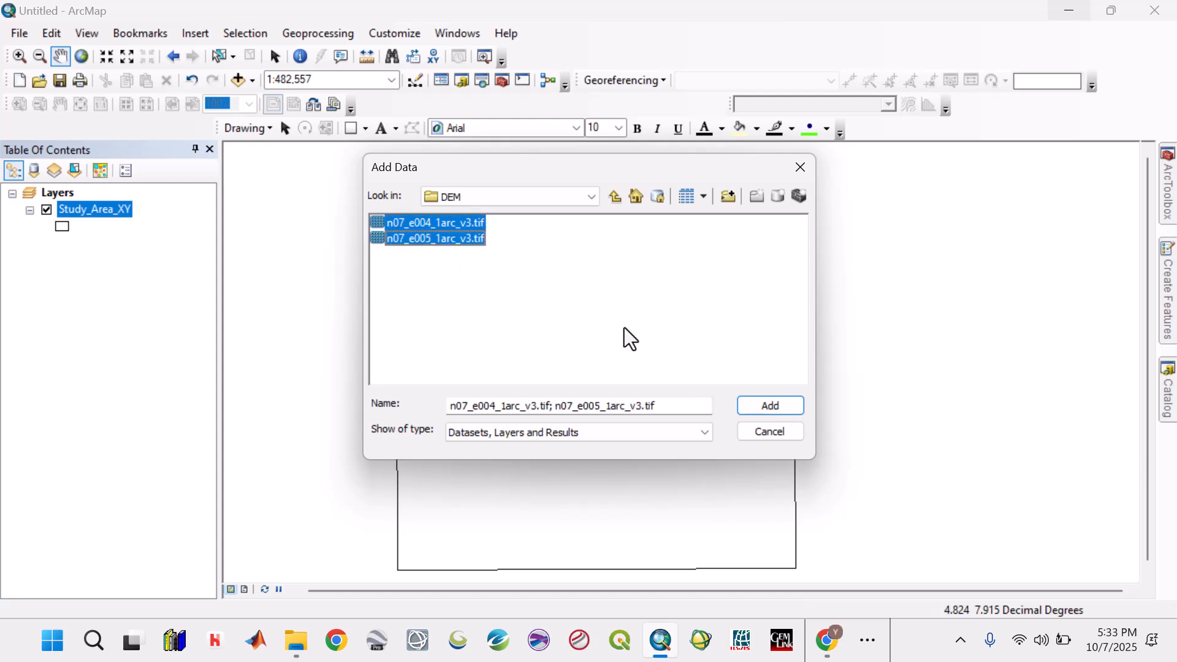
pyautogui.click(760, 413)
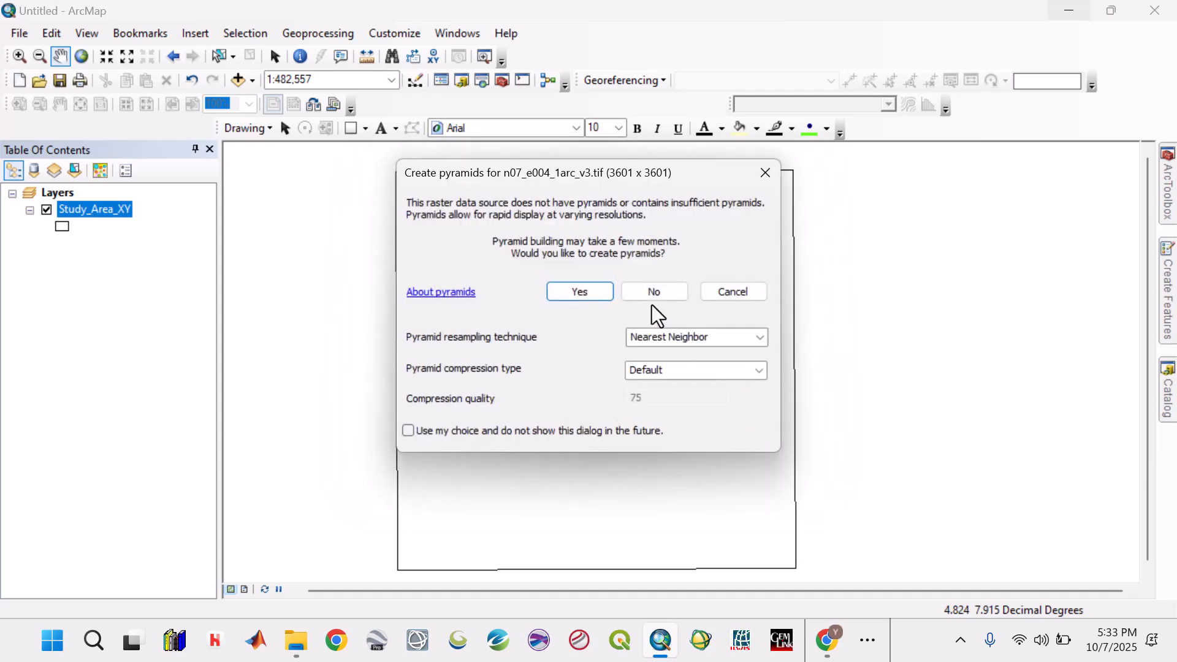
pyautogui.click(577, 292)
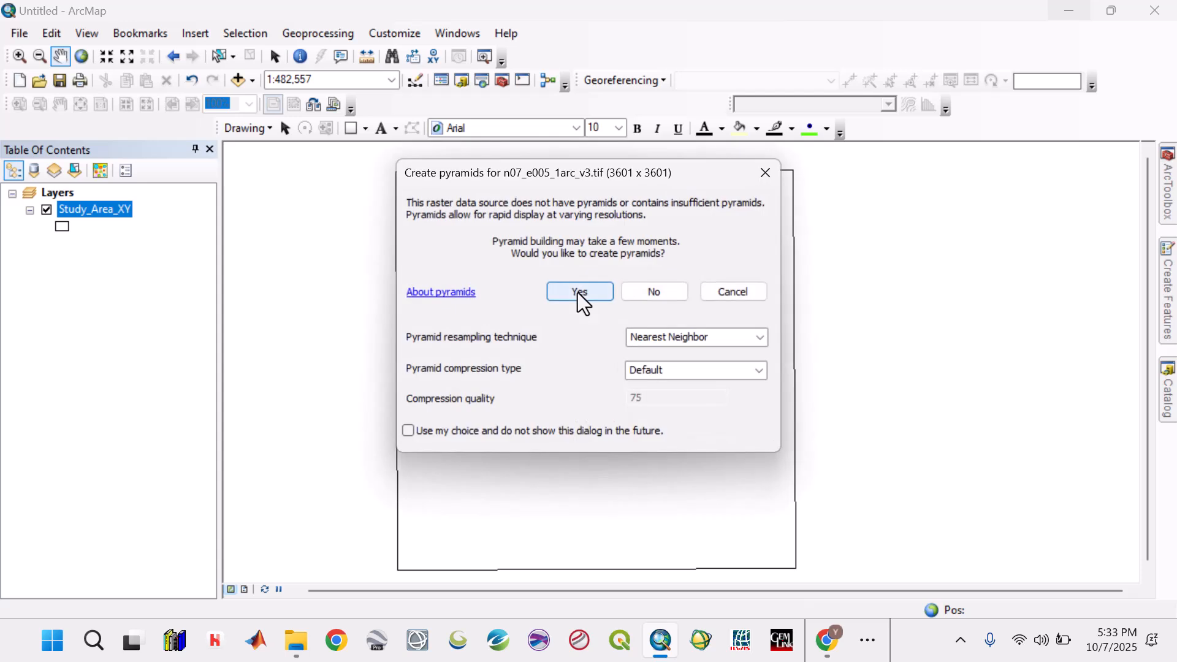
pyautogui.click(579, 292)
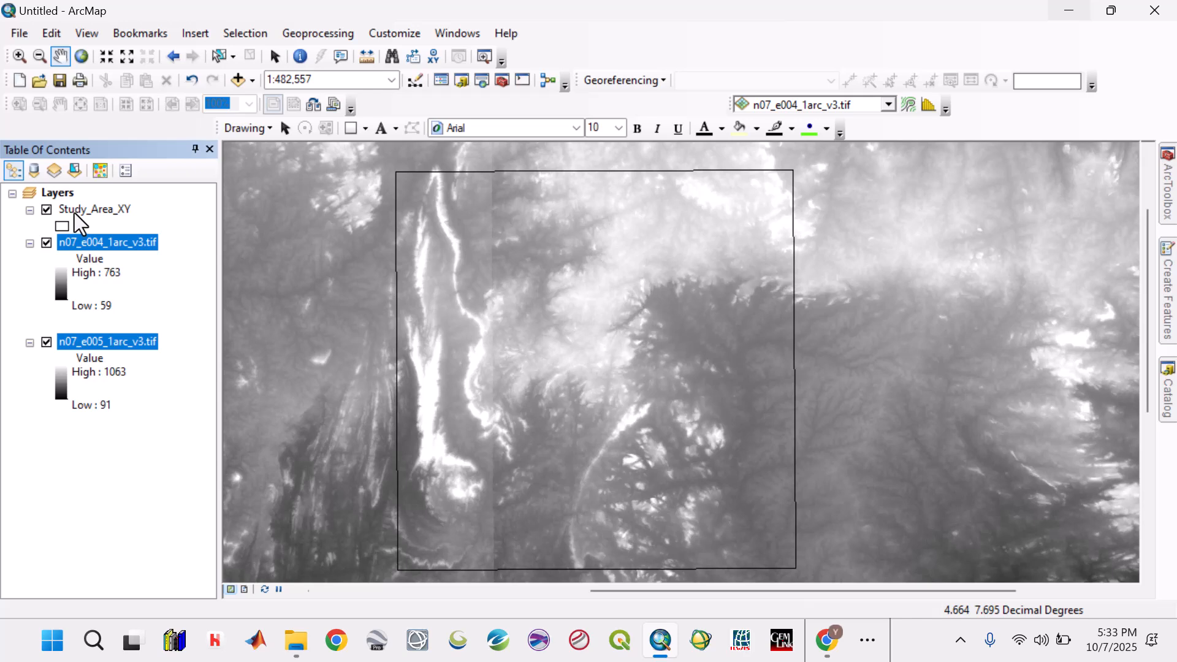
# - Symbolize the Study_Area_XY layer with the ESRI Hollow style, a red outline and an outline width of 2
pyautogui.click(74, 212)
pyautogui.rightClick(75, 212)
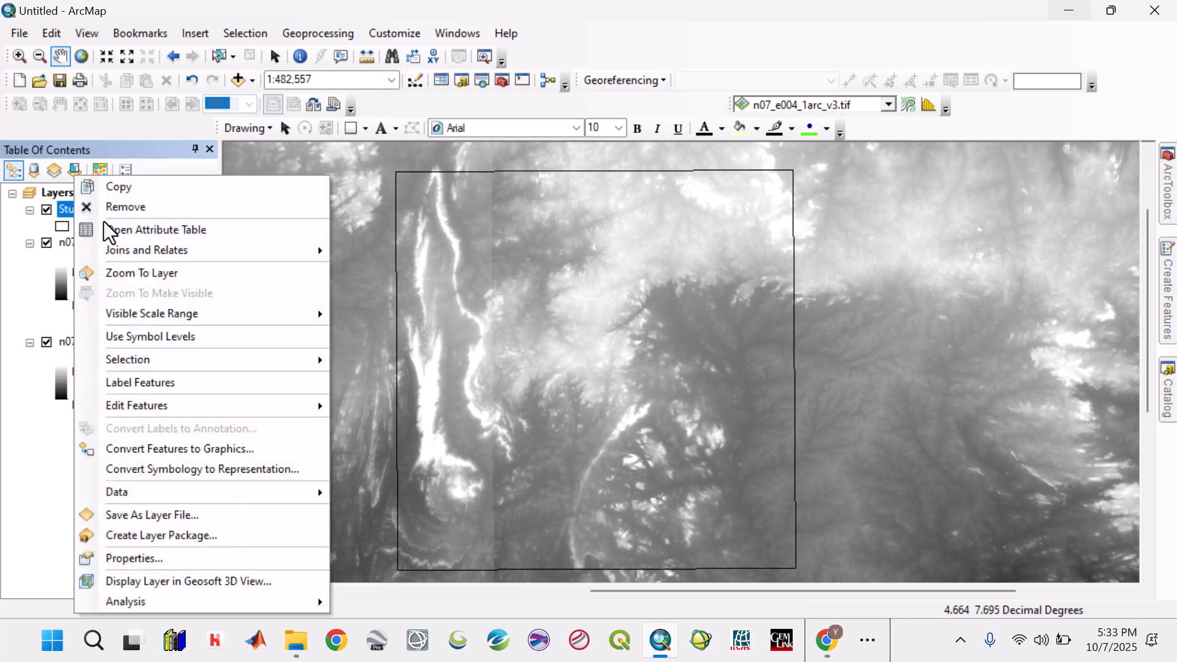
pyautogui.click(132, 267)
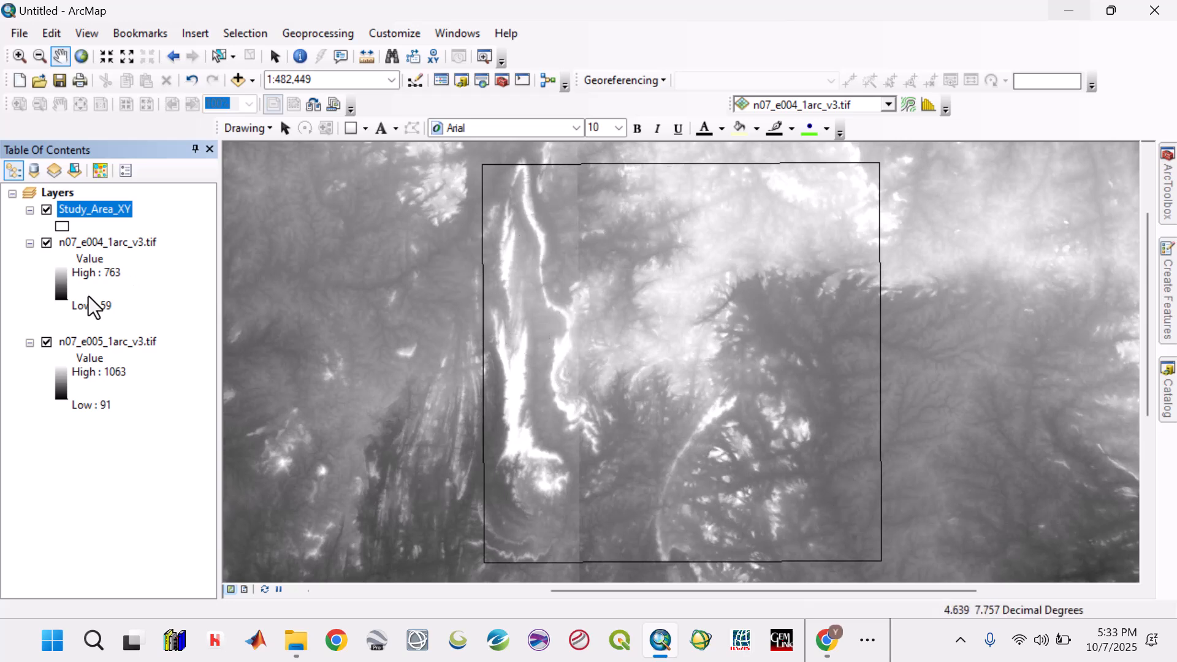
pyautogui.click(65, 225)
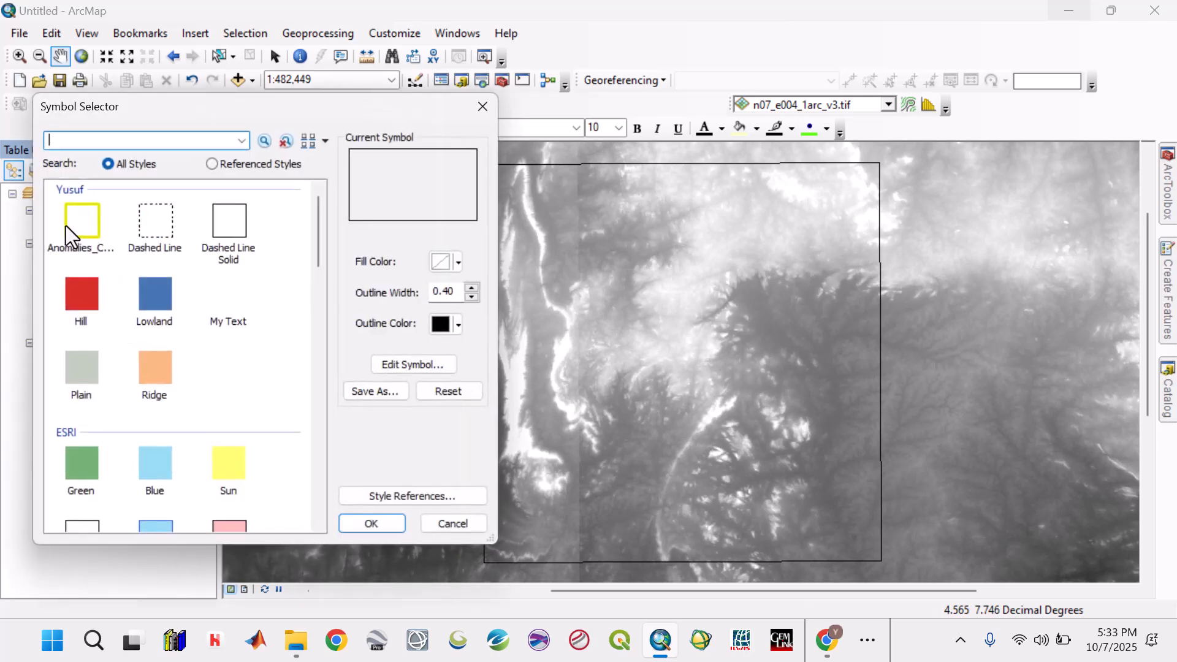
pyautogui.click(455, 263)
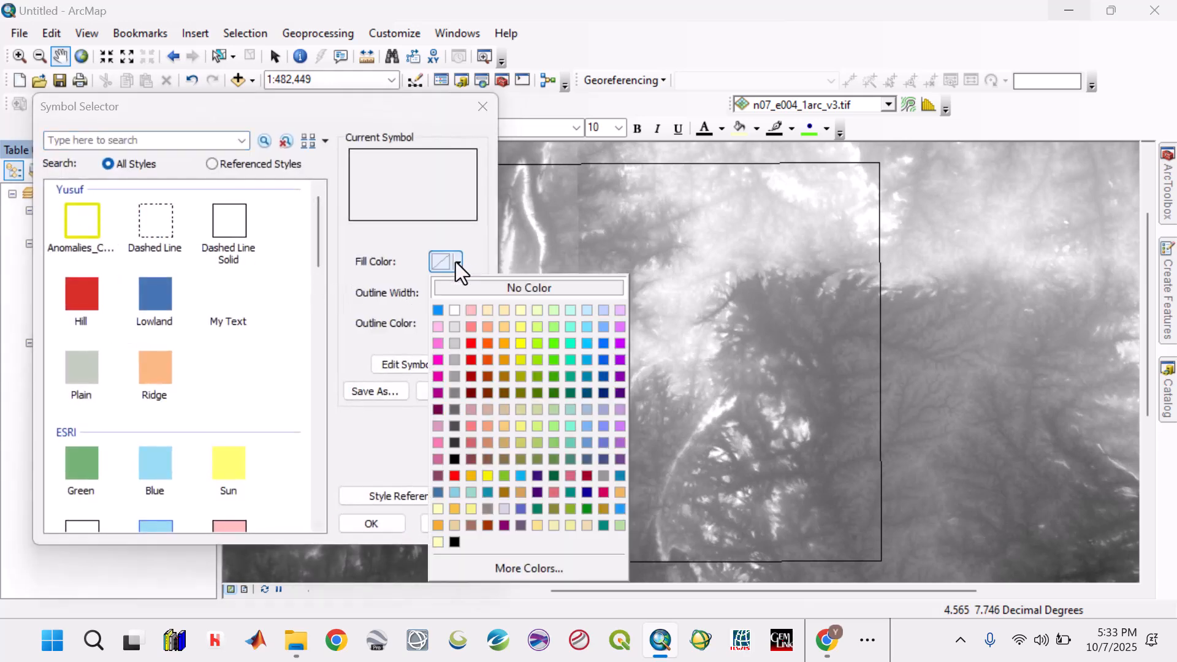
pyautogui.click(470, 343)
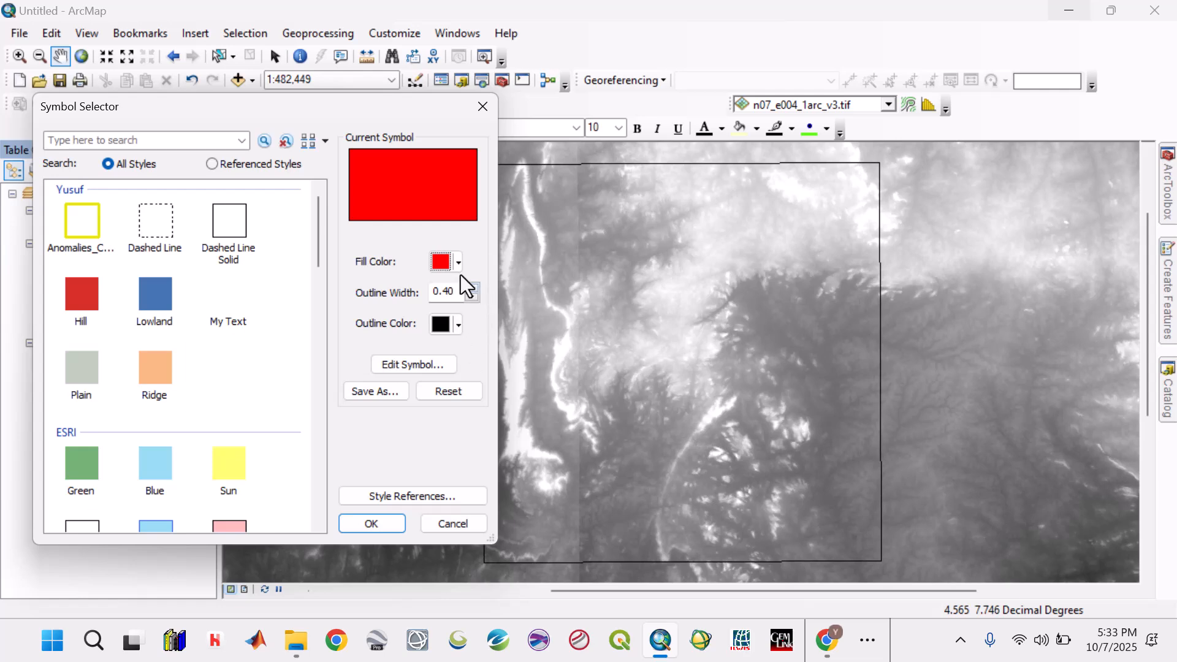
pyautogui.click(98, 528)
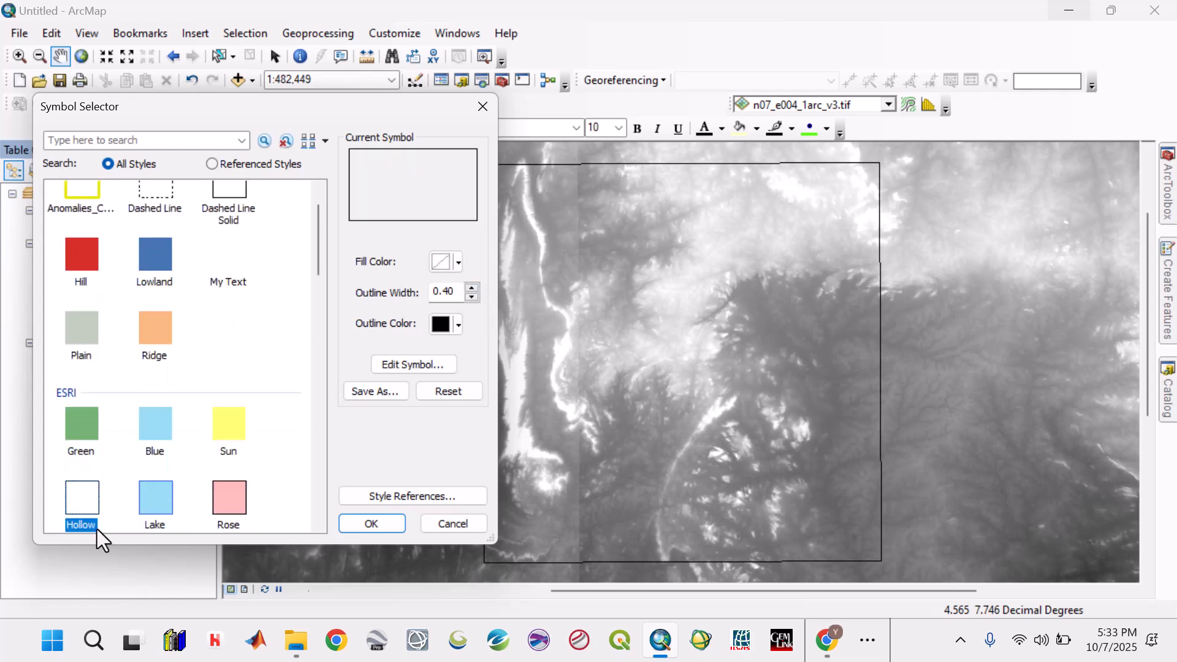
pyautogui.click(460, 325)
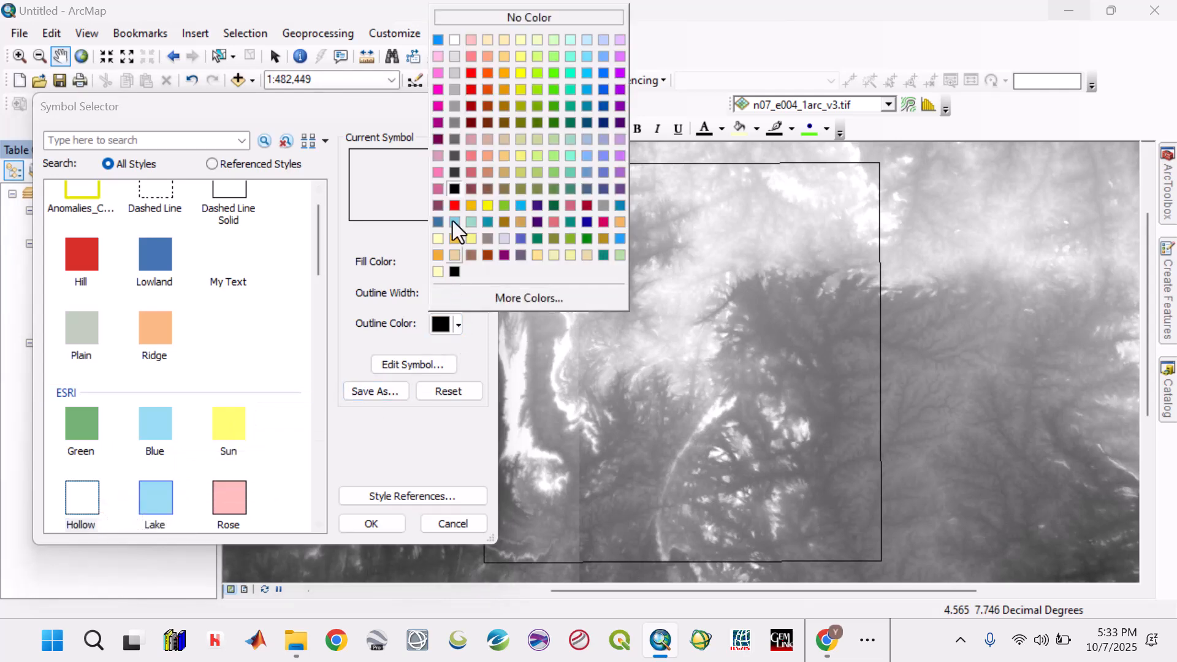
pyautogui.click(472, 73)
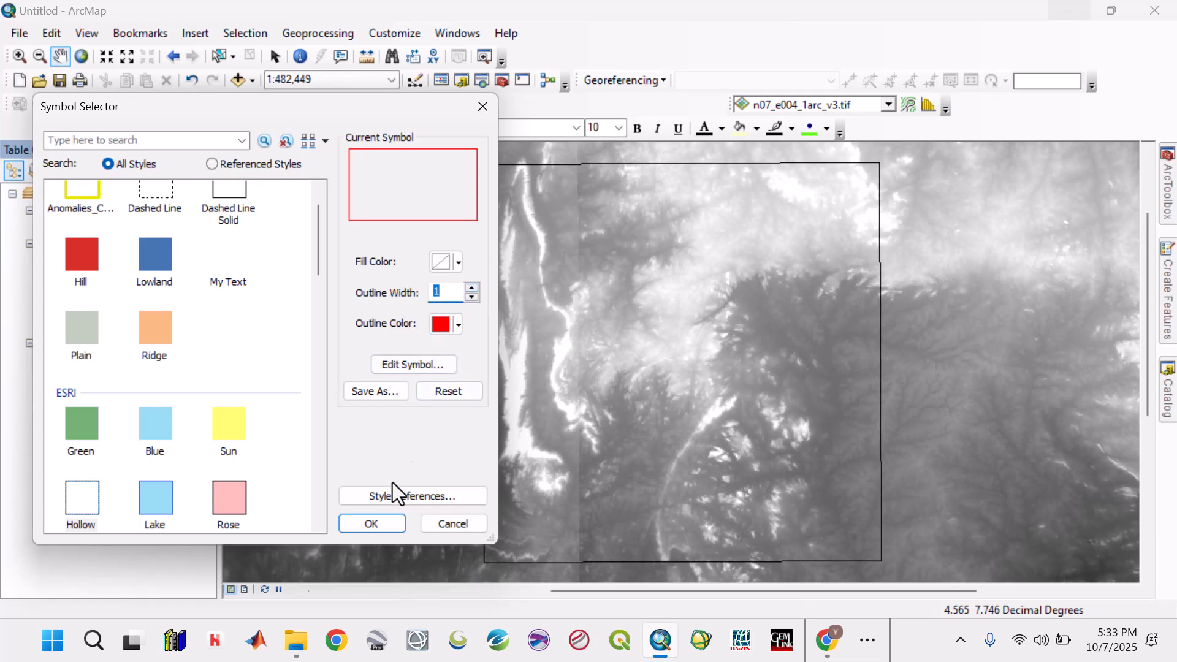
pyautogui.click(472, 287)
pyautogui.click(471, 287)
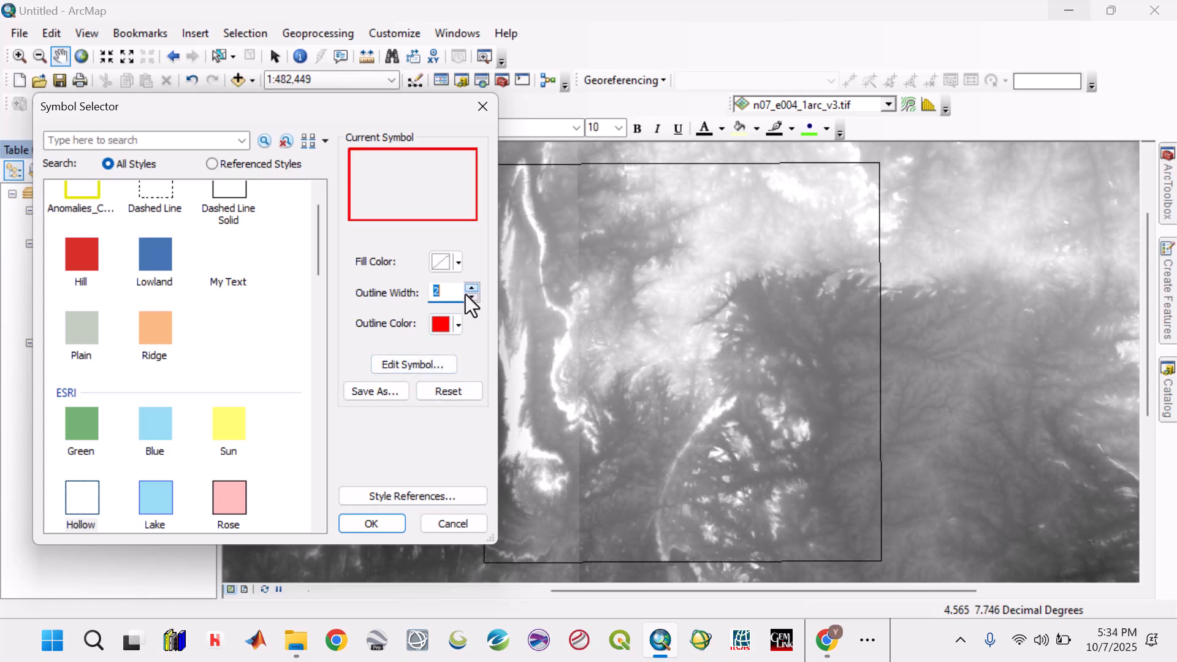
pyautogui.click(371, 524)
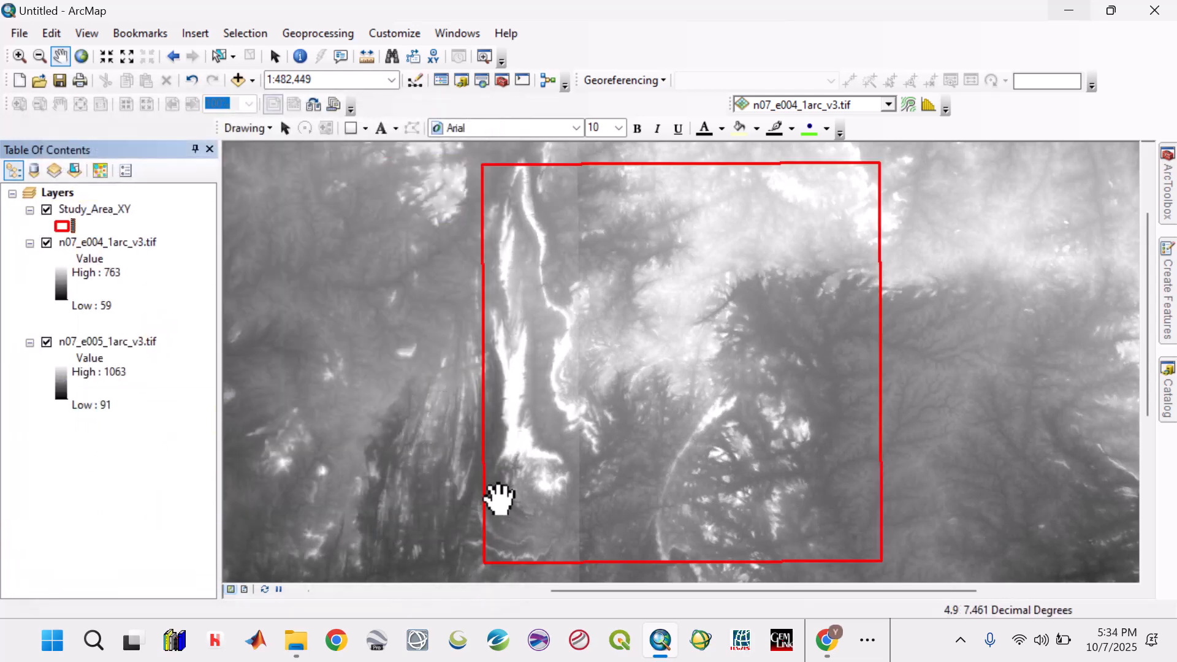
pyautogui.click(130, 248)
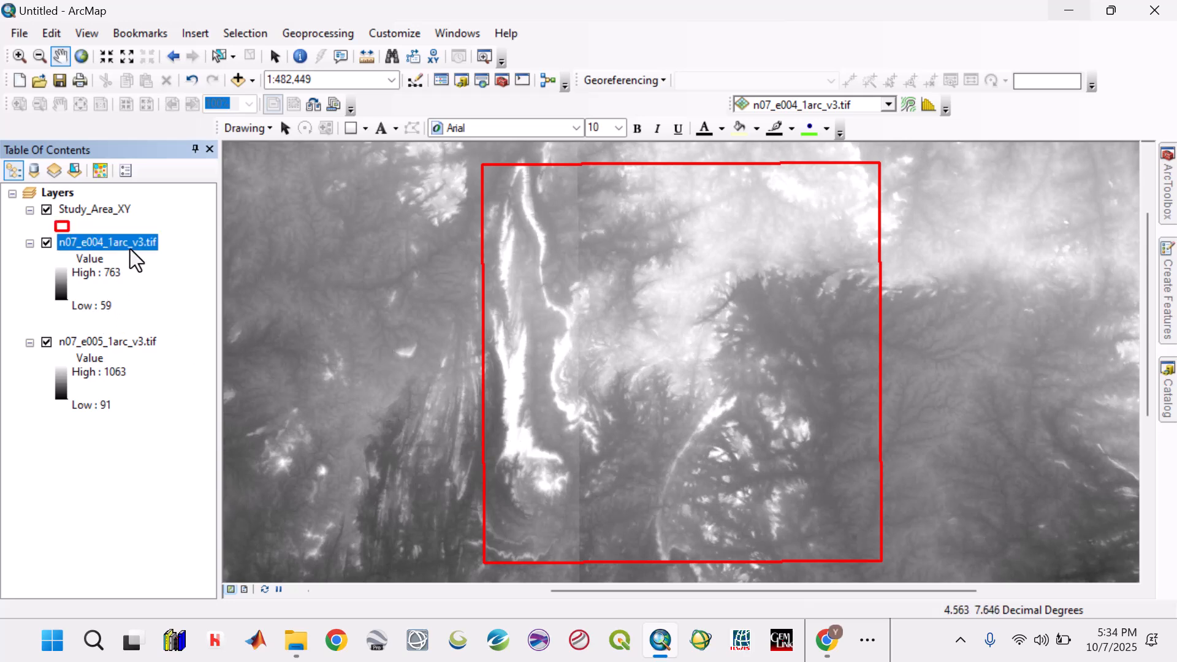
# - Set up Project Raster with n07_e004_1arc_v3.tif as input and WGS 1984 UTM Zone 31N as the output coordinate system
pyautogui.click(28, 210)
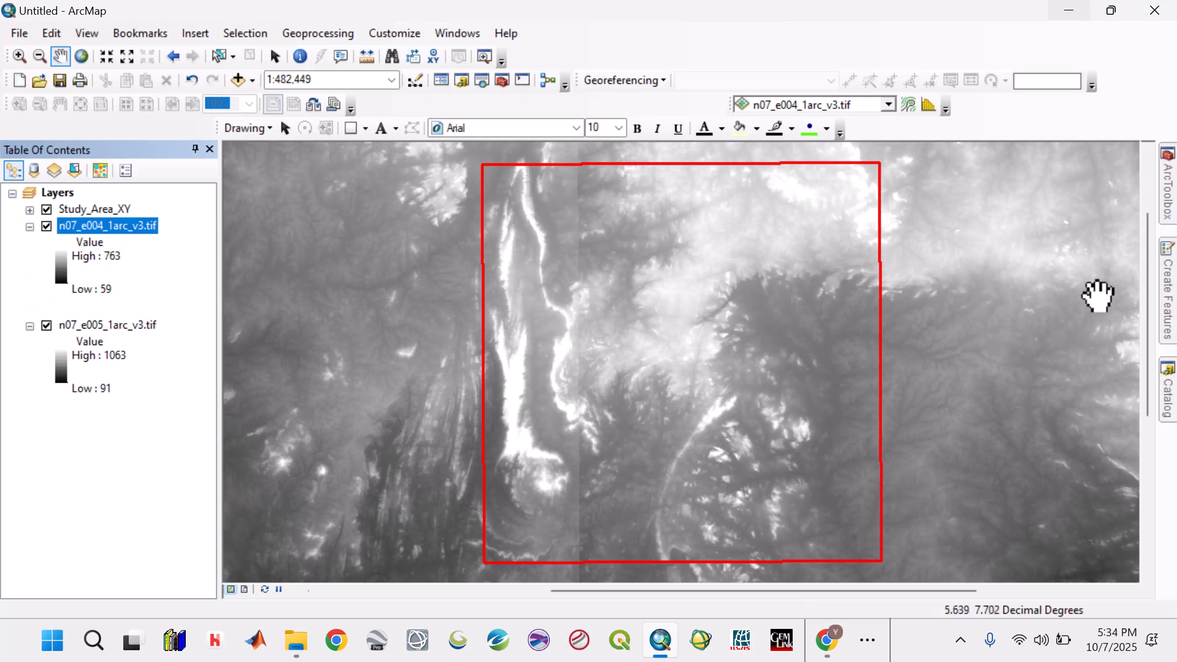
pyautogui.moveTo(1167, 184)
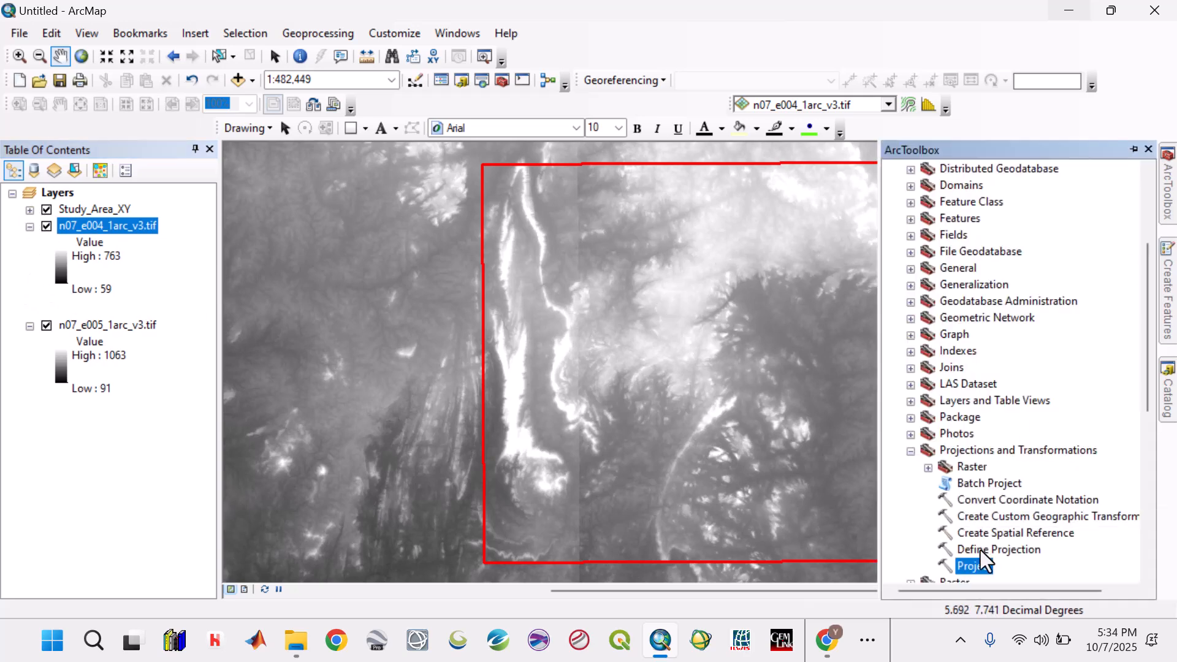
pyautogui.click(928, 468)
pyautogui.scroll(-2, 1011, 527)
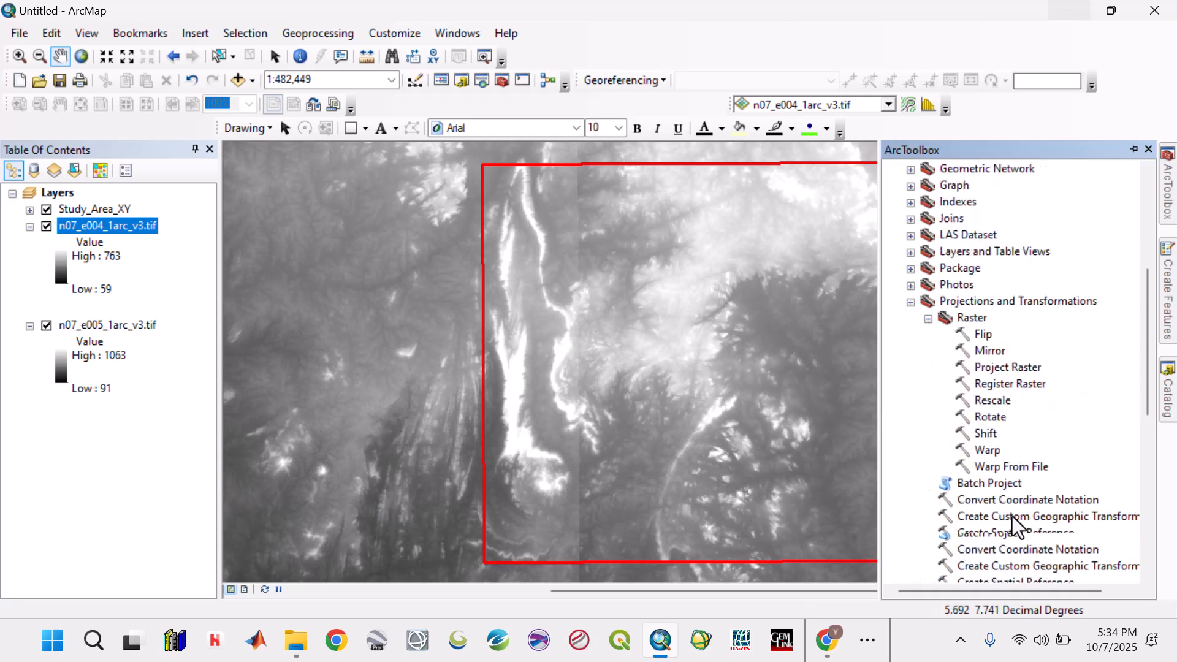
pyautogui.doubleClick(1009, 368)
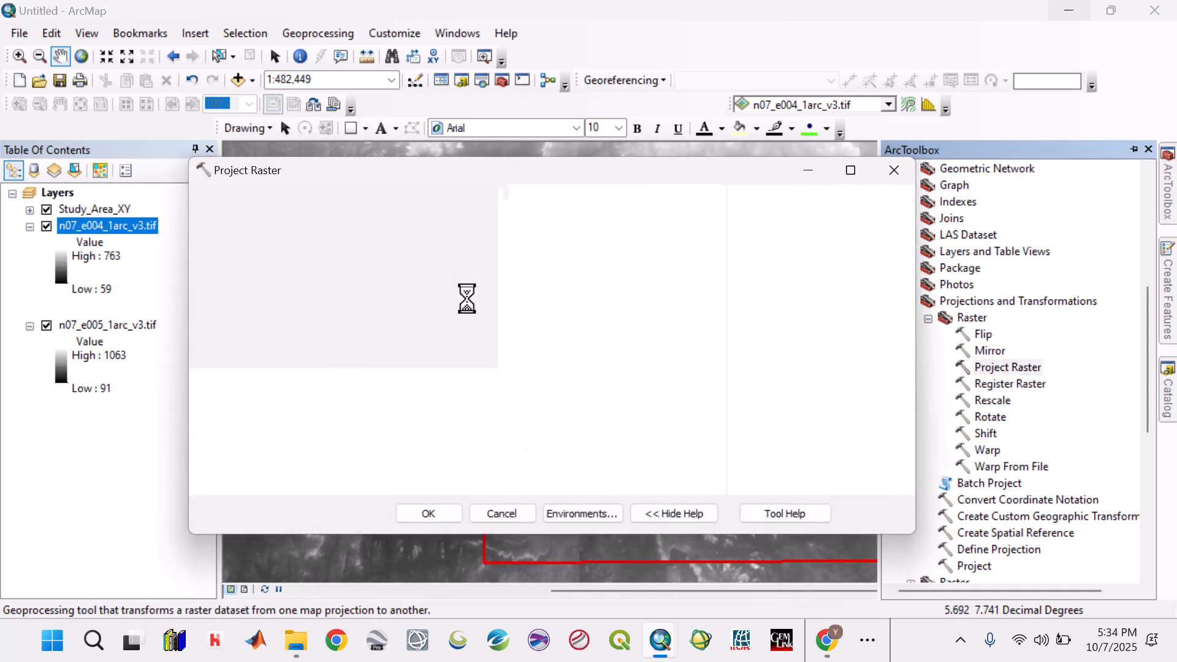
pyautogui.click(658, 222)
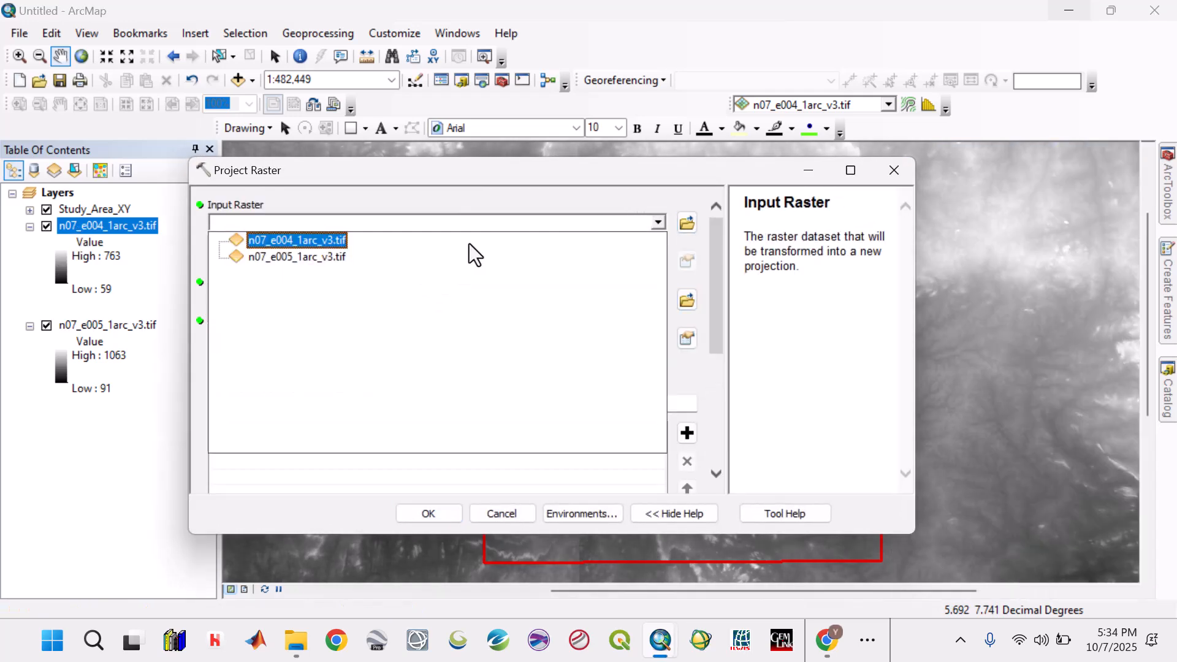
pyautogui.click(290, 241)
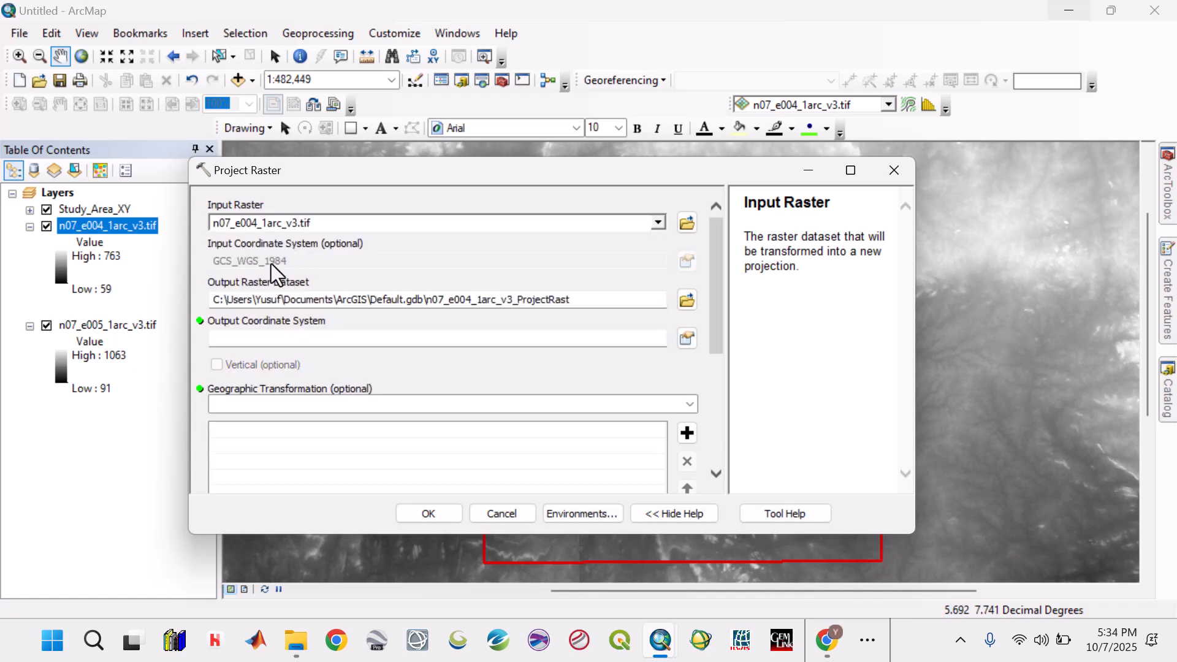
pyautogui.click(687, 339)
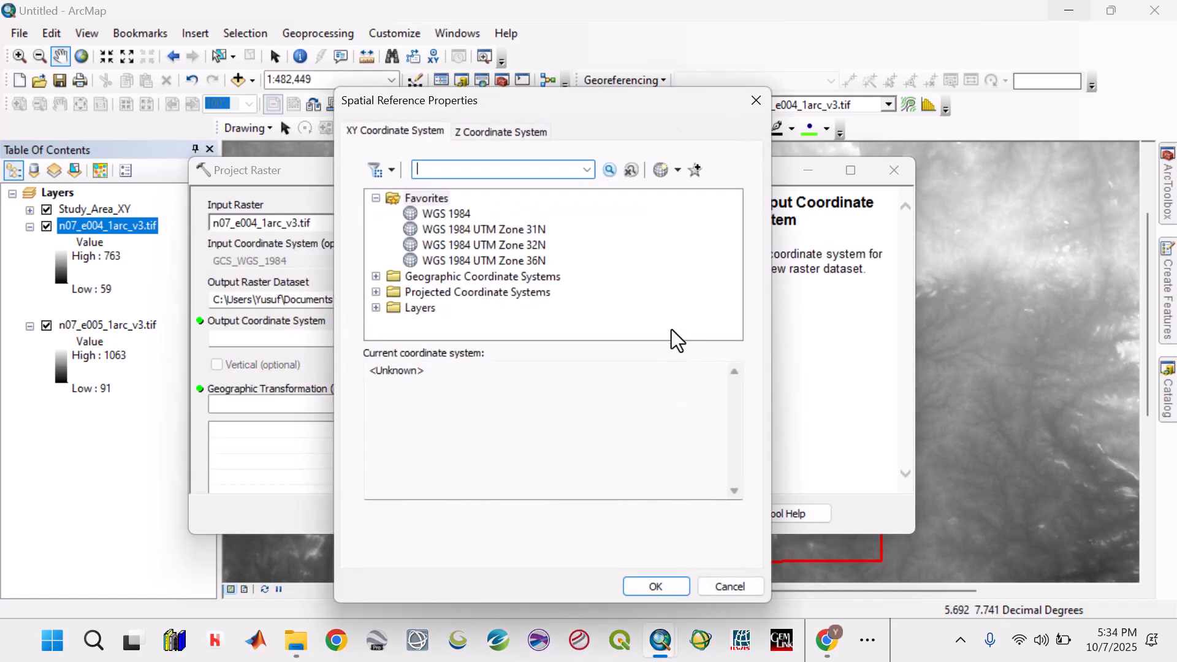
pyautogui.click(527, 233)
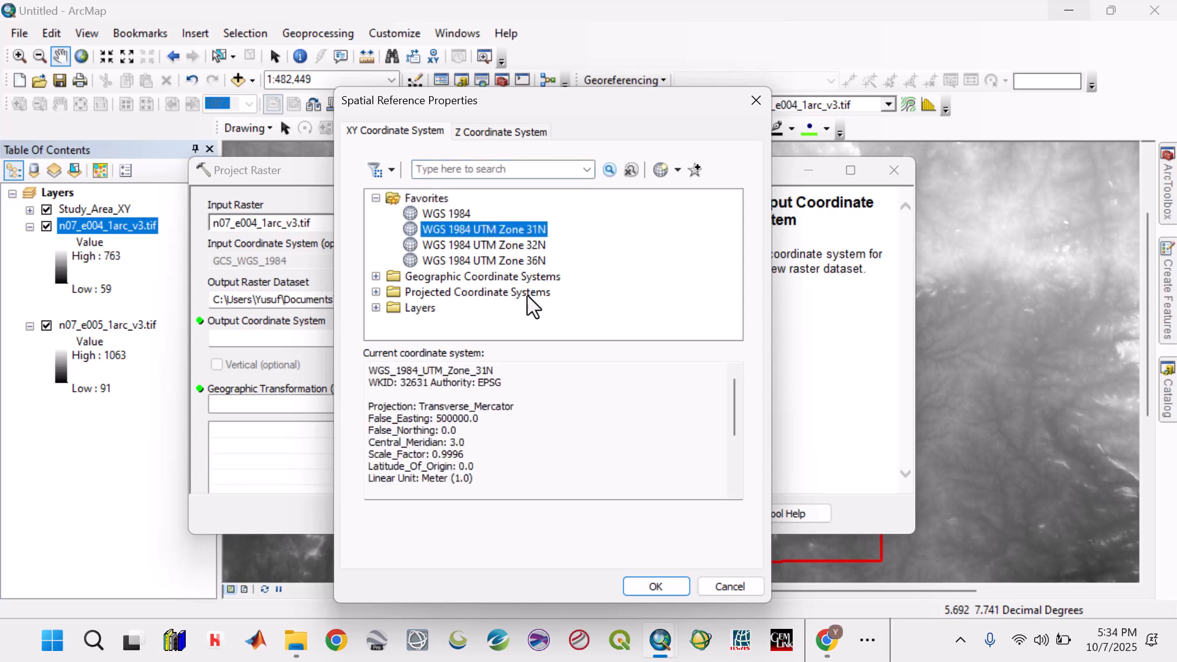
pyautogui.click(639, 587)
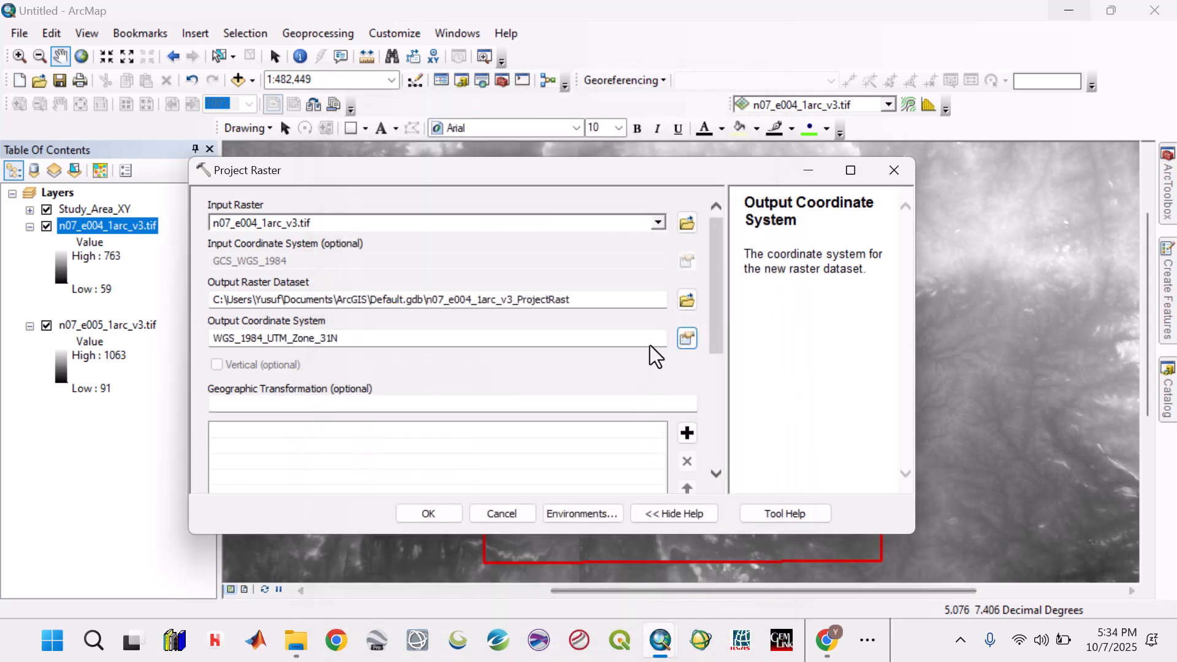
# - Set the output raster to 7_41.tif in the EKITI 2 > DEM folder and run the projection
pyautogui.click(687, 301)
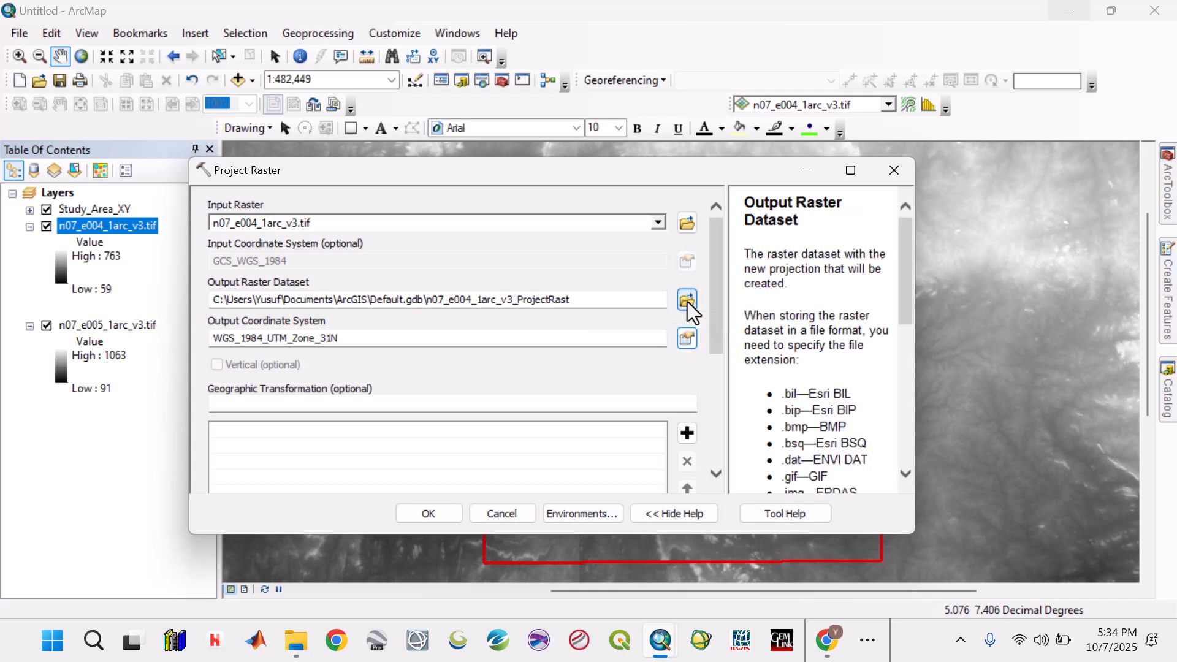
pyautogui.click(577, 235)
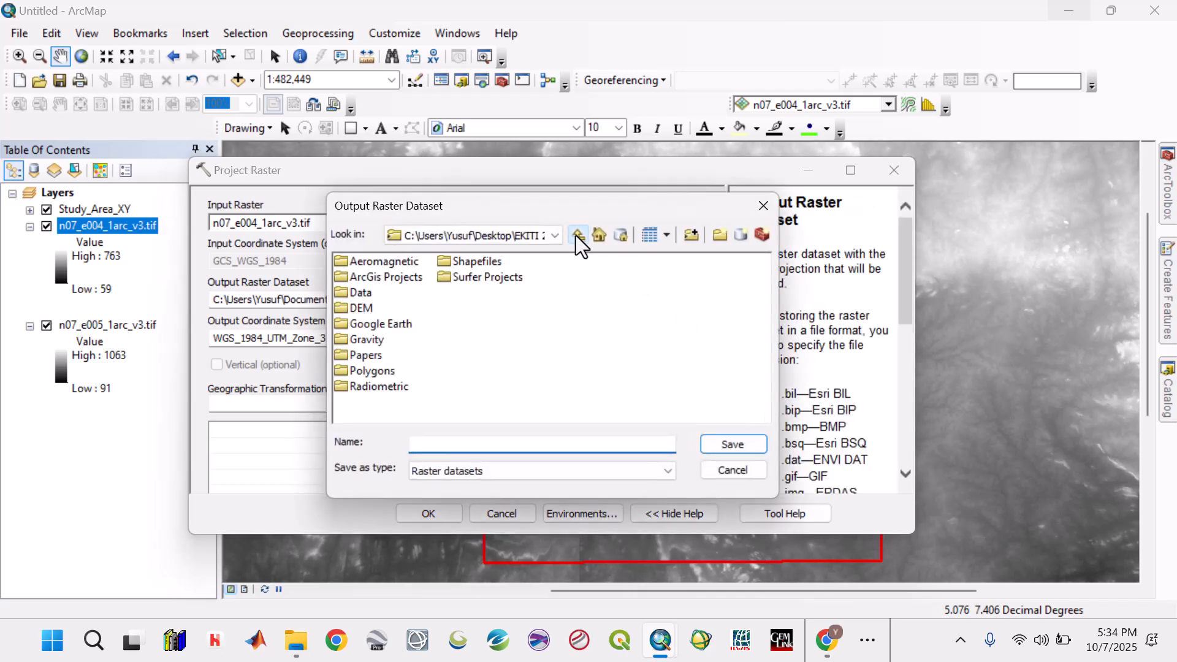
pyautogui.doubleClick(361, 308)
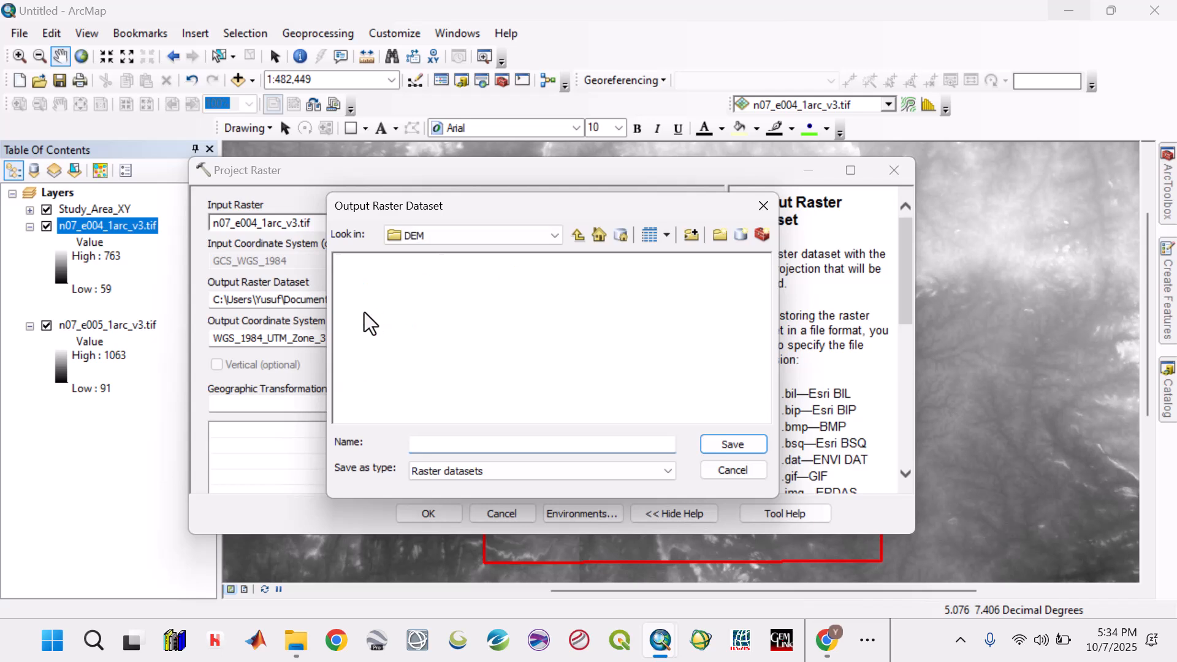
pyautogui.click(431, 446)
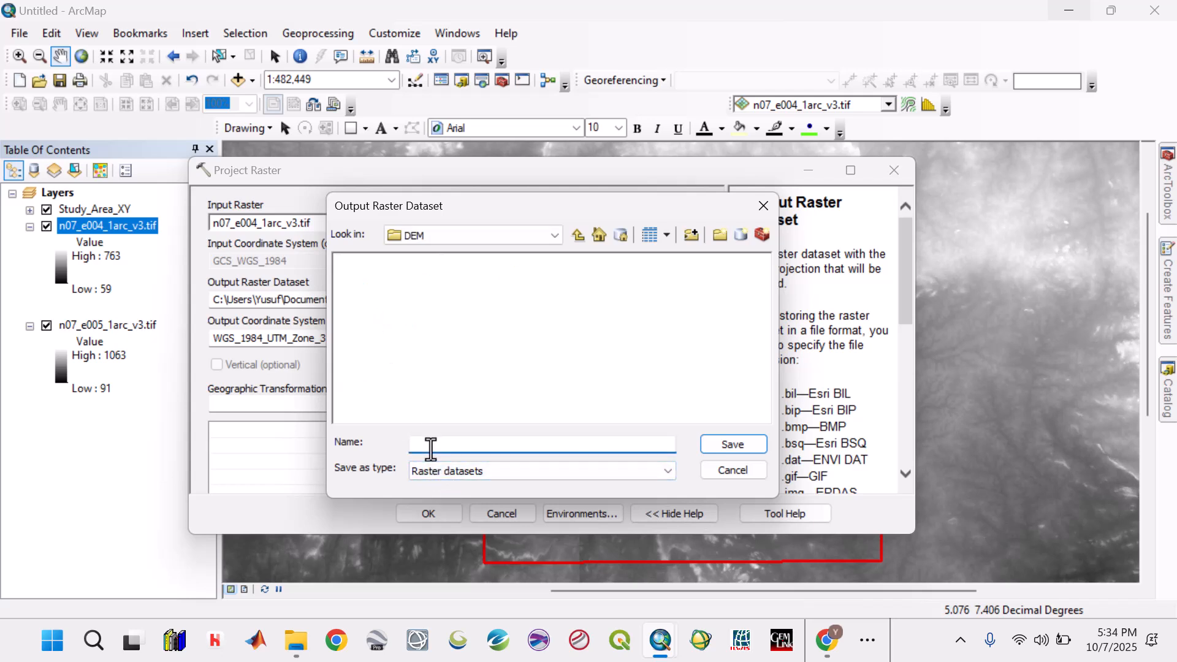
pyautogui.write('7')
pyautogui.write('_3')
pyautogui.write('1')
pyautogui.write('.')
pyautogui.write('tif')
pyautogui.click(759, 441)
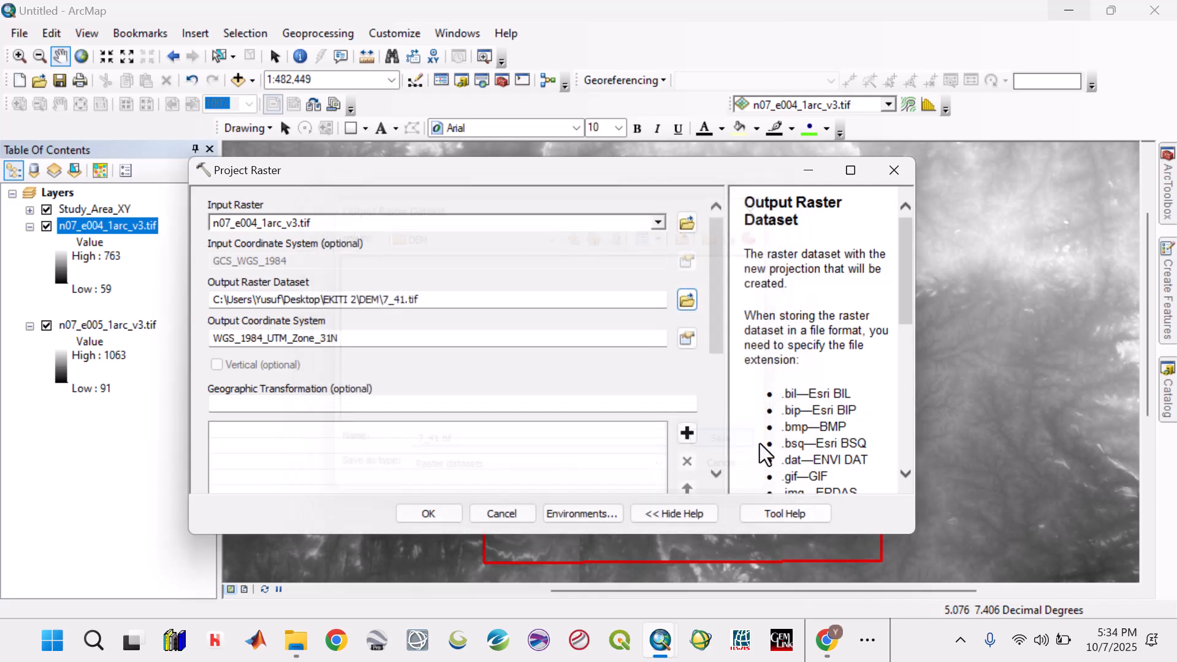
pyautogui.click(429, 509)
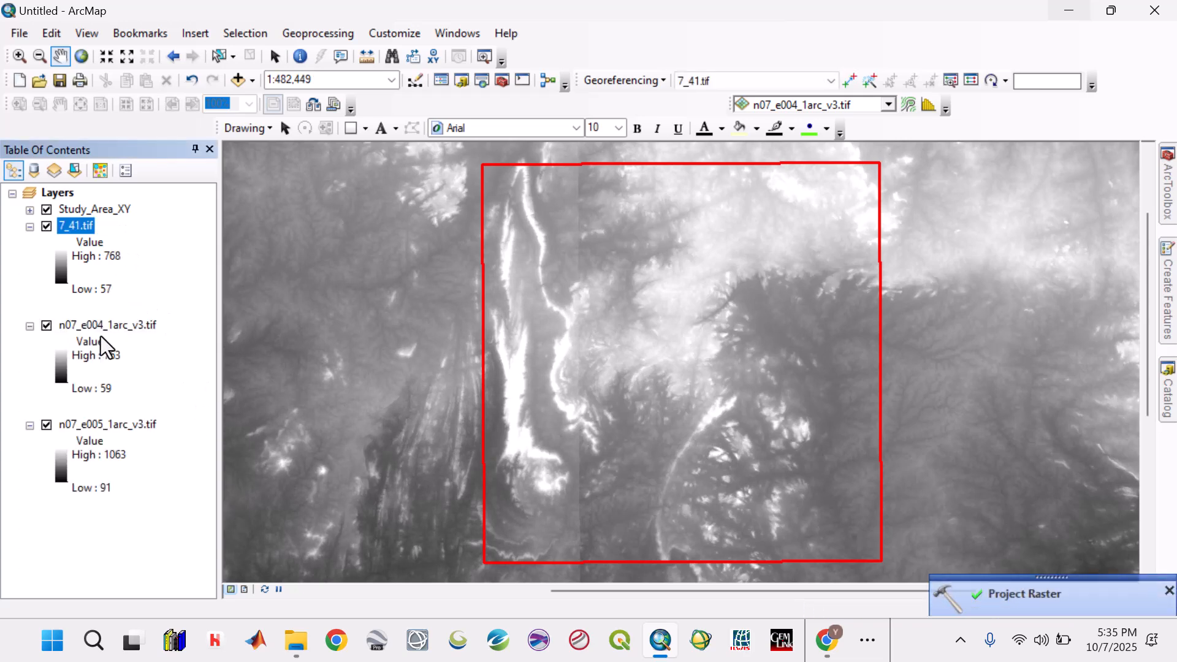
# - Remove the unprojected n07_e004_1arc_v3.tif layer from the map
pyautogui.click(98, 329)
pyautogui.rightClick(98, 330)
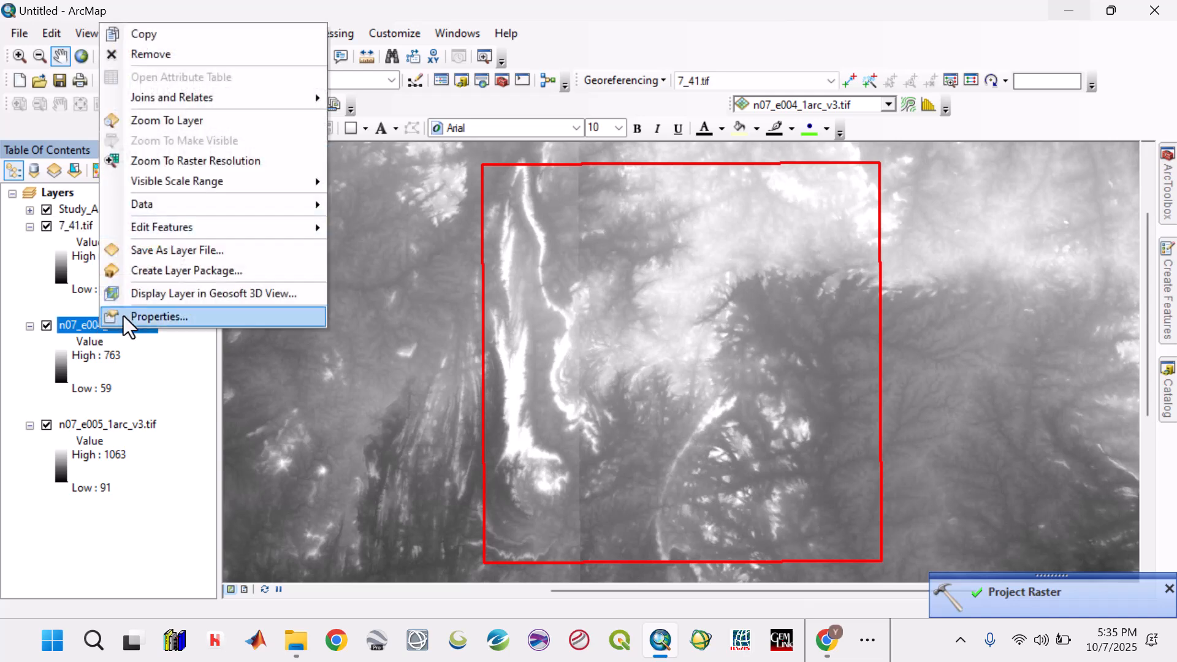
pyautogui.click(159, 58)
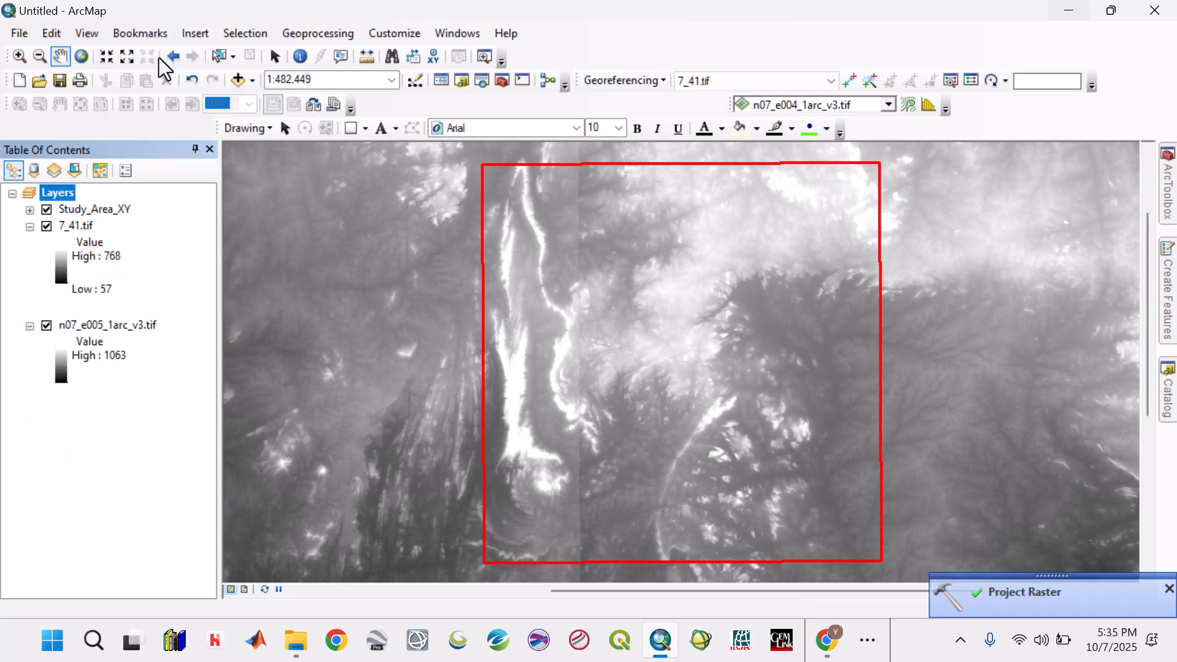
# - Check the cell size and XY coordinate system of 7_41.tif in its layer source properties
pyautogui.rightClick(84, 226)
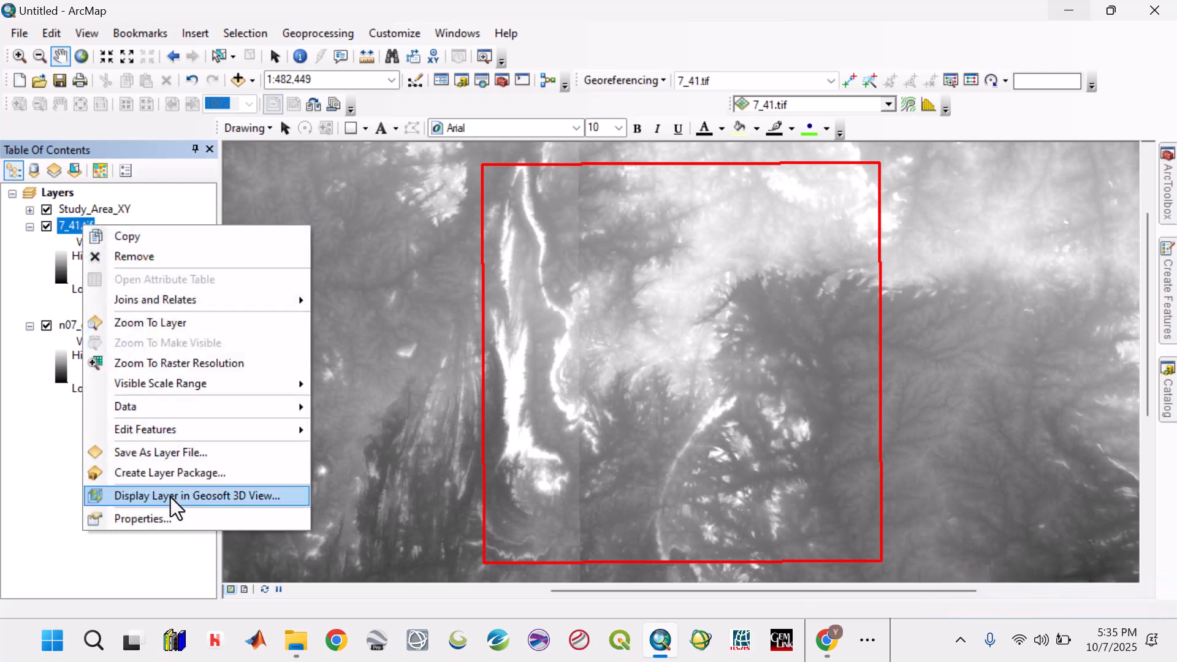
pyautogui.click(170, 512)
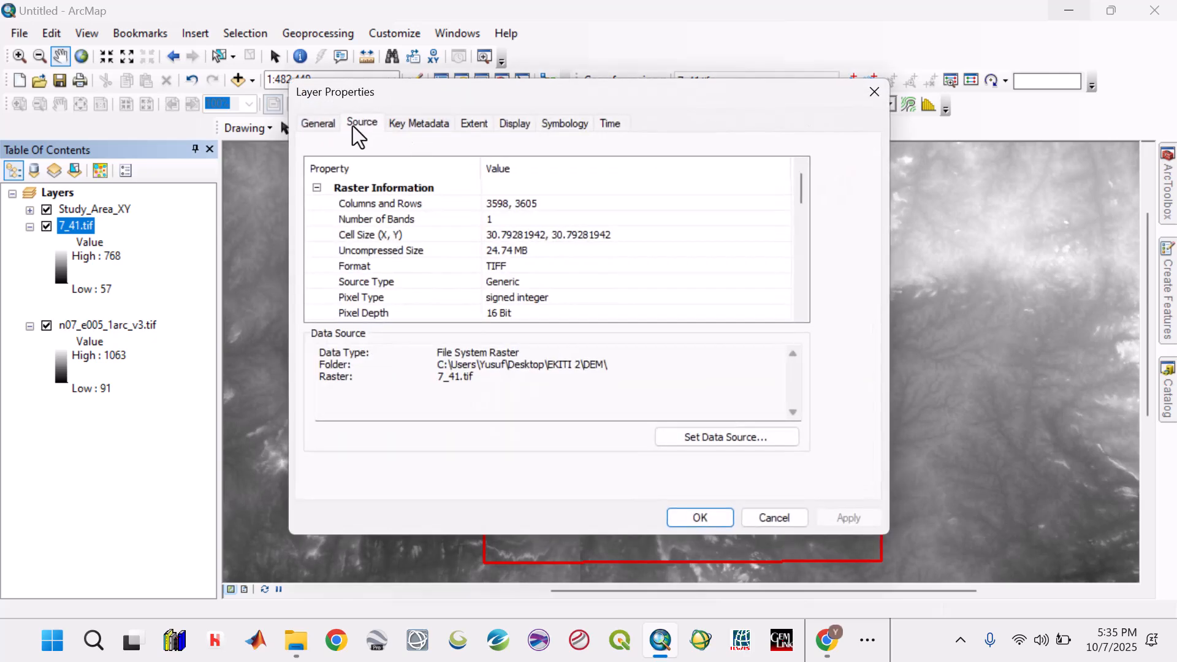
pyautogui.click(506, 234)
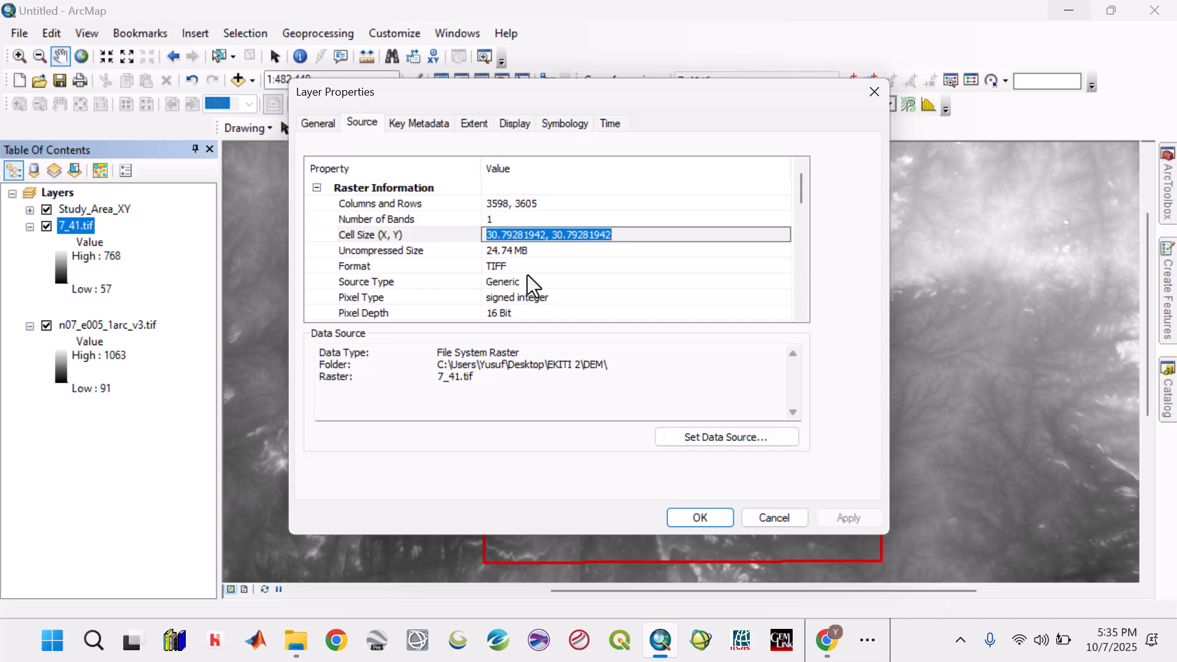
pyautogui.scroll(-5, 527, 275)
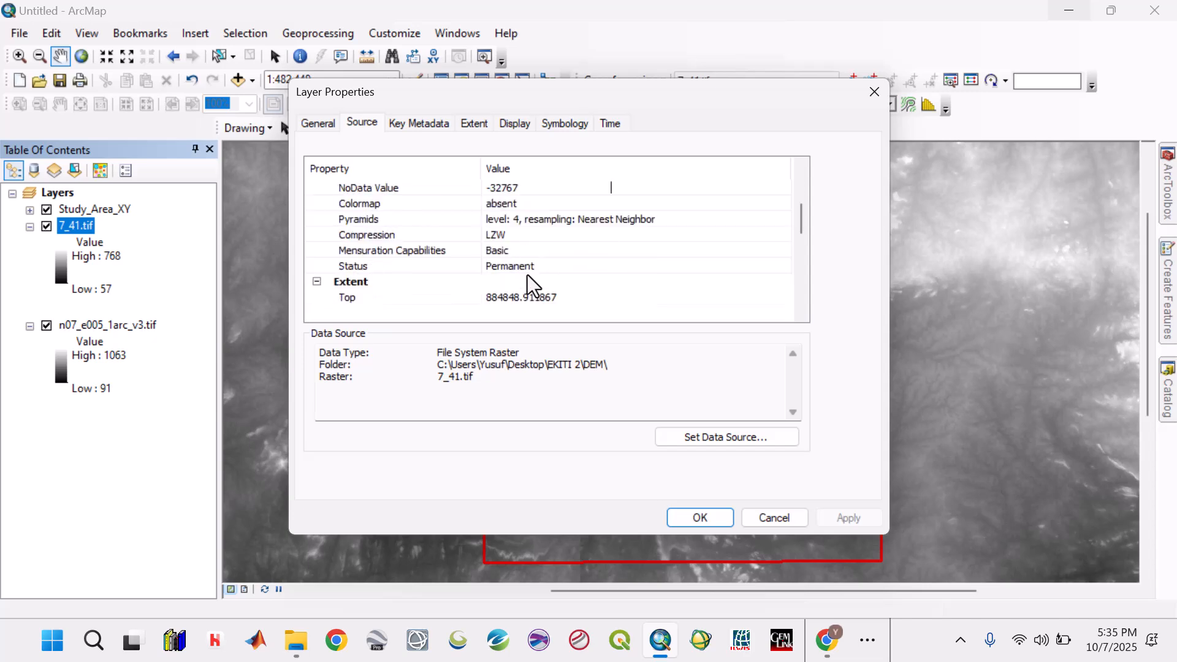
pyautogui.click(789, 523)
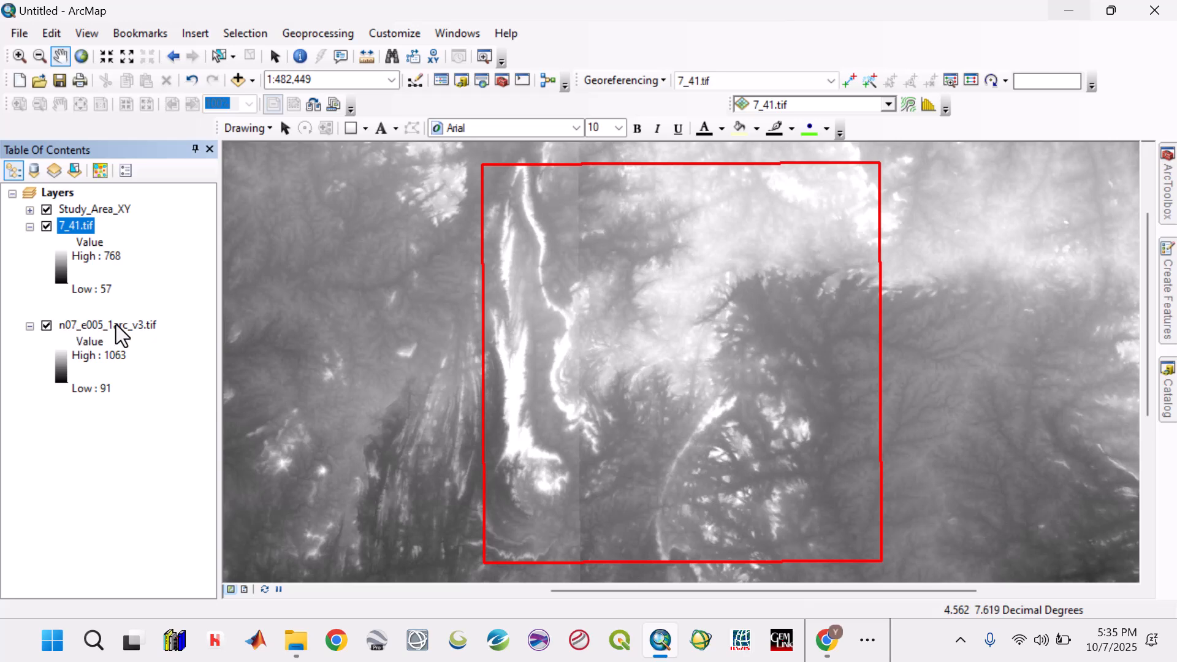
# - Set up Project Raster with n07_e005_1arc_v3.tif as input and WGS 1984 UTM Zone 31N as the output coordinate system
pyautogui.click(1167, 190)
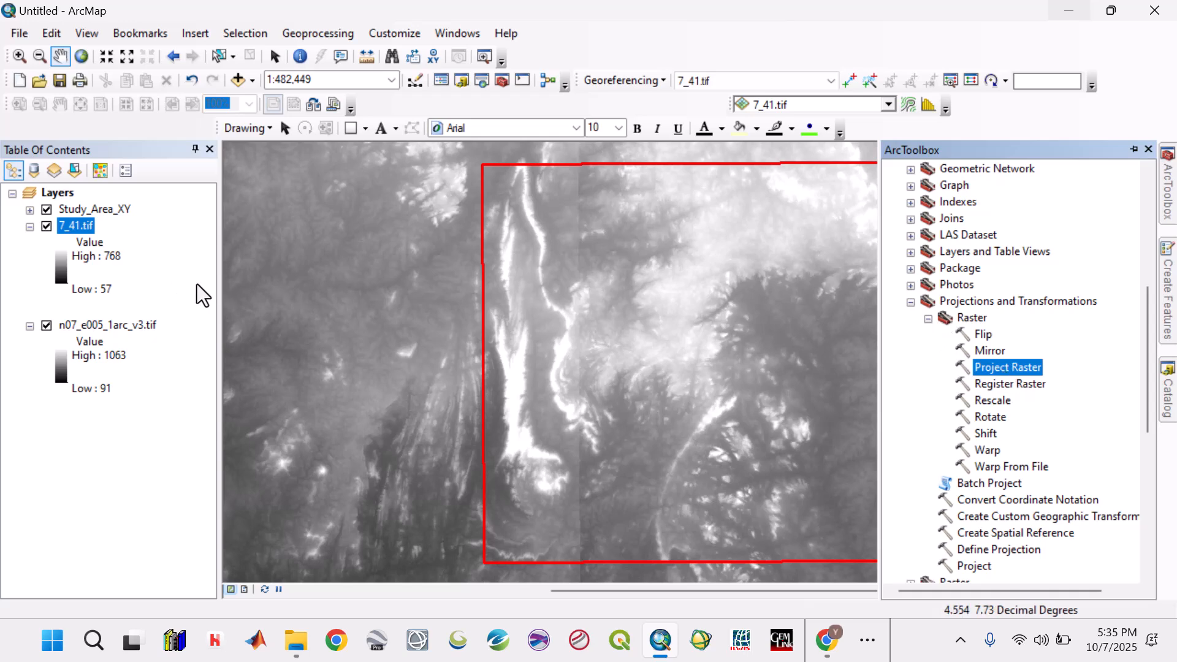
pyautogui.click(965, 322)
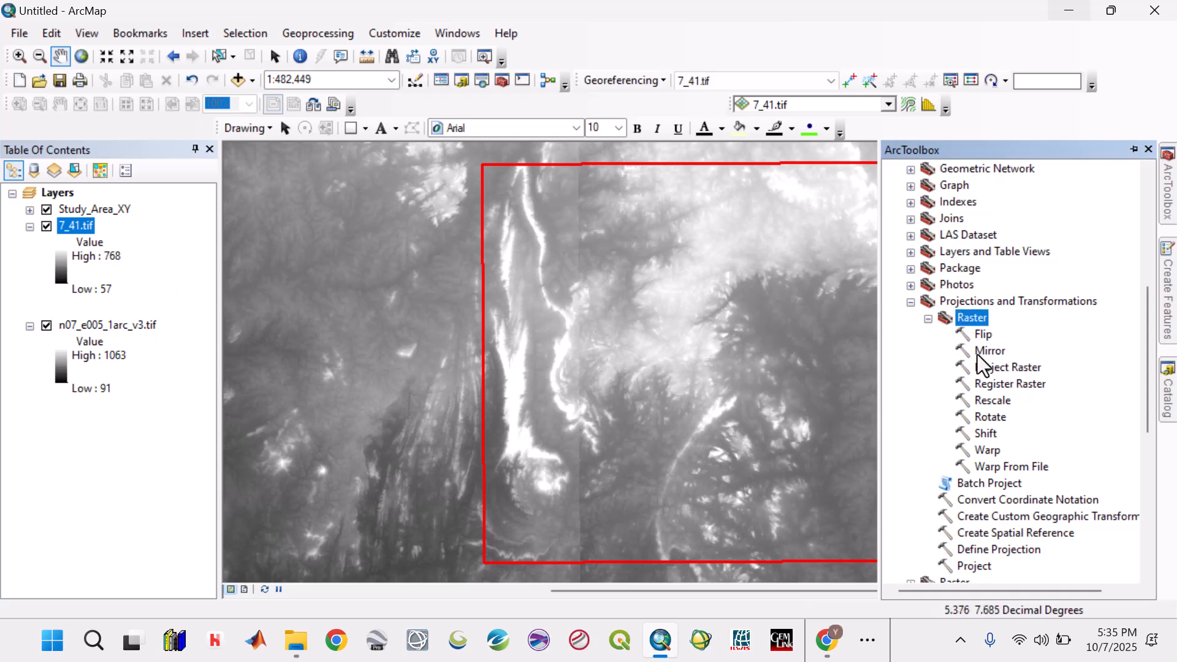
pyautogui.doubleClick(983, 372)
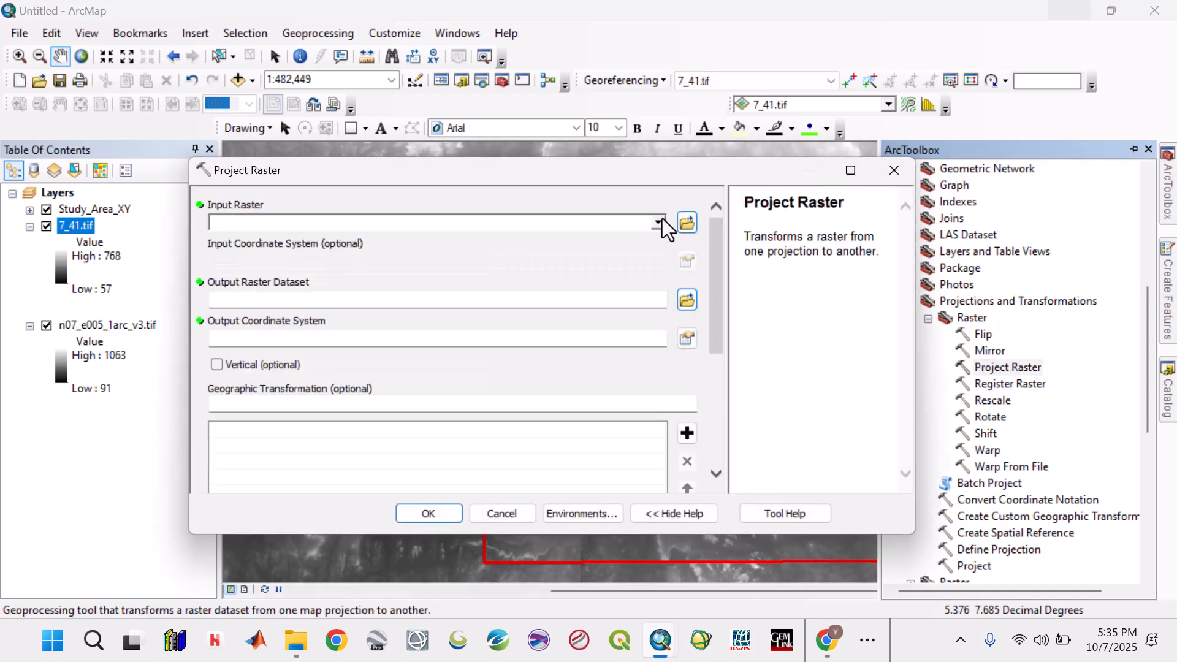
pyautogui.click(659, 222)
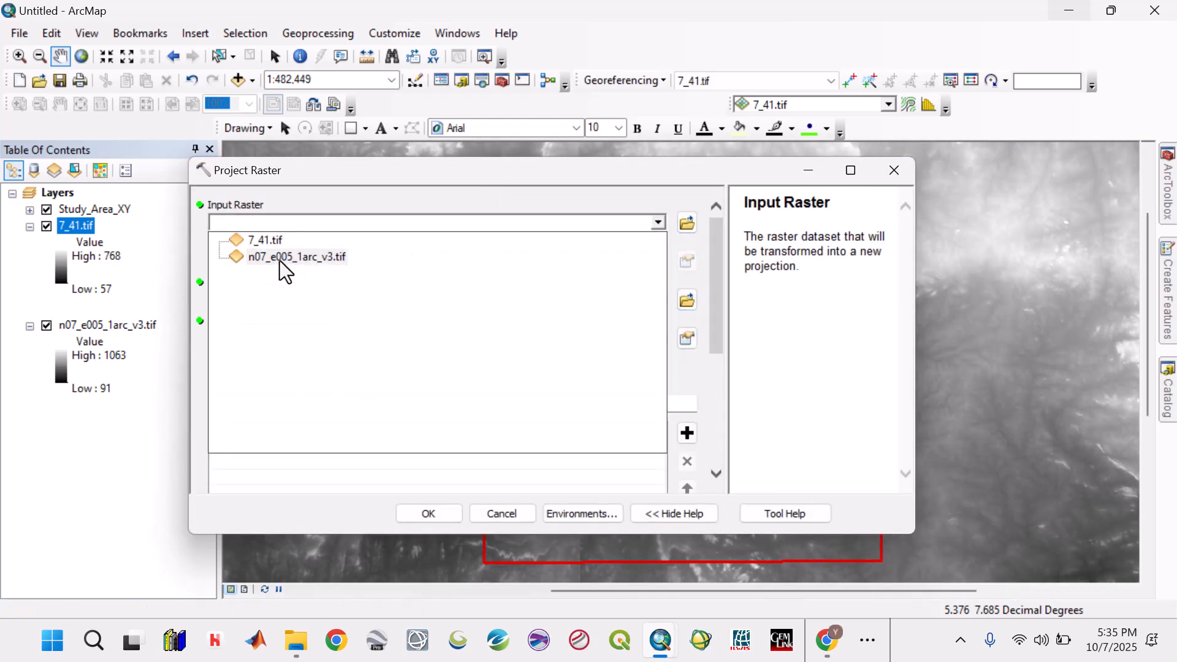
pyautogui.click(278, 260)
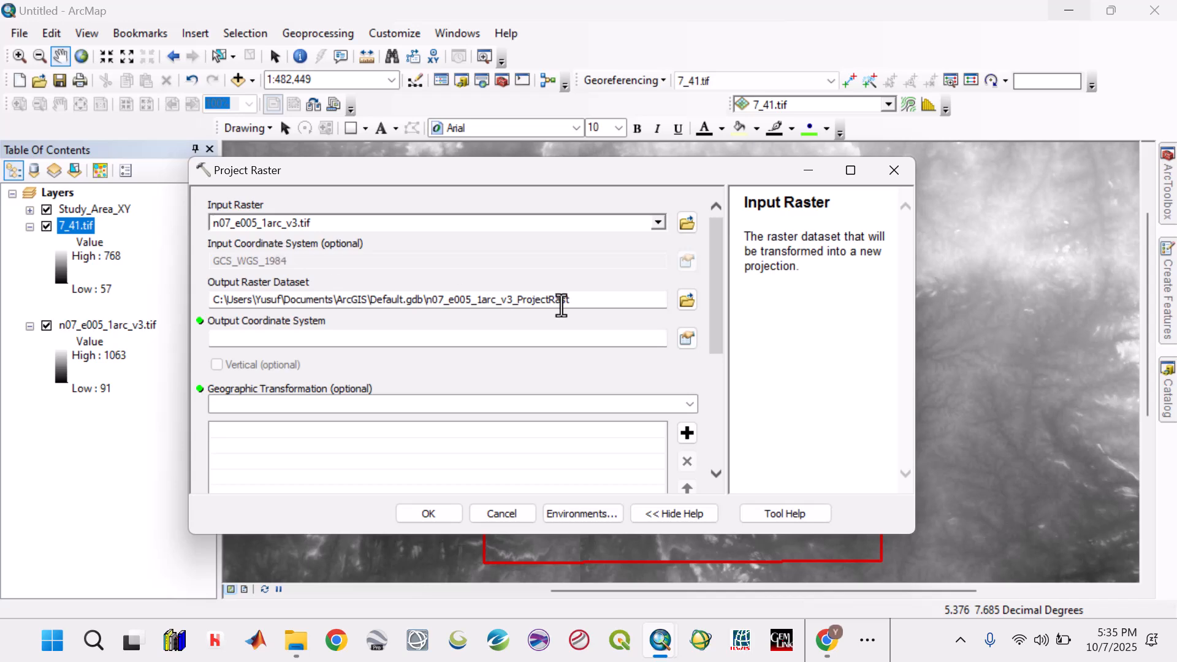
pyautogui.click(686, 338)
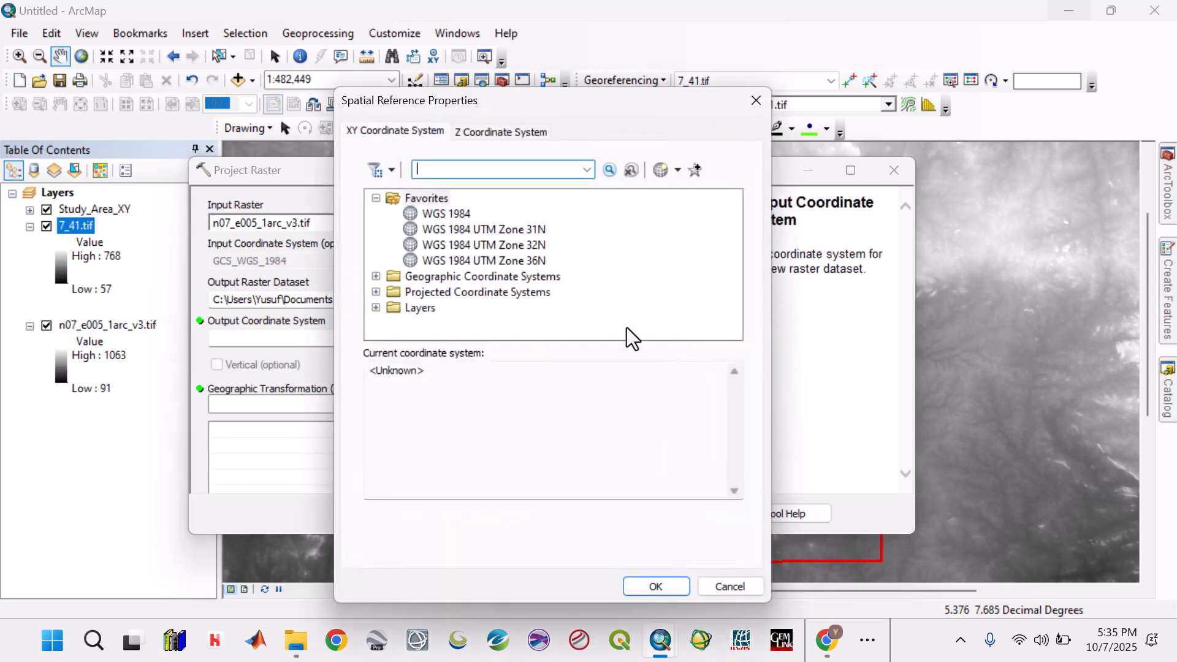
pyautogui.click(534, 233)
pyautogui.click(644, 585)
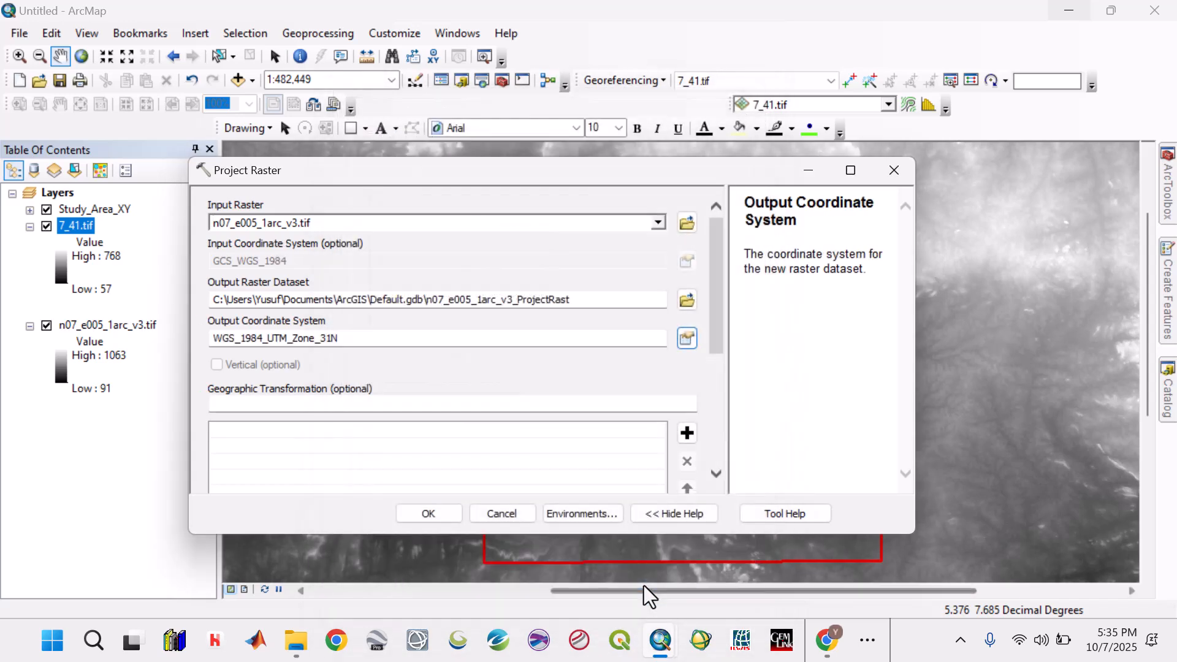
# - Name the output raster 7_51.tif in the DEM folder, adapting the existing 7_41.tif name, and run the projection
pyautogui.click(690, 306)
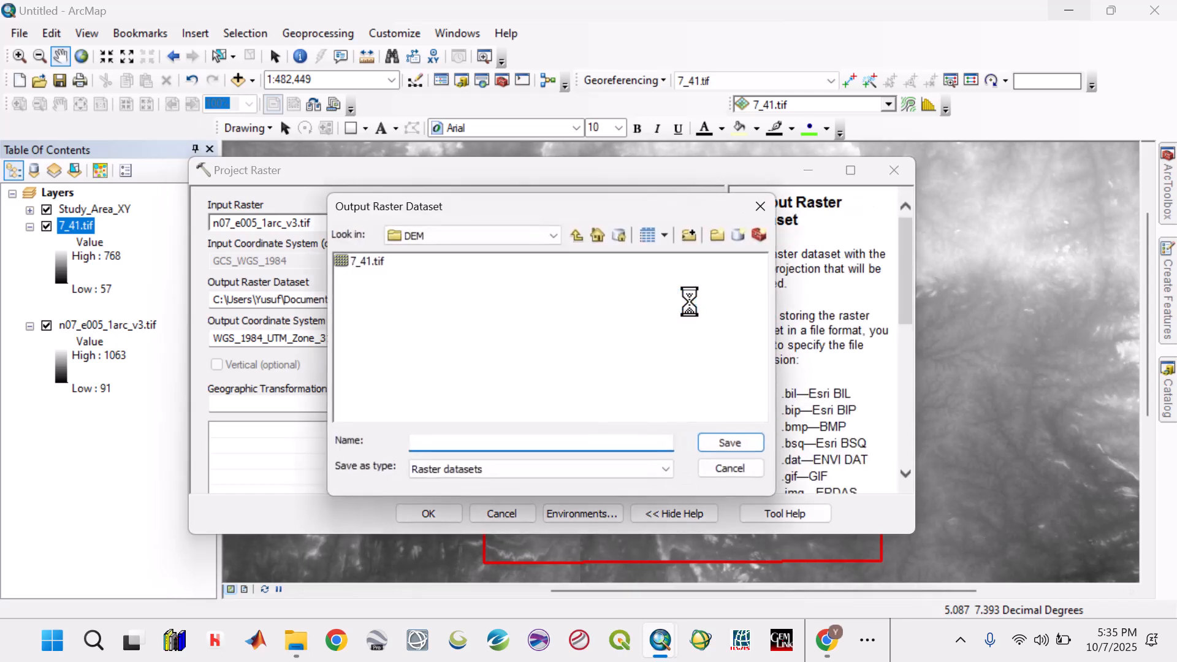
pyautogui.click(375, 262)
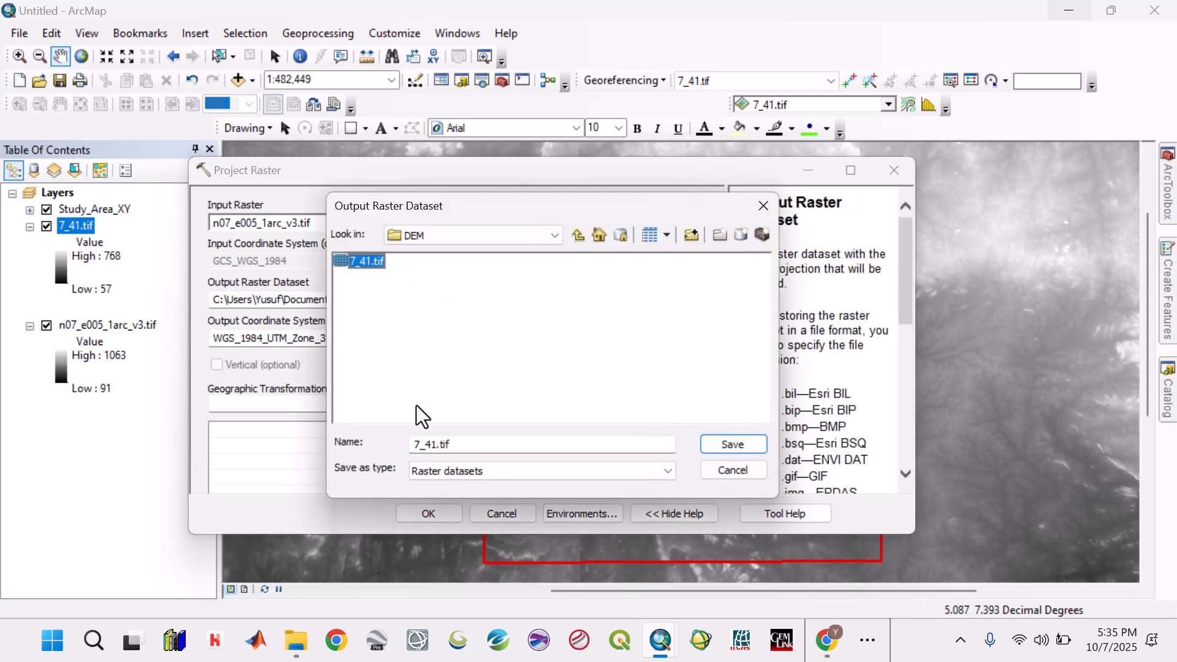
pyautogui.click(432, 443)
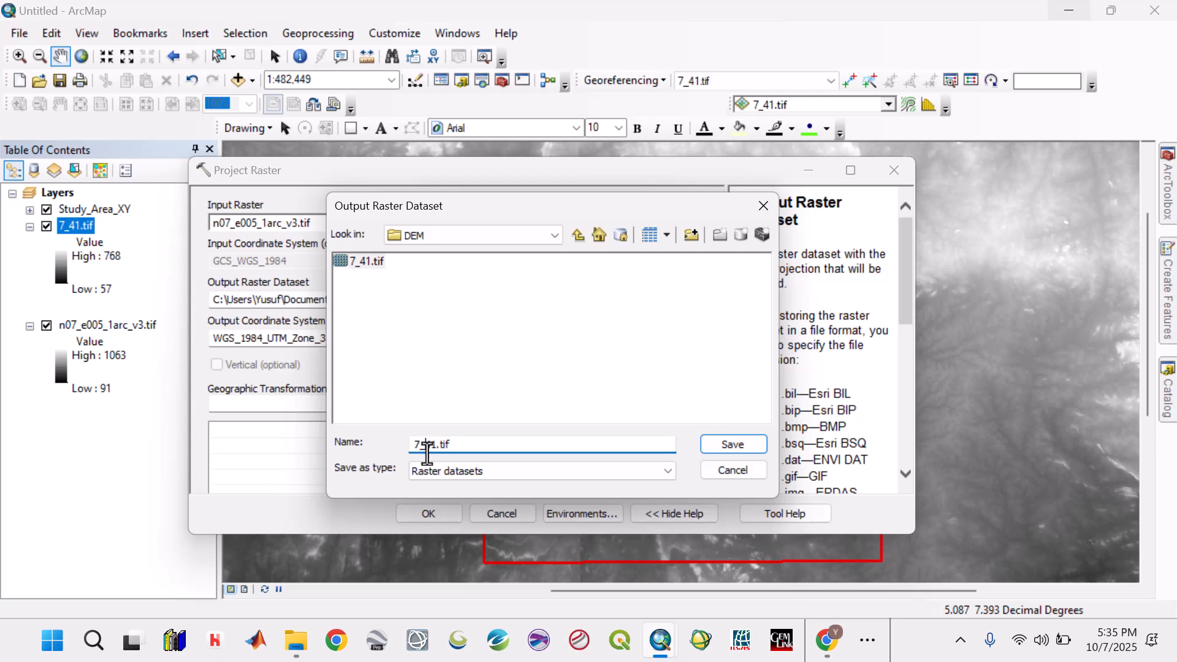
pyautogui.press('BackSpace')
pyautogui.write('5')
pyautogui.click(732, 444)
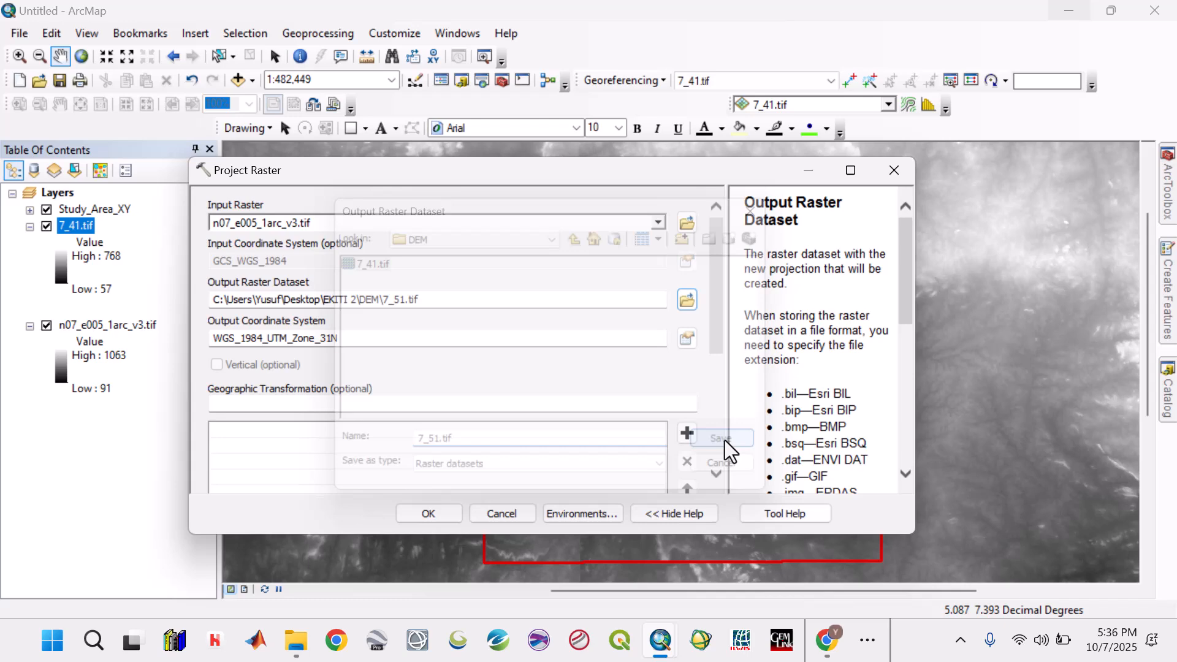
pyautogui.click(432, 512)
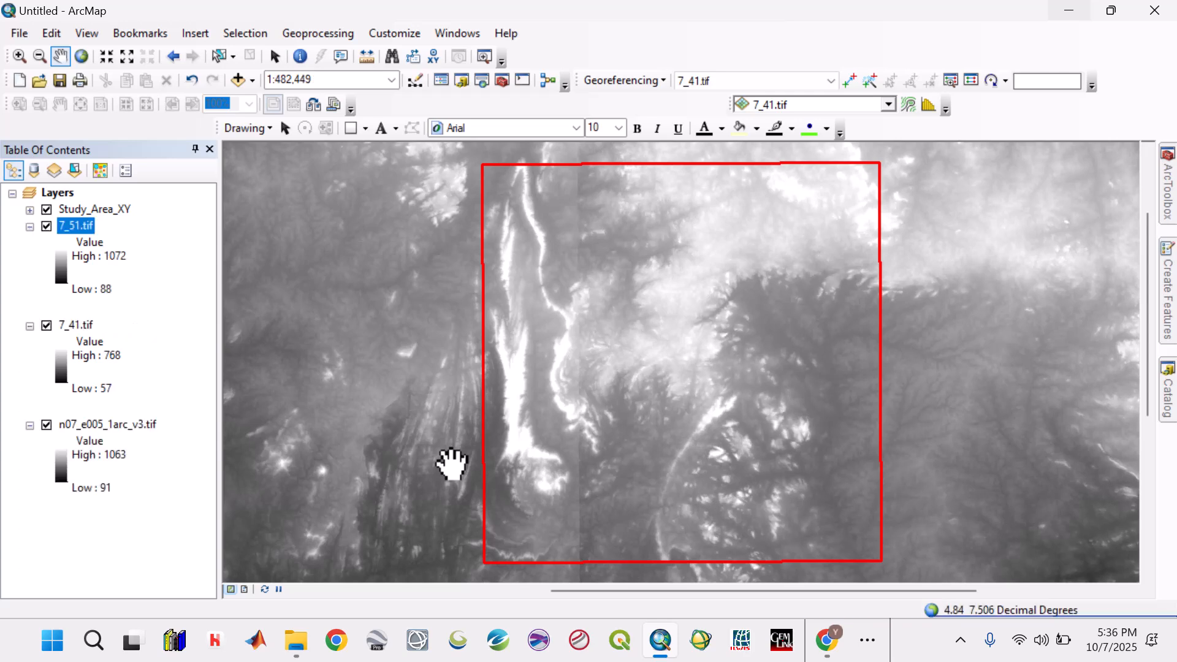
# - Remove the unprojected n07_e005_1arc_v3.tif layer from the map and zoom to the 7_51.tif layer
pyautogui.click(112, 424)
pyautogui.rightClick(112, 421)
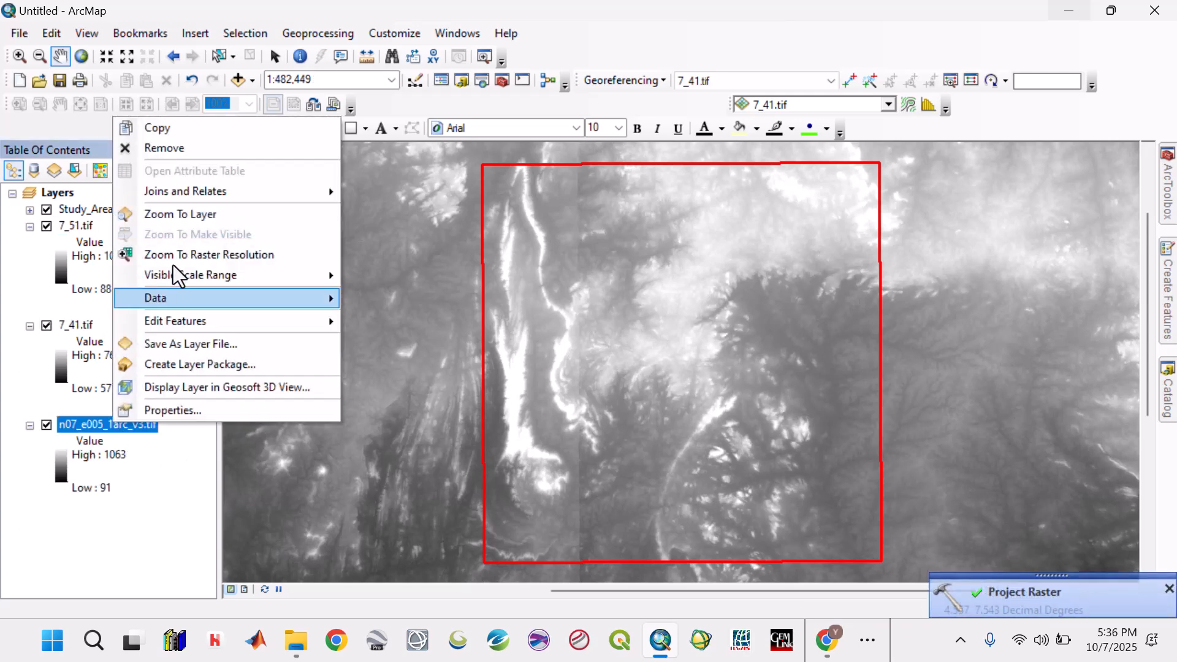
pyautogui.click(176, 149)
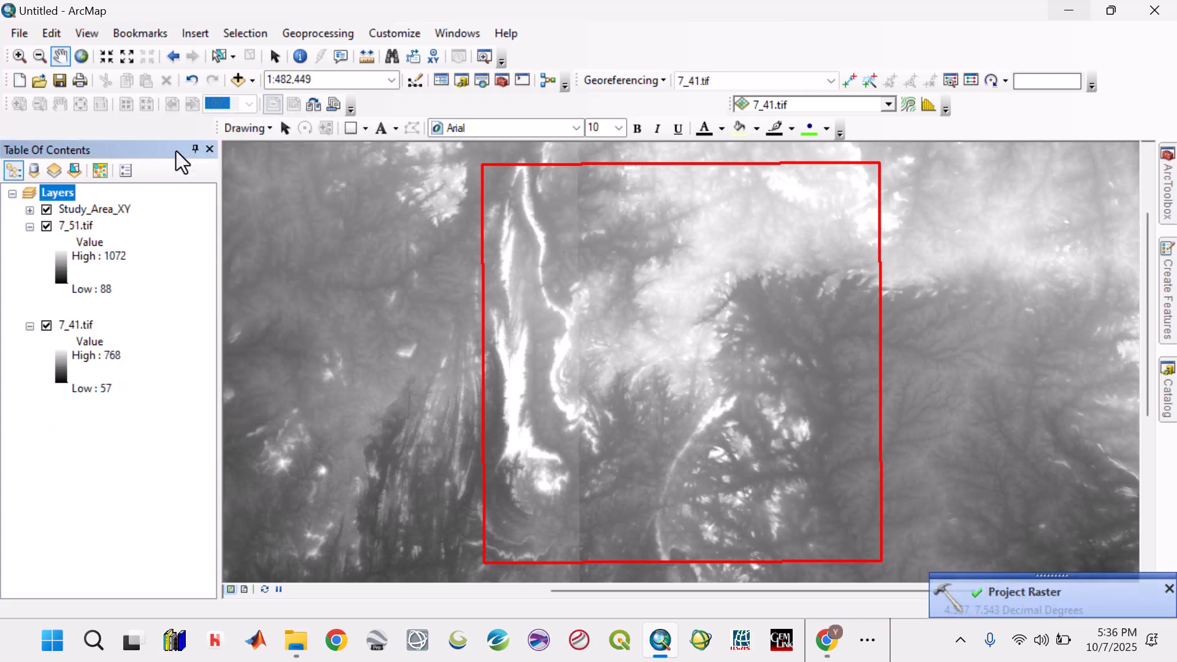
pyautogui.click(79, 227)
pyautogui.rightClick(79, 226)
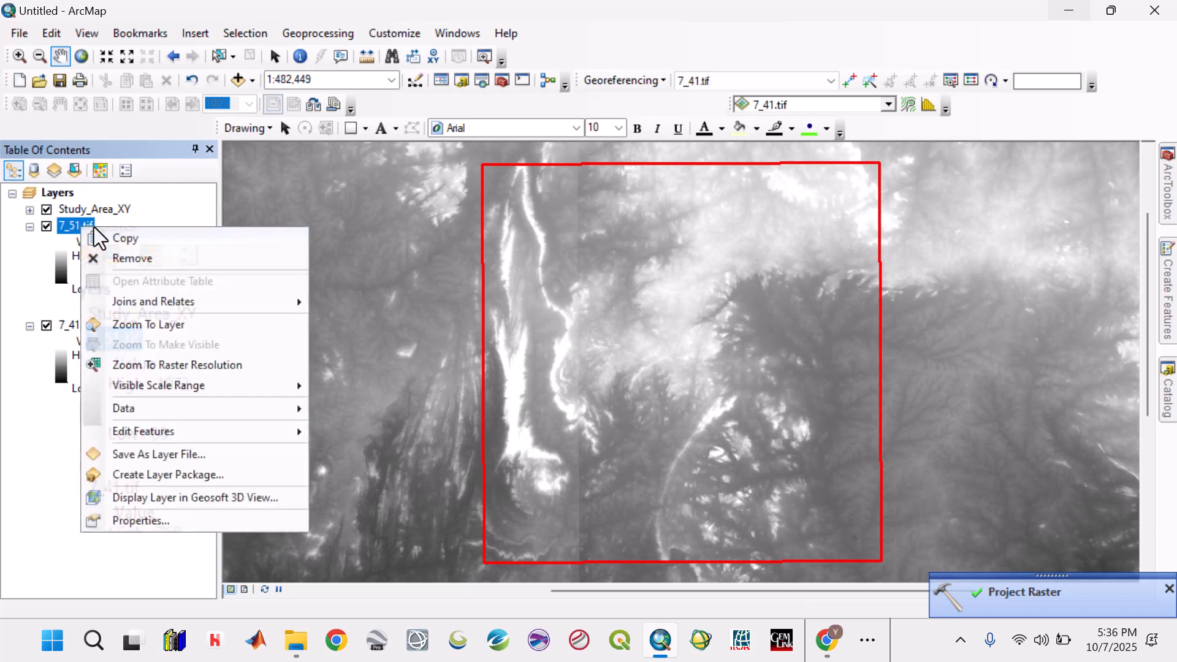
pyautogui.click(136, 322)
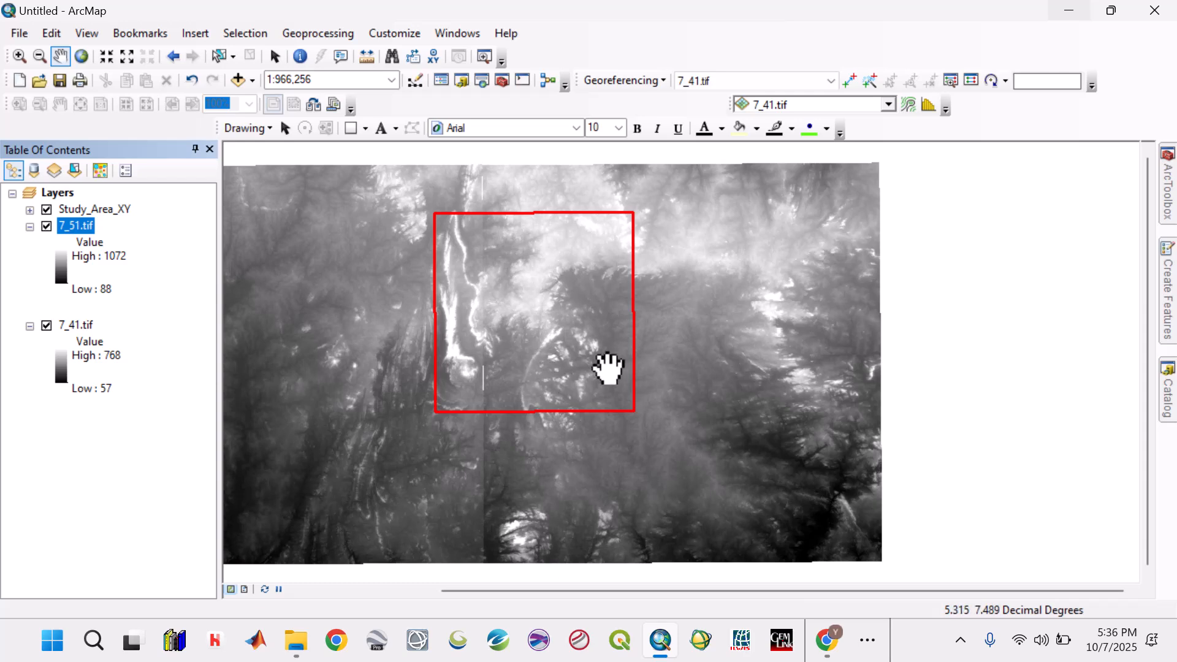
# - Check the cell size of 7_51.tif in its layer source properties
pyautogui.rightClick(71, 222)
pyautogui.click(146, 517)
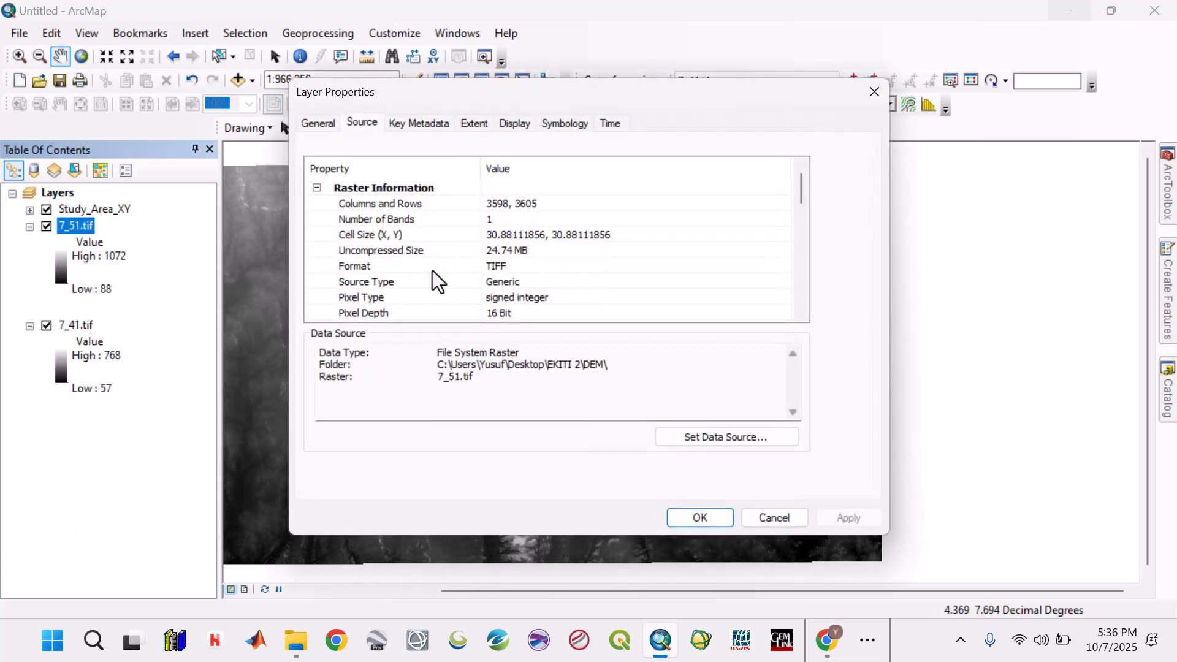
pyautogui.click(488, 240)
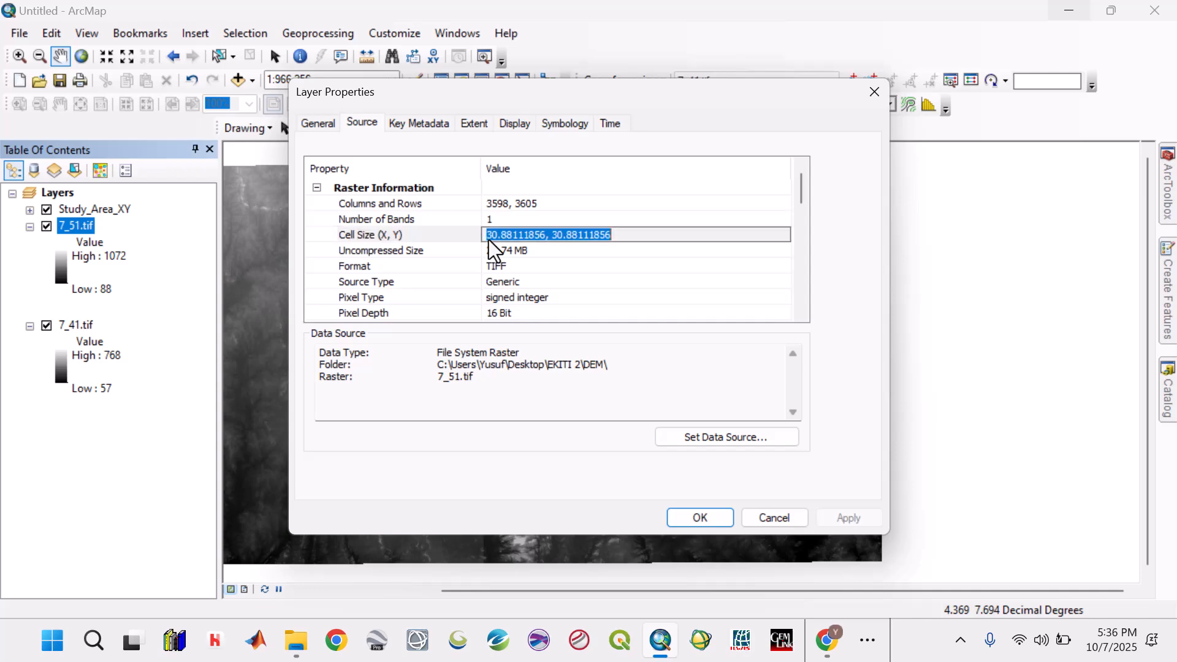
pyautogui.click(760, 518)
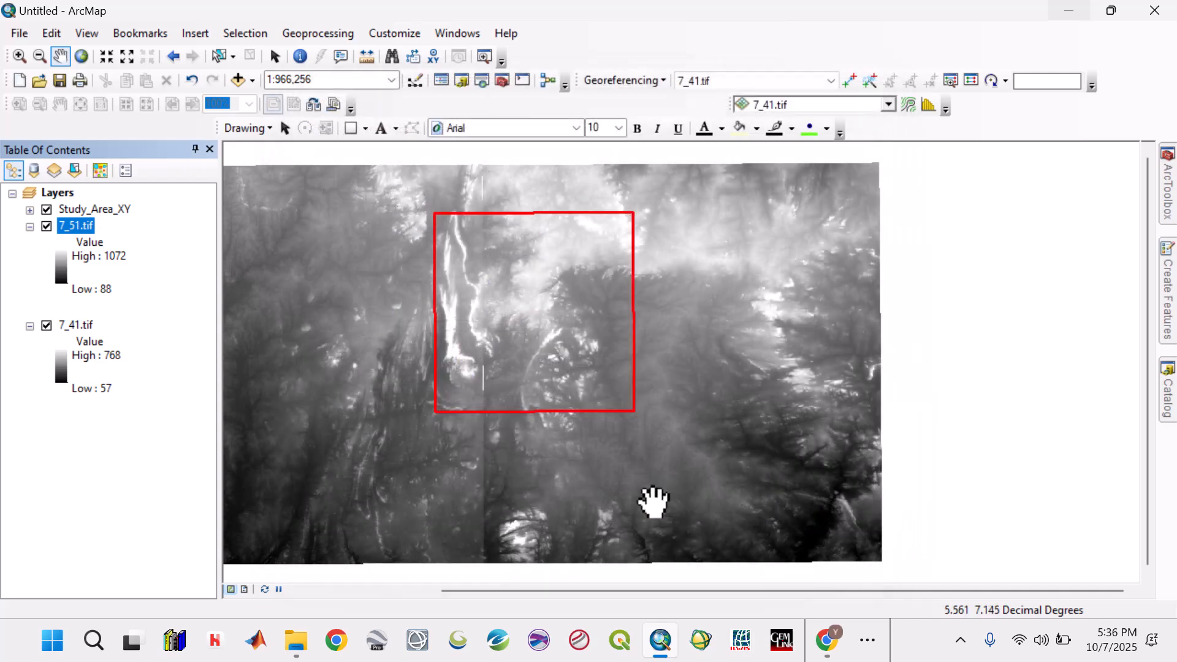
# - Check the cell size and pixel depth of 7_41.tif in its layer source properties
pyautogui.rightClick(92, 329)
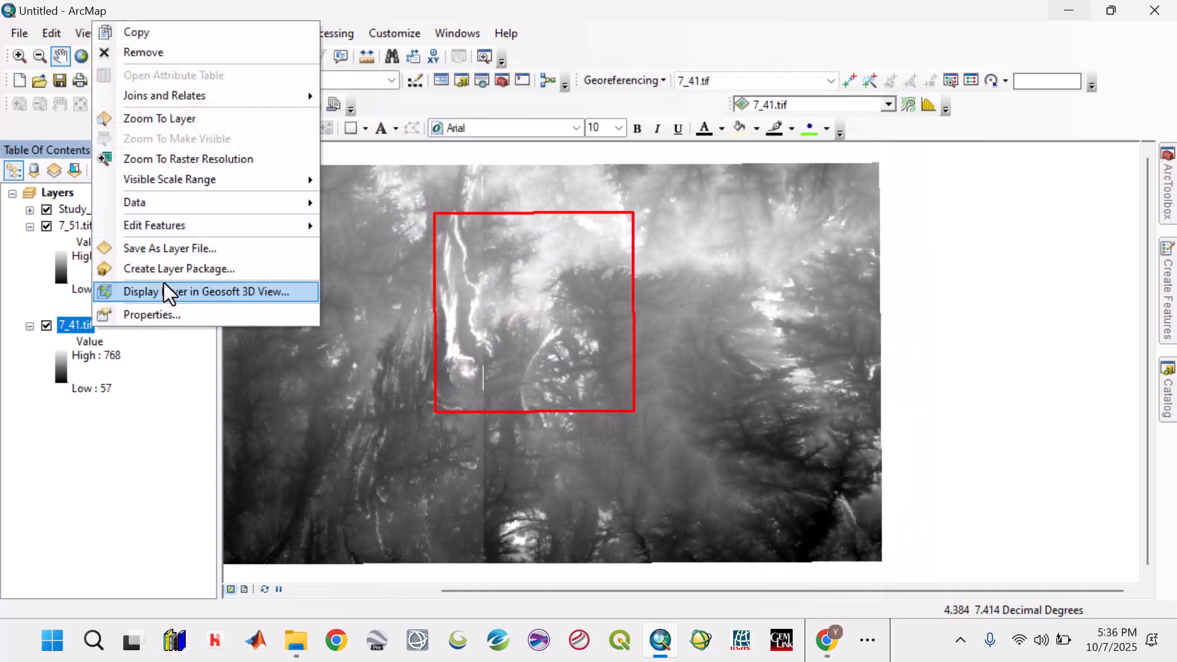
pyautogui.click(161, 314)
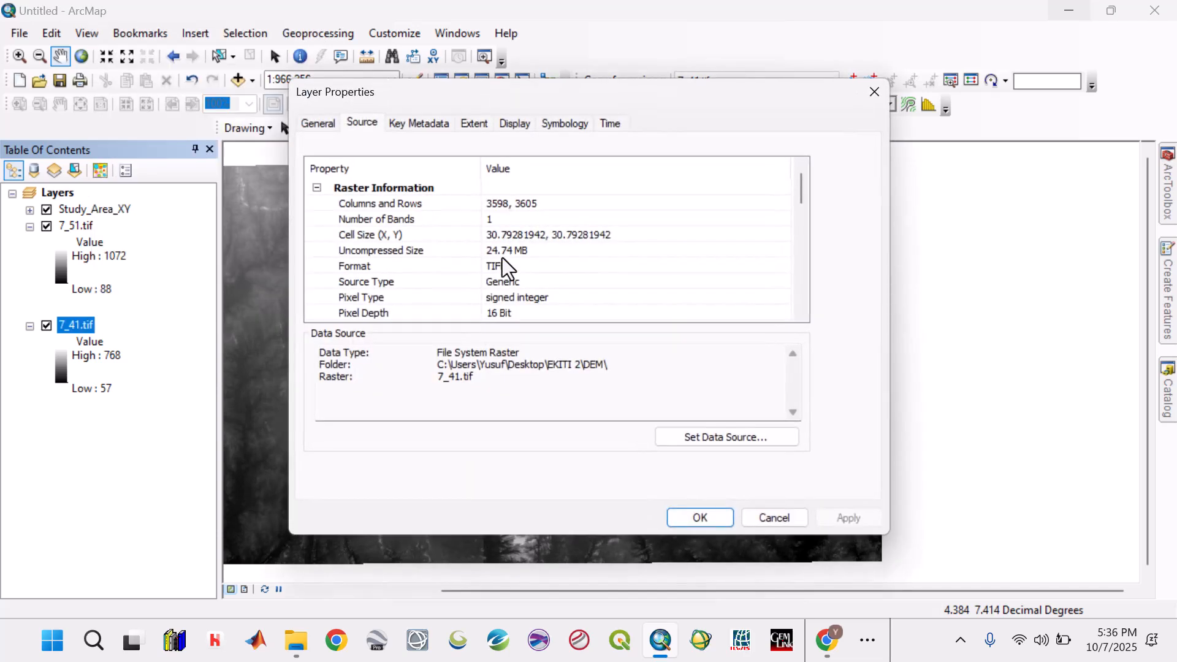
pyautogui.click(517, 313)
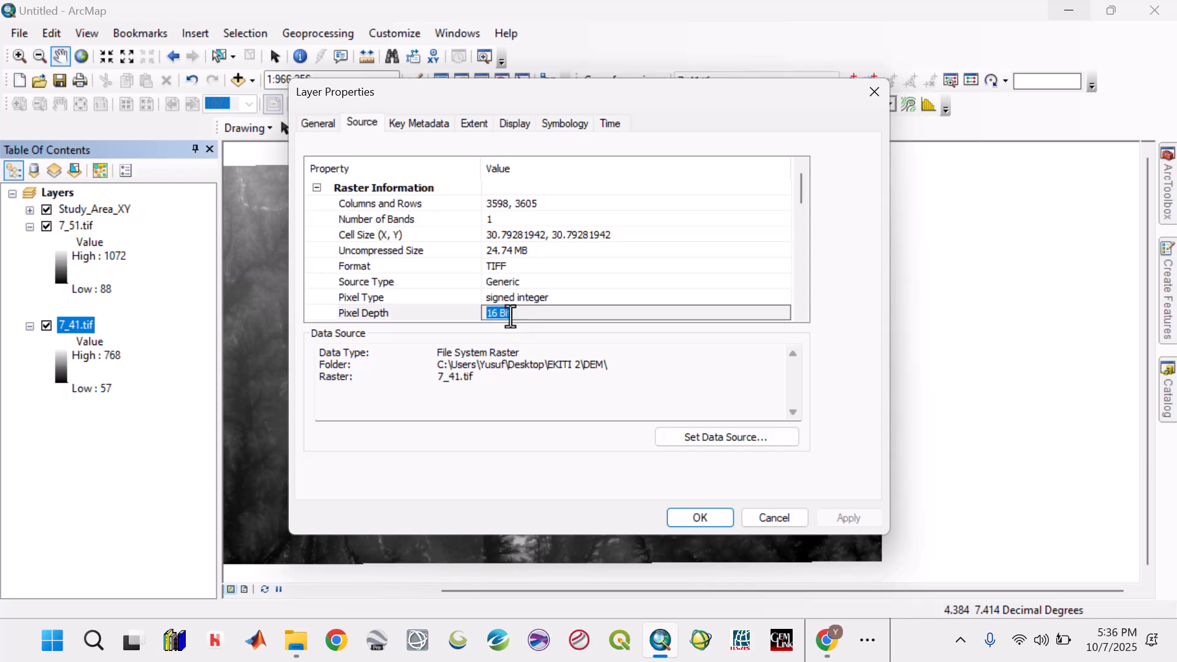
pyautogui.click(770, 524)
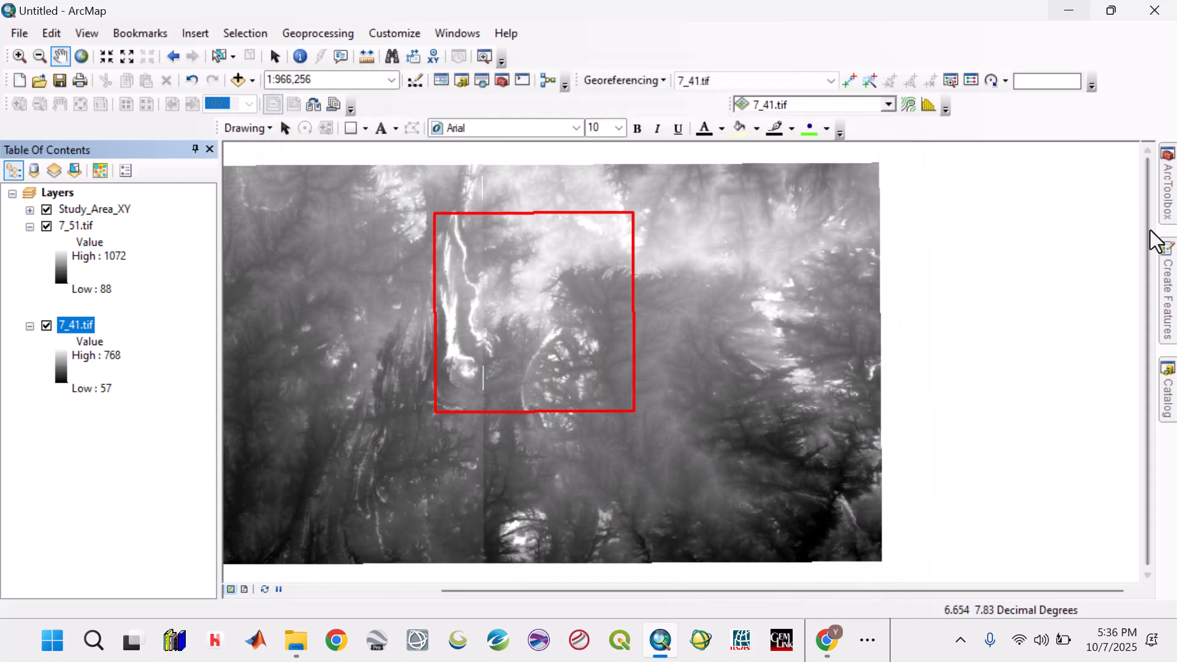
# - Find the Raster Dataset tools under Data Management and open the Create Raster Dataset tool
pyautogui.moveTo(1166, 199)
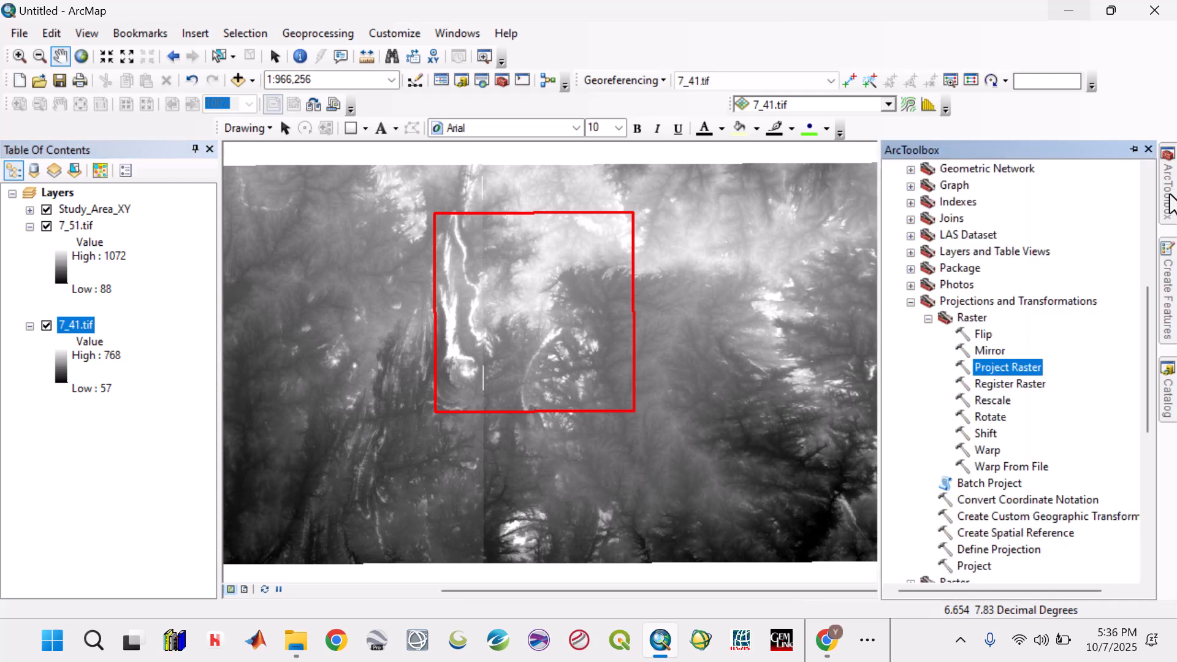
pyautogui.click(914, 304)
pyautogui.scroll(6, 954, 259)
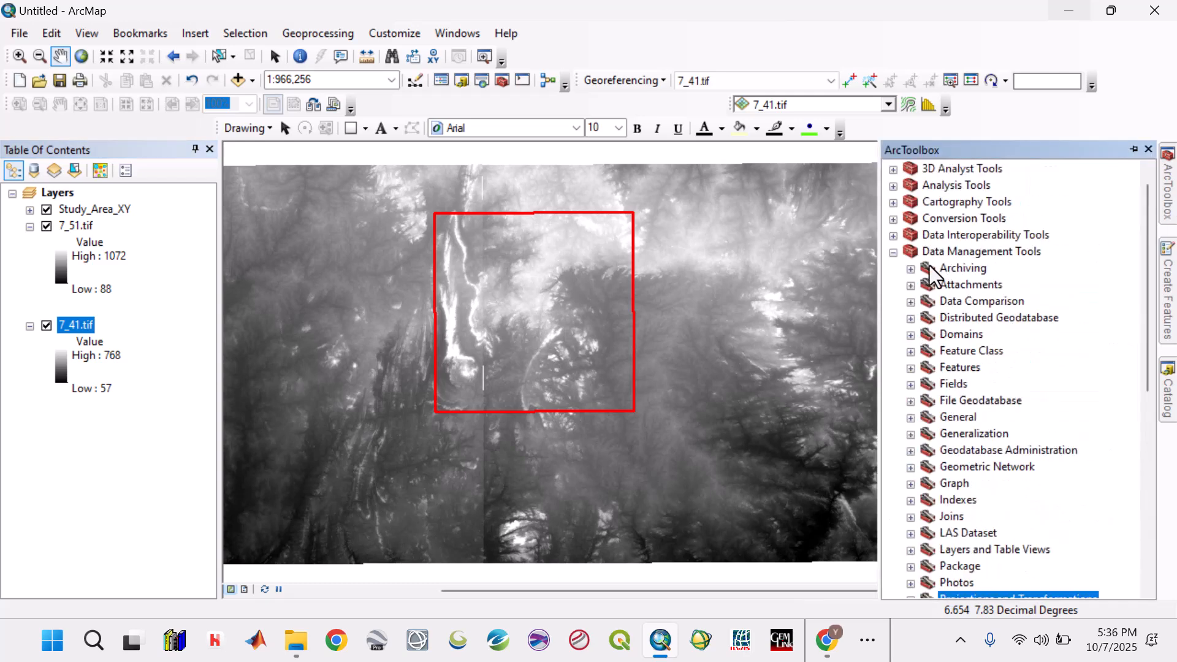
pyautogui.scroll(-6, 929, 330)
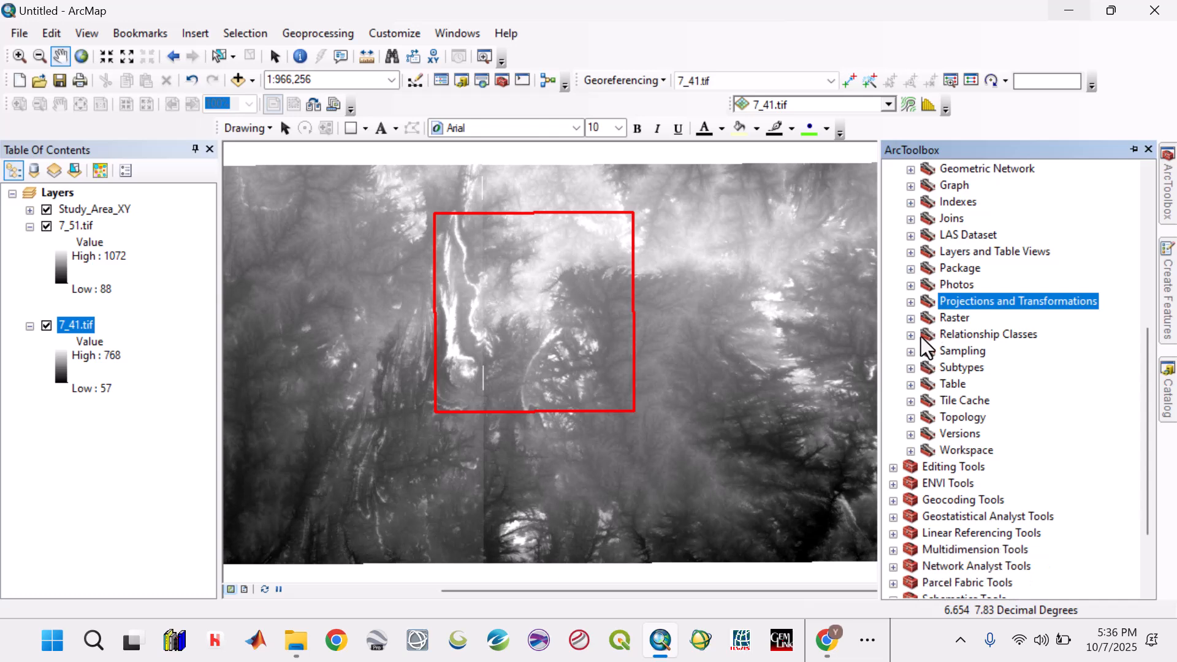
pyautogui.click(911, 318)
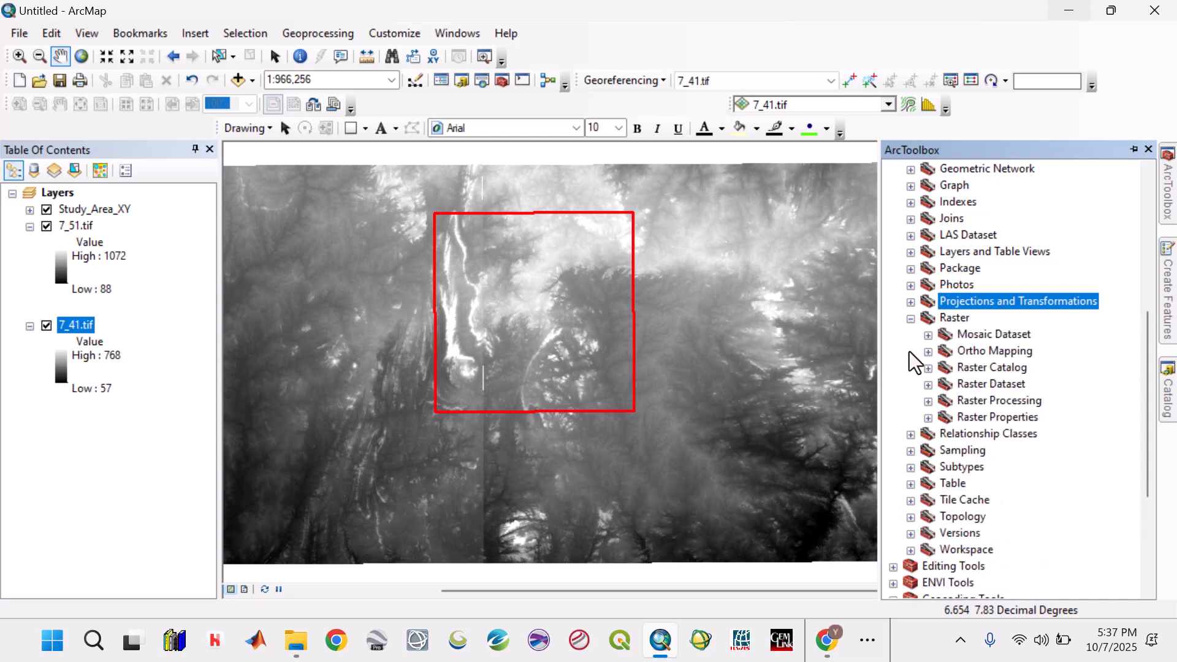
pyautogui.click(928, 400)
pyautogui.click(930, 399)
pyautogui.click(929, 385)
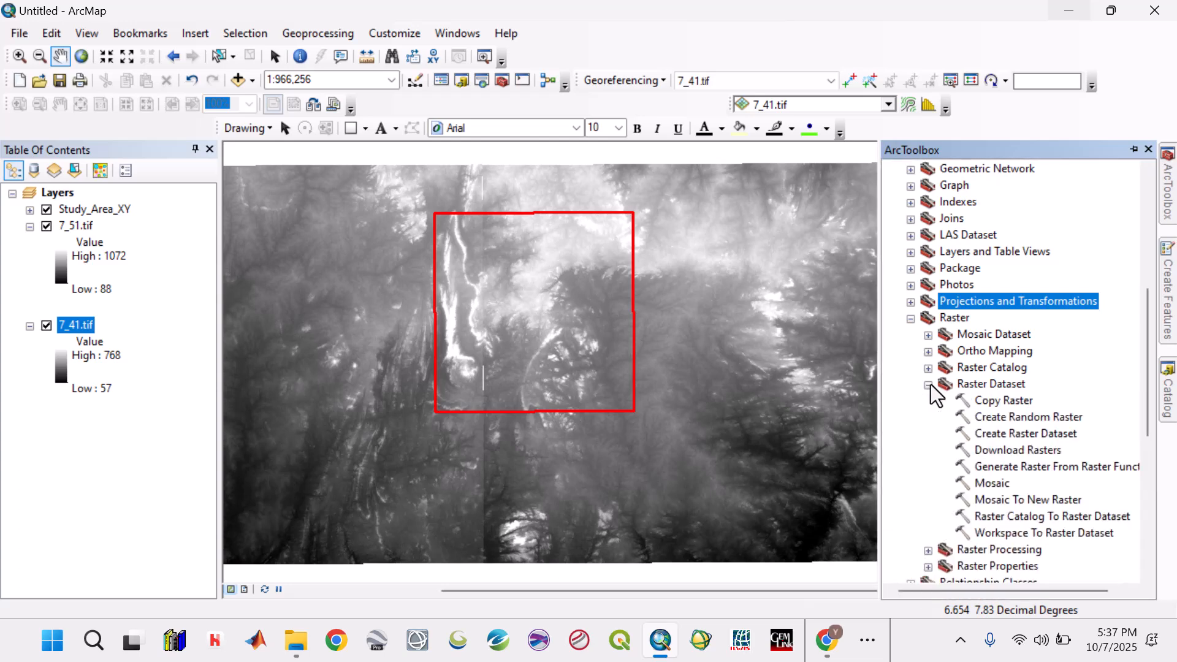
pyautogui.doubleClick(995, 434)
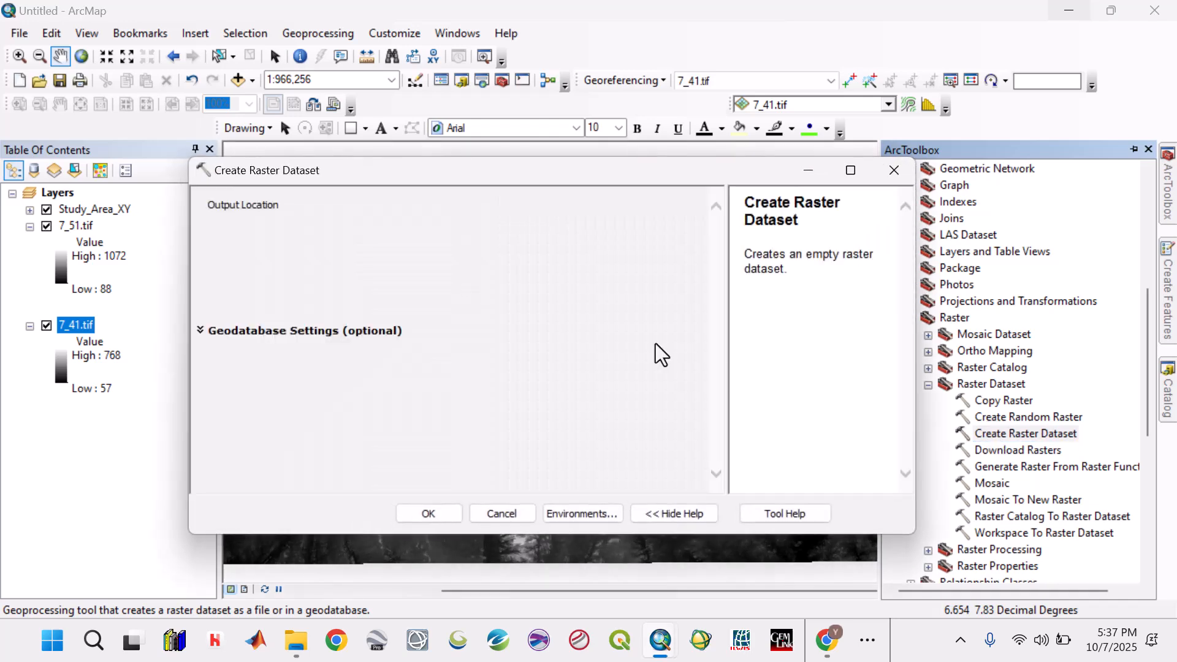
# - Set the output location of the new raster dataset to the DEM folder inside EKITI 2
pyautogui.click(686, 222)
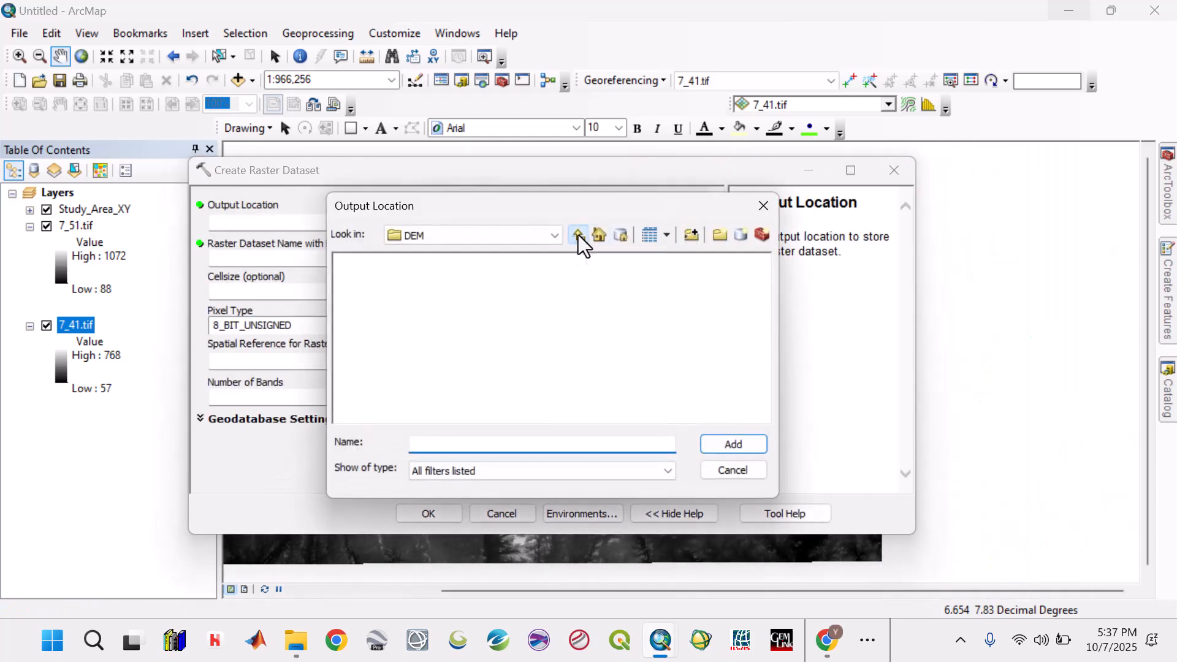
pyautogui.click(578, 236)
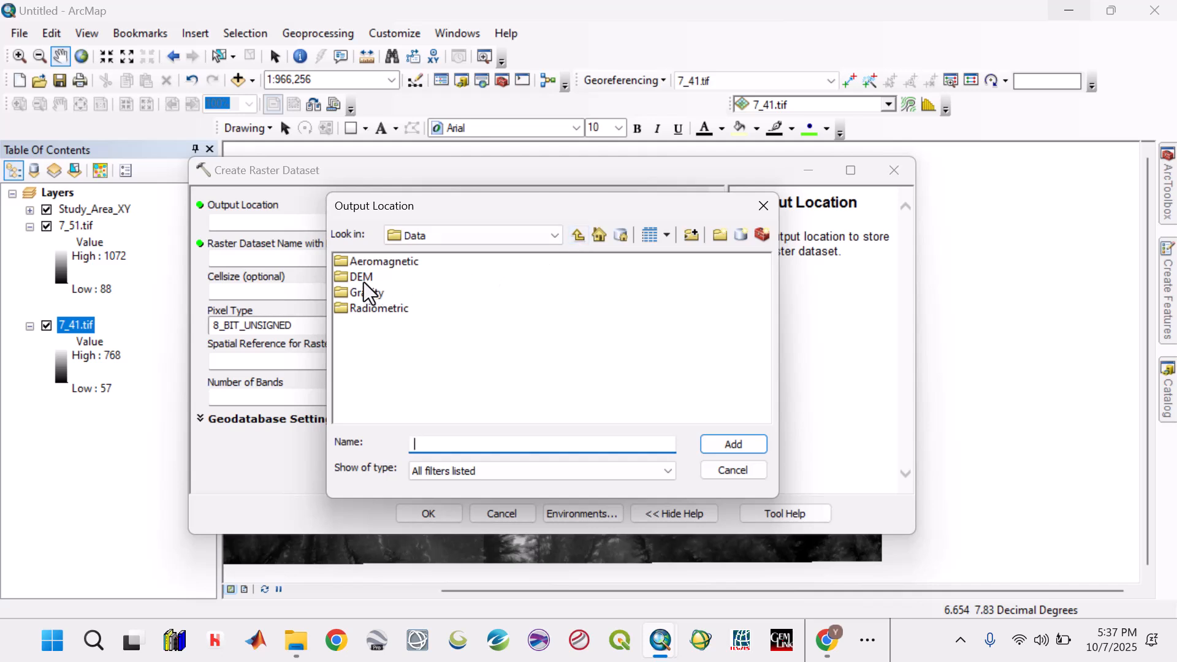
pyautogui.click(575, 238)
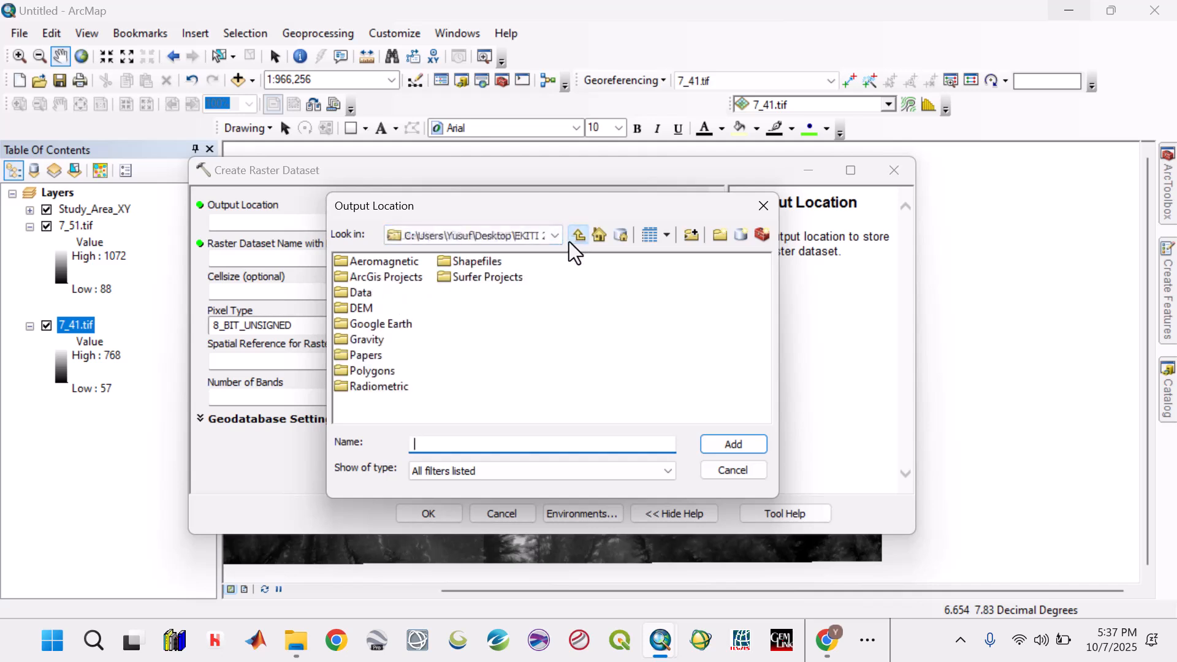
pyautogui.click(366, 307)
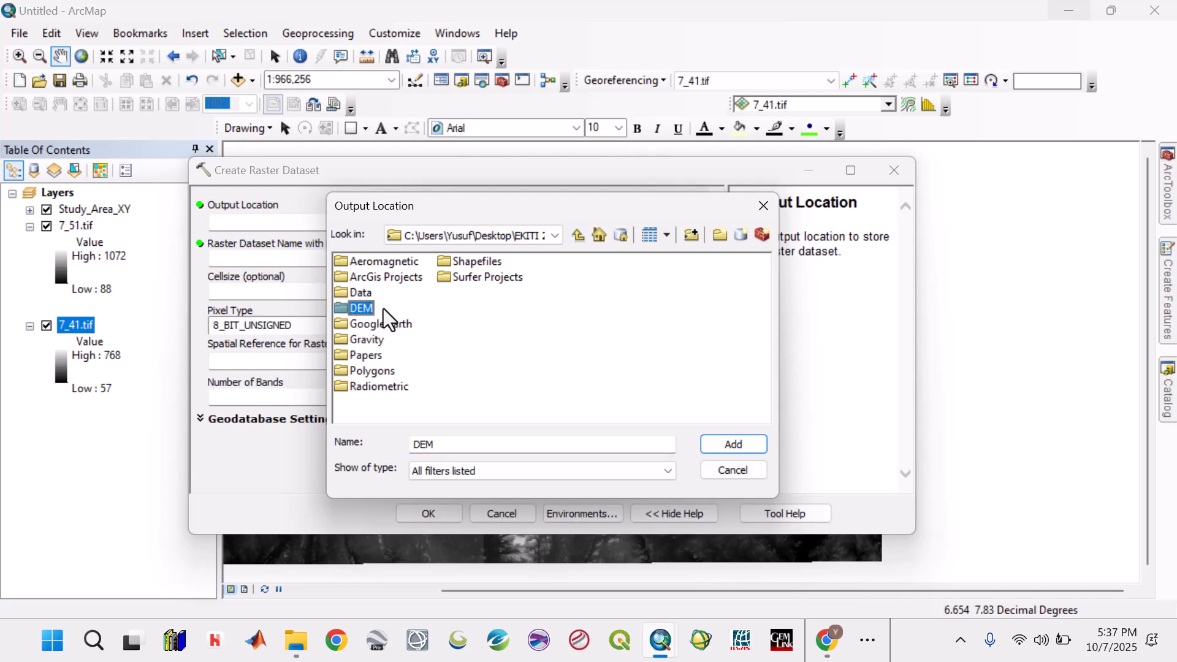
pyautogui.click(725, 443)
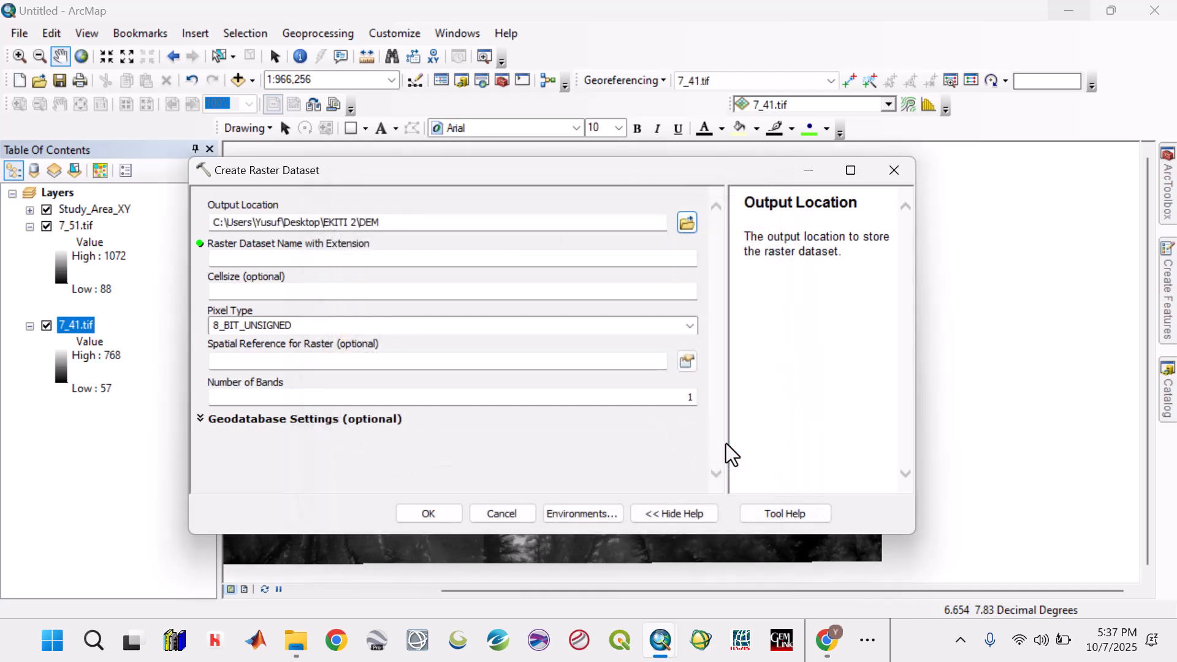
# - Name the new raster dataset Merged_DEM
pyautogui.click(346, 263)
pyautogui.write('M')
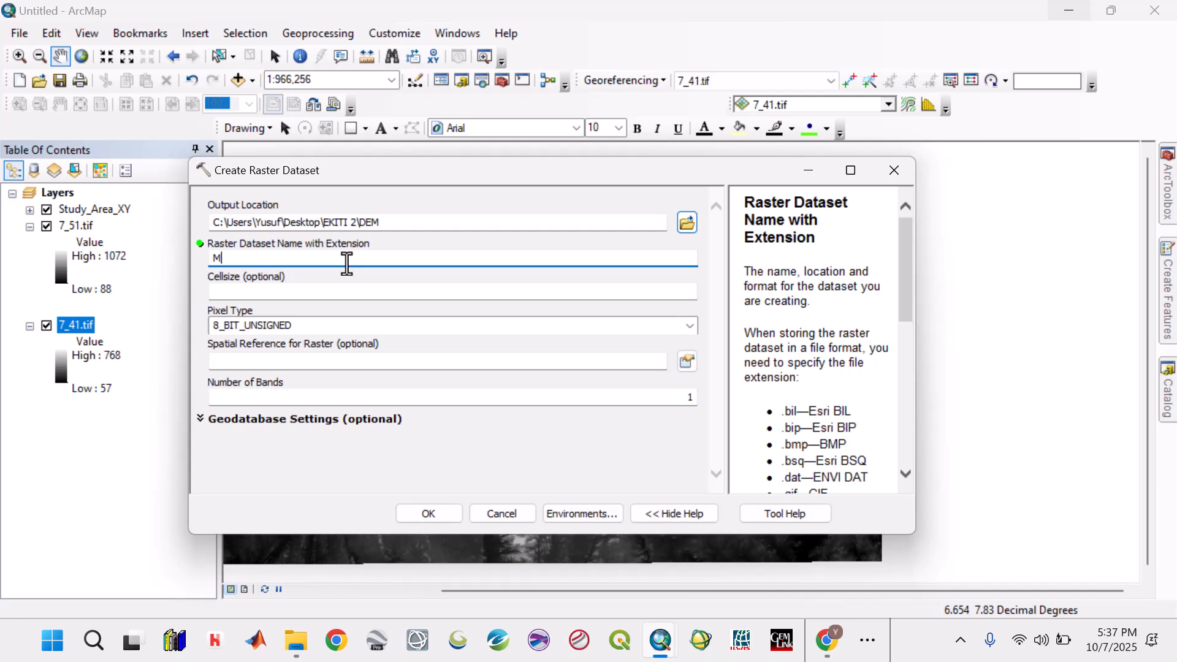
pyautogui.write('erd')
pyautogui.write('ged_DE')
pyautogui.write('M')
# - Set the cell size to 31 and the pixel type to 16_BIT_UNSIGNED, and create the raster dataset
pyautogui.click(347, 299)
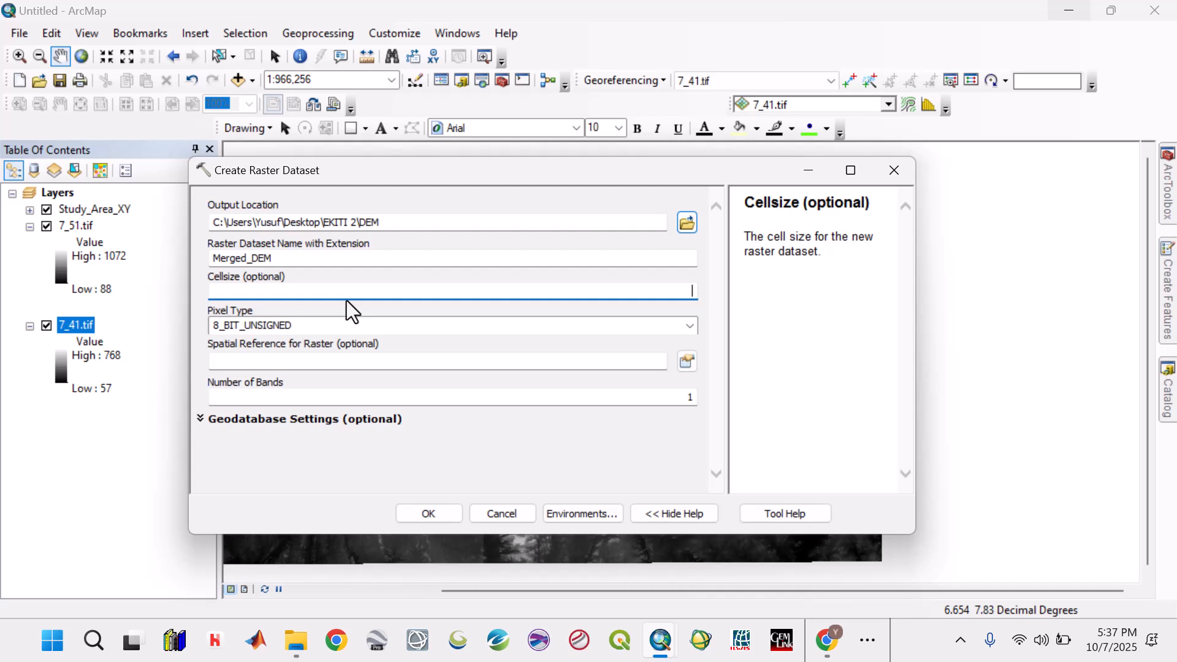
pyautogui.write('31')
pyautogui.click(690, 325)
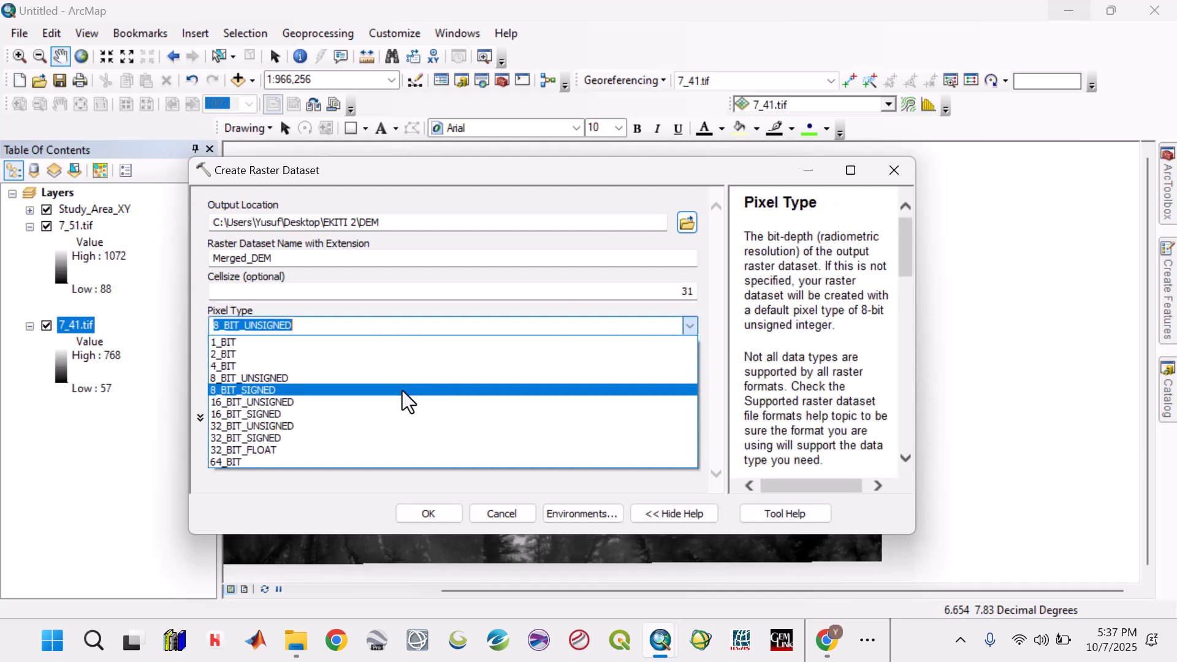
pyautogui.click(281, 405)
pyautogui.click(320, 329)
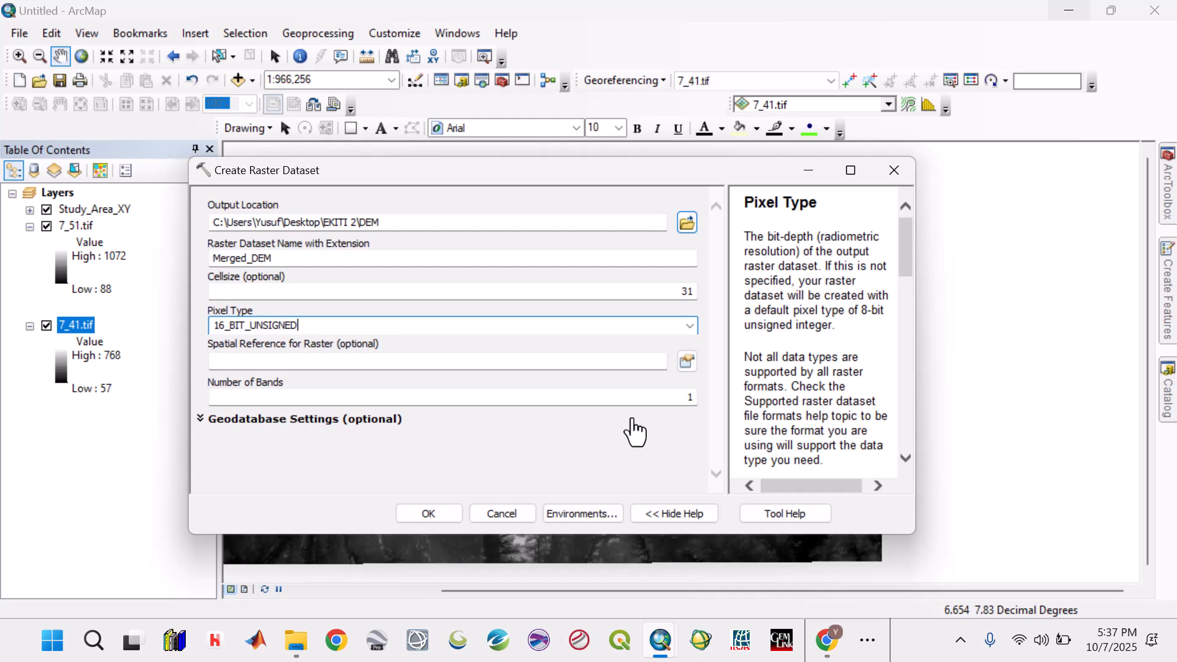
pyautogui.click(428, 514)
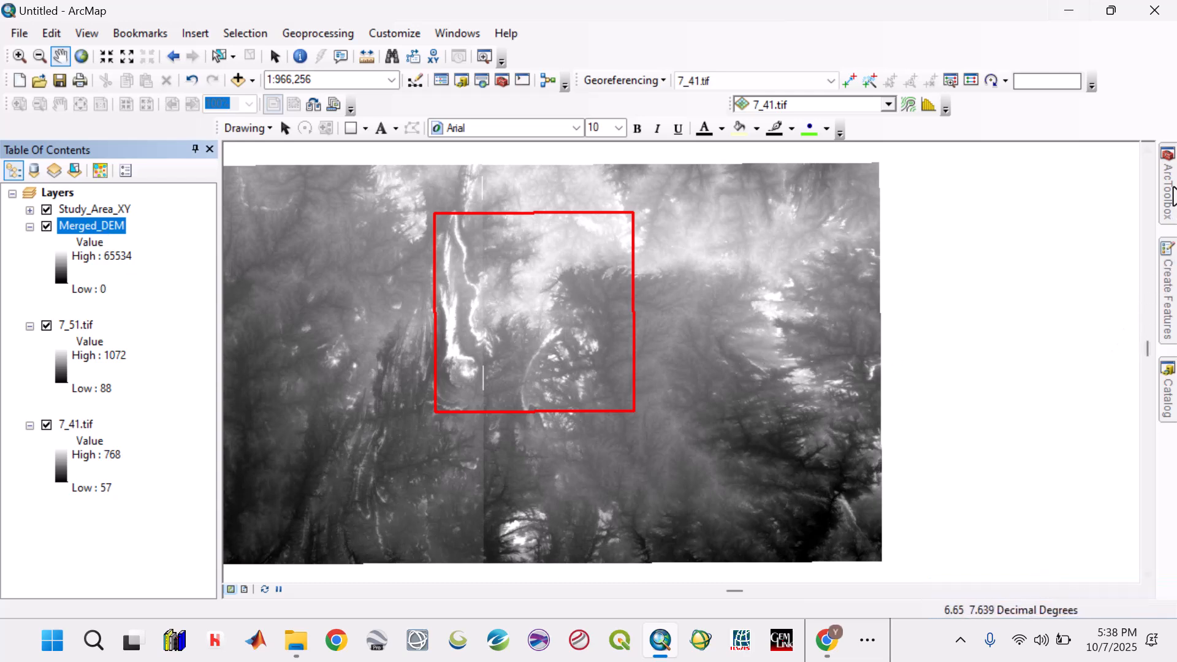
pyautogui.moveTo(1167, 184)
pyautogui.doubleClick(1045, 431)
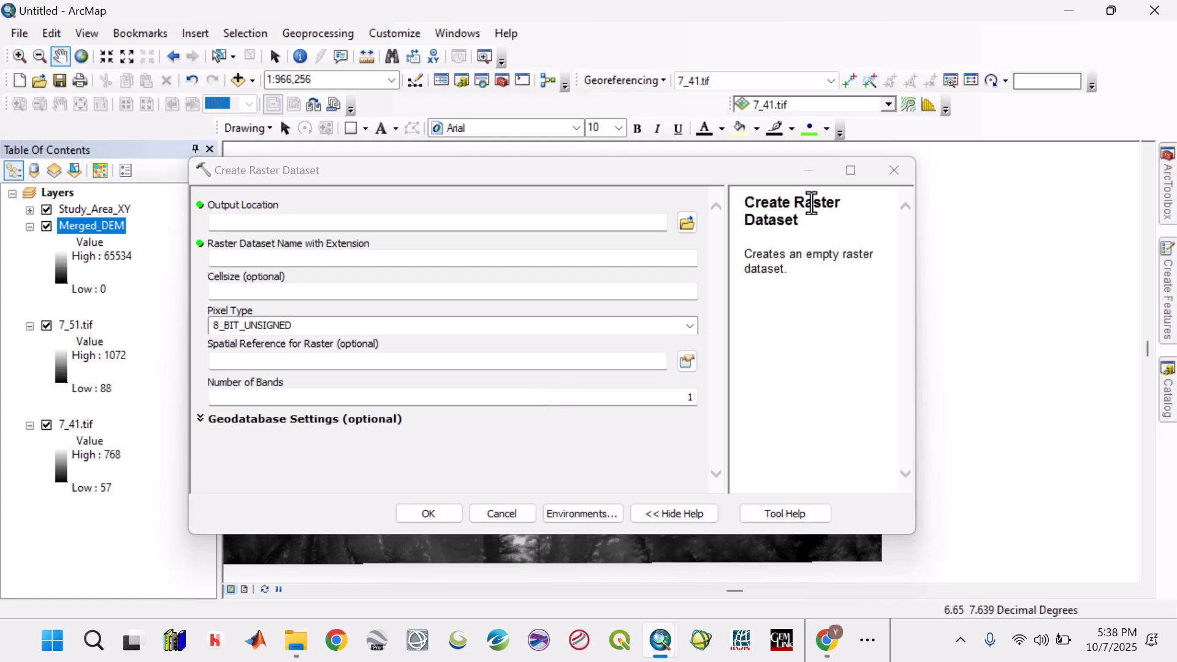
pyautogui.click(893, 173)
# - Remove the empty Merged_DEM layer from the map
pyautogui.rightClick(96, 225)
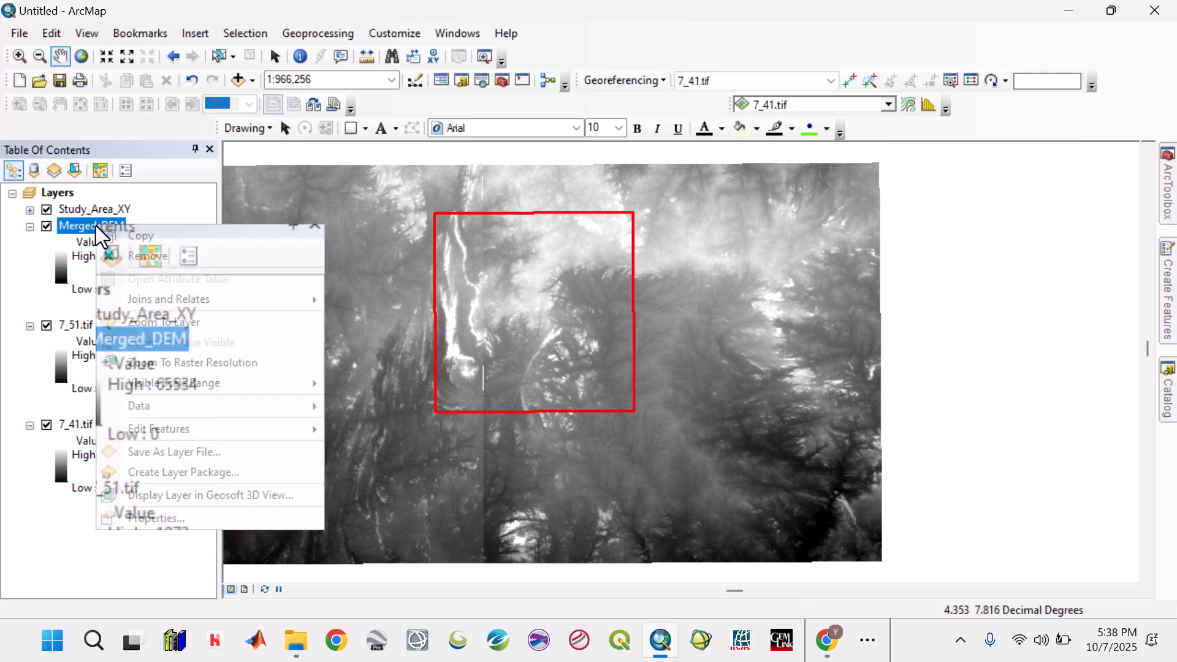
pyautogui.click(147, 255)
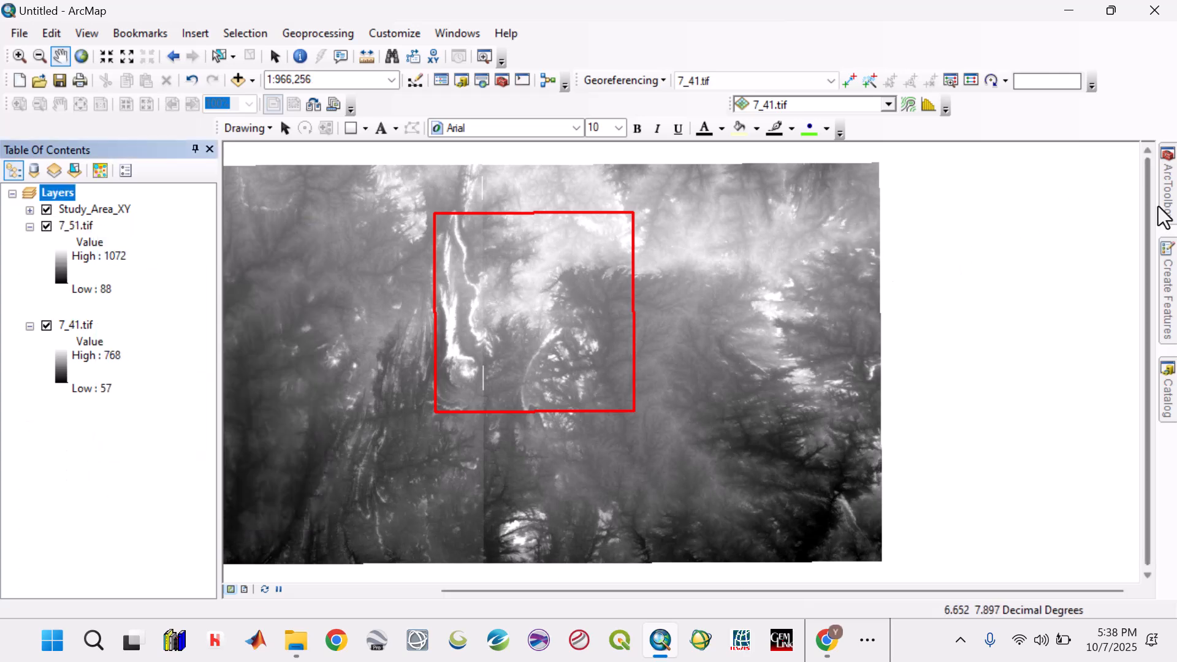
# - Start the Create Raster Dataset tool and set its output location to the DEM folder inside EKITI 2
pyautogui.moveTo(1167, 218)
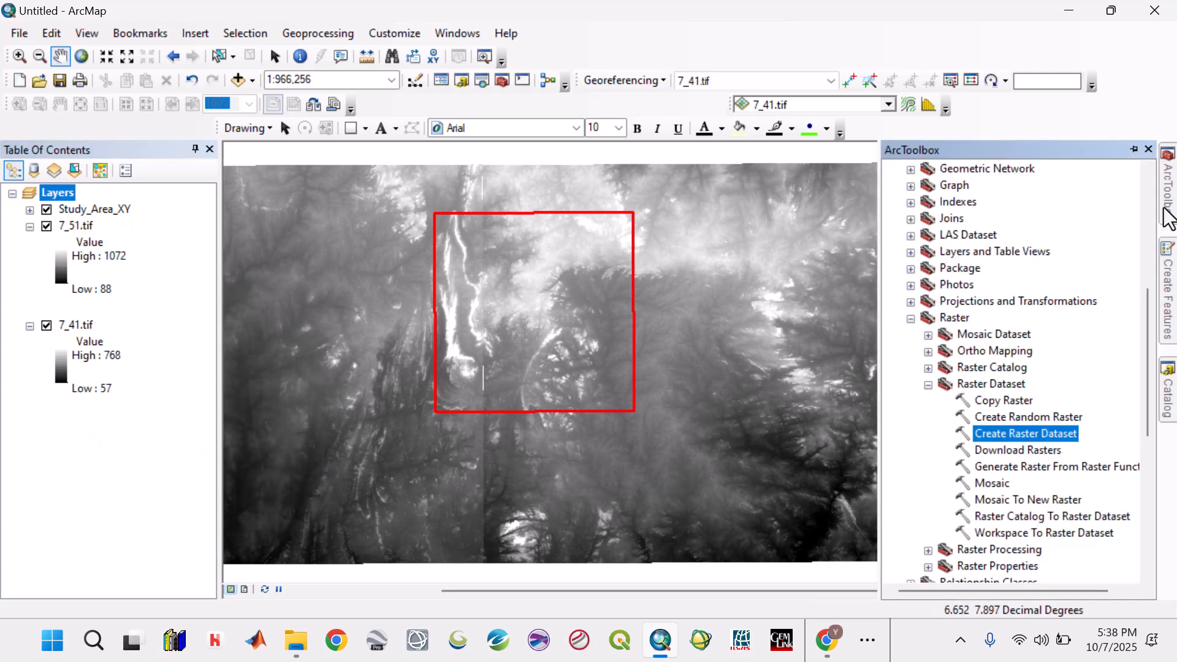
pyautogui.doubleClick(1028, 433)
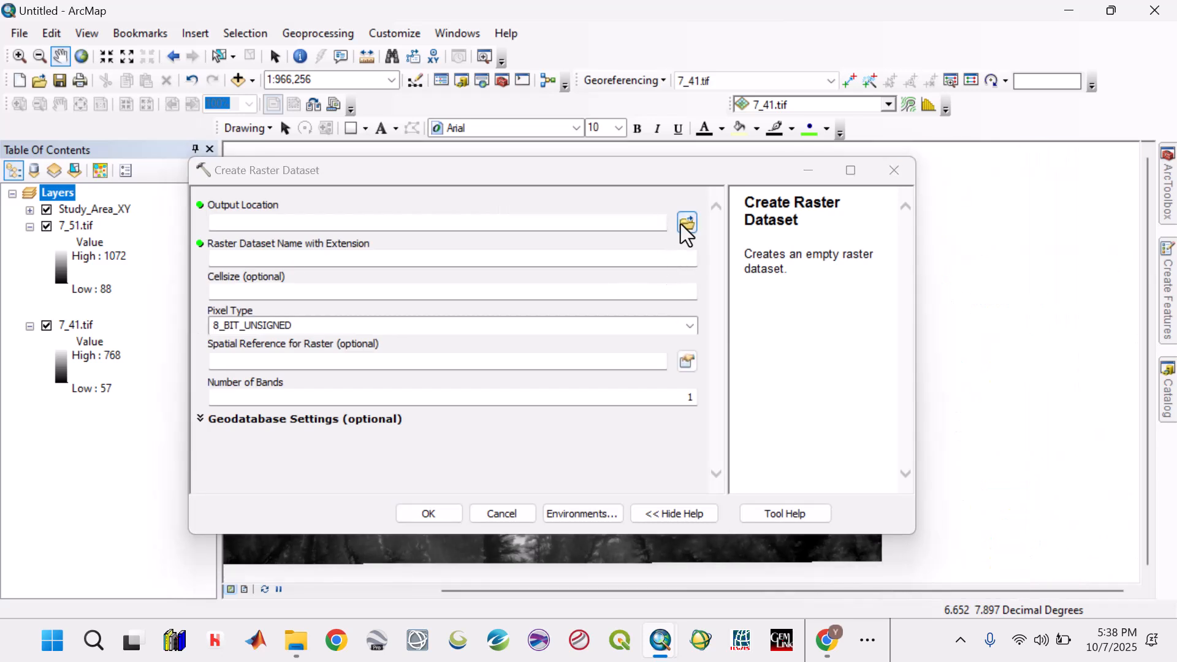
pyautogui.click(686, 224)
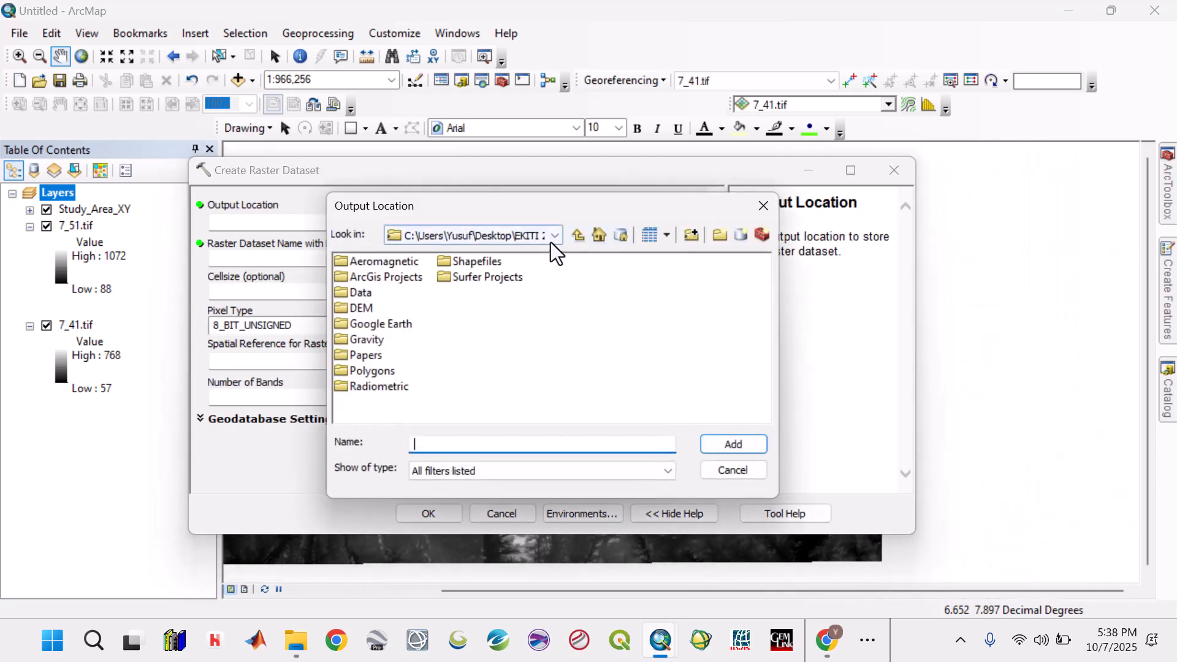
pyautogui.click(366, 307)
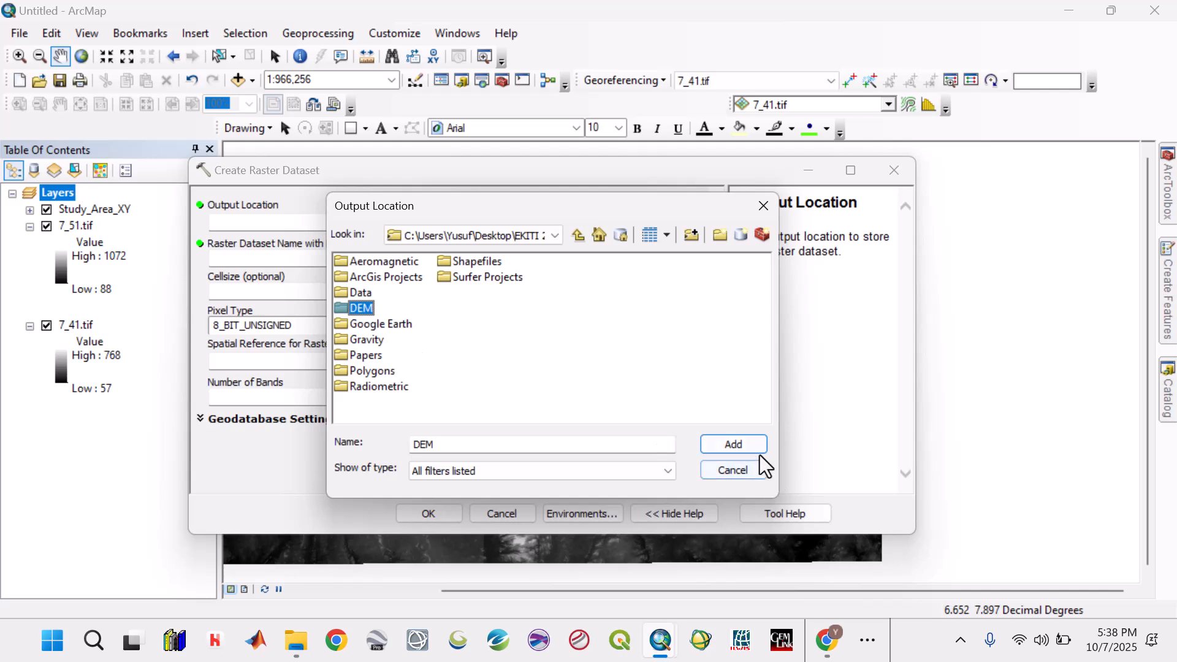
pyautogui.click(737, 443)
# - Name the new raster dataset Merged_New_DEM.tif
pyautogui.click(378, 259)
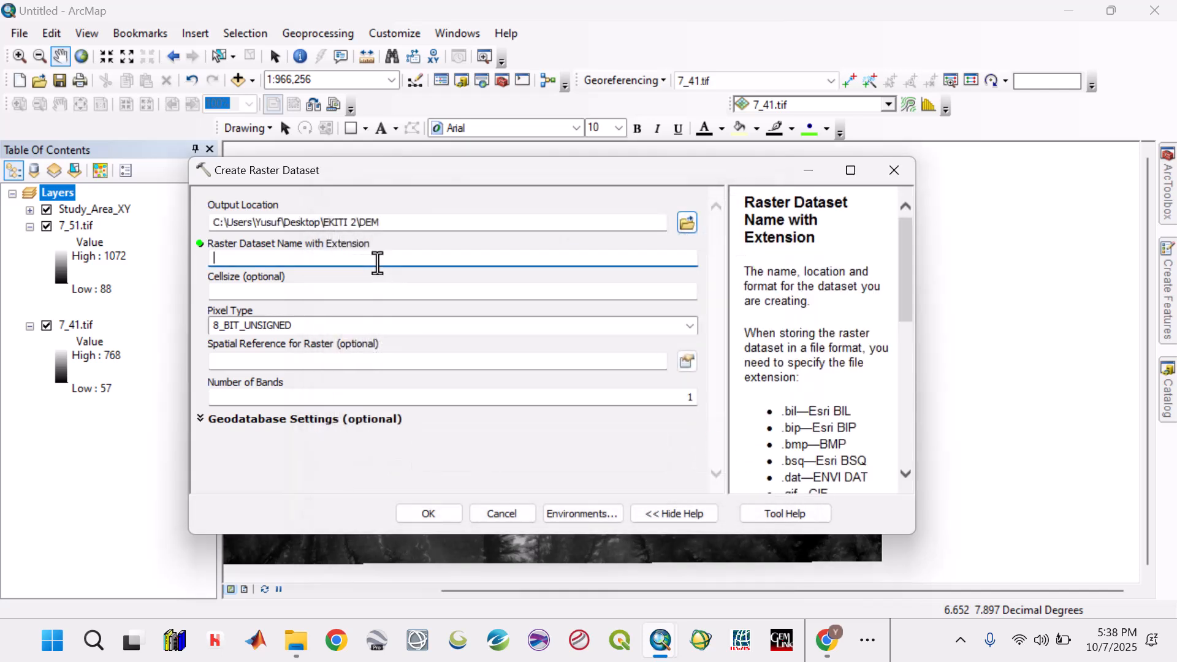
pyautogui.write('Meg')
pyautogui.write('ged_New')
pyautogui.write('_DEM')
pyautogui.write('.tif')
# - Set the new raster dataset's cell size to 31 and its pixel type to 16_BIT_UNSIGNED
pyautogui.click(361, 293)
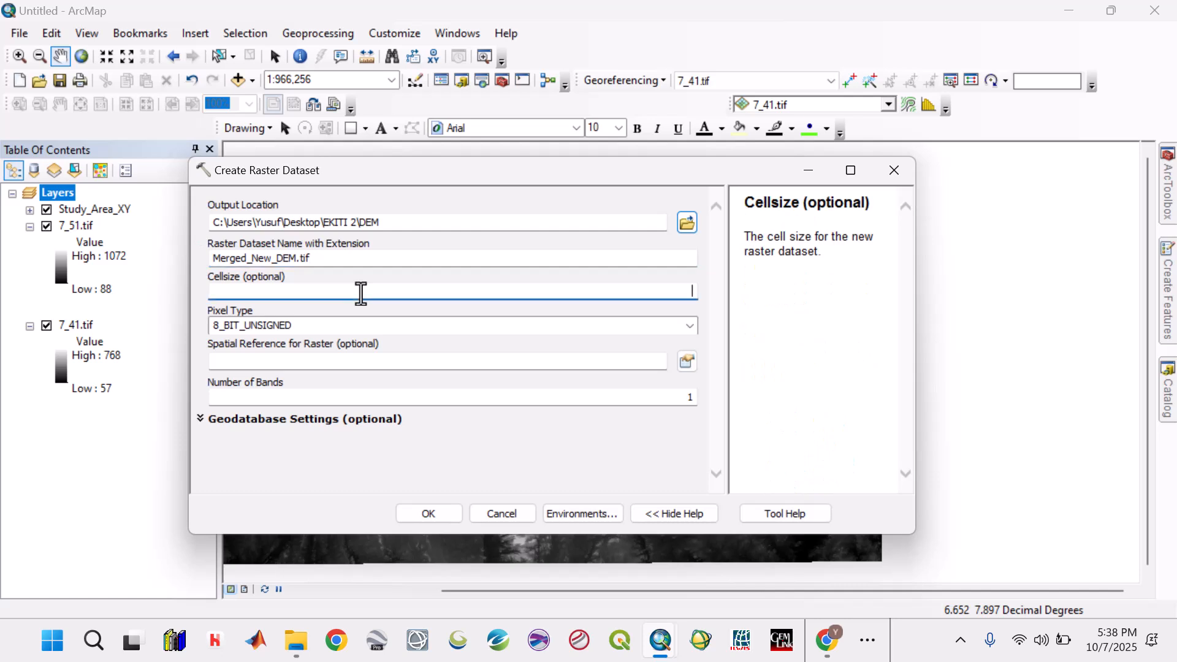
pyautogui.write('31')
pyautogui.click(690, 329)
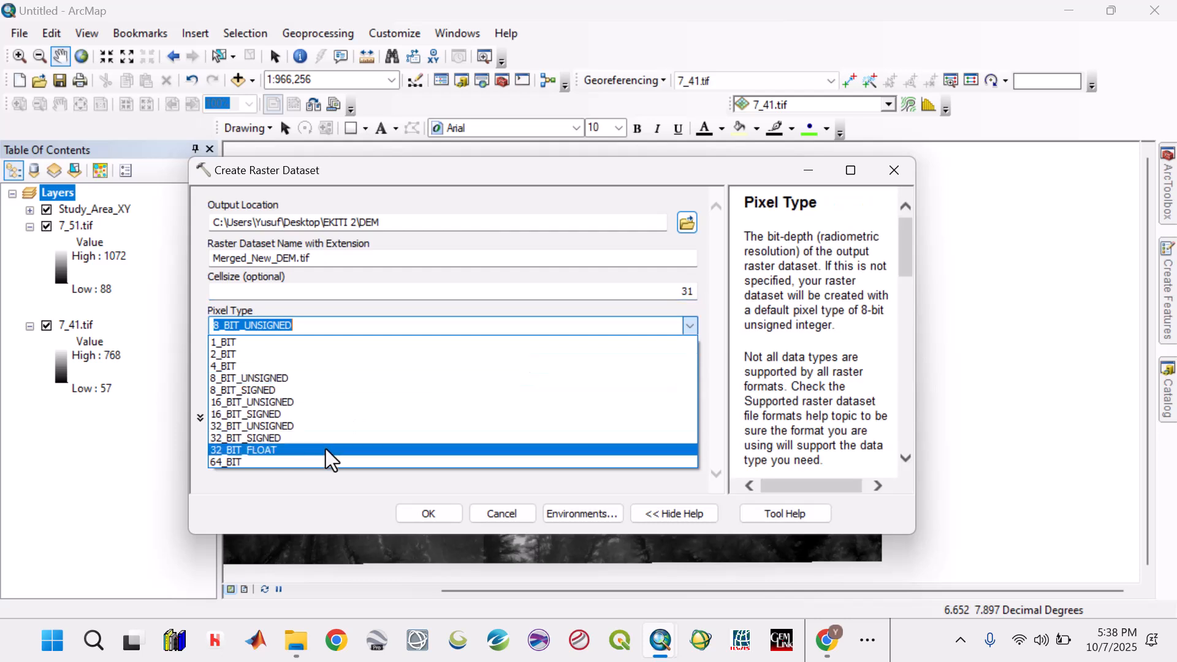
pyautogui.click(299, 402)
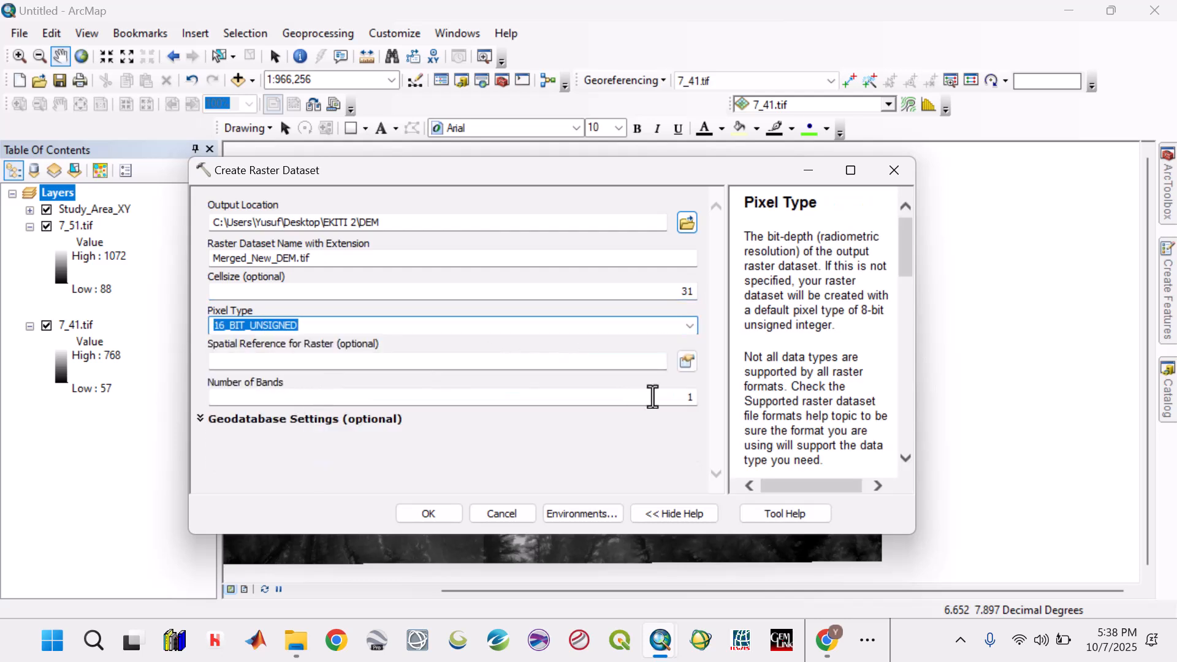
# - Assign WGS 1984 UTM Zone 31N as the spatial reference and create the raster dataset
pyautogui.click(685, 360)
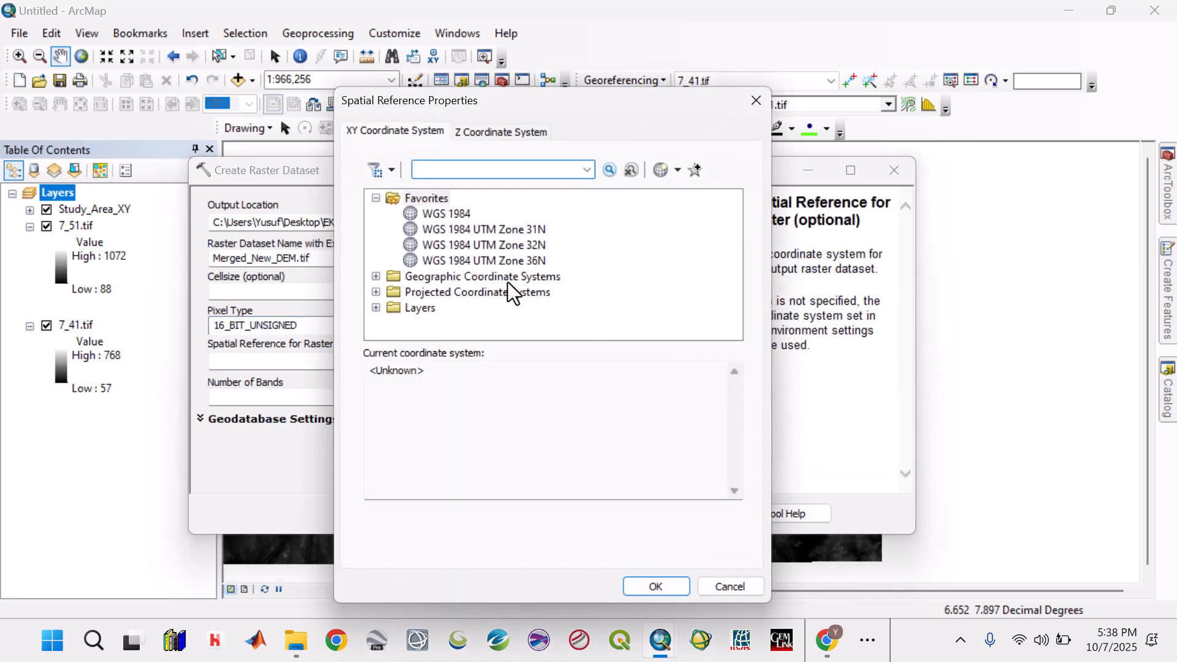
pyautogui.click(520, 230)
pyautogui.click(641, 587)
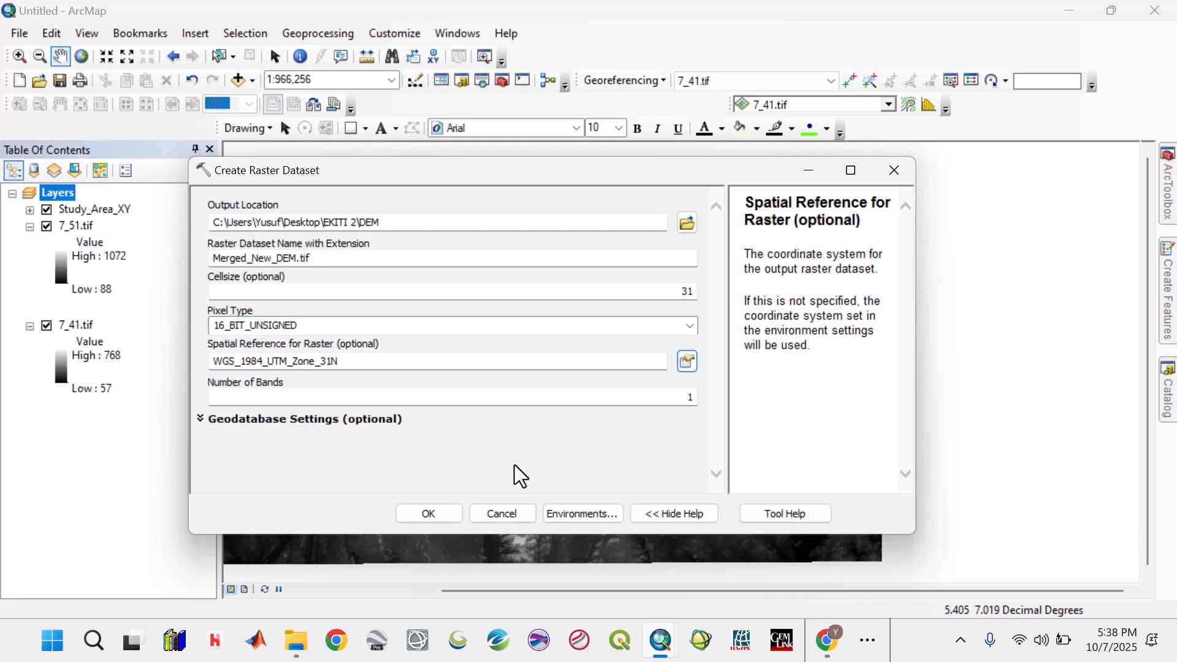
pyautogui.click(432, 513)
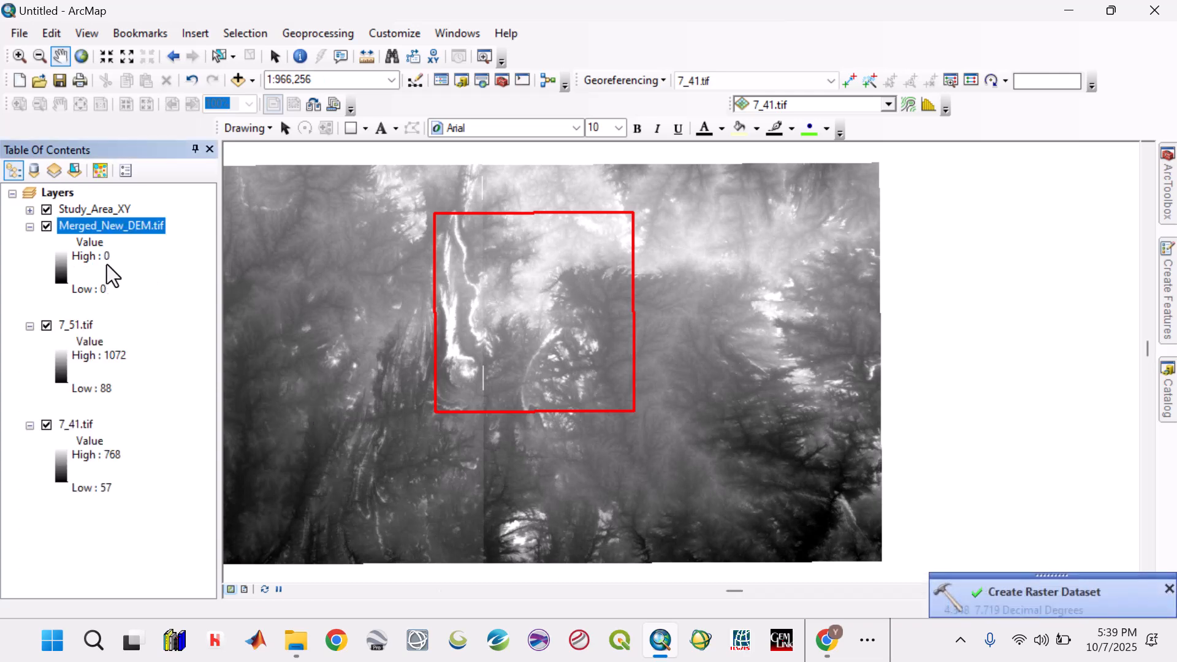
# - Remove the empty Merged_New_DEM.tif layer from the map and collapse the legends of 7_51.tif and 7_41.tif
pyautogui.rightClick(118, 227)
pyautogui.click(156, 258)
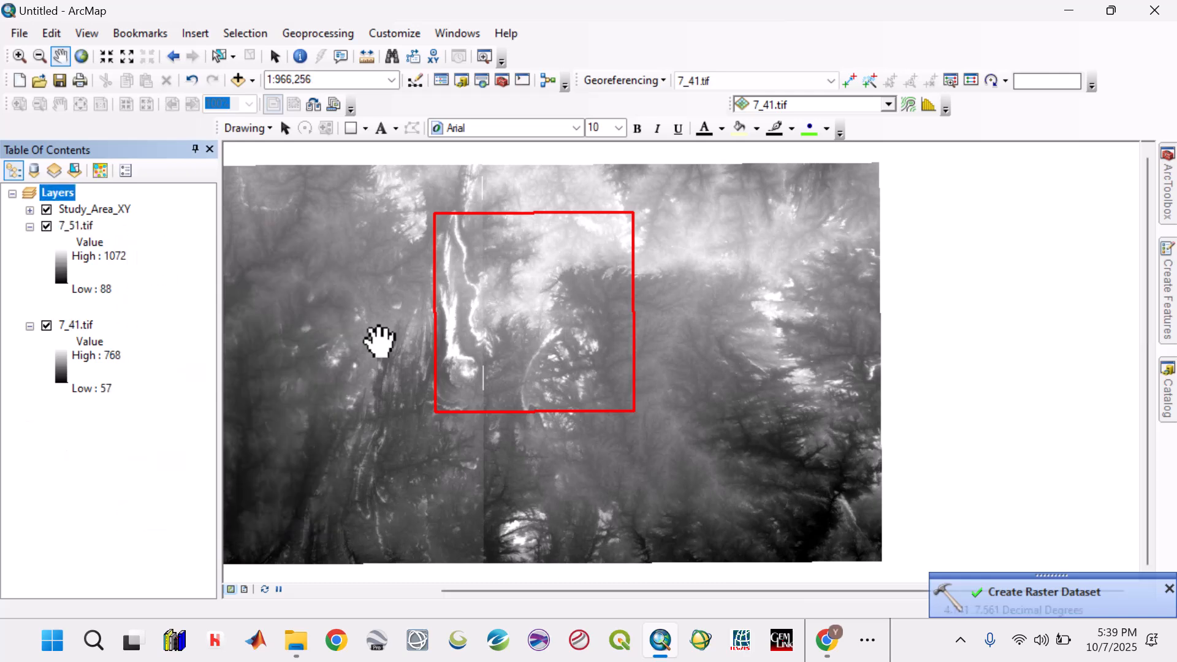
pyautogui.click(30, 227)
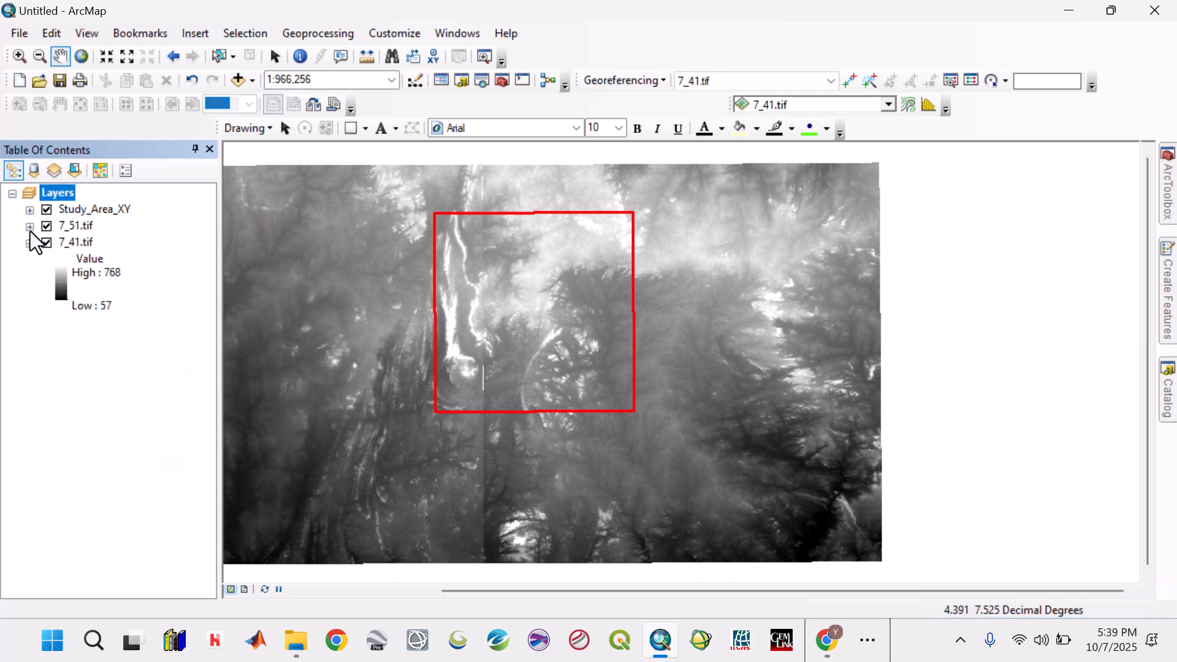
pyautogui.click(30, 242)
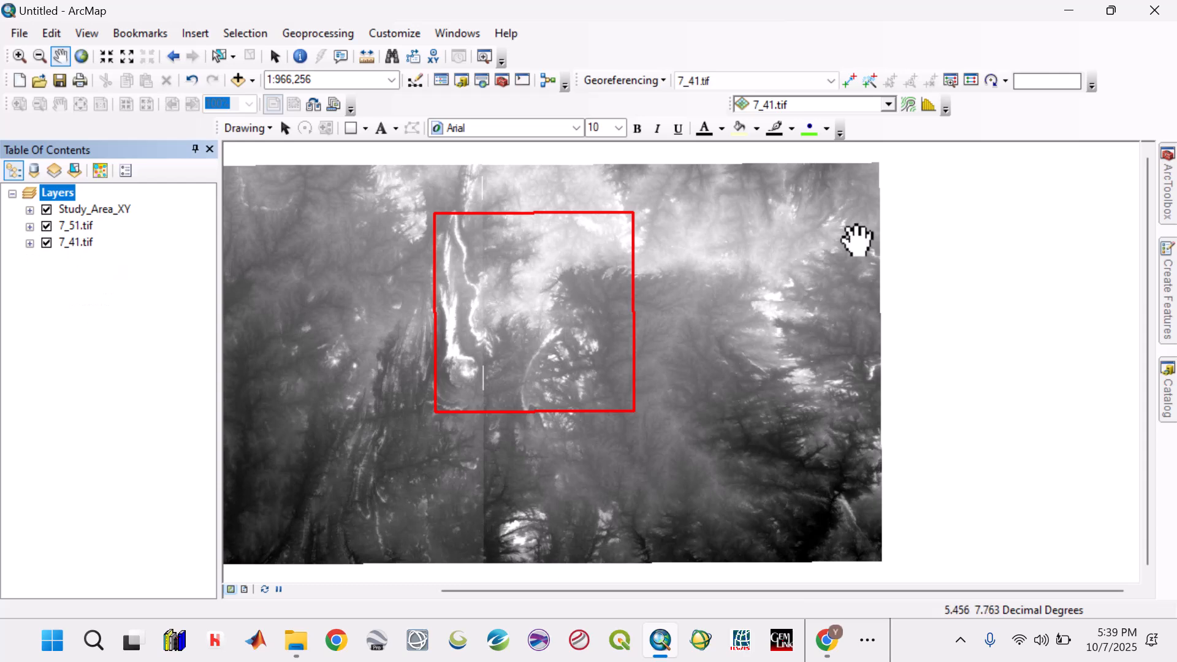
# - Find the Mosaic tool in the Raster Dataset toolset and open it
pyautogui.click(1167, 205)
pyautogui.click(928, 384)
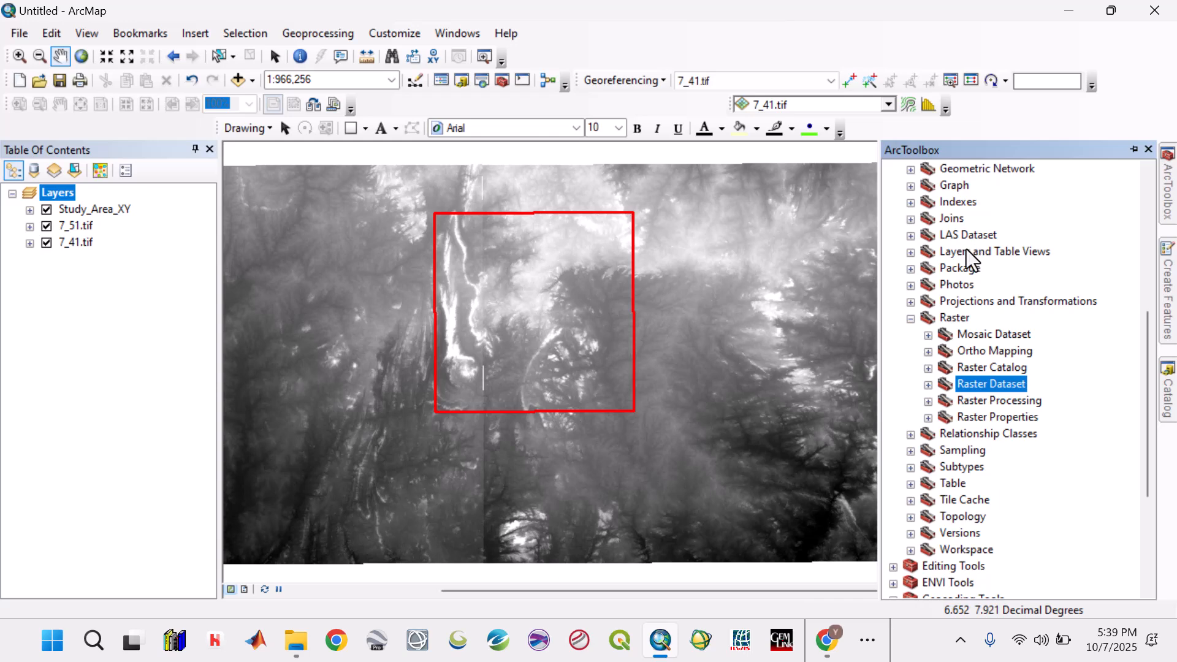
pyautogui.click(924, 404)
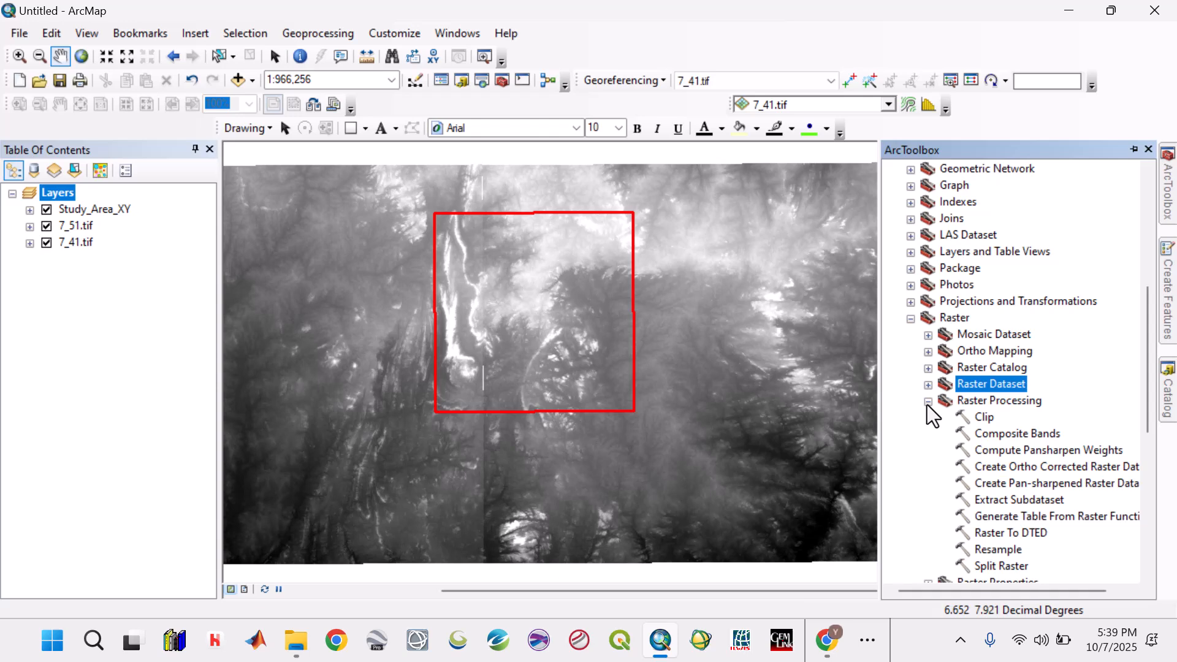
pyautogui.click(928, 402)
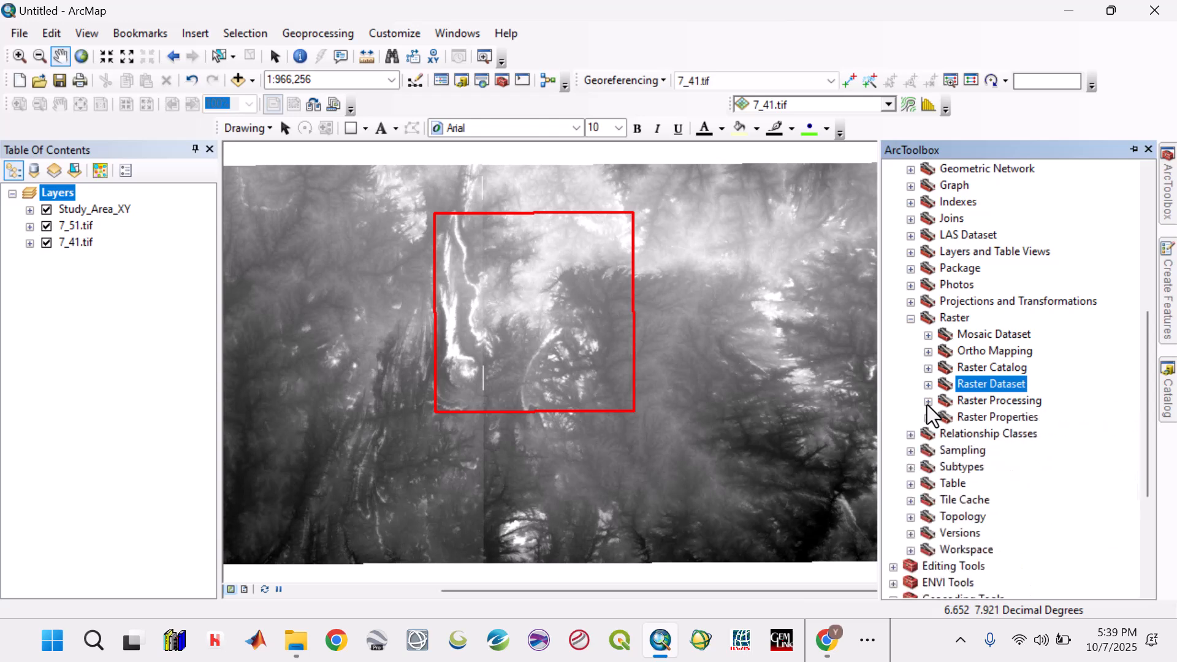
pyautogui.click(928, 335)
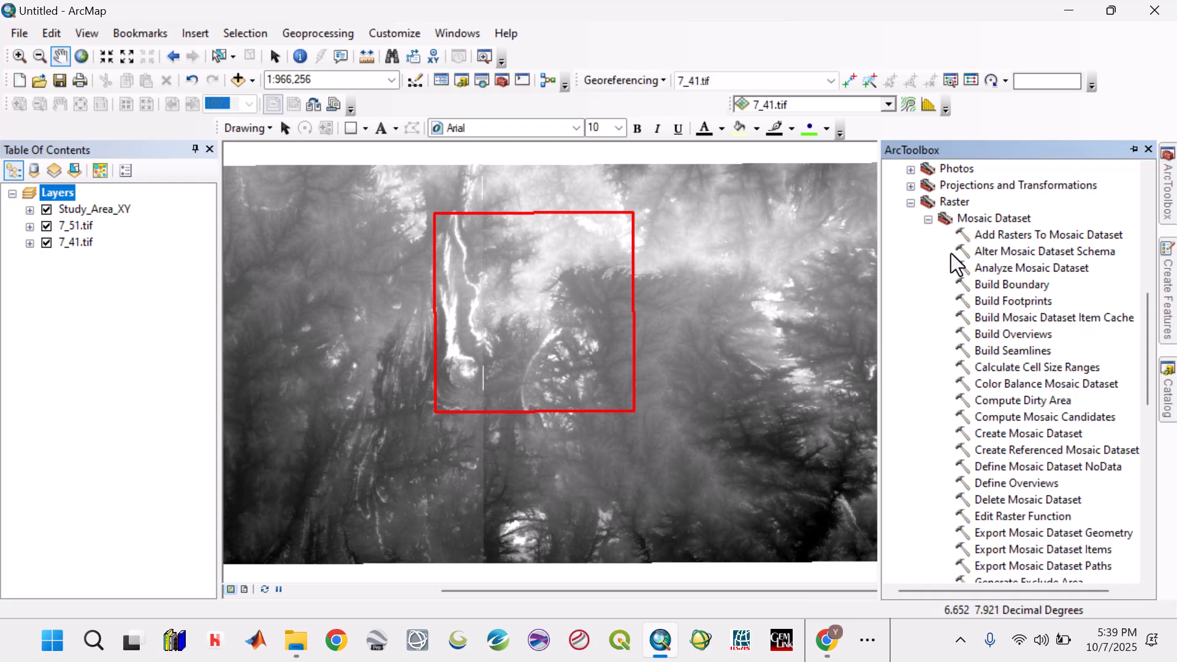
pyautogui.click(928, 220)
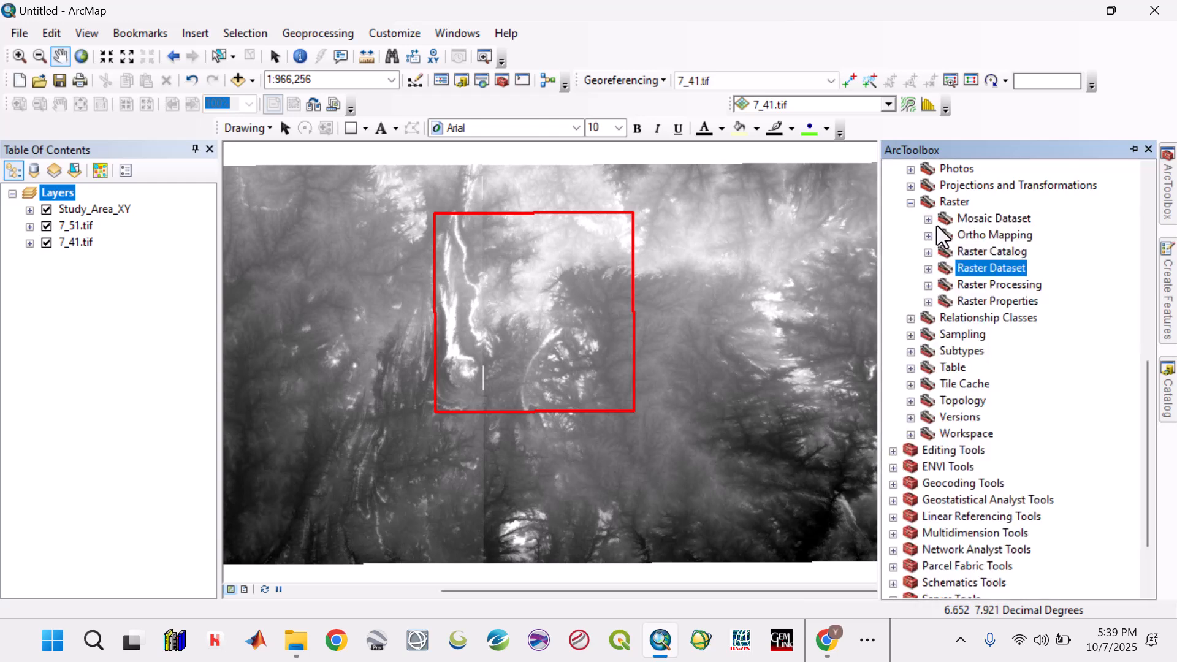
pyautogui.click(929, 269)
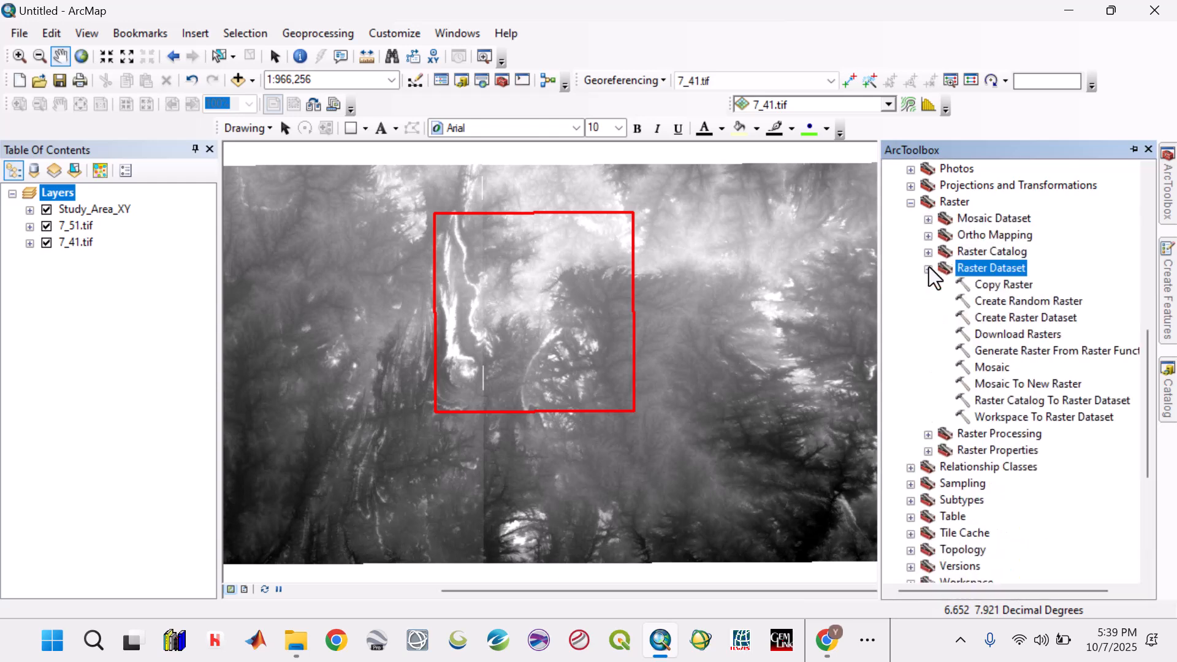
pyautogui.doubleClick(999, 368)
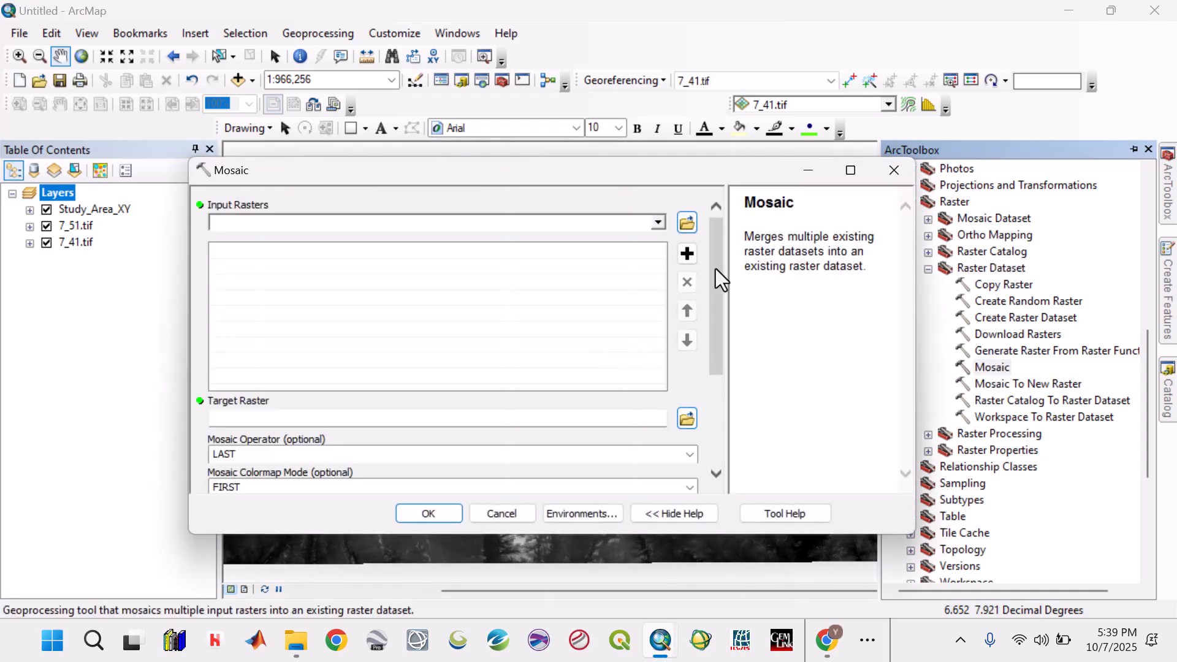
# - Add 7_41.tif and 7_51.tif as the input rasters of the mosaic
pyautogui.click(658, 222)
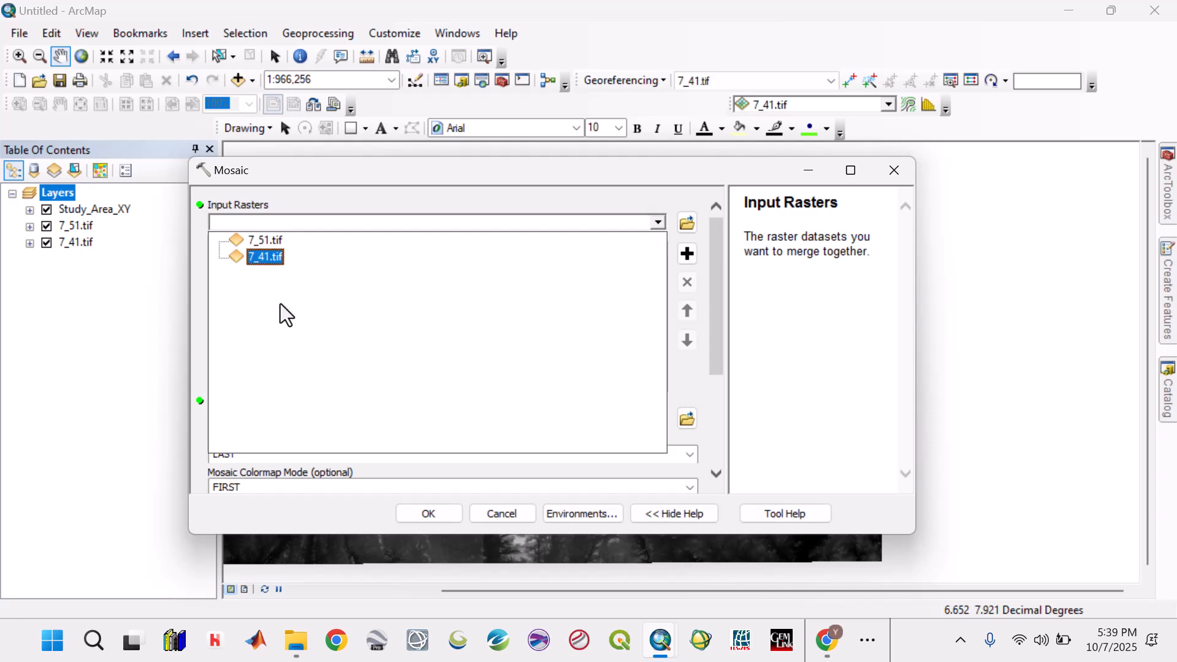
pyautogui.click(263, 254)
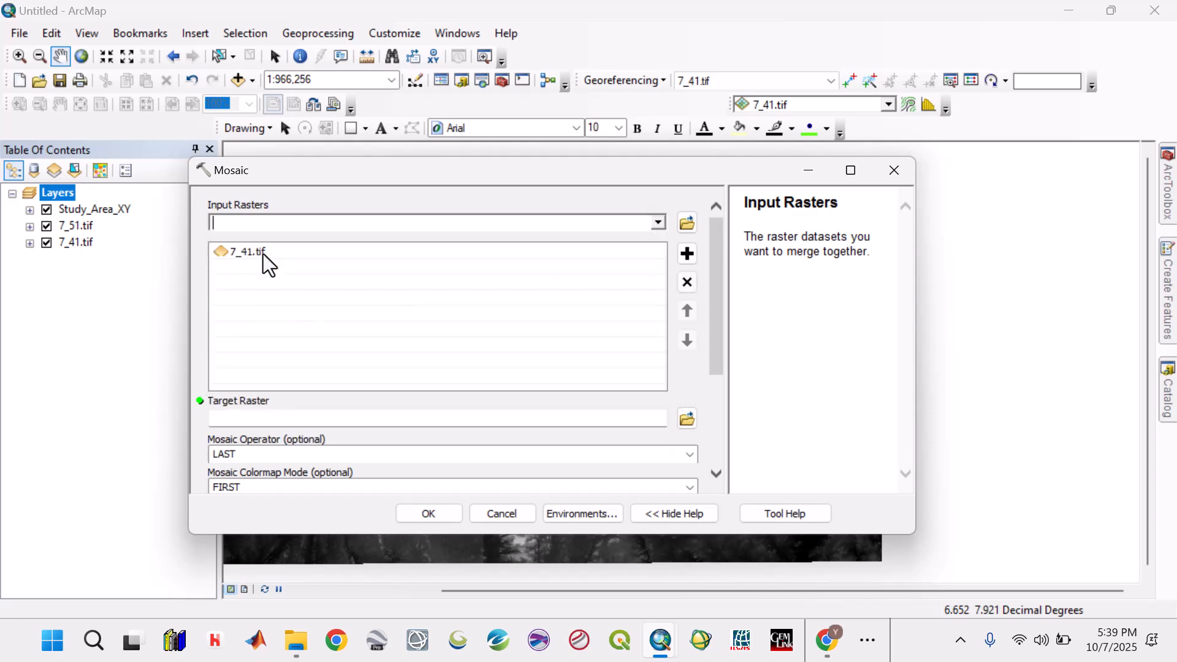
pyautogui.click(658, 222)
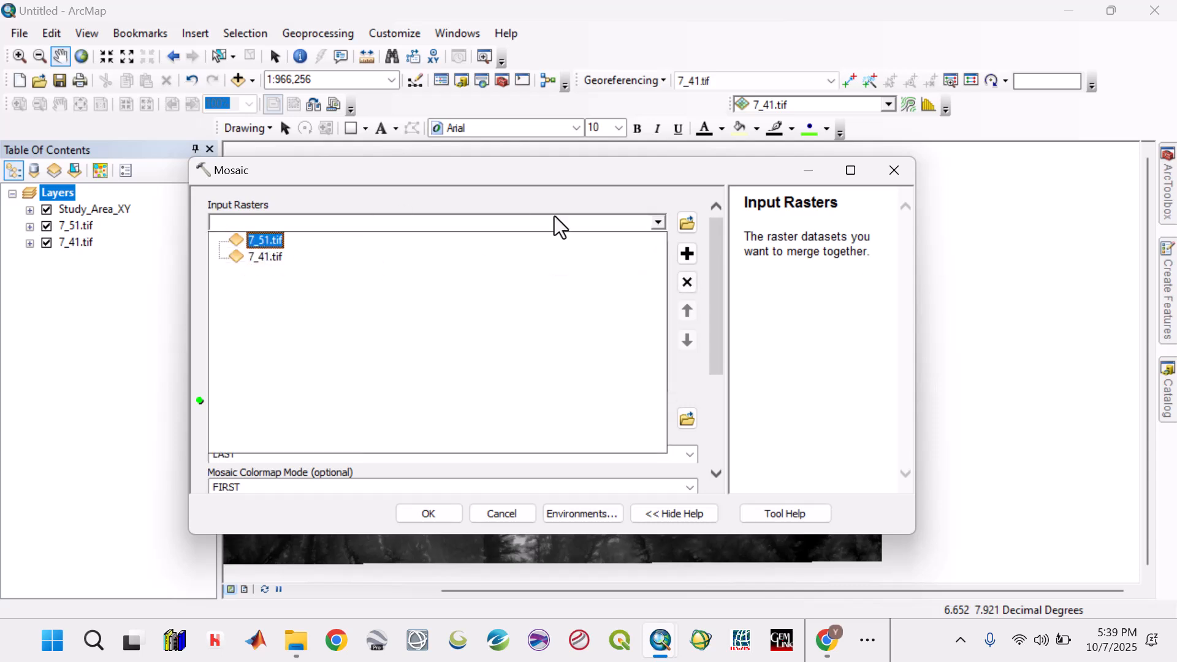
pyautogui.click(259, 239)
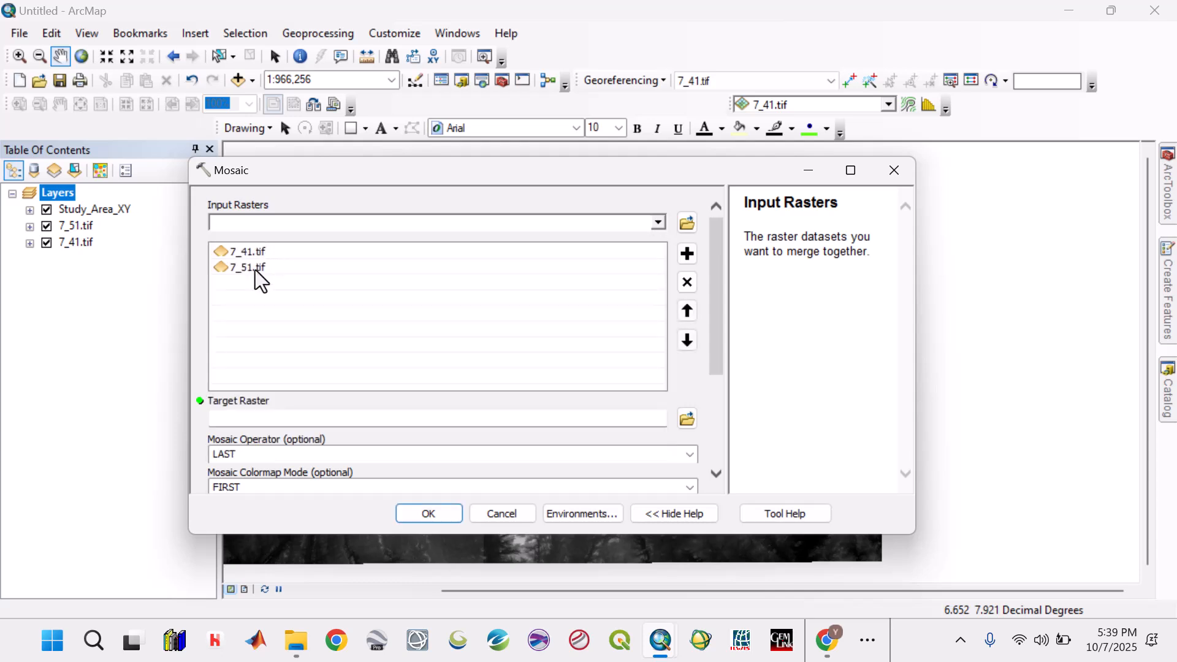
# - Set Merged_New_DEM.tif from the DEM folder as the mosaic's target raster
pyautogui.click(685, 415)
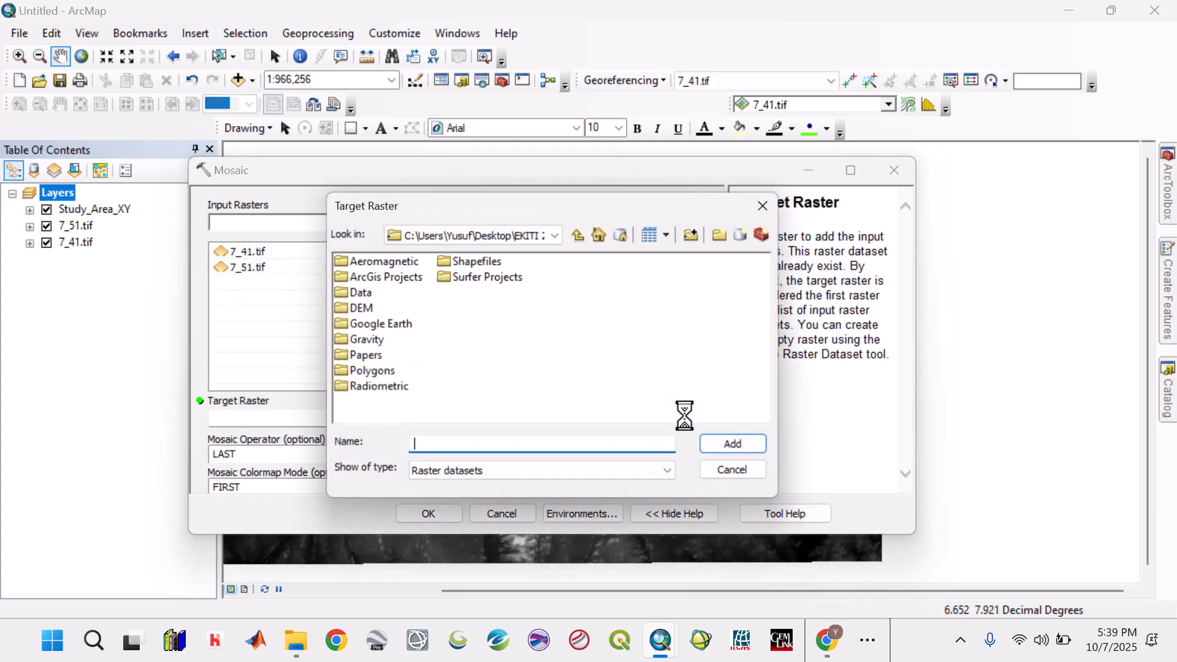
pyautogui.doubleClick(358, 308)
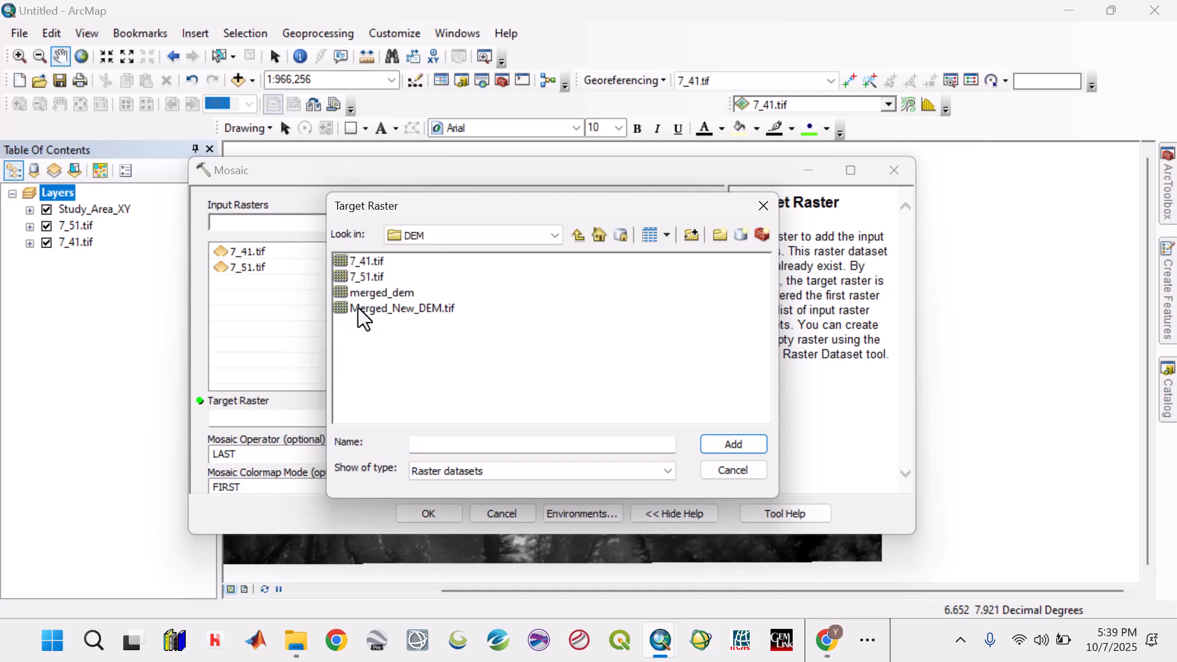
pyautogui.click(396, 312)
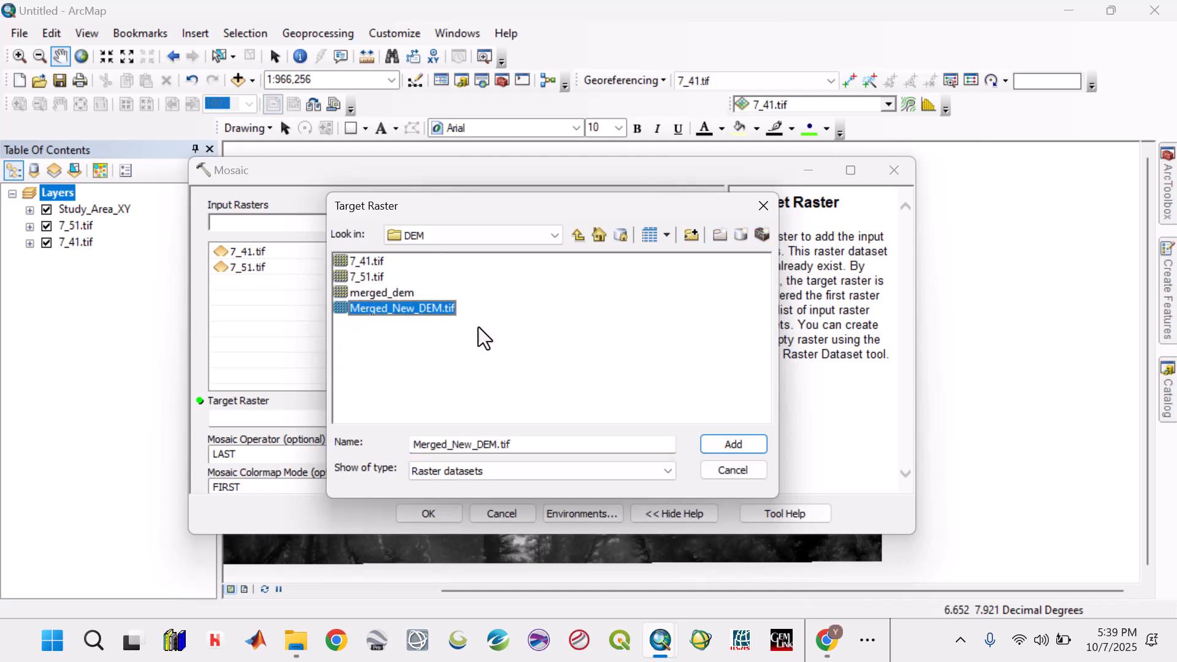
pyautogui.click(732, 445)
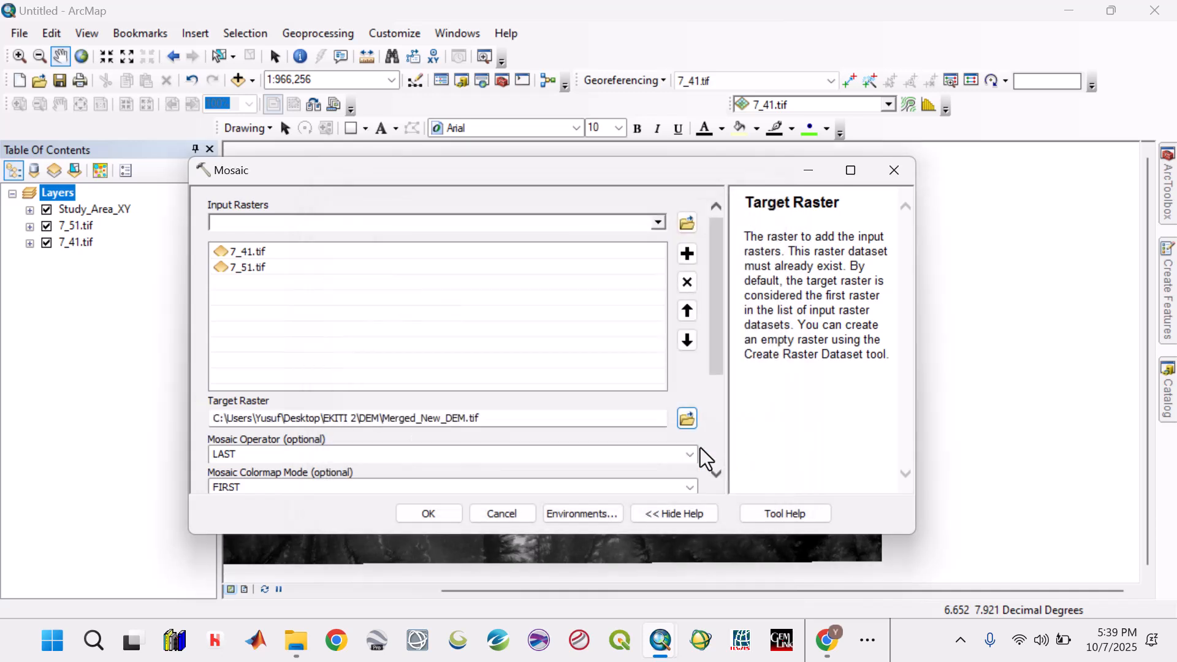
# - Set the mosaic's NoData value to 0 and open the Ignore Background Value for editing
pyautogui.moveTo(721, 359); pyautogui.dragTo(724, 452)
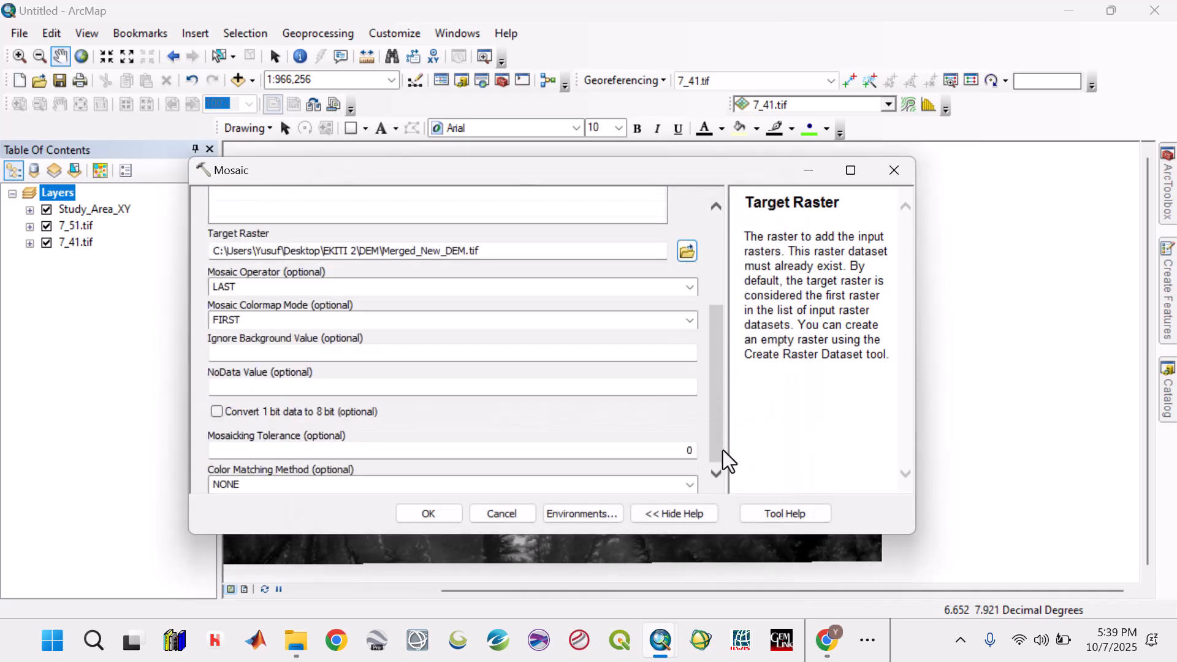
pyautogui.click(685, 385)
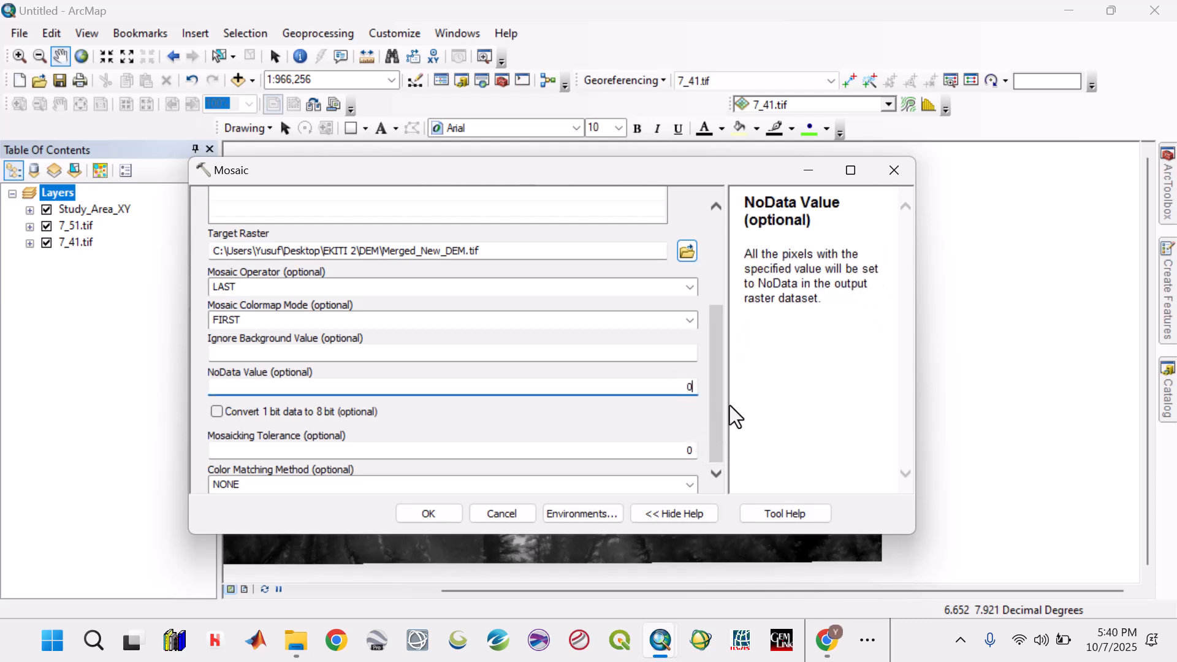
pyautogui.moveTo(716, 393); pyautogui.dragTo(722, 423)
pyautogui.click(691, 354)
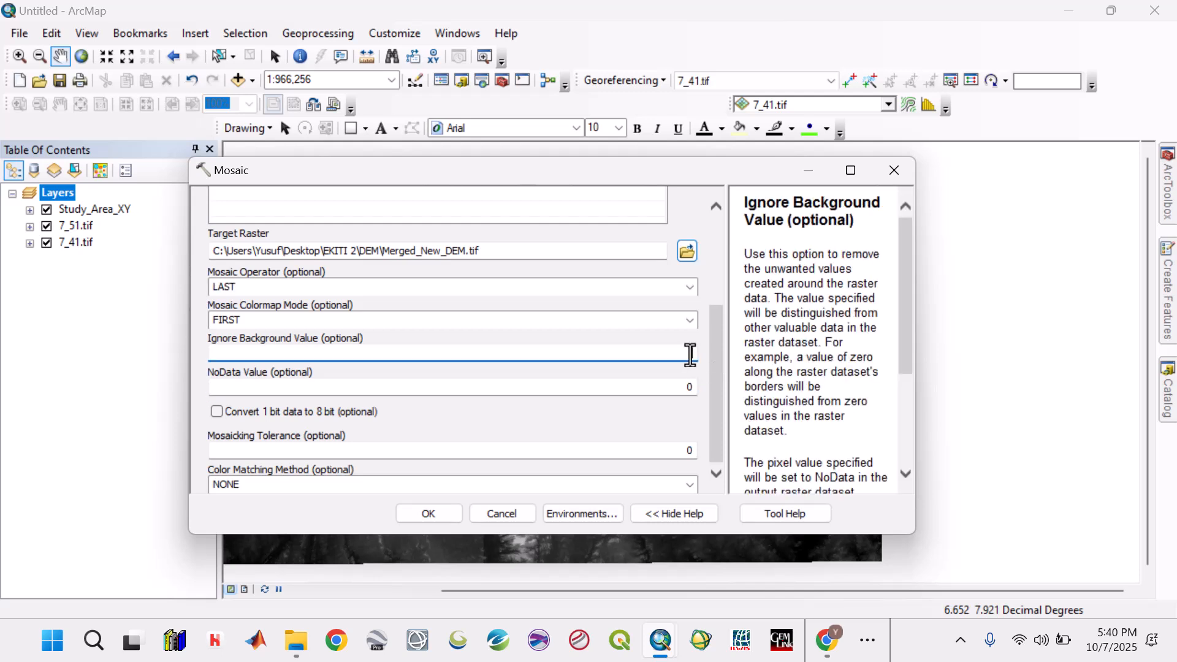
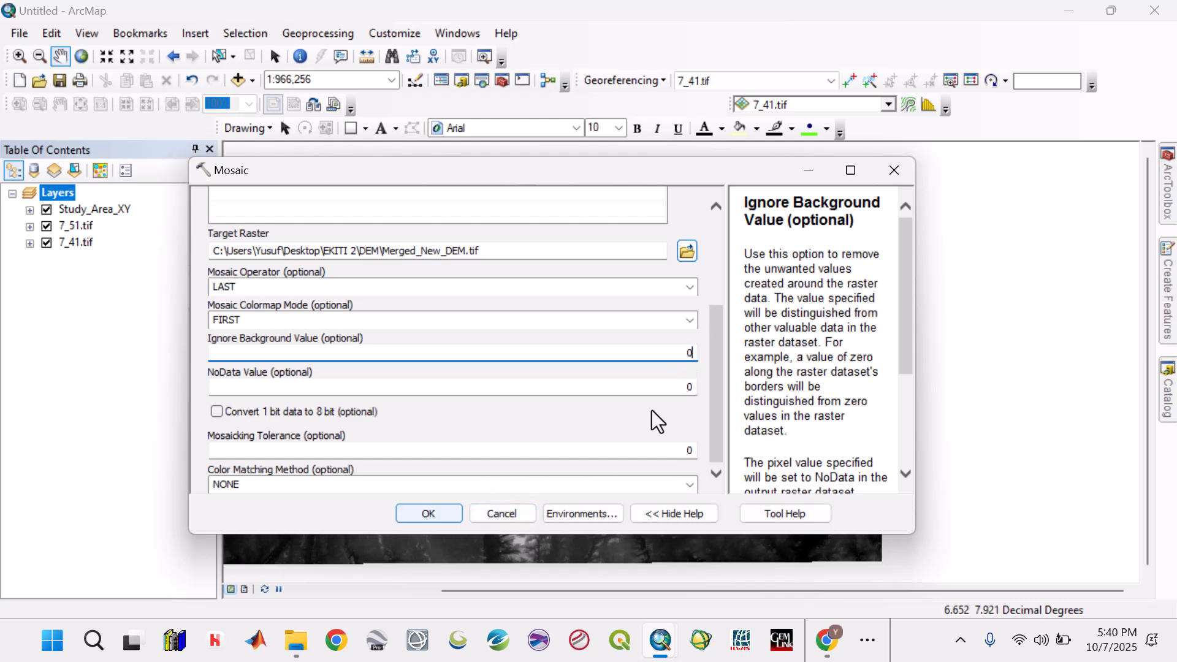
# - Run the mosaic into Merged_New_DEM.tif with an Ignore Background Value of 0
pyautogui.click(418, 509)
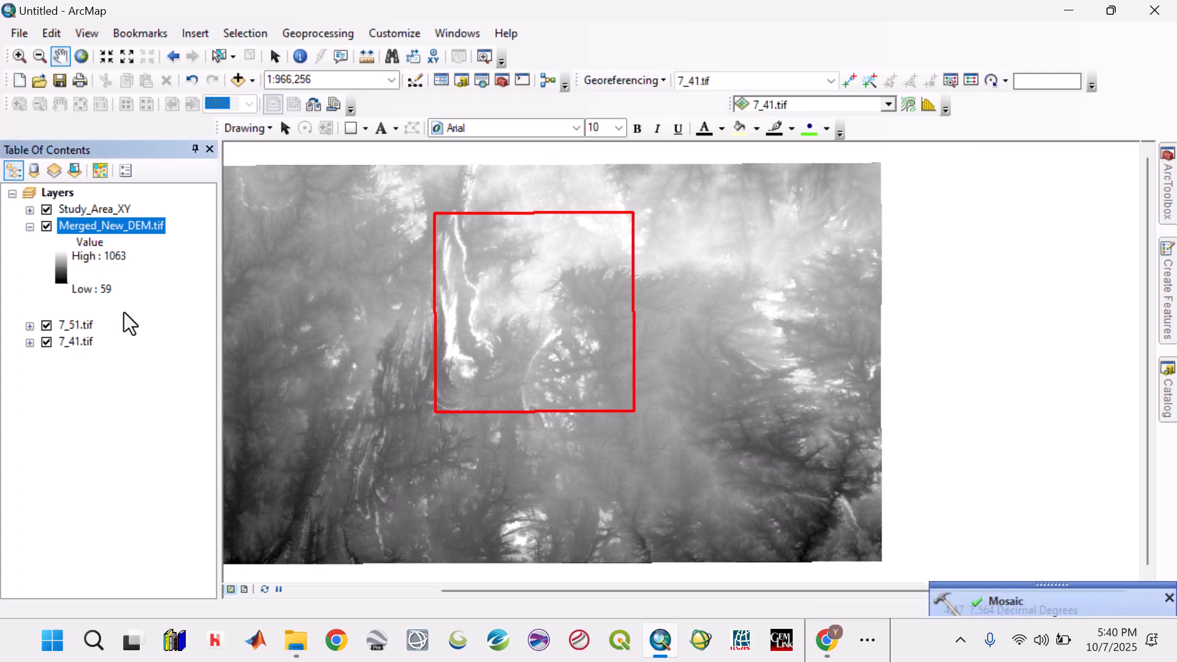
pyautogui.click(123, 257)
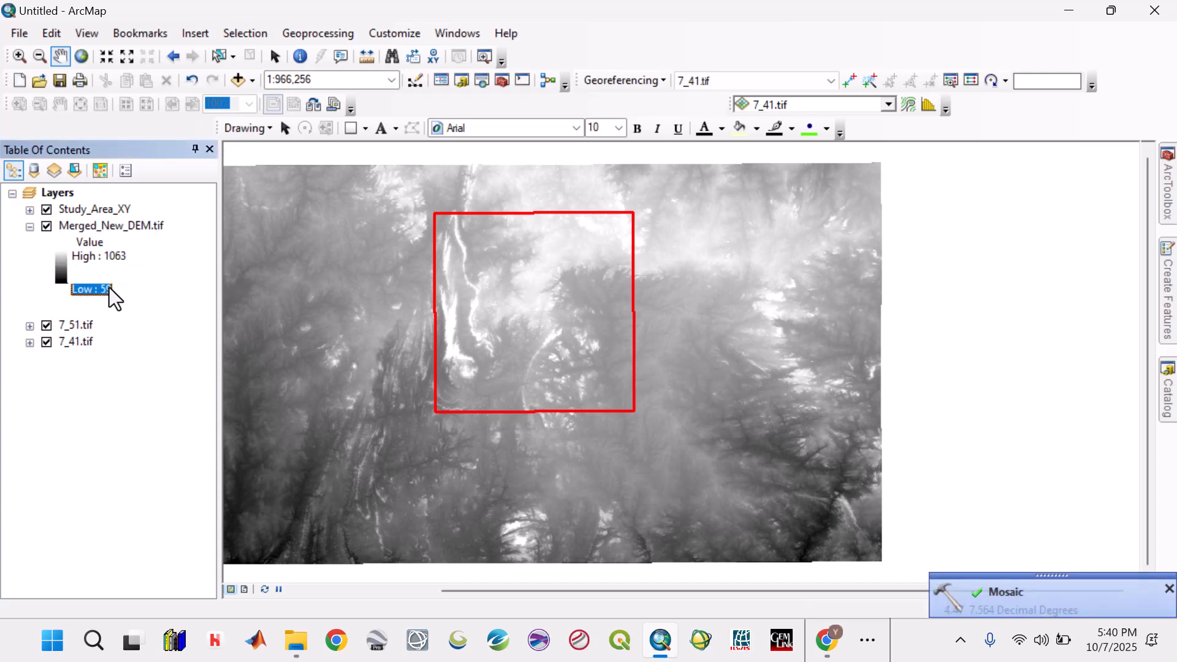
# - Remove the original 7_51.tif and 7_41.tif tile layers from the map
pyautogui.click(75, 326)
pyautogui.rightClick(75, 327)
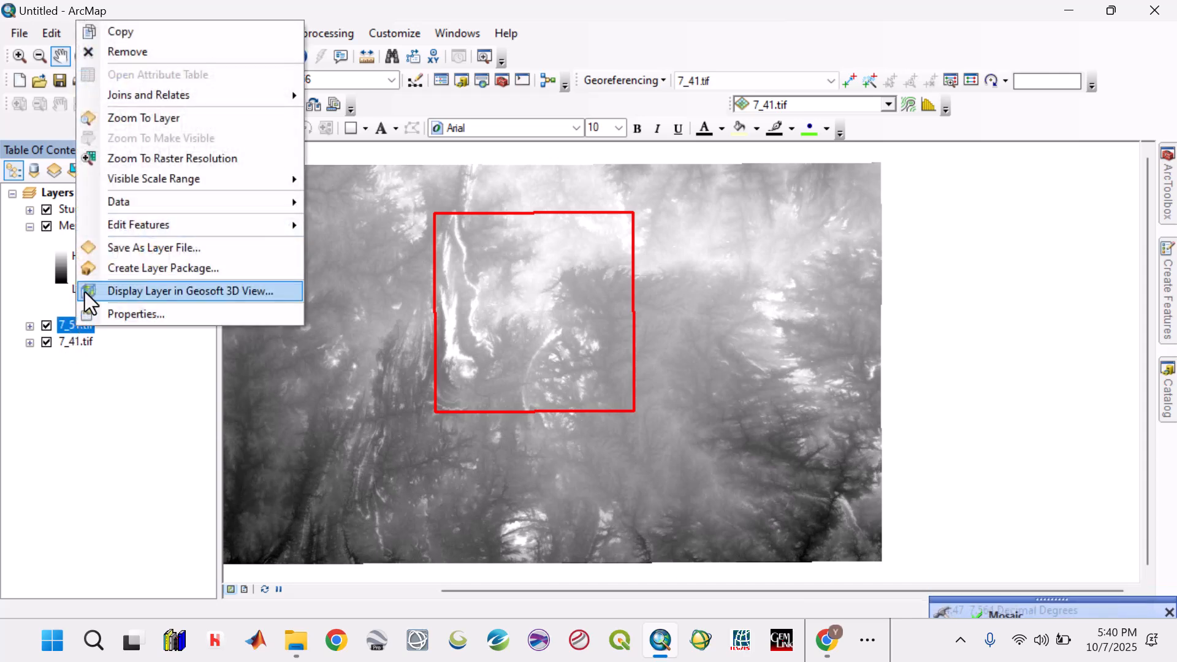
pyautogui.press('Escape')
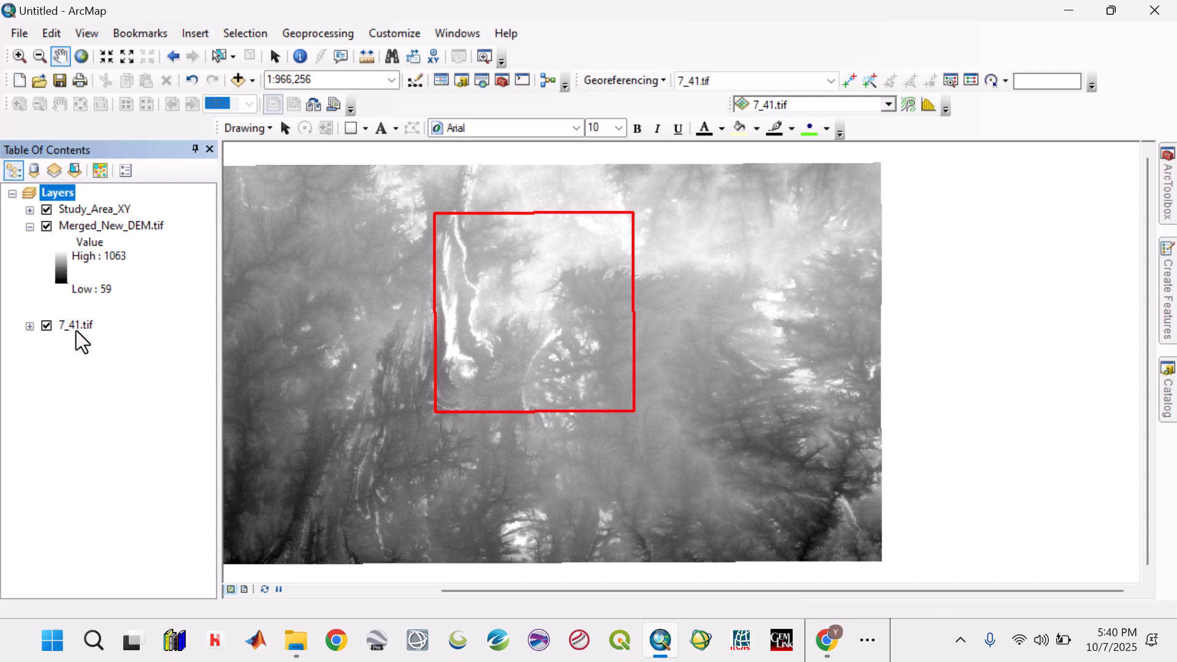
pyautogui.click(76, 329)
pyautogui.rightClick(76, 329)
pyautogui.click(140, 57)
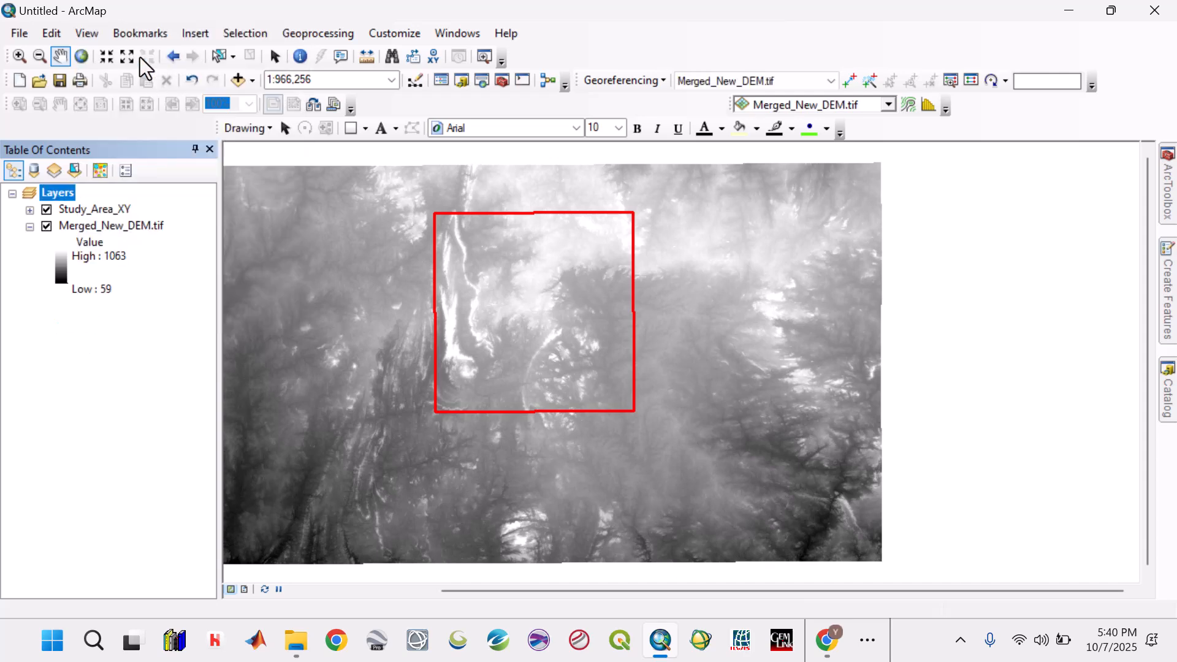
# - Find the Clip tool in the Raster Processing toolset and open it
pyautogui.scroll(1, 465, 354)
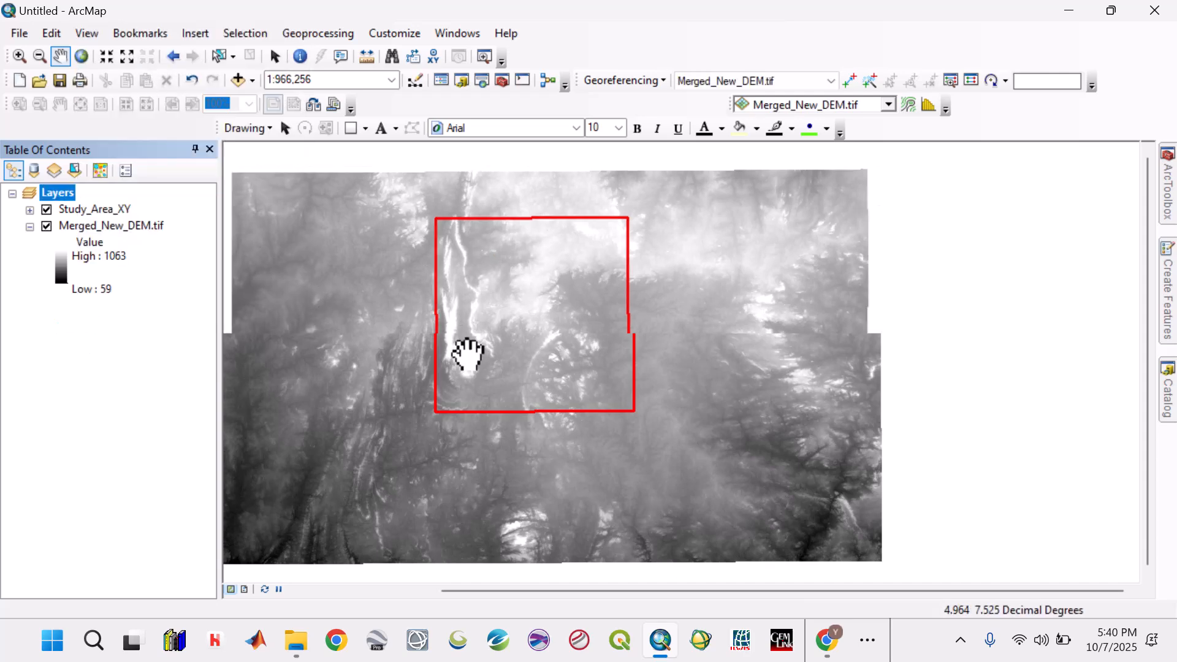
pyautogui.scroll(-2, 465, 354)
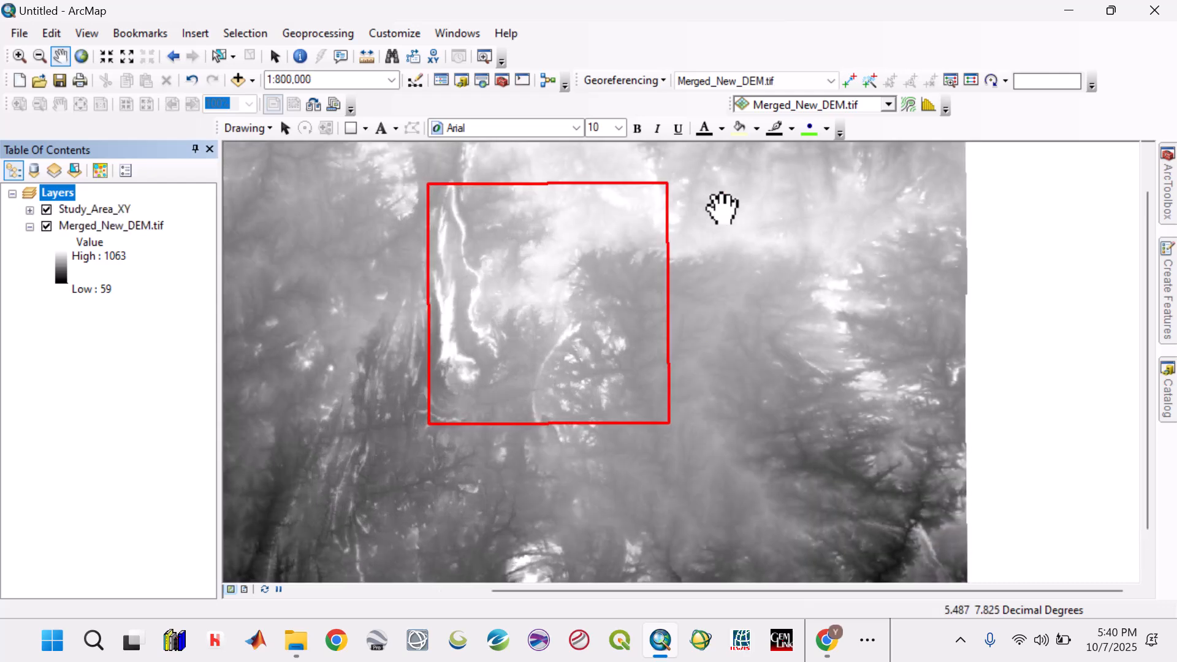
pyautogui.moveTo(1169, 202)
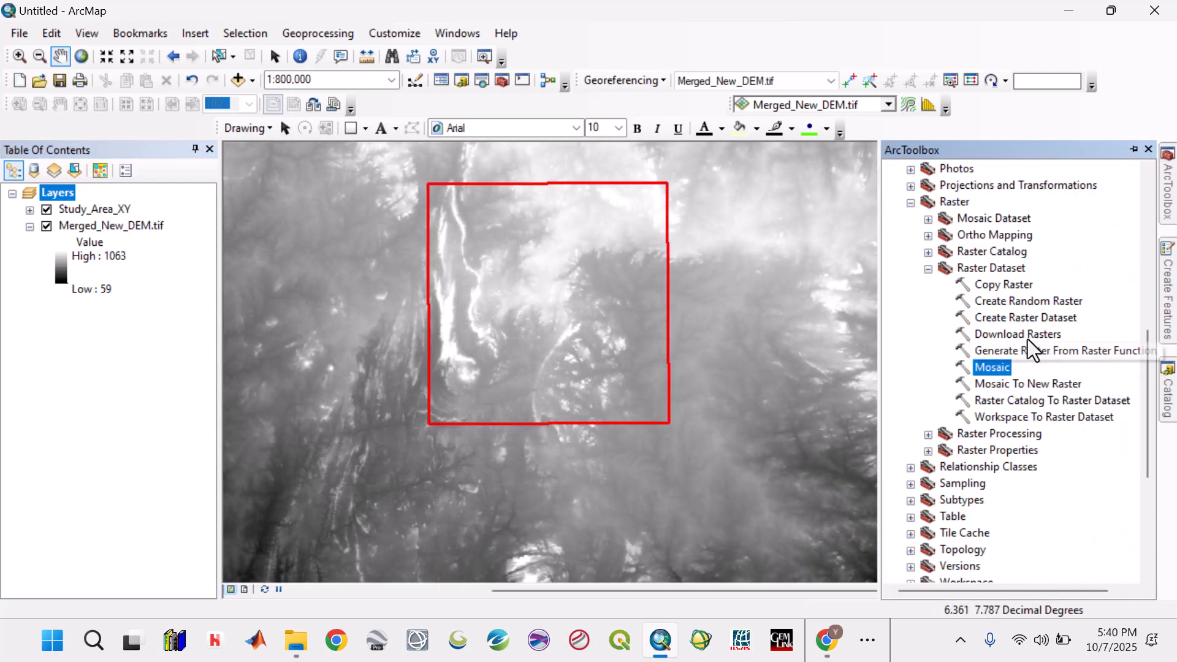
pyautogui.click(929, 268)
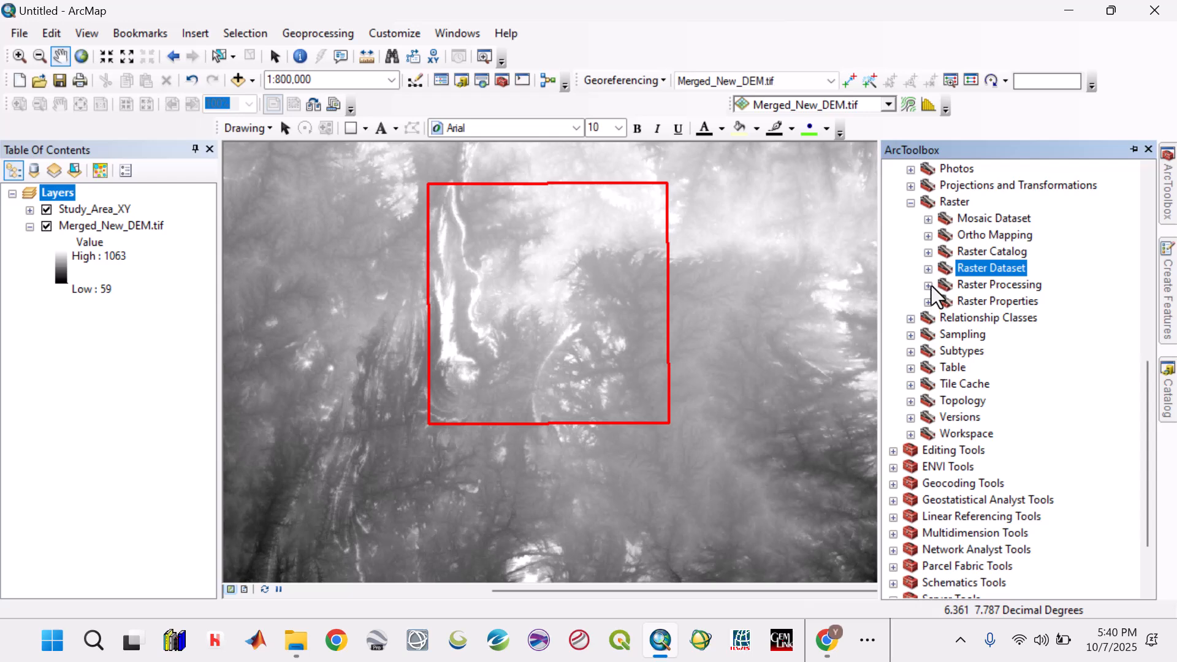
pyautogui.click(928, 285)
pyautogui.doubleClick(984, 302)
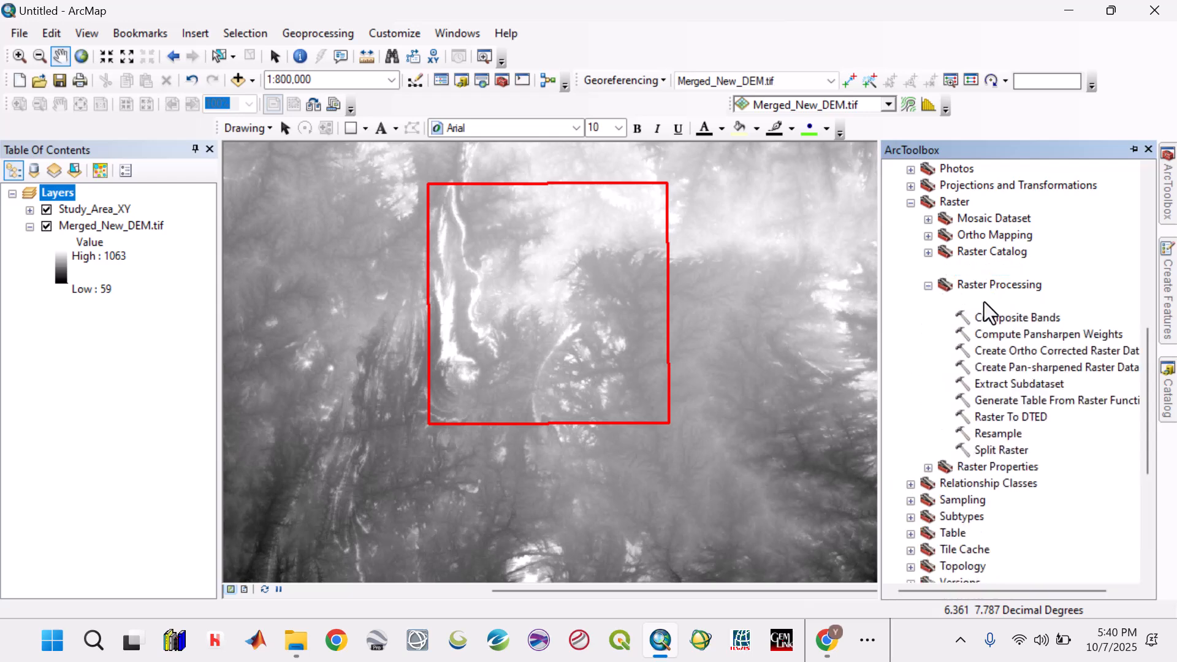
# - Set Merged_New_DEM.tif as the clip's input raster and Study_Area_XY as its output extent
pyautogui.click(657, 224)
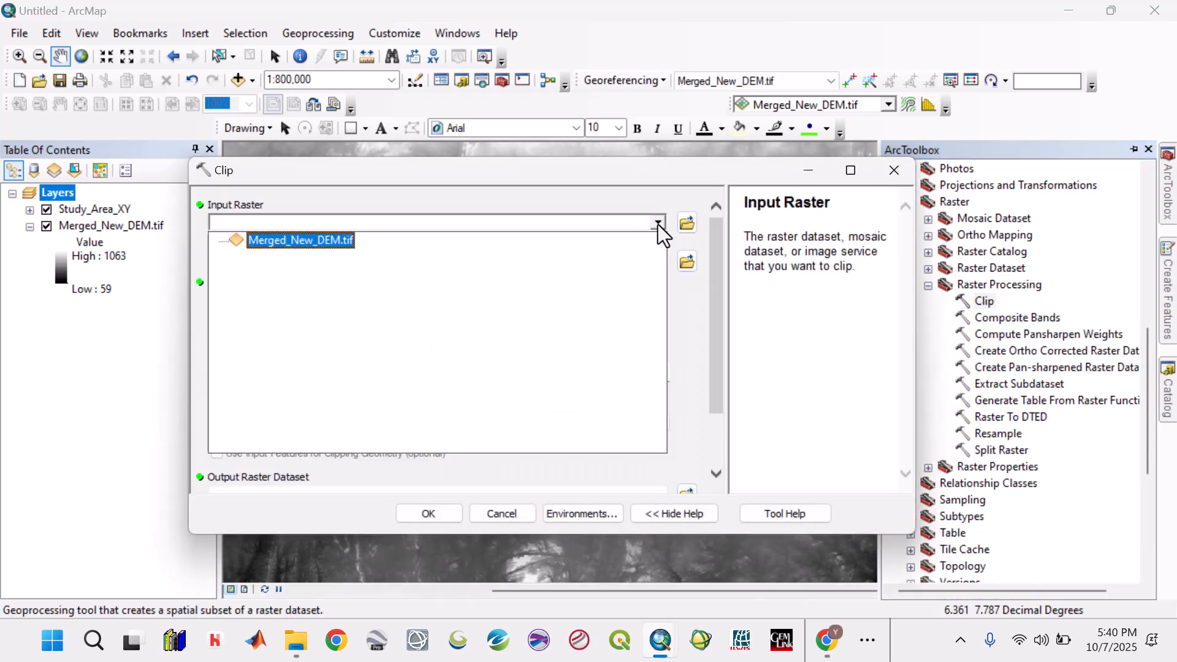
pyautogui.click(329, 244)
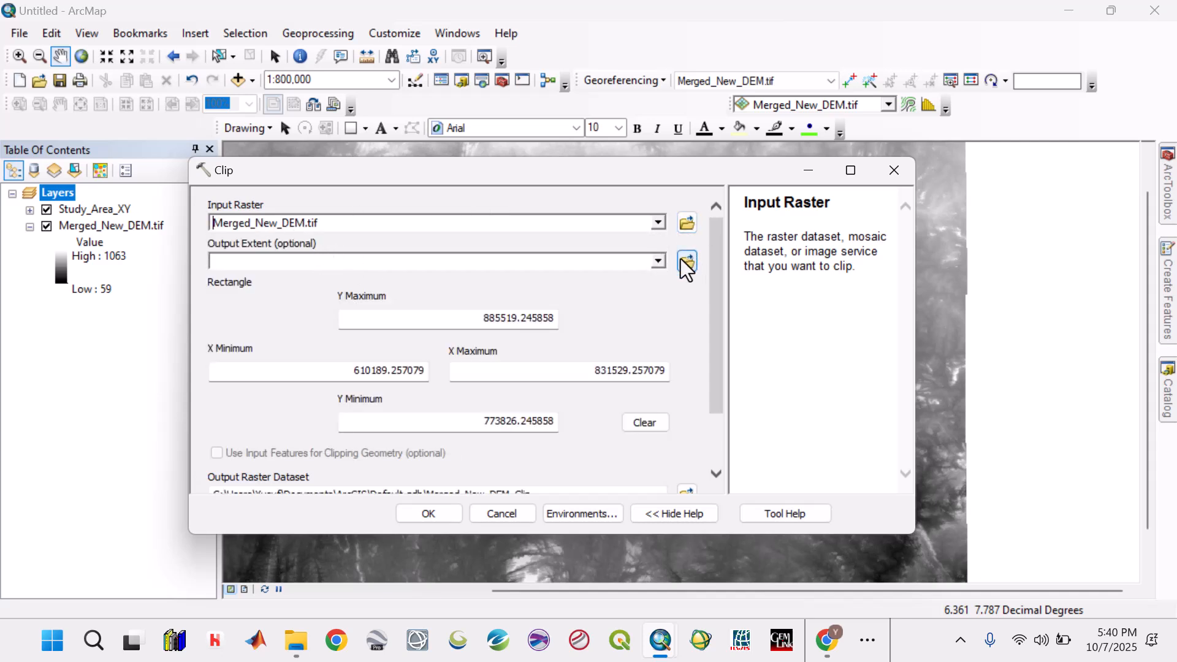
pyautogui.click(659, 261)
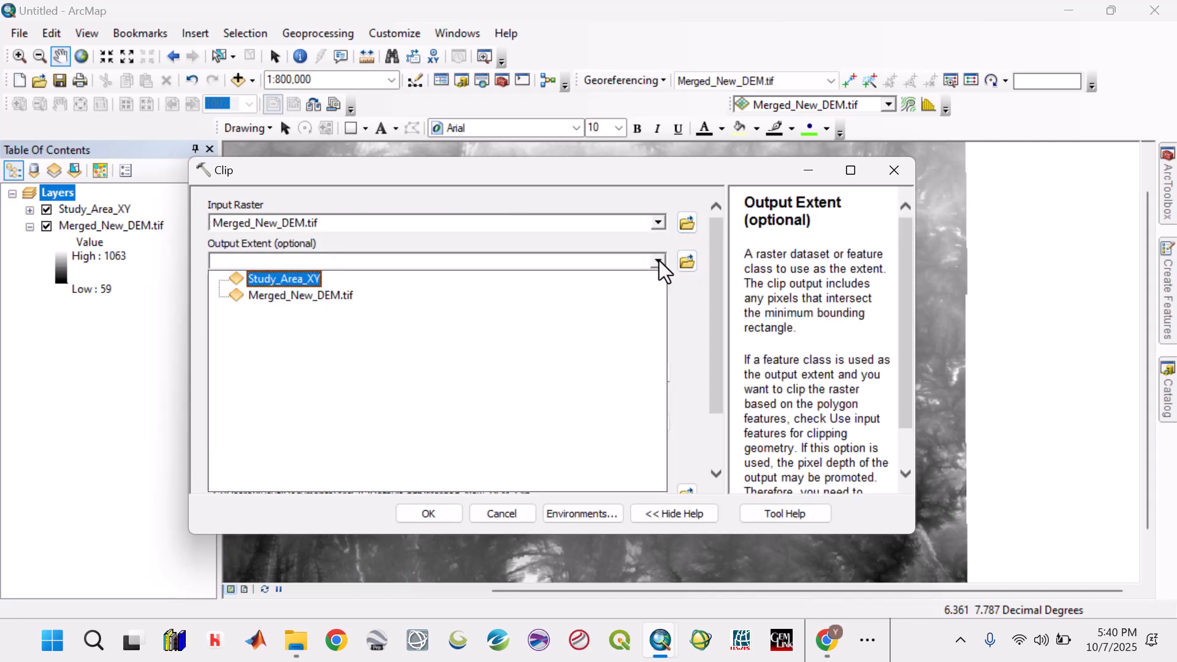
pyautogui.click(301, 281)
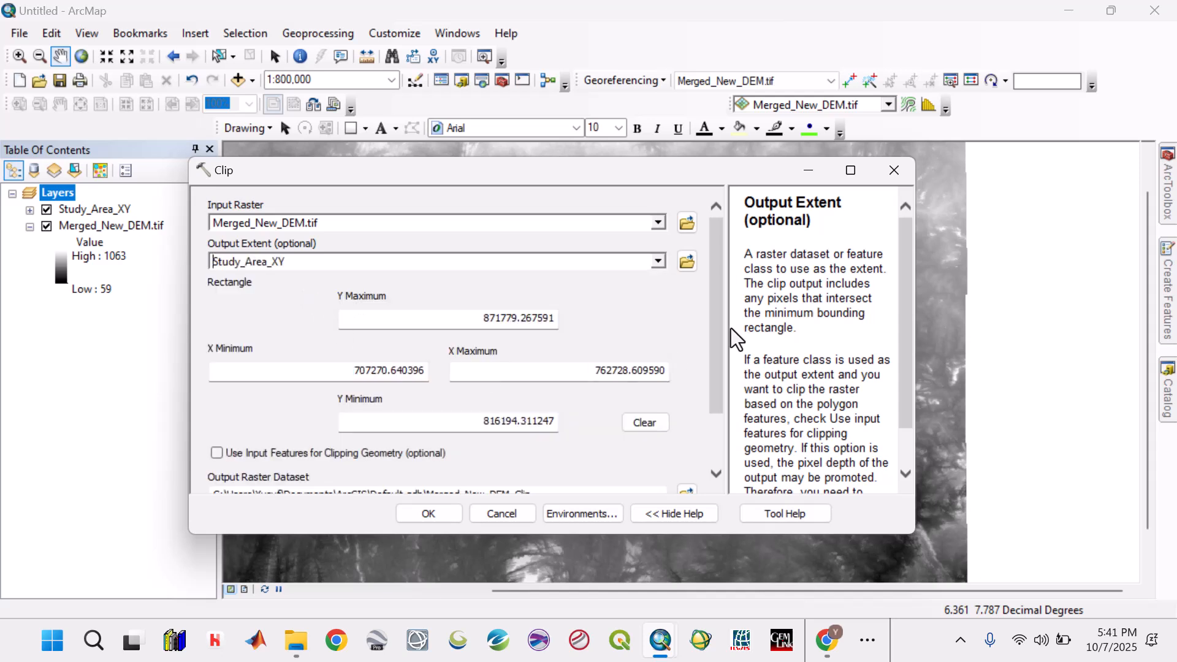
# - Set the clip's output raster dataset to DEM_XY.tif in the DEM folder
pyautogui.moveTo(717, 344); pyautogui.dragTo(714, 399)
pyautogui.click(687, 421)
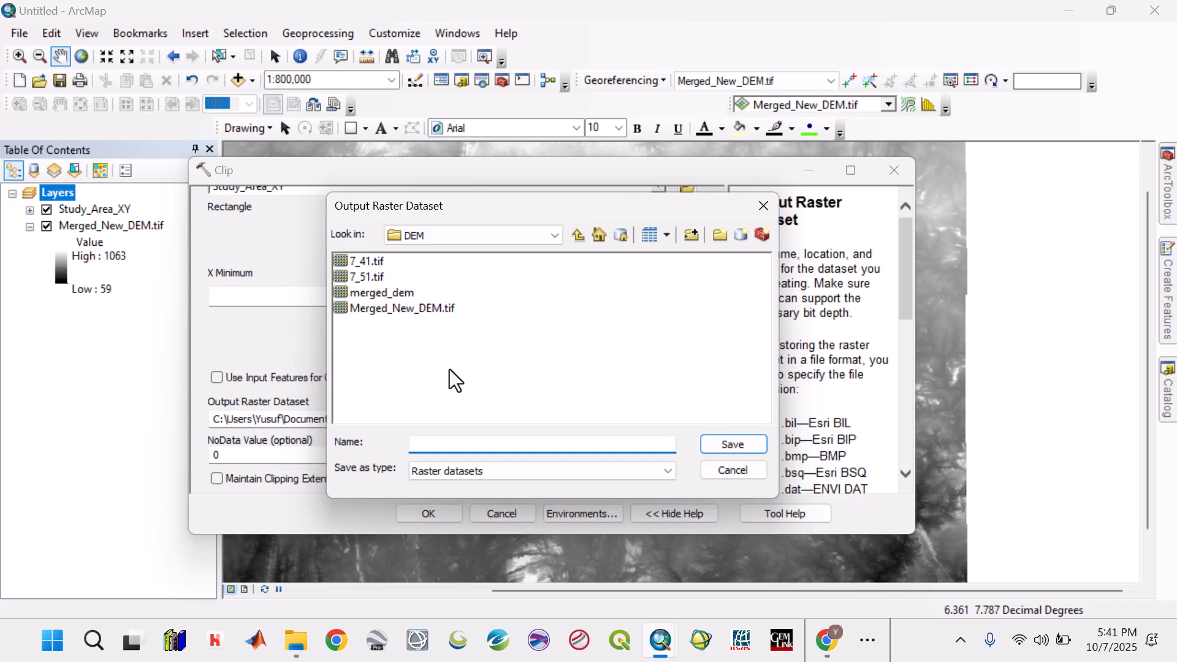
pyautogui.write('DEM_XY.tif')
pyautogui.click(715, 443)
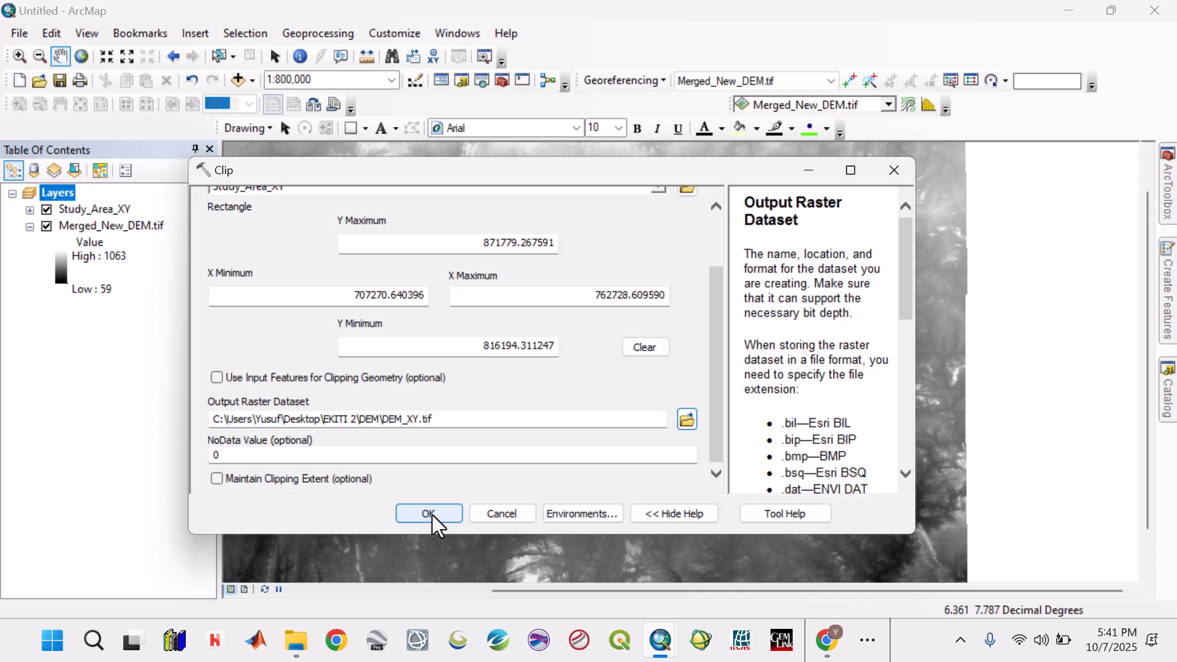
# - Enable the use of input features for clipping geometry and run the clip
pyautogui.click(216, 378)
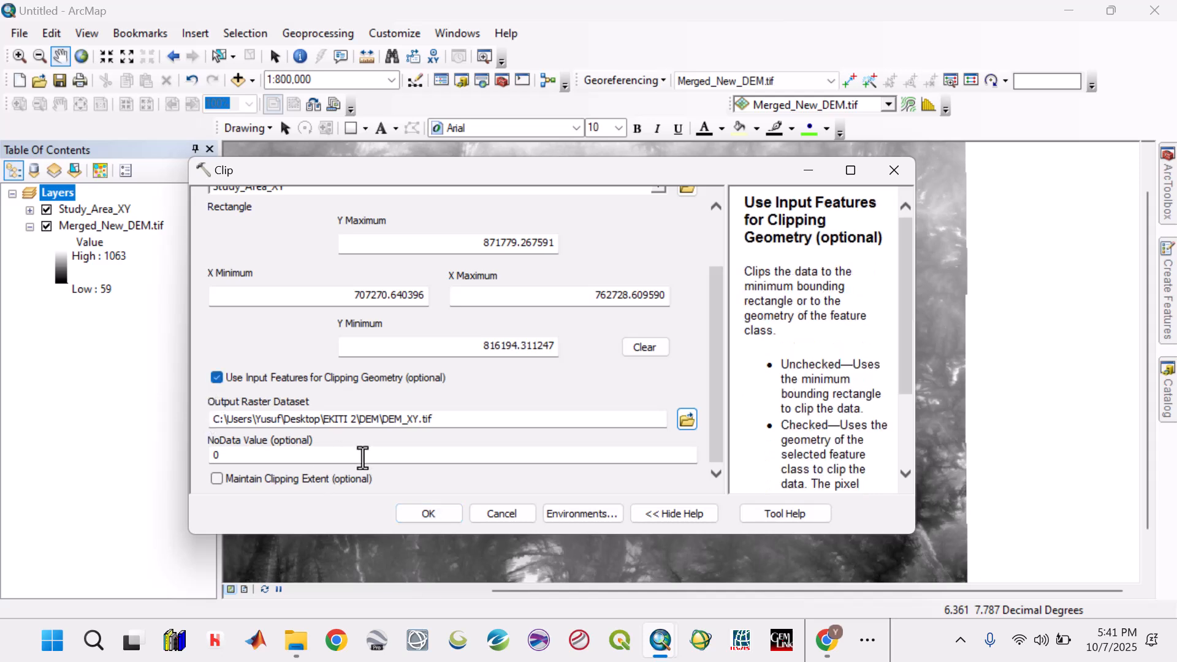
pyautogui.click(426, 514)
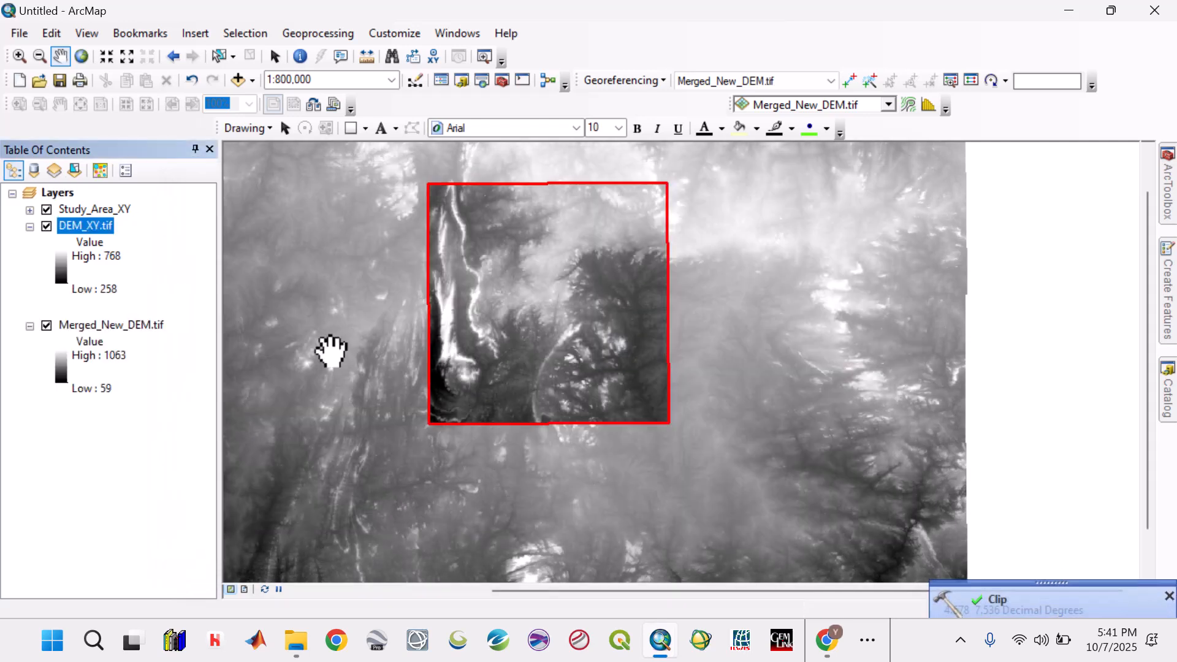
# - Hide the Merged_New_DEM.tif layer and fit the map view to the clipped DEM_XY.tif
pyautogui.click(46, 327)
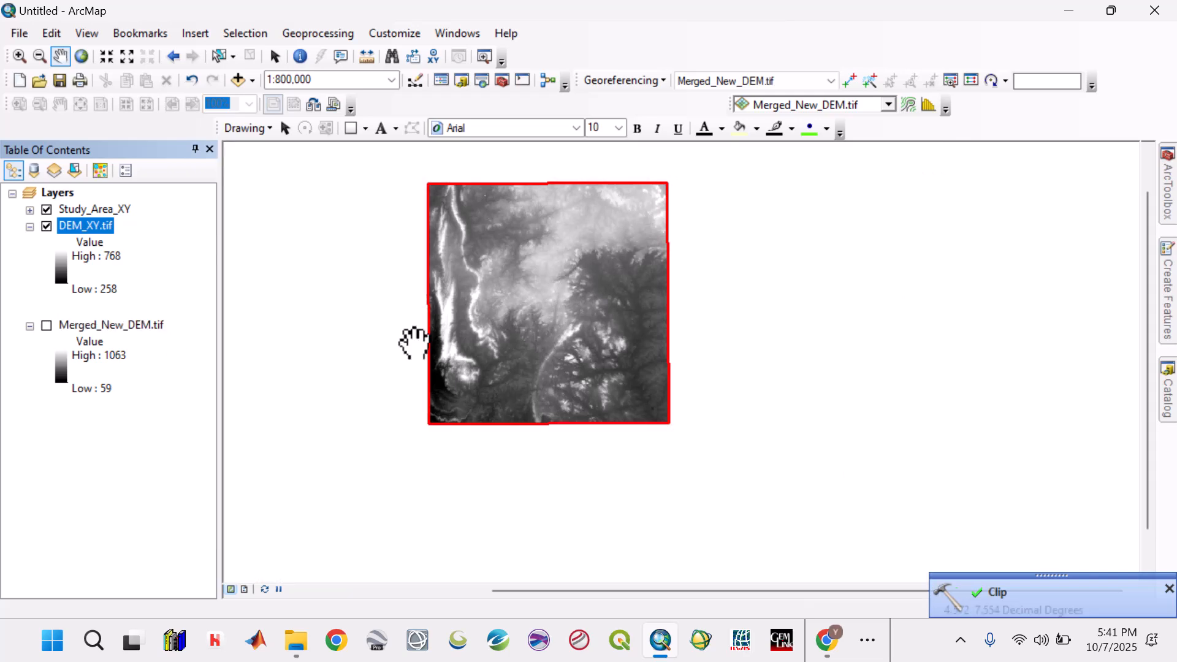
pyautogui.rightClick(84, 227)
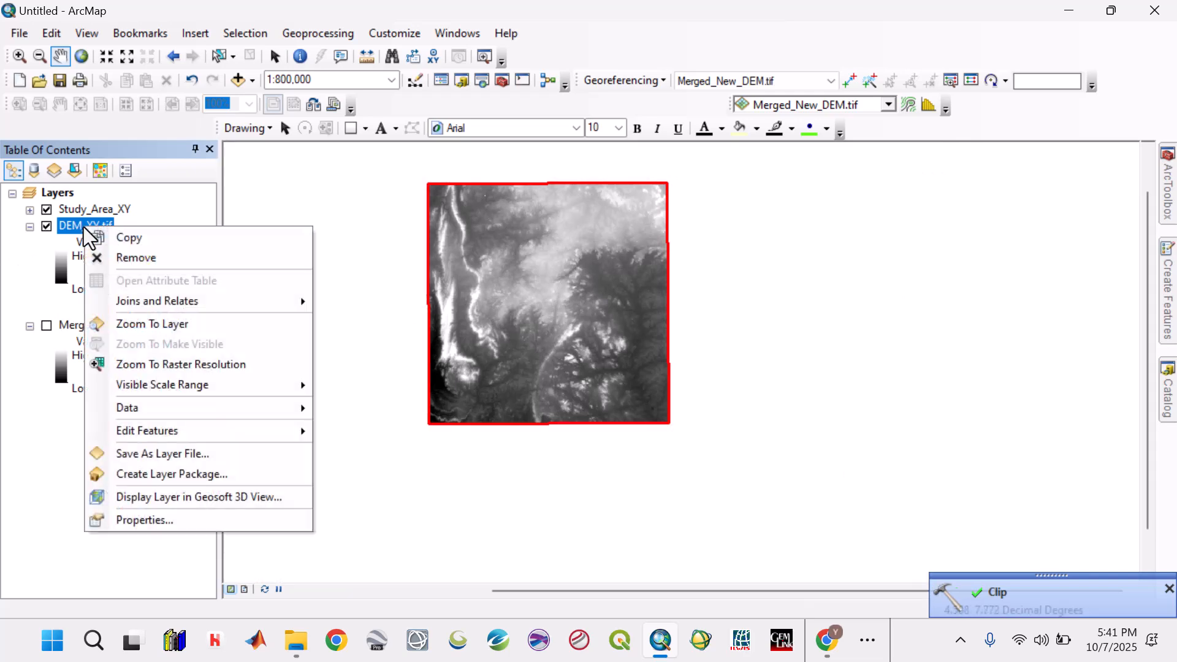
pyautogui.click(152, 325)
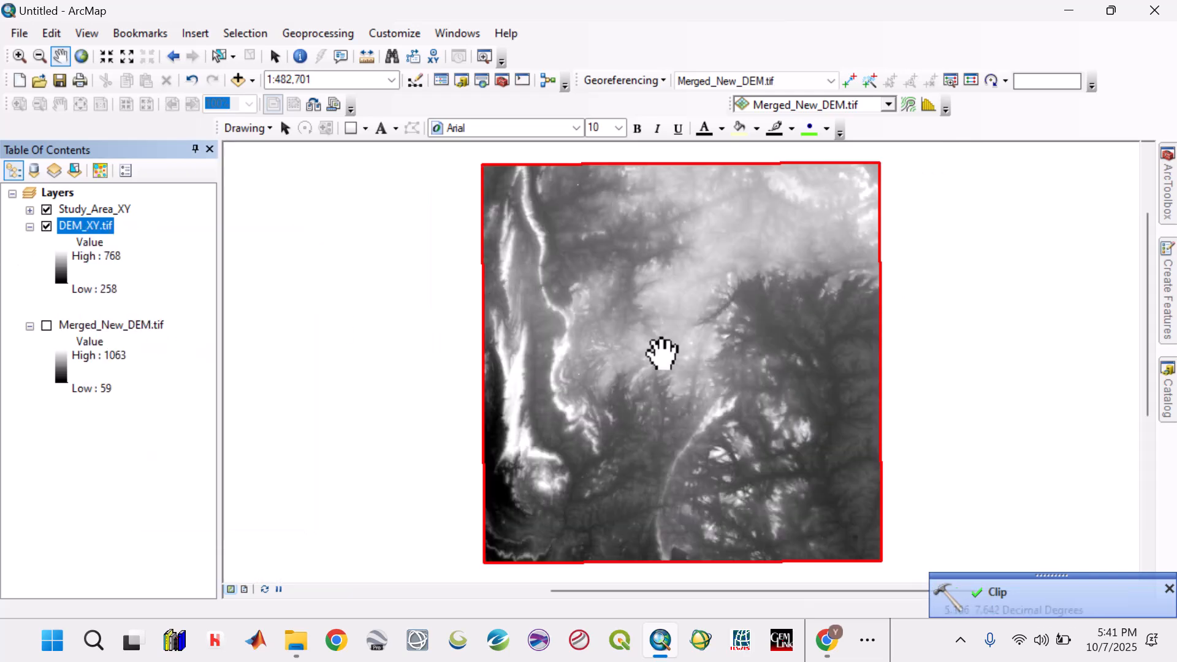
pyautogui.moveTo(661, 350)
pyautogui.mouseDown()
pyautogui.moveTo(630, 349)
pyautogui.moveTo(639, 355)
pyautogui.mouseUp()
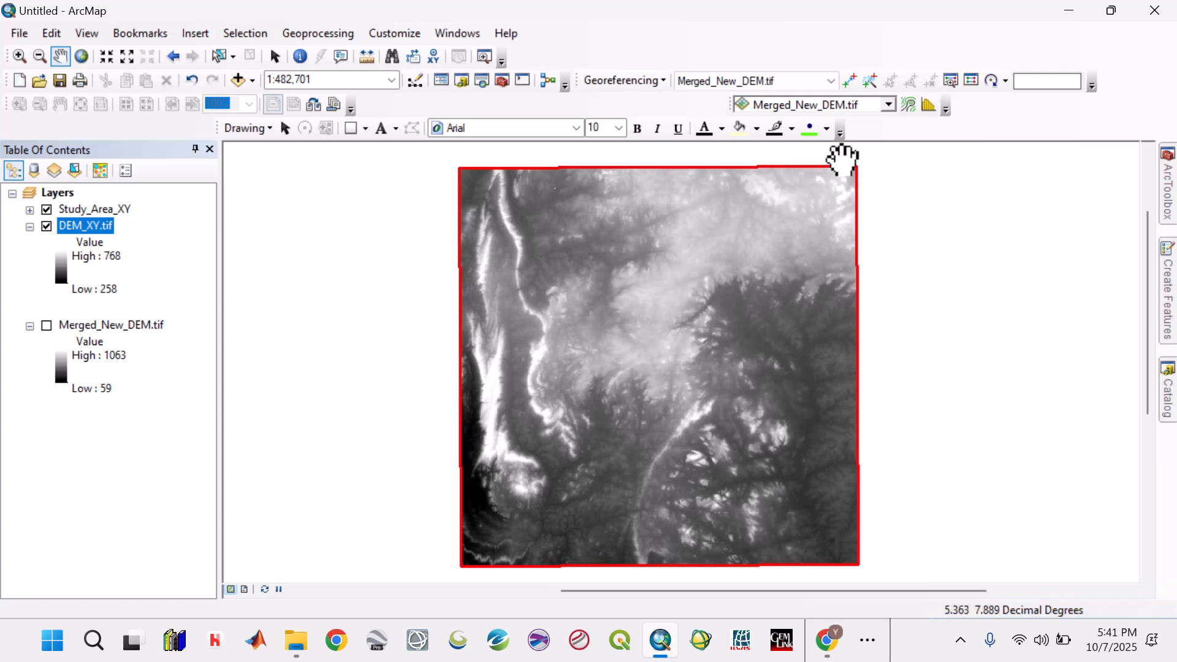
# - Remove the Merged_New_DEM.tif layer from the map and slightly narrow the table of contents
pyautogui.rightClick(101, 326)
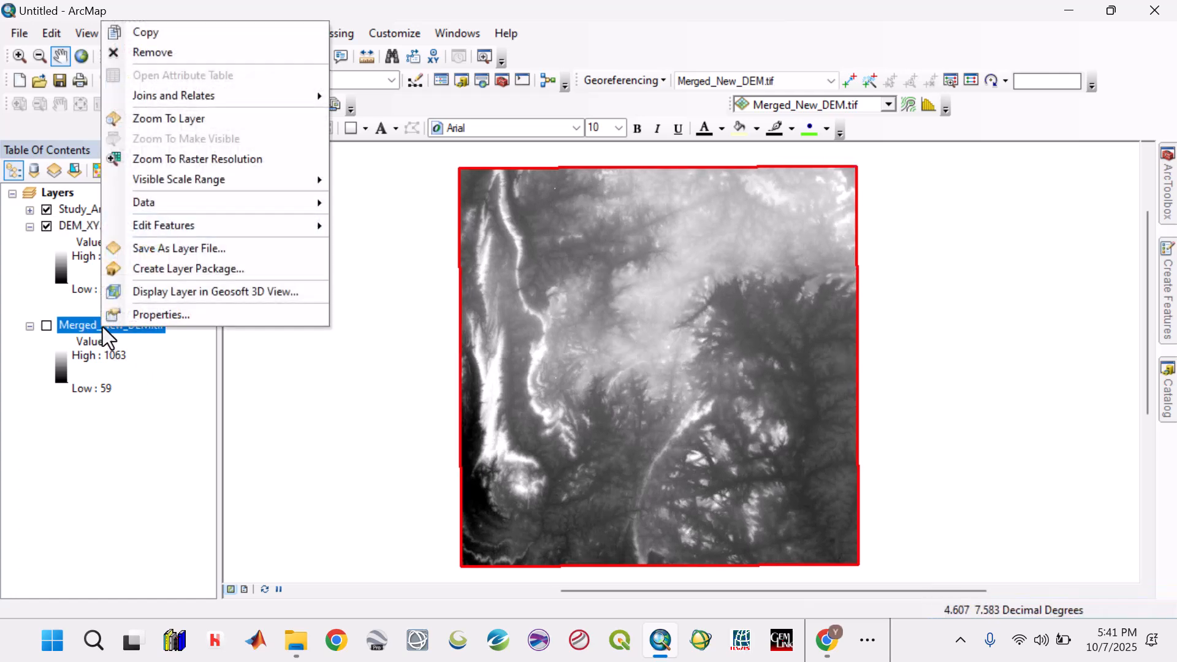
pyautogui.click(174, 53)
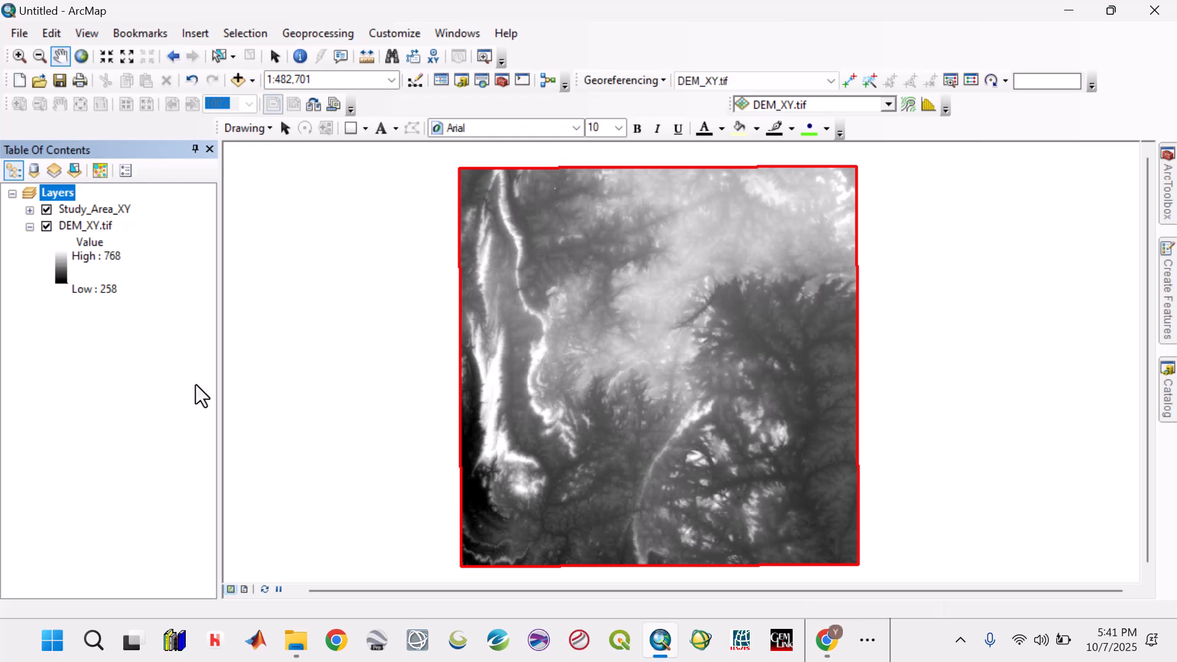
pyautogui.moveTo(218, 301); pyautogui.dragTo(205, 299)
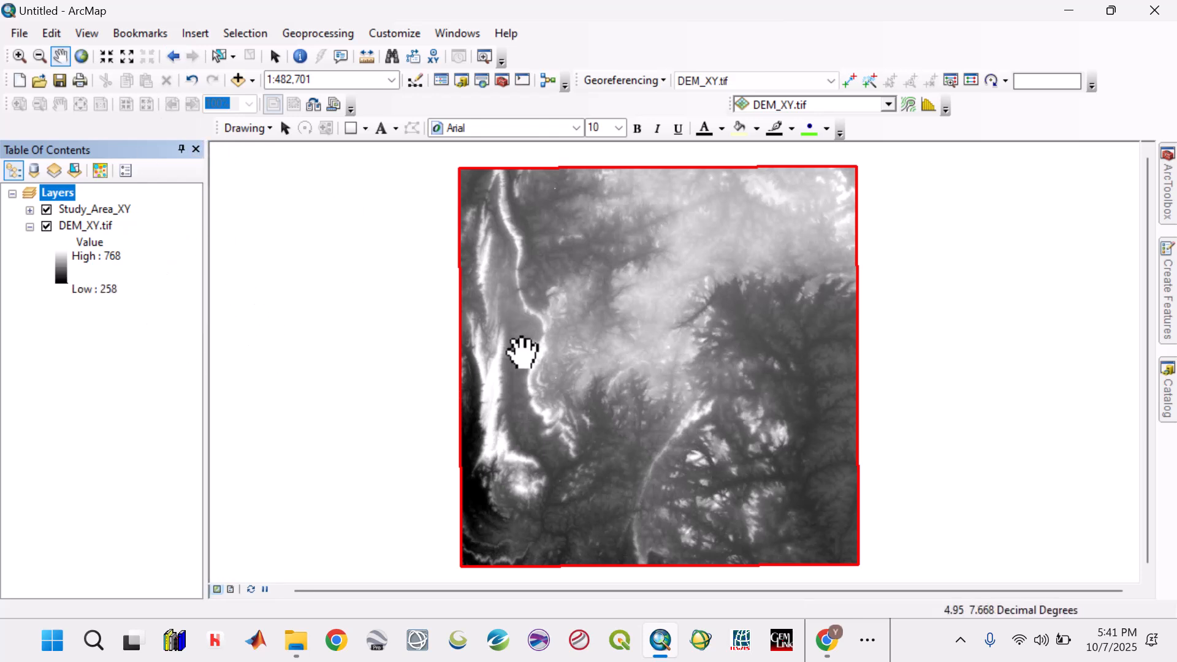
pyautogui.moveTo(660, 401); pyautogui.dragTo(649, 378)
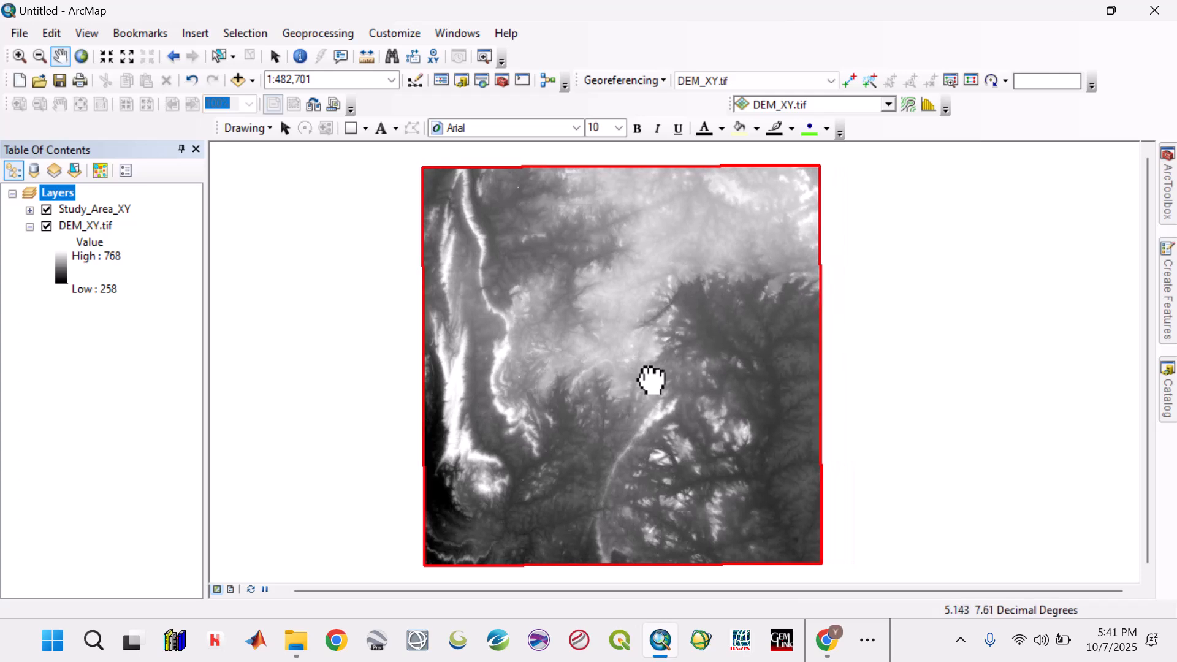
# - Save the map document as Dem in the ArcGis Projects folder inside EKITI 2 on the desktop
pyautogui.click(59, 88)
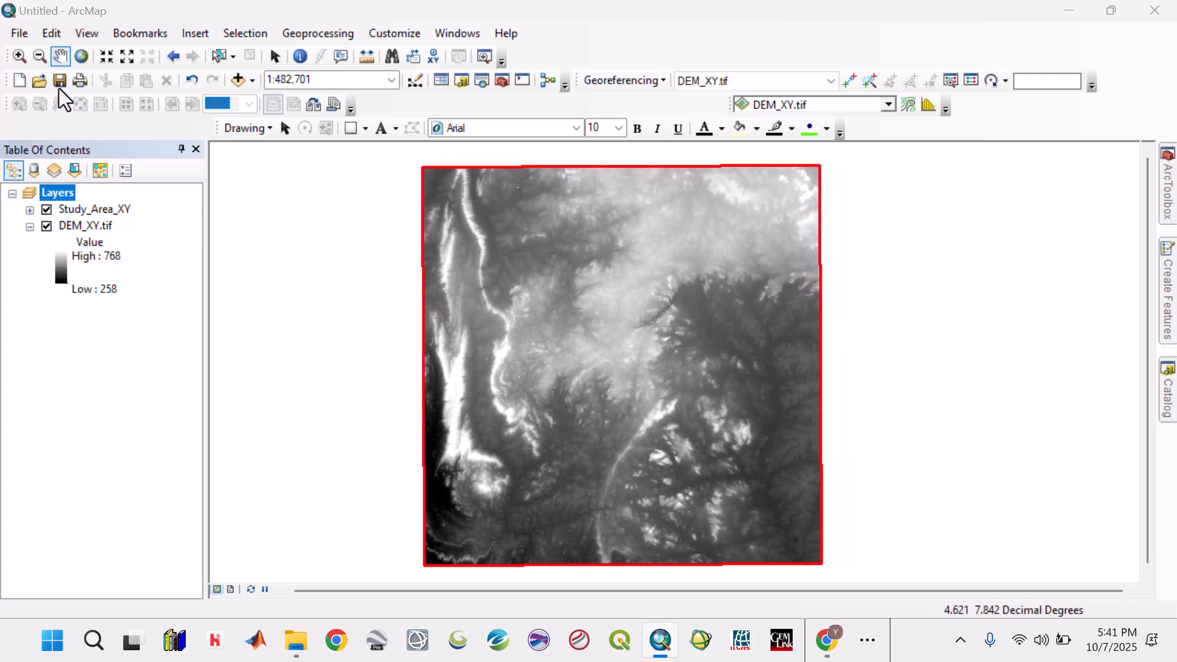
pyautogui.click(379, 264)
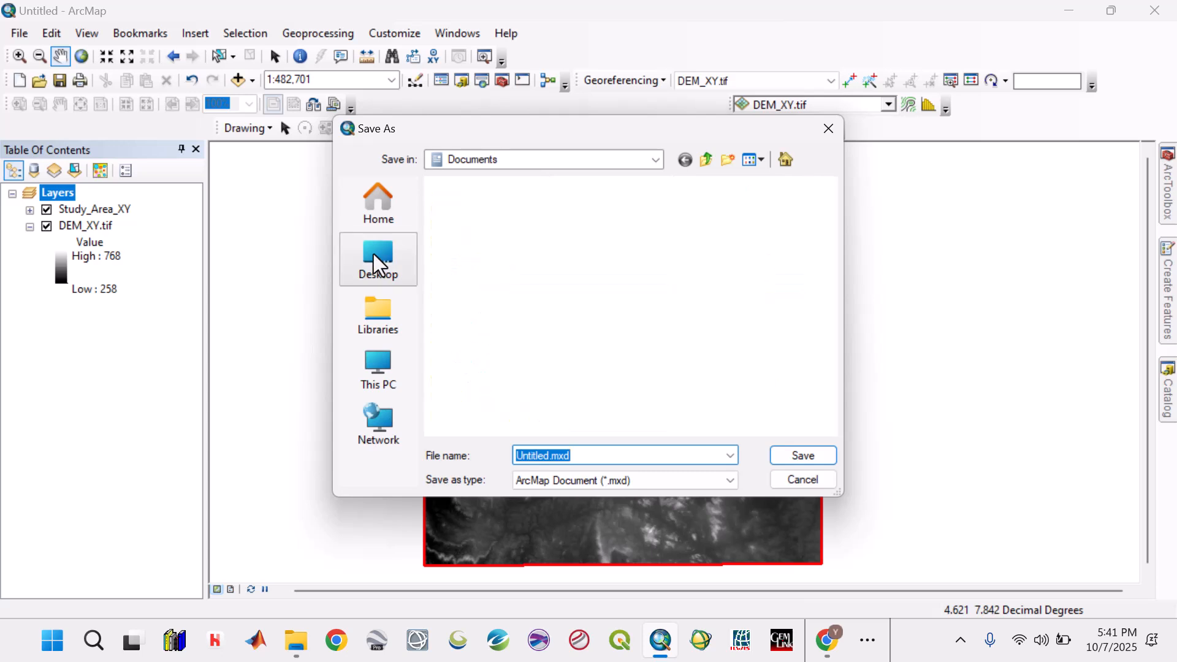
pyautogui.scroll(-5, 533, 288)
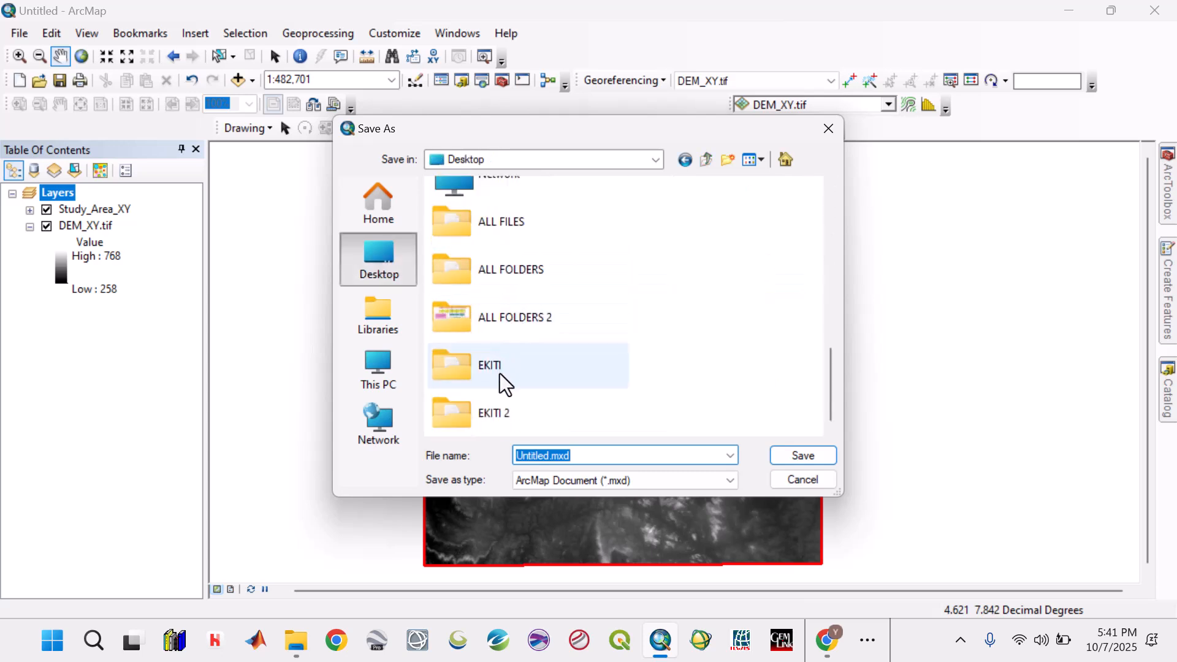
pyautogui.doubleClick(454, 410)
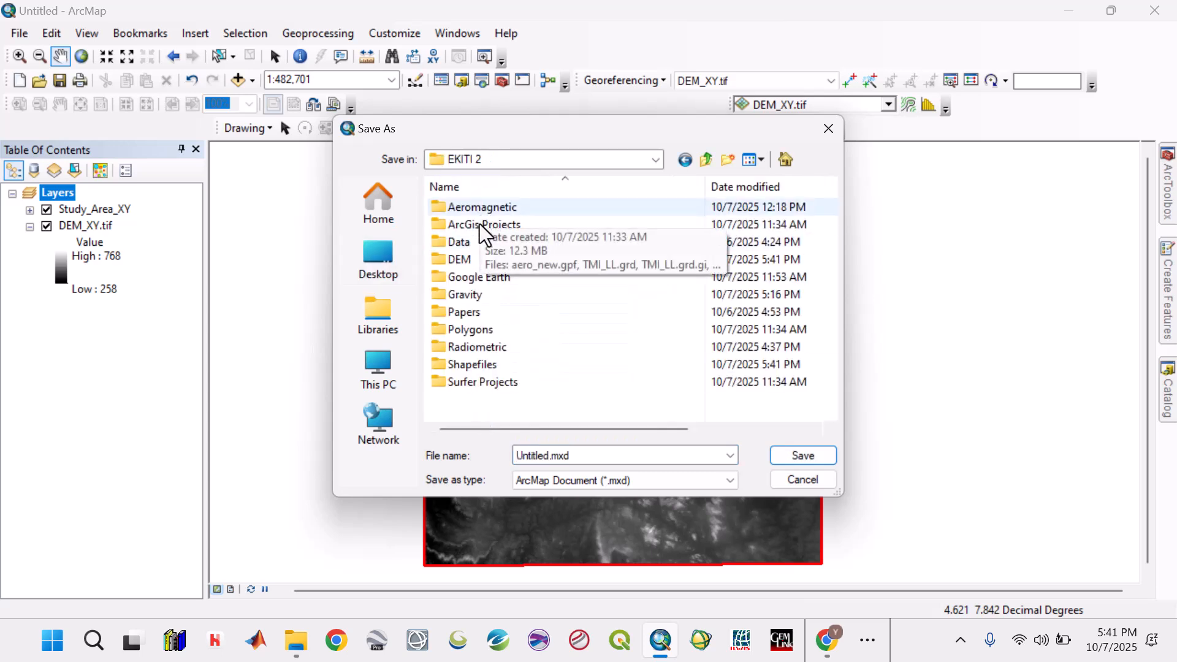
pyautogui.doubleClick(483, 225)
pyautogui.doubleClick(545, 457)
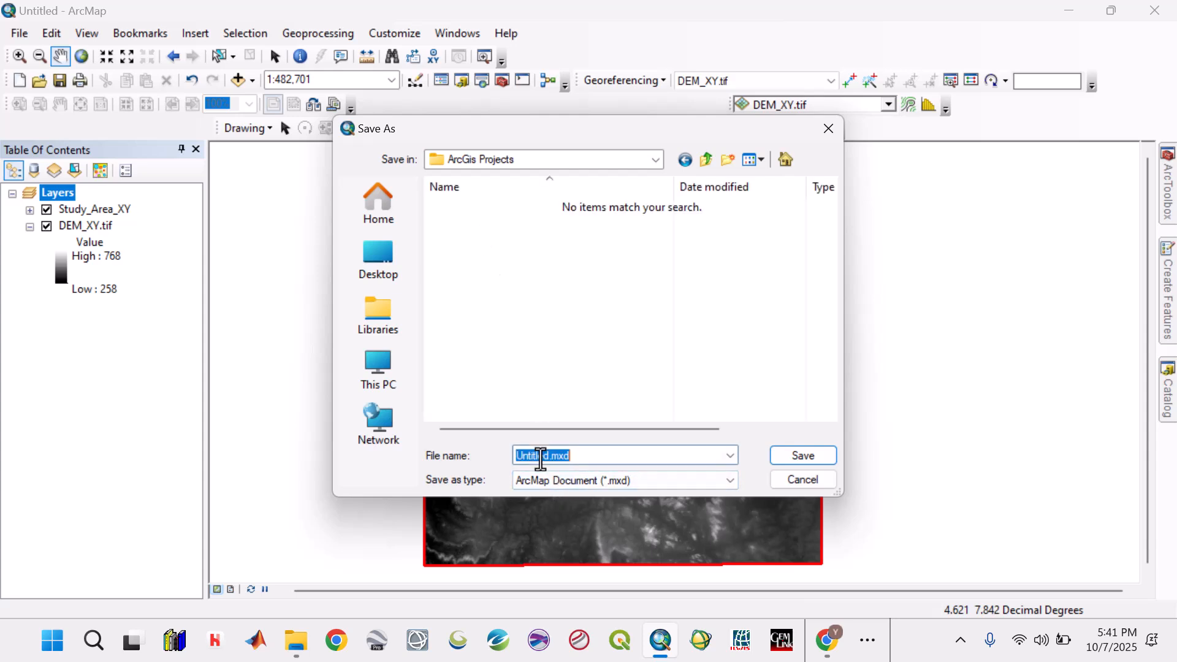
pyautogui.write('D')
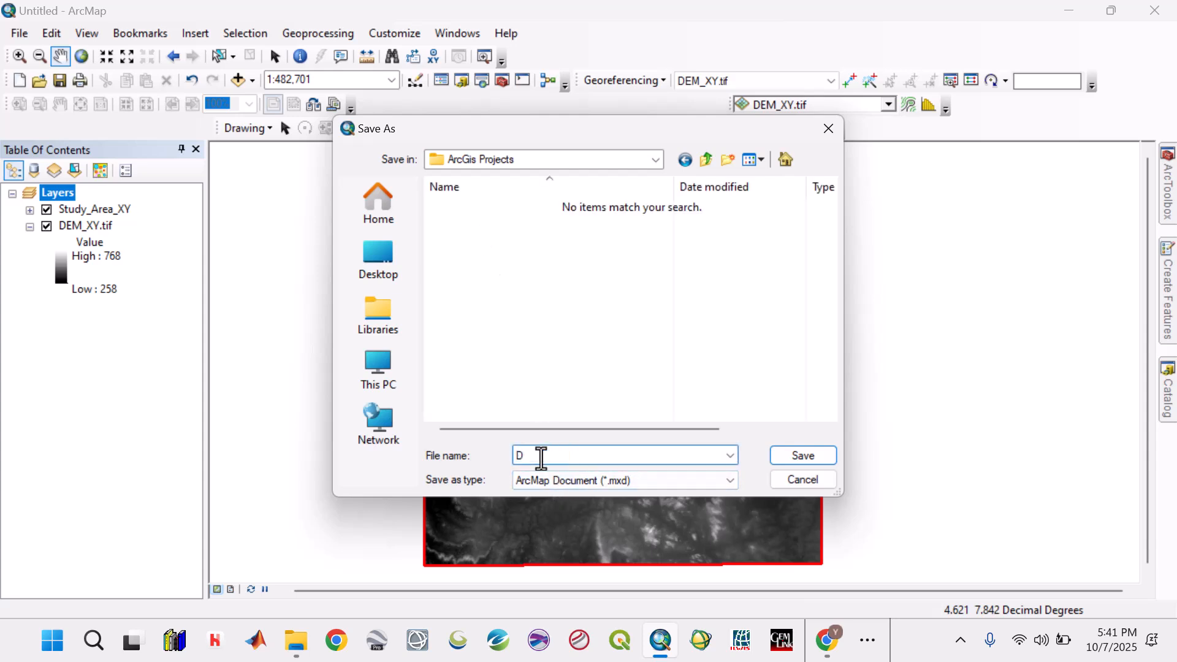
pyautogui.write('em')
pyautogui.click(804, 456)
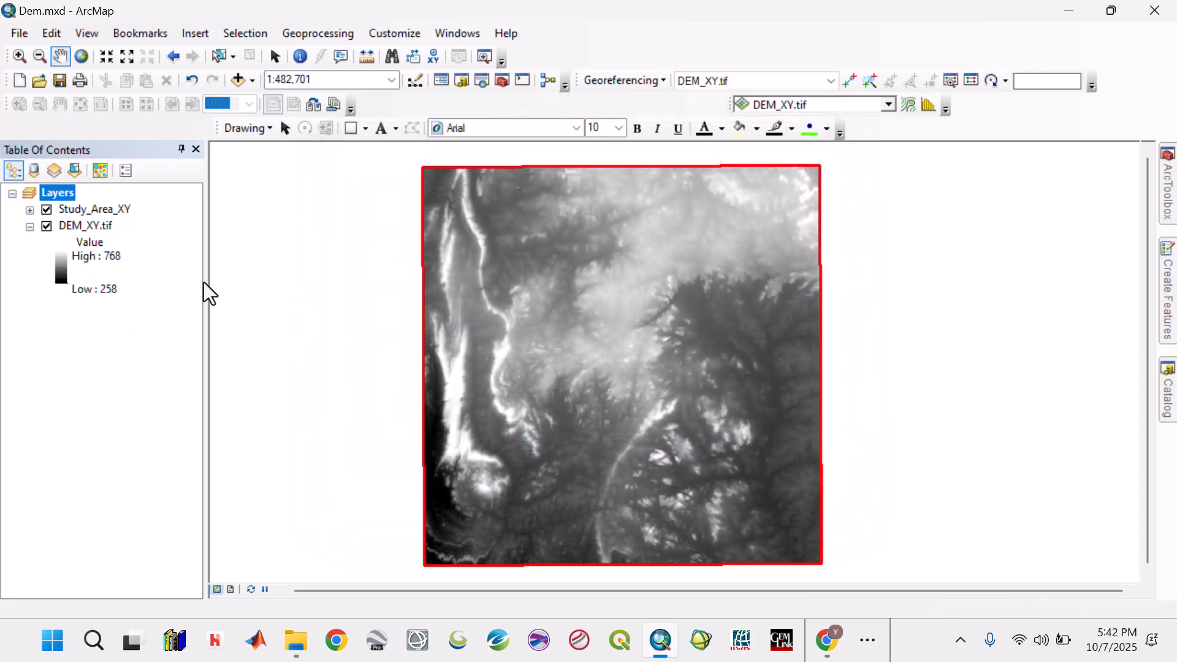
# - Choose a blue-green-yellow-red-pink color ramp for the stretched symbology of the DEM_XY.tif layer
pyautogui.doubleClick(86, 227)
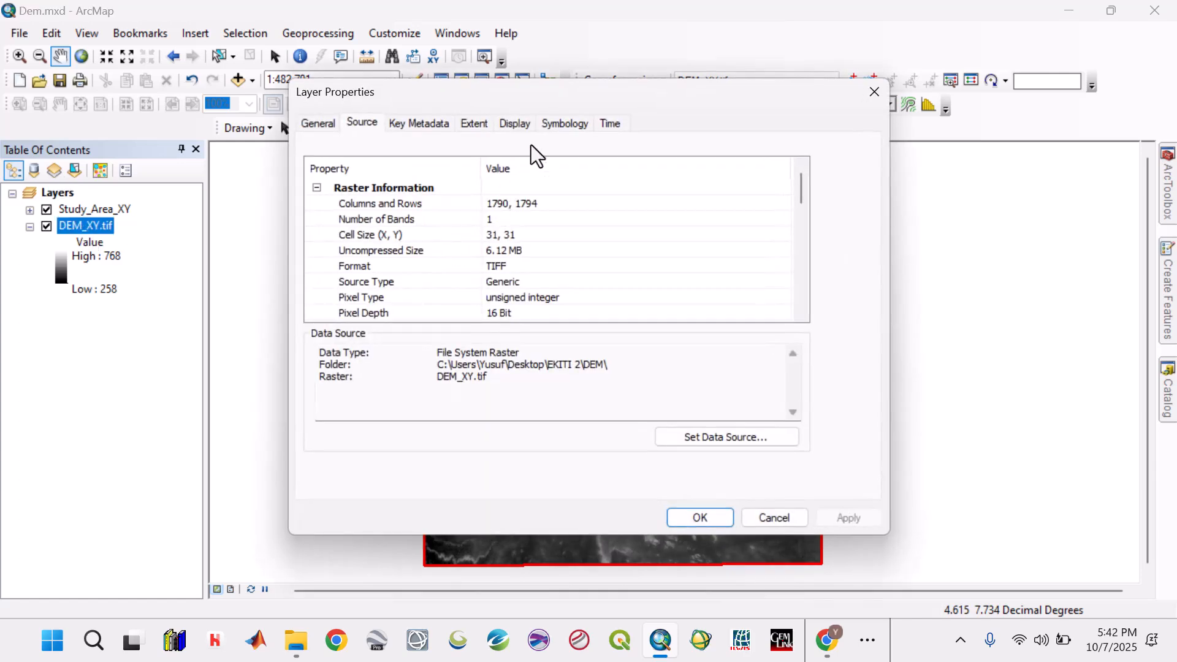
pyautogui.click(565, 122)
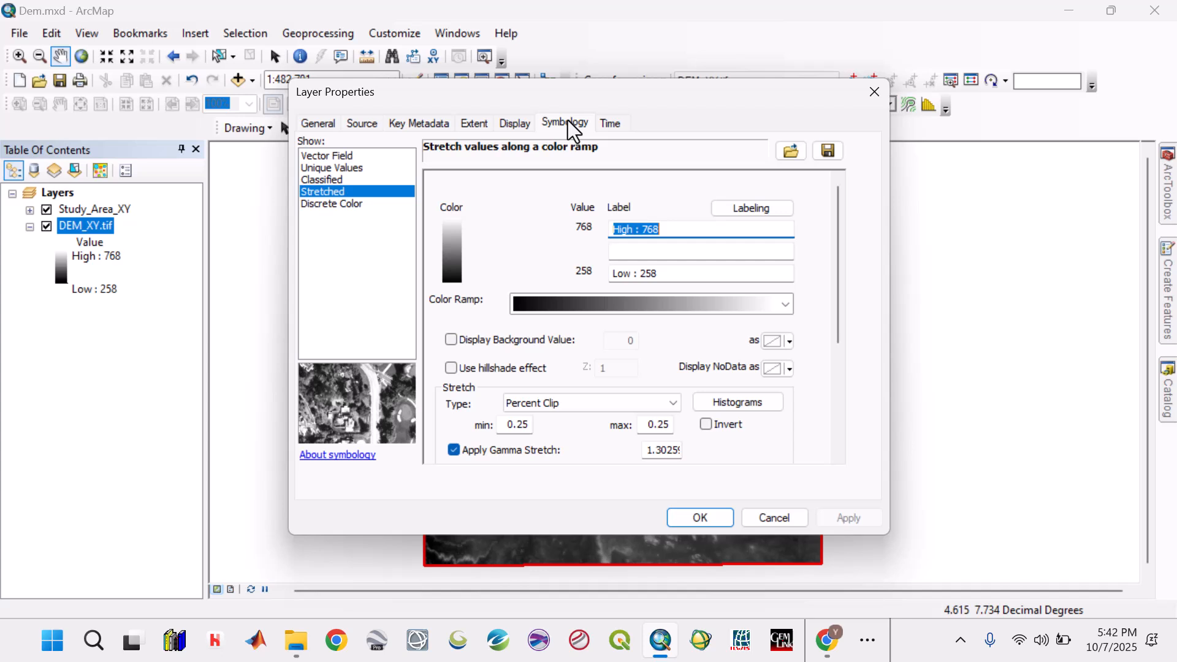
pyautogui.click(787, 310)
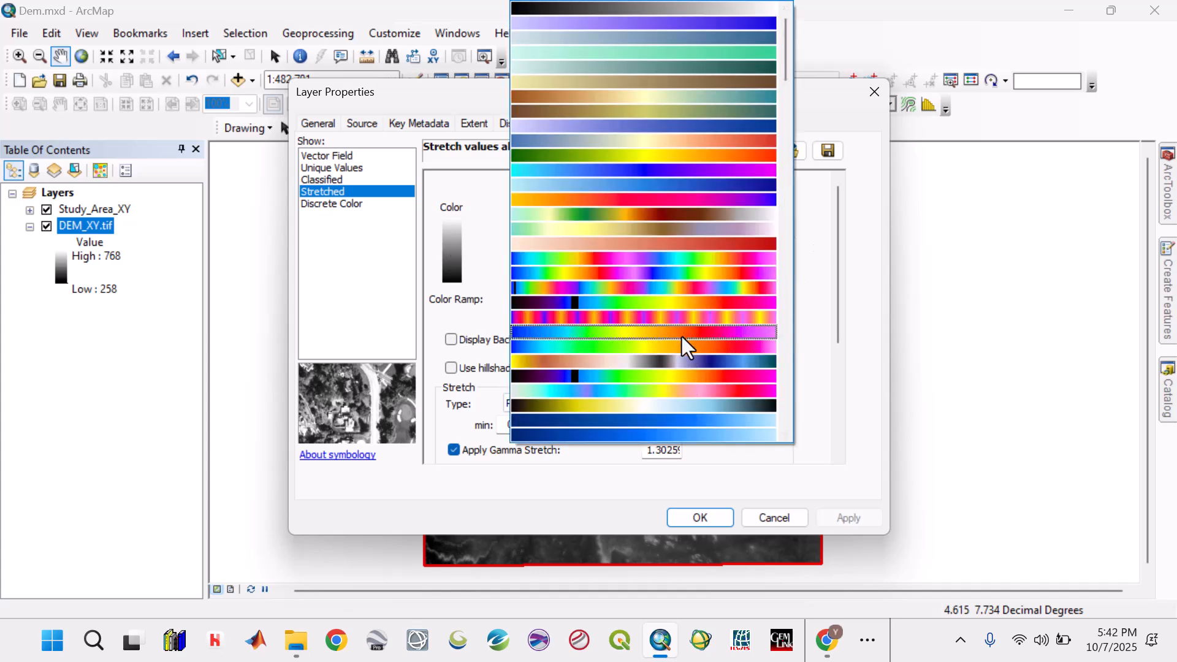
pyautogui.scroll(-1, 682, 337)
pyautogui.scroll(-4, 681, 337)
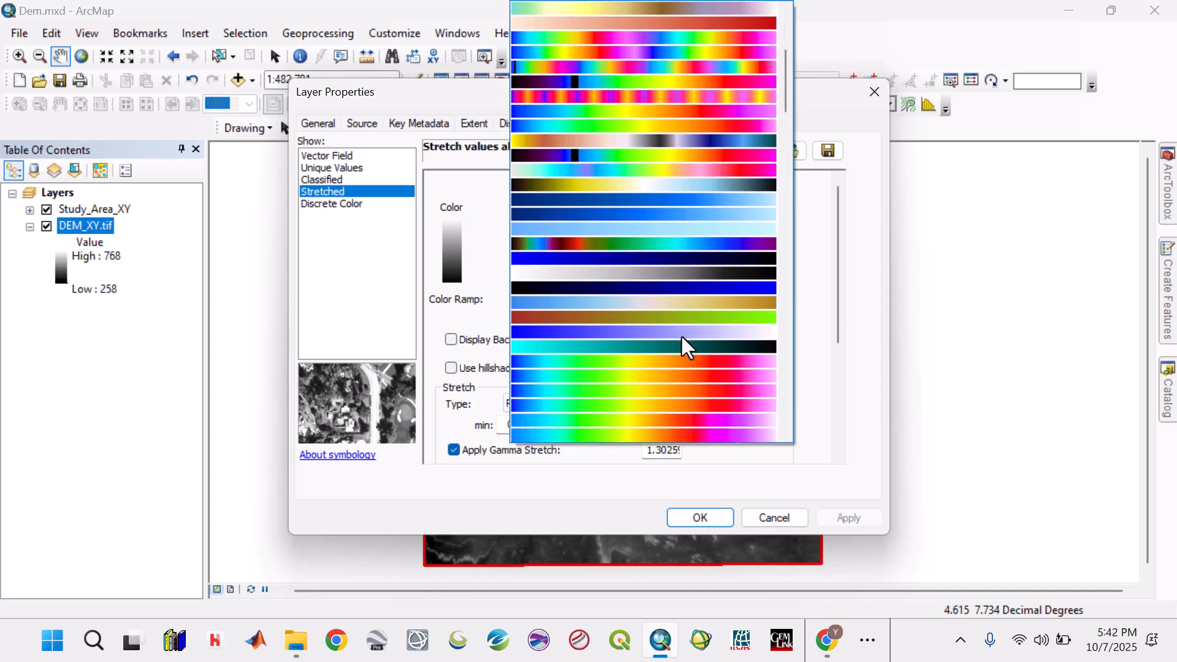
pyautogui.click(685, 357)
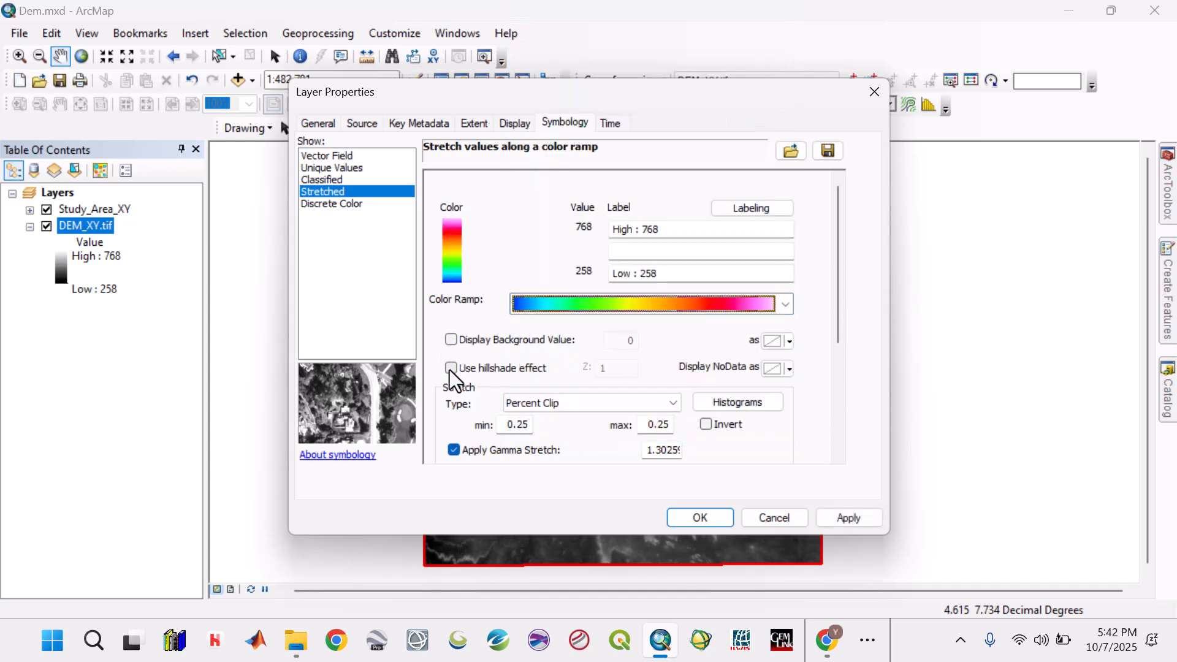
# - Enable the hillshade effect for DEM_XY.tif and apply the new symbology to the map
pyautogui.click(451, 369)
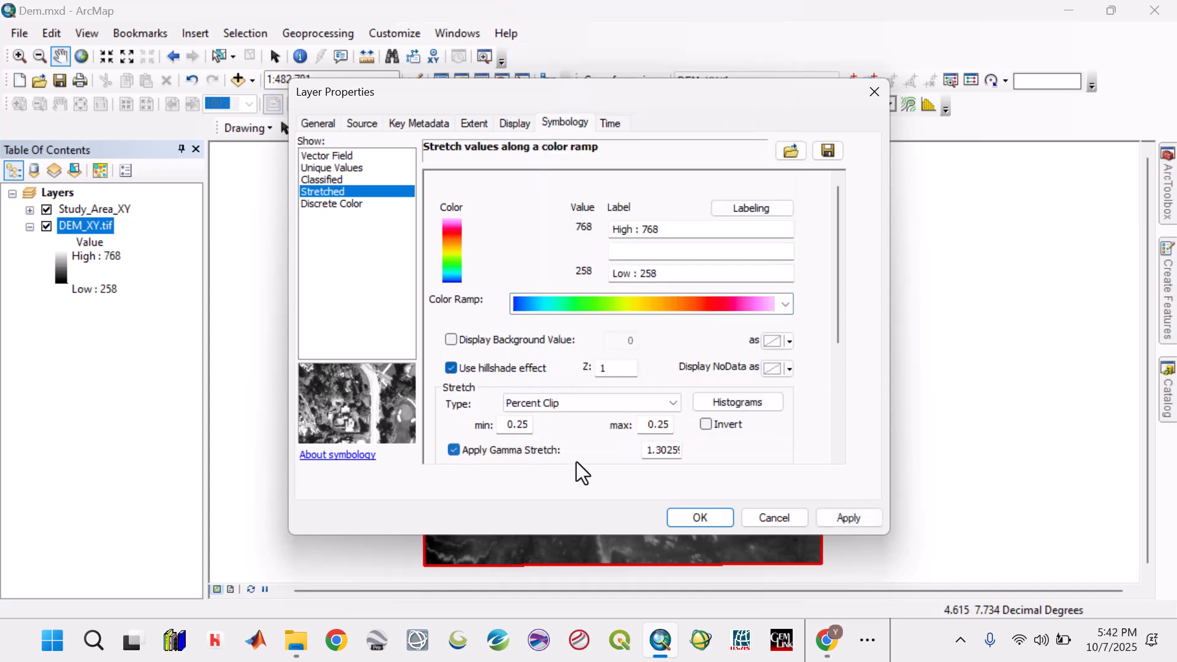
pyautogui.click(832, 519)
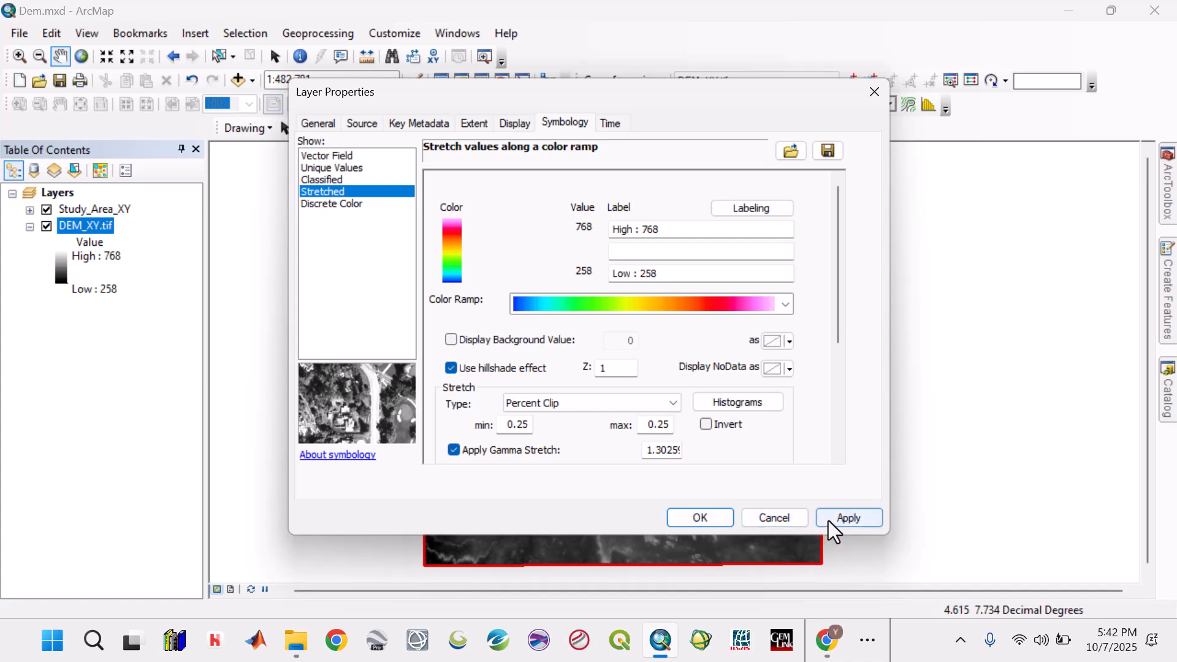
pyautogui.click(703, 519)
pyautogui.moveTo(626, 386); pyautogui.dragTo(636, 389)
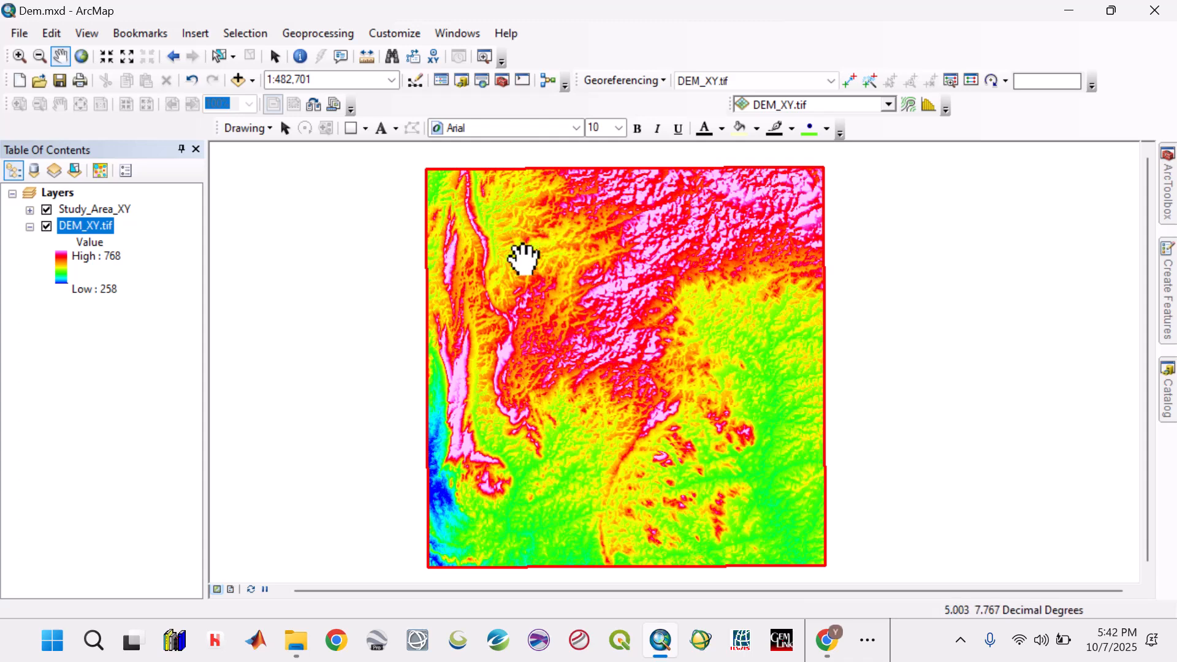
# - Check the cell size in the raster source information of DEM_XY.tif, then minimize the ArcMap window
pyautogui.rightClick(87, 229)
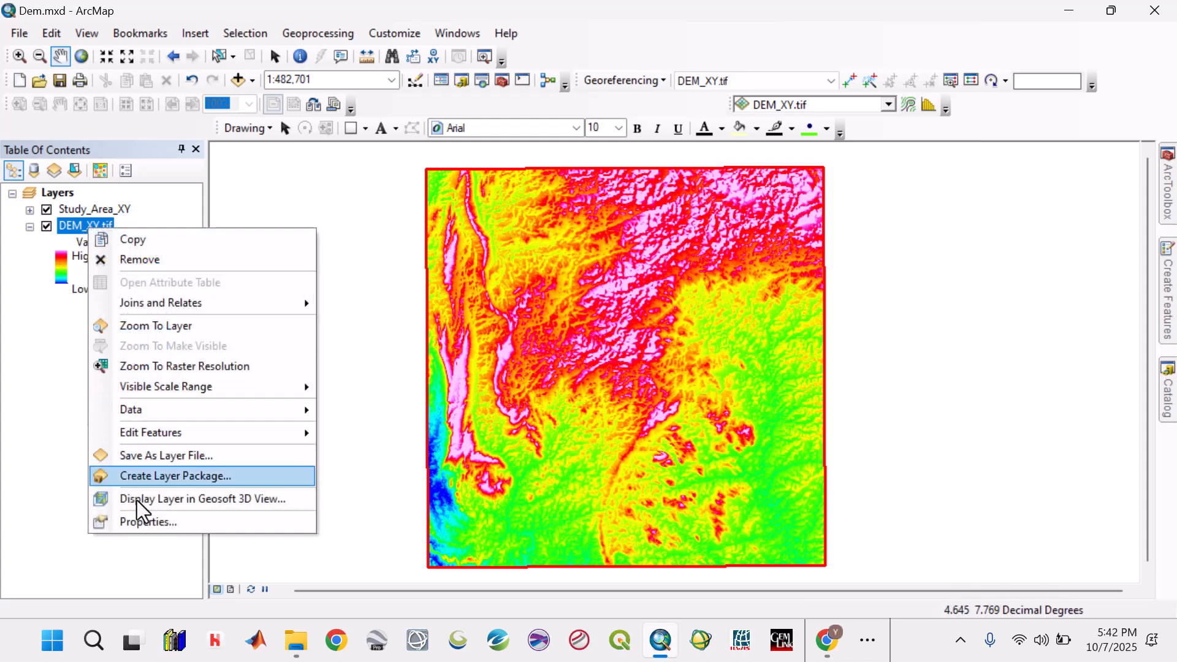
pyautogui.click(141, 518)
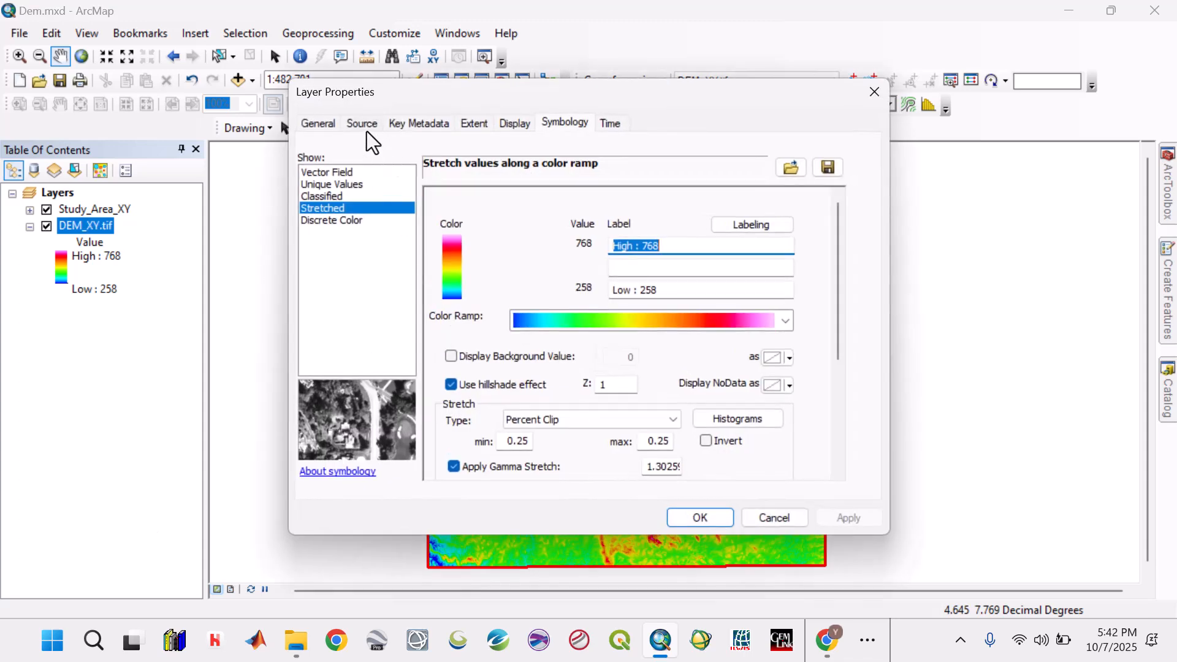
pyautogui.click(366, 130)
pyautogui.click(527, 218)
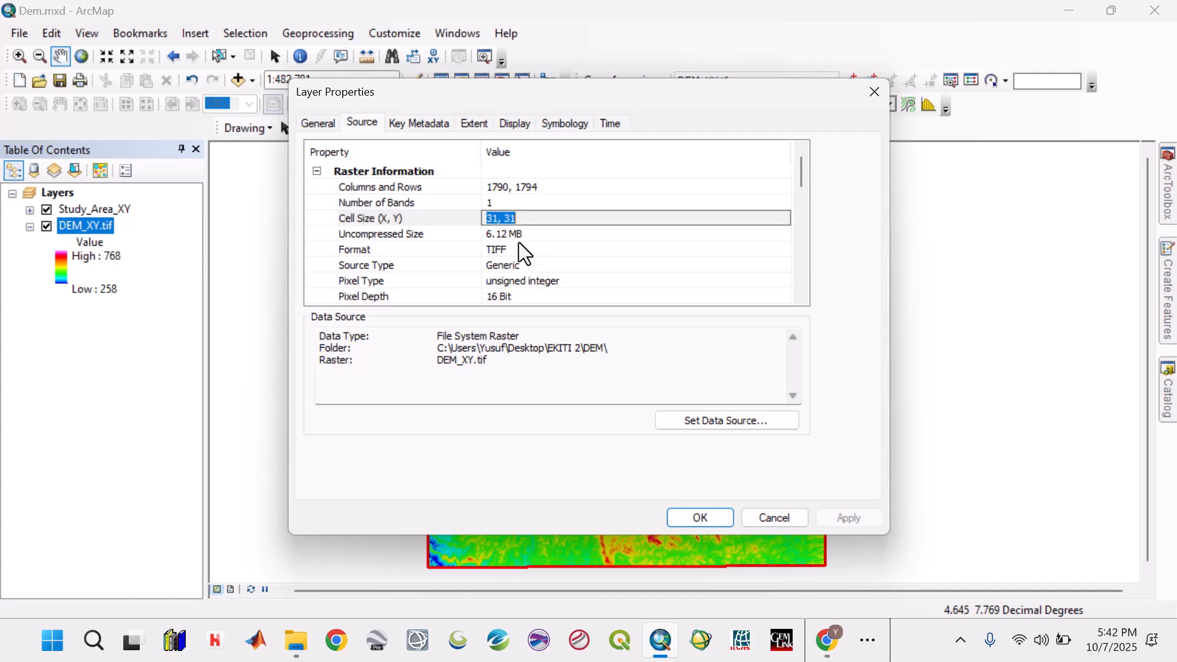
pyautogui.click(776, 519)
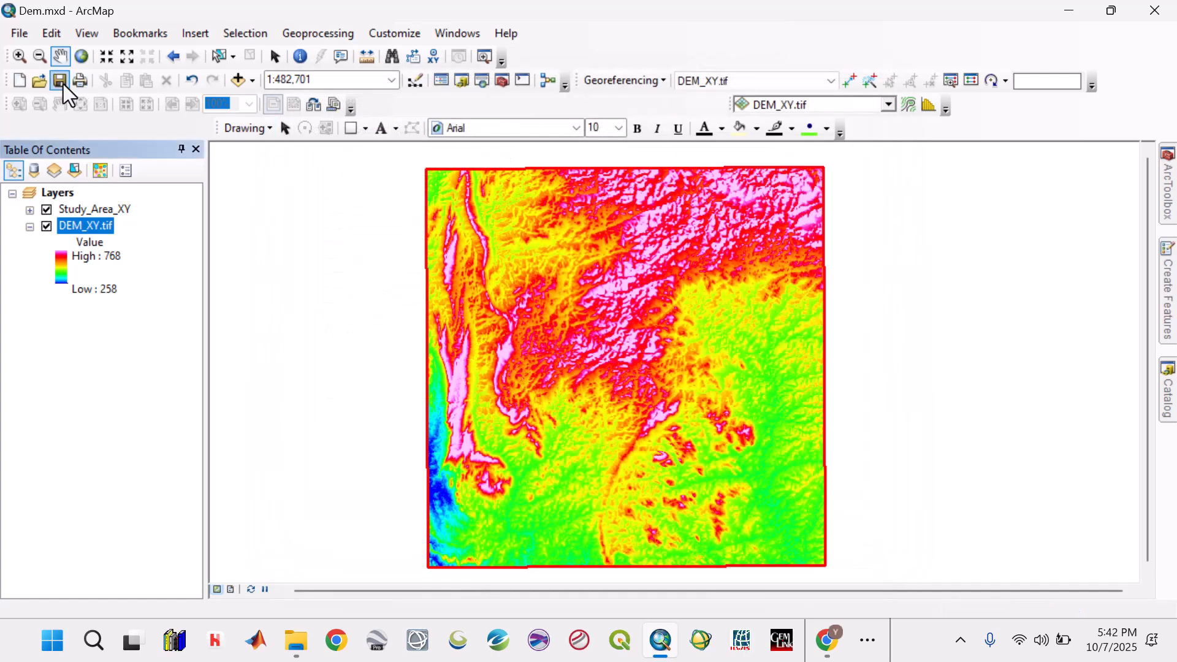
pyautogui.click(1069, 10)
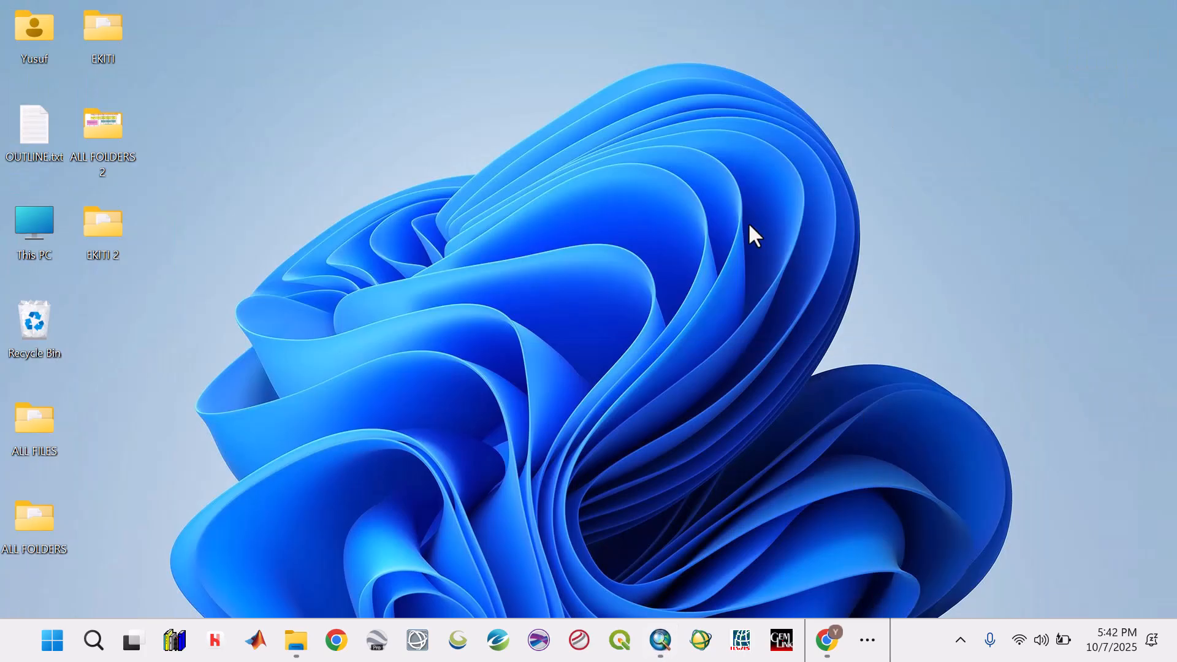